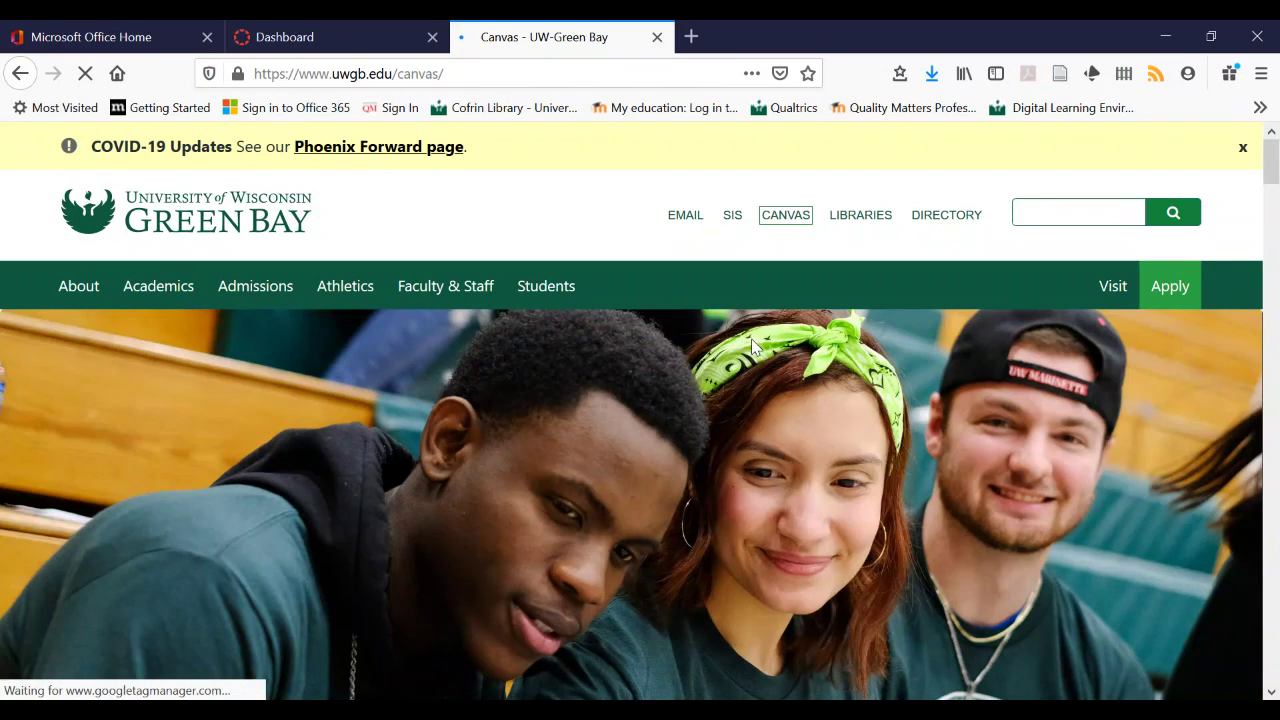
Look over the login and support links on the UW-Green Bay Canvas page and switch to the Canvas dashboard
{"action": "scroll", "coordinate": [751, 340], "scroll_direction": "down", "scroll_amount": 2}
{"action": "scroll", "coordinate": [752, 340], "scroll_direction": "down", "scroll_amount": 3}
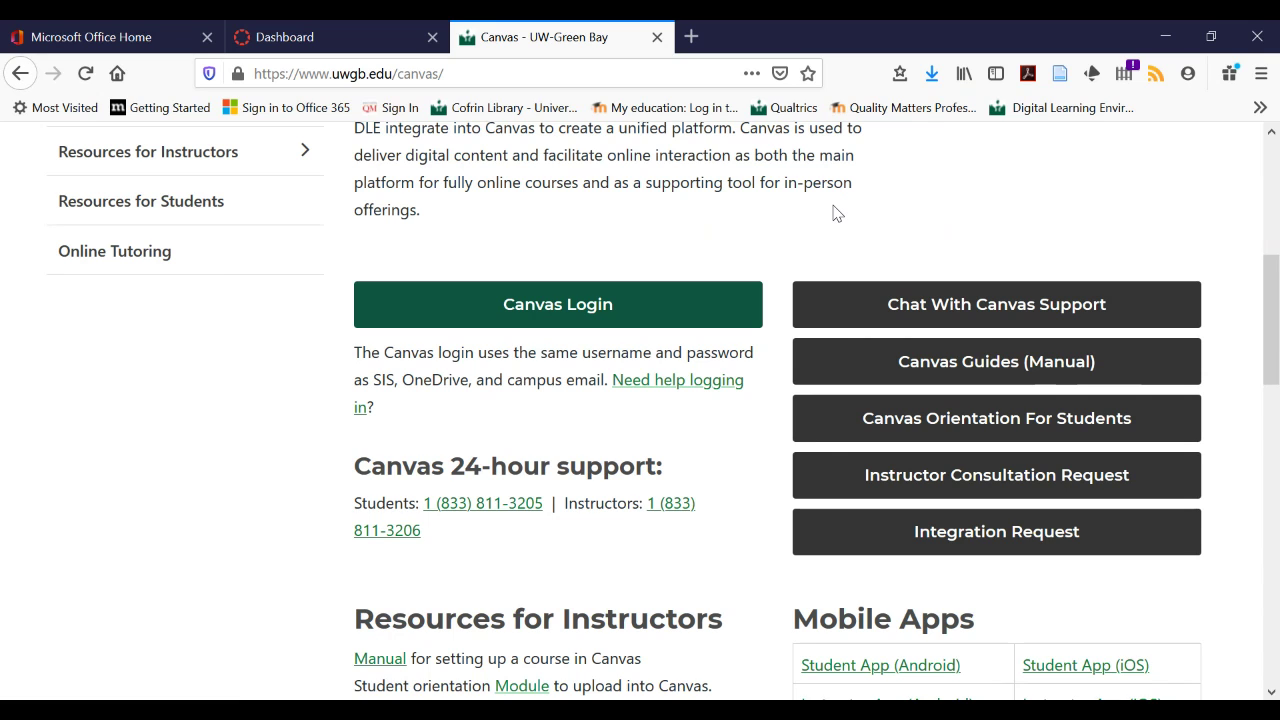
{"action": "left_click", "coordinate": [322, 40]}
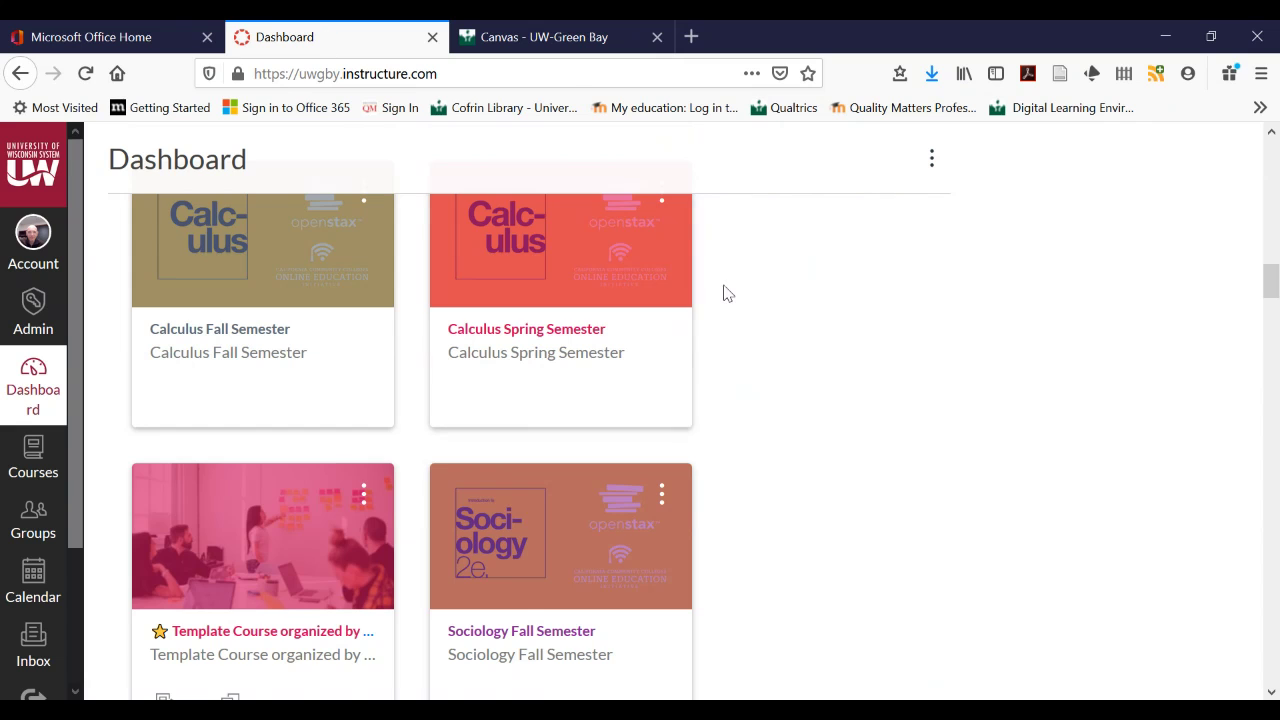
{"action": "scroll", "coordinate": [725, 292], "scroll_direction": "up", "scroll_amount": 8}
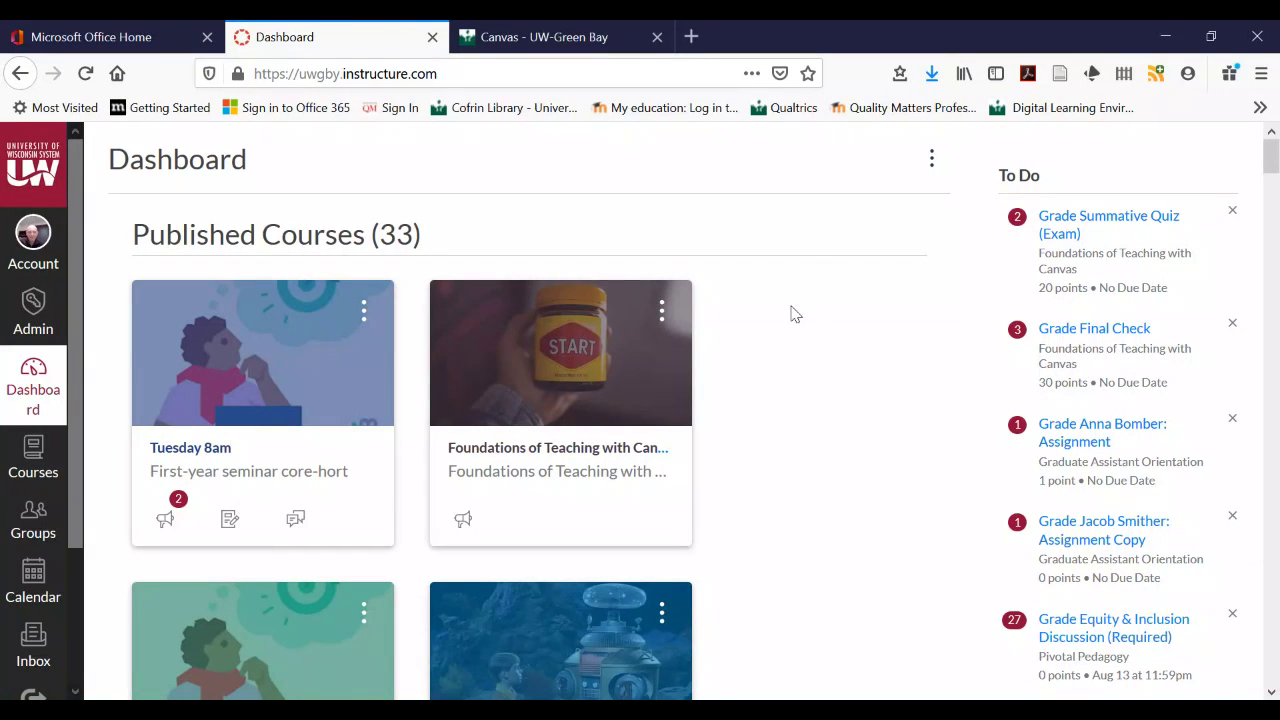
Examine the published course cards and the To Do, Coming Up and Recent Feedback lists on the dashboard
{"action": "scroll", "coordinate": [836, 333], "scroll_direction": "down", "scroll_amount": 1}
{"action": "scroll", "coordinate": [836, 333], "scroll_direction": "up", "scroll_amount": 1}
{"action": "scroll", "coordinate": [914, 443], "scroll_direction": "down", "scroll_amount": 1}
{"action": "scroll", "coordinate": [914, 443], "scroll_direction": "up", "scroll_amount": 1}
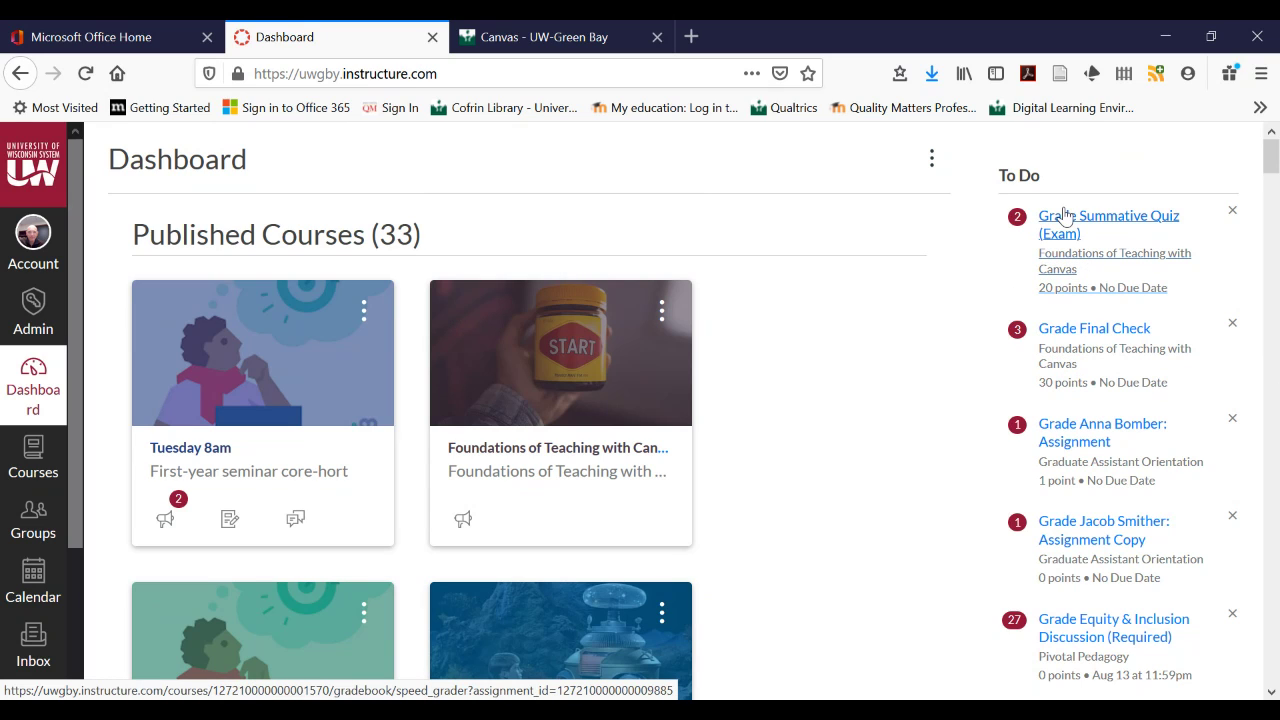
{"action": "scroll", "coordinate": [943, 420], "scroll_direction": "down", "scroll_amount": 4}
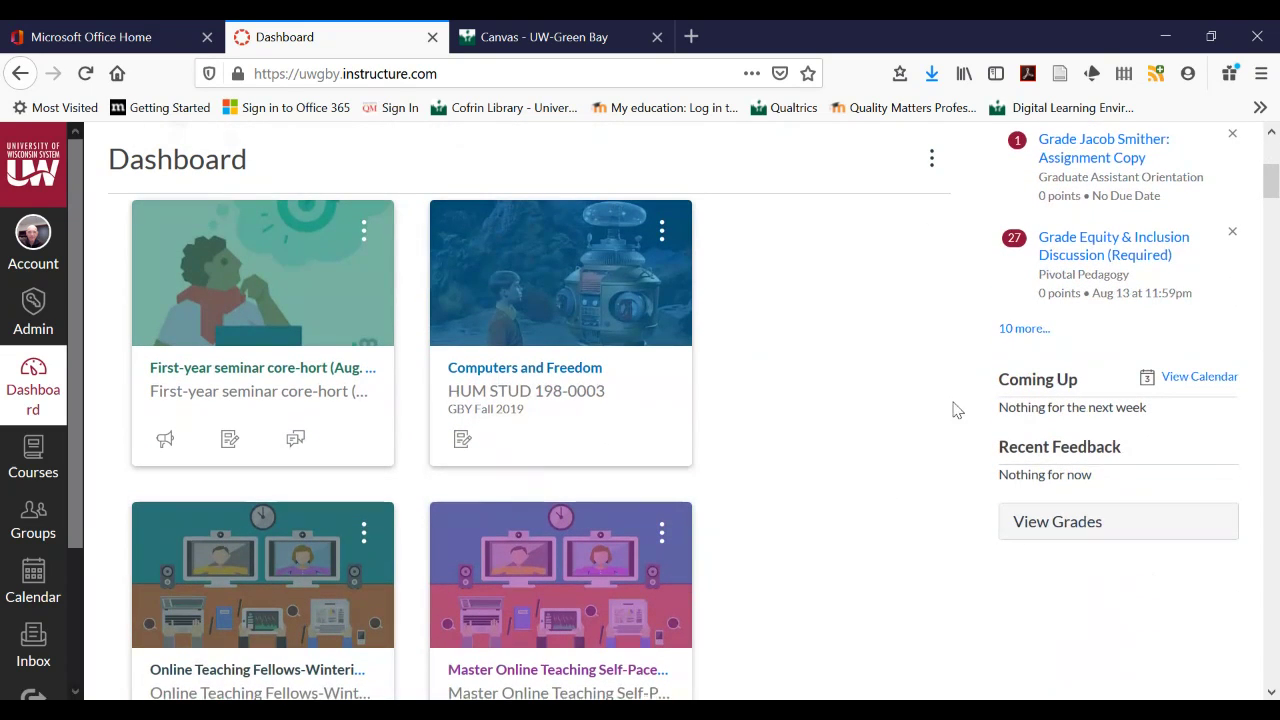
{"action": "scroll", "coordinate": [949, 486], "scroll_direction": "down", "scroll_amount": 1}
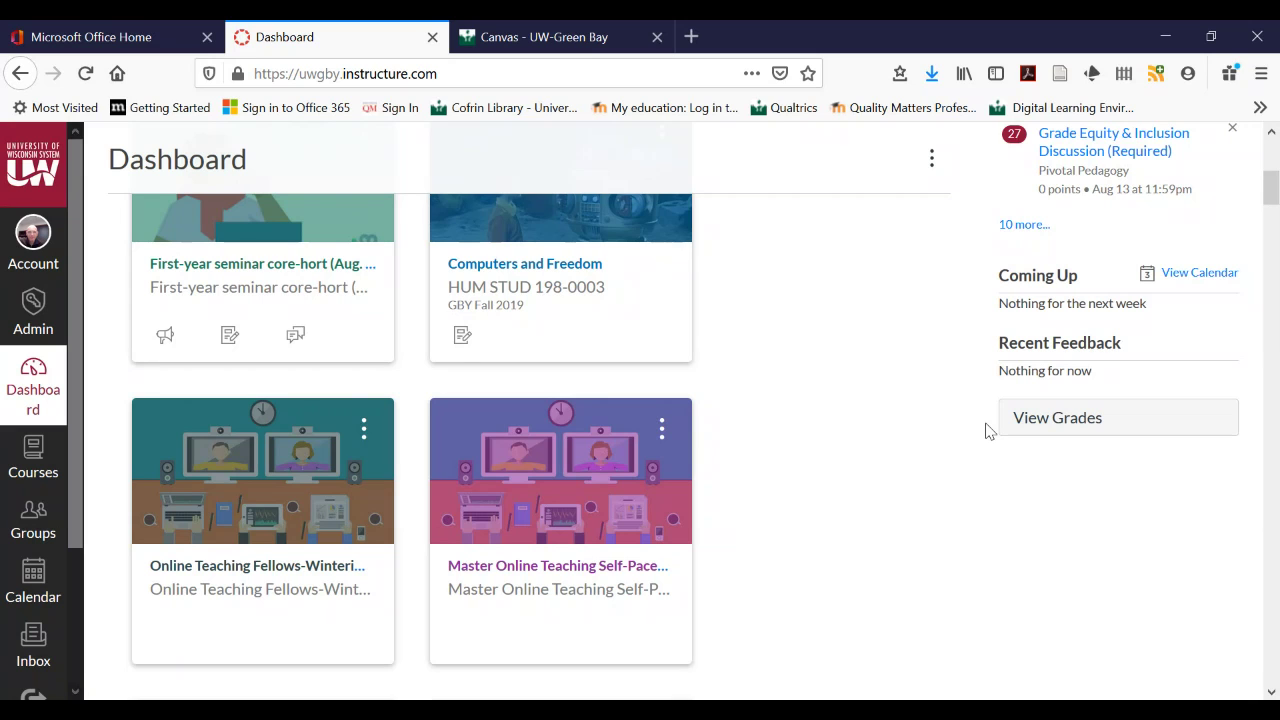
{"action": "scroll", "coordinate": [988, 430], "scroll_direction": "up", "scroll_amount": 3}
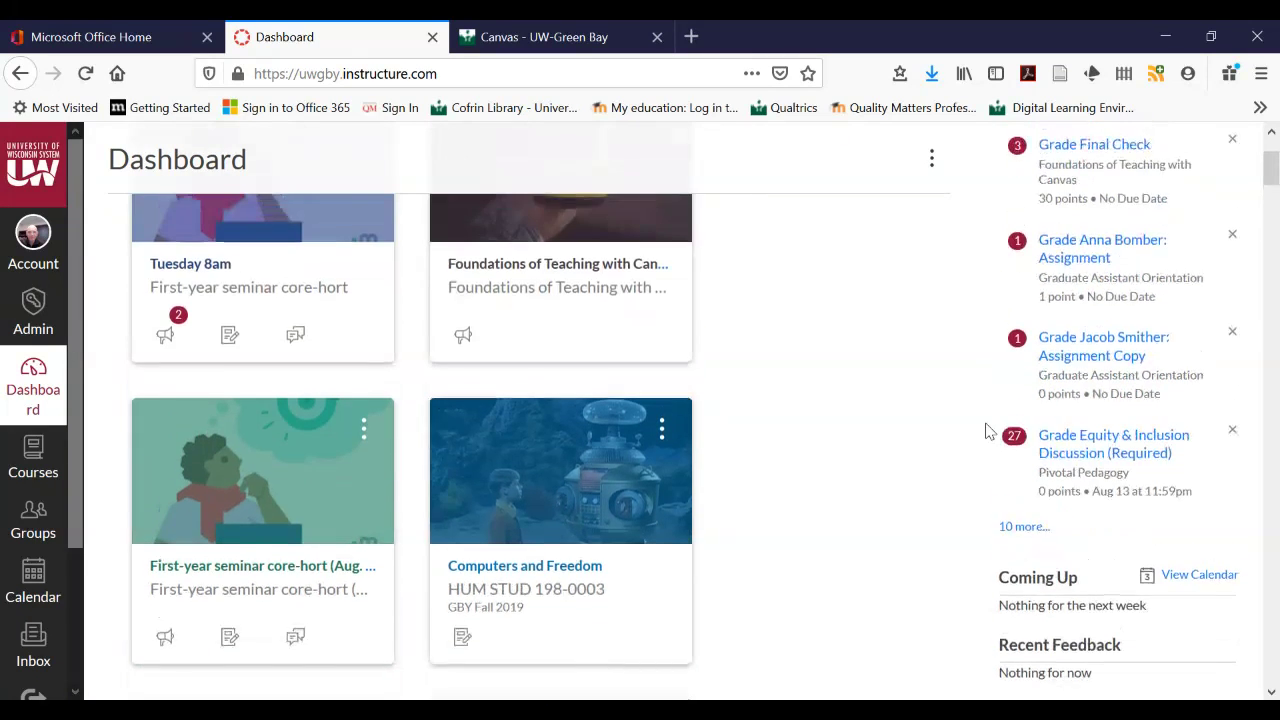
{"action": "scroll", "coordinate": [988, 430], "scroll_direction": "up", "scroll_amount": 2}
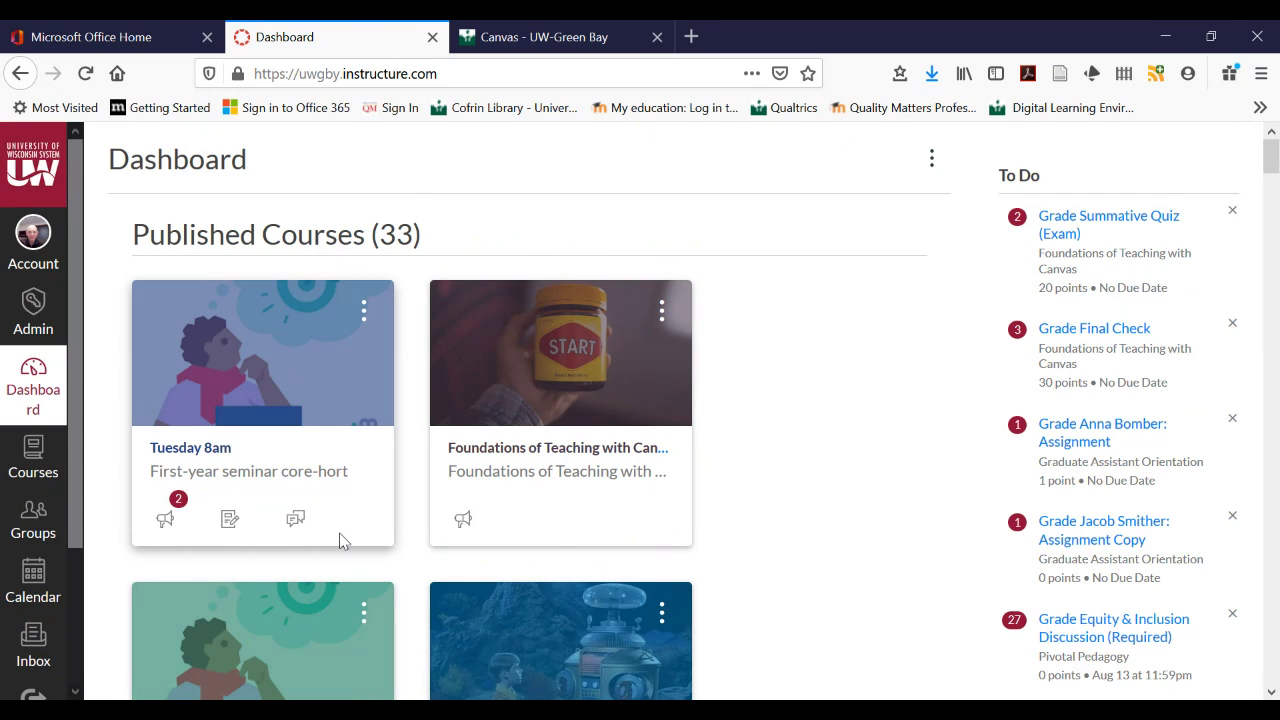
{"action": "scroll", "coordinate": [340, 541], "scroll_direction": "down", "scroll_amount": 1}
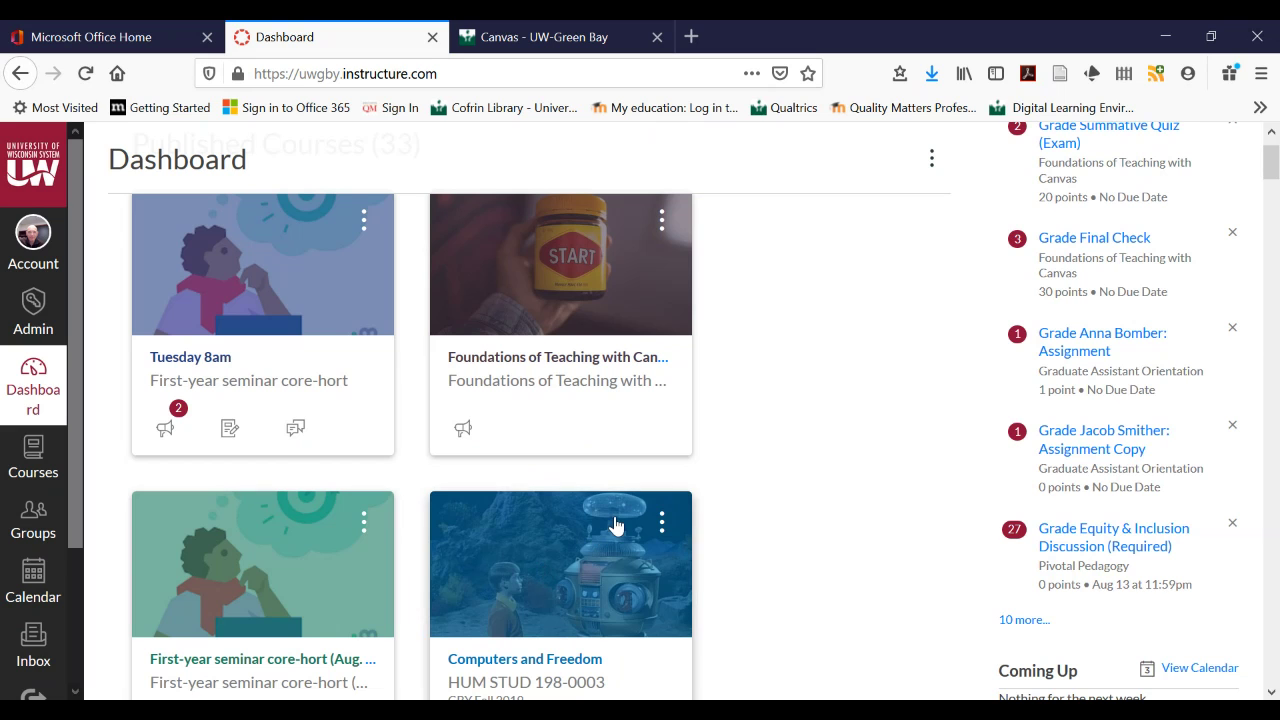
{"action": "scroll", "coordinate": [806, 520], "scroll_direction": "down", "scroll_amount": 1}
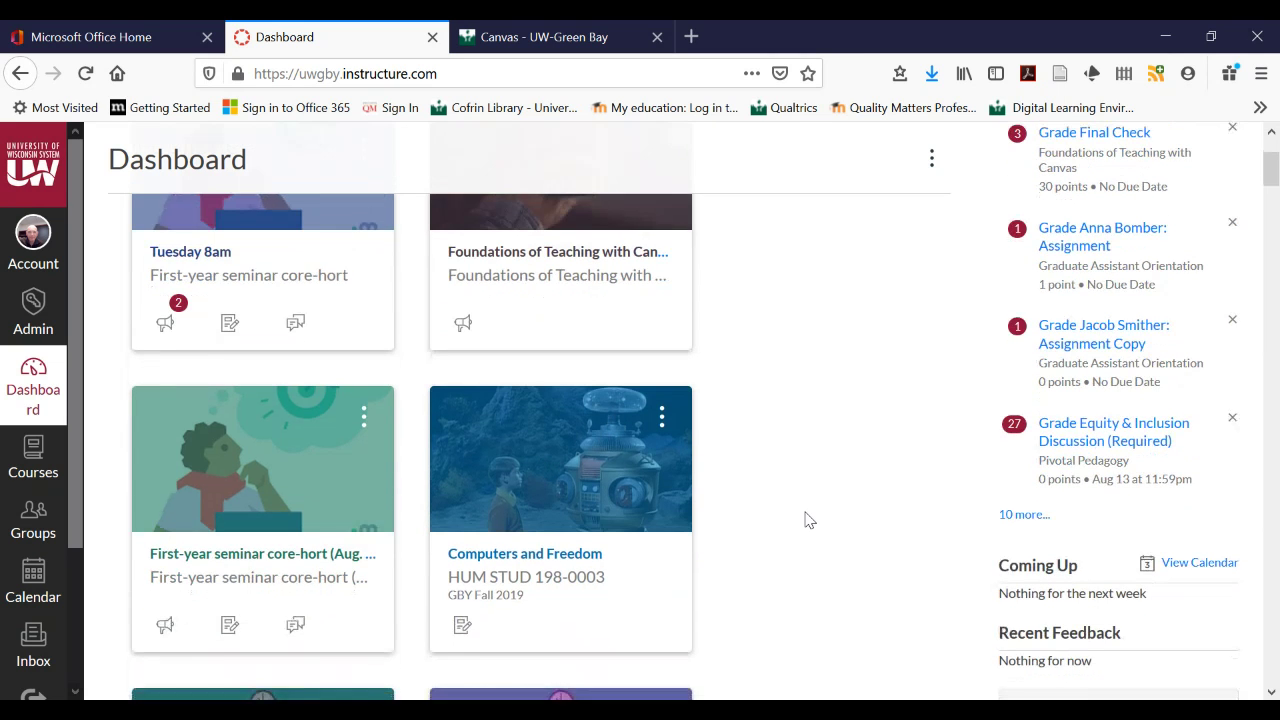
{"action": "scroll", "coordinate": [806, 520], "scroll_direction": "up", "scroll_amount": 1}
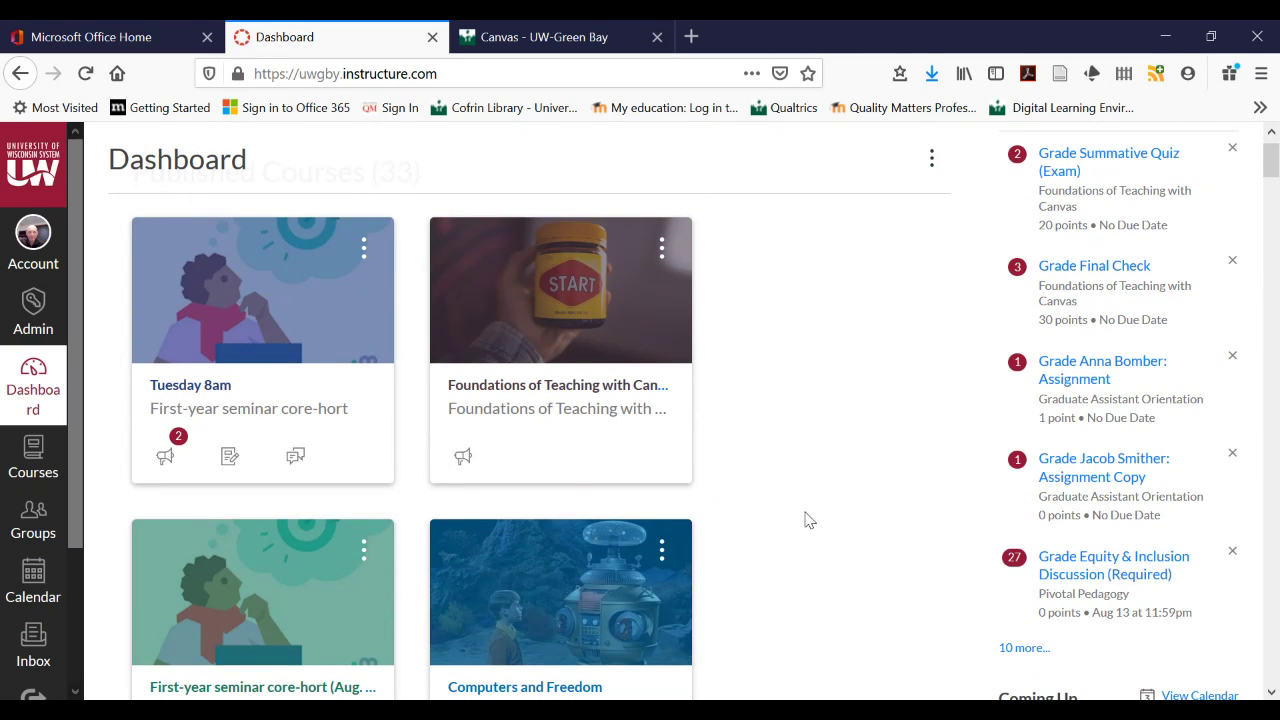
{"action": "scroll", "coordinate": [808, 520], "scroll_direction": "down", "scroll_amount": 1}
{"action": "scroll", "coordinate": [806, 525], "scroll_direction": "up", "scroll_amount": 2}
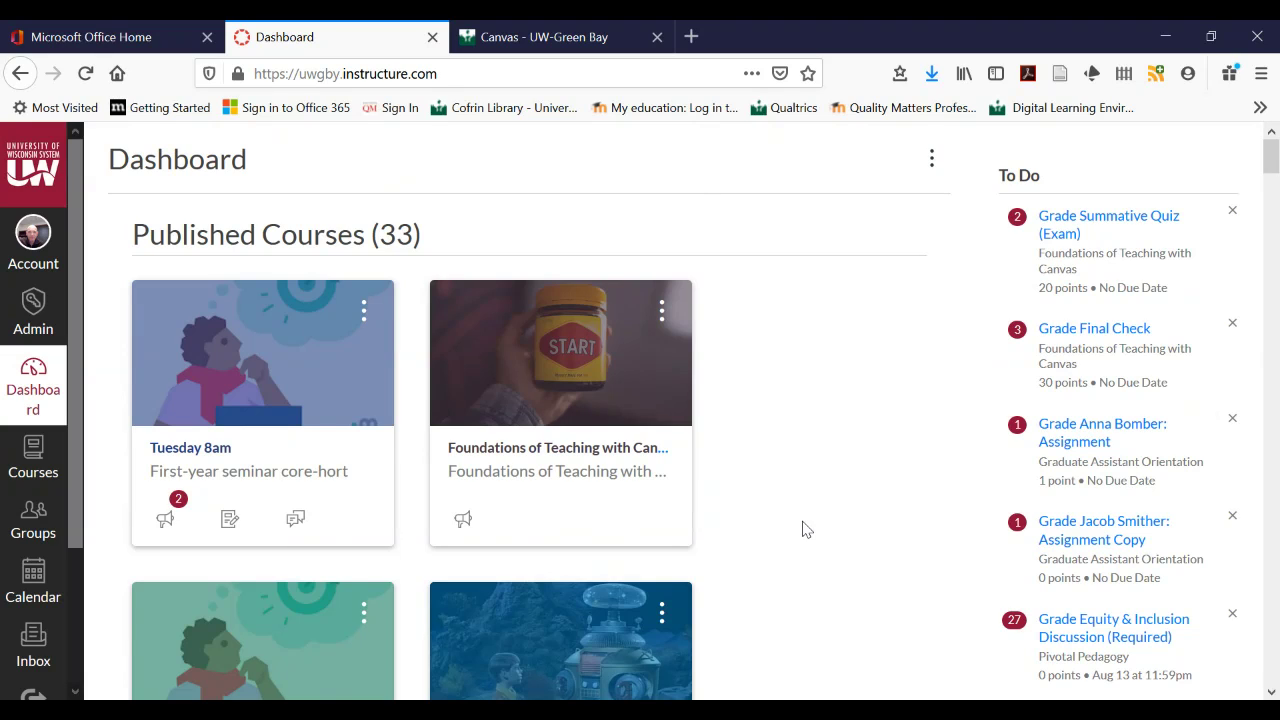
{"action": "scroll", "coordinate": [333, 565], "scroll_direction": "down", "scroll_amount": 1}
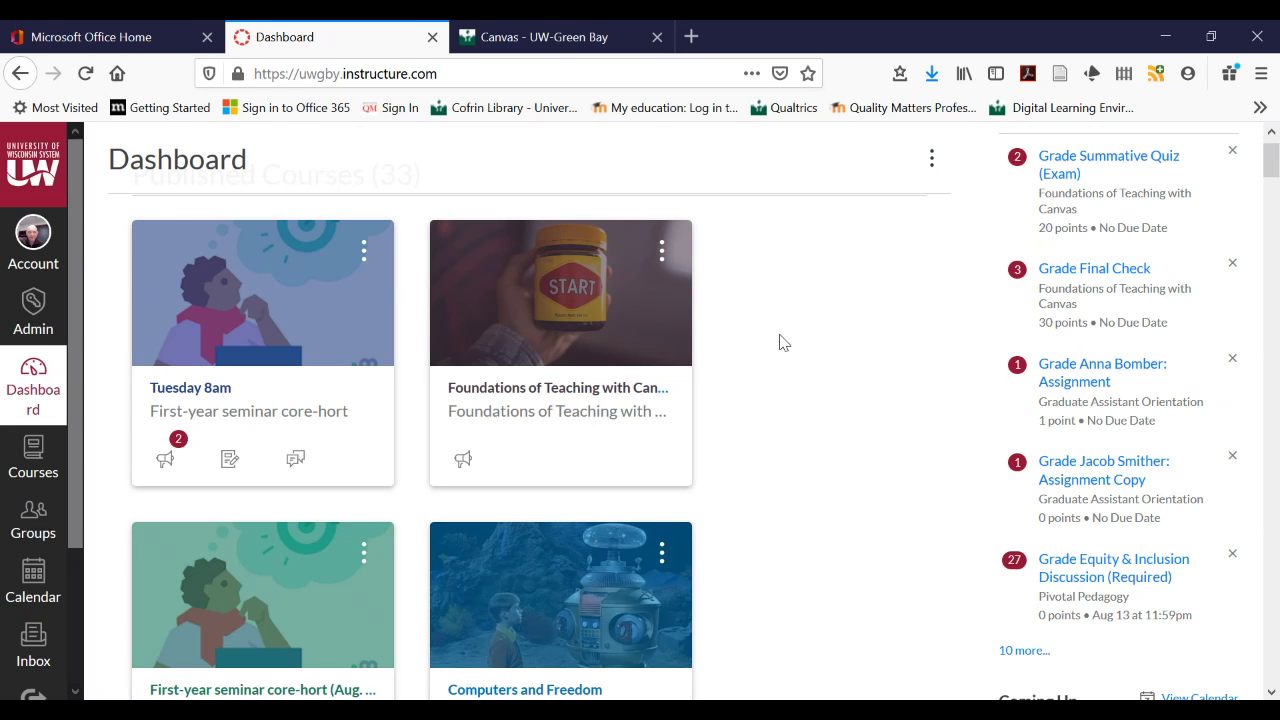
{"action": "scroll", "coordinate": [783, 342], "scroll_direction": "down", "scroll_amount": 3}
{"action": "scroll", "coordinate": [777, 340], "scroll_direction": "up", "scroll_amount": 4}
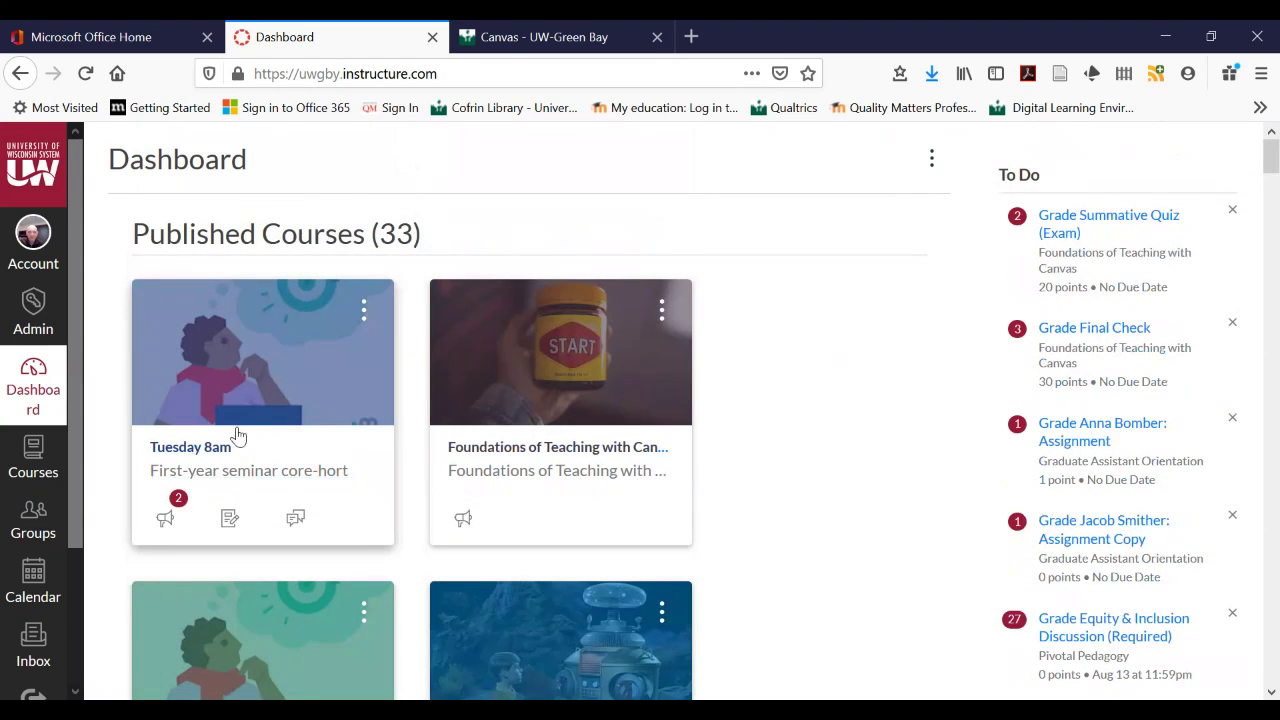
Change the nickname of the "Tuesday 8am" course card to "First-year seminar cohort" and apply it
{"action": "left_click", "coordinate": [364, 312]}
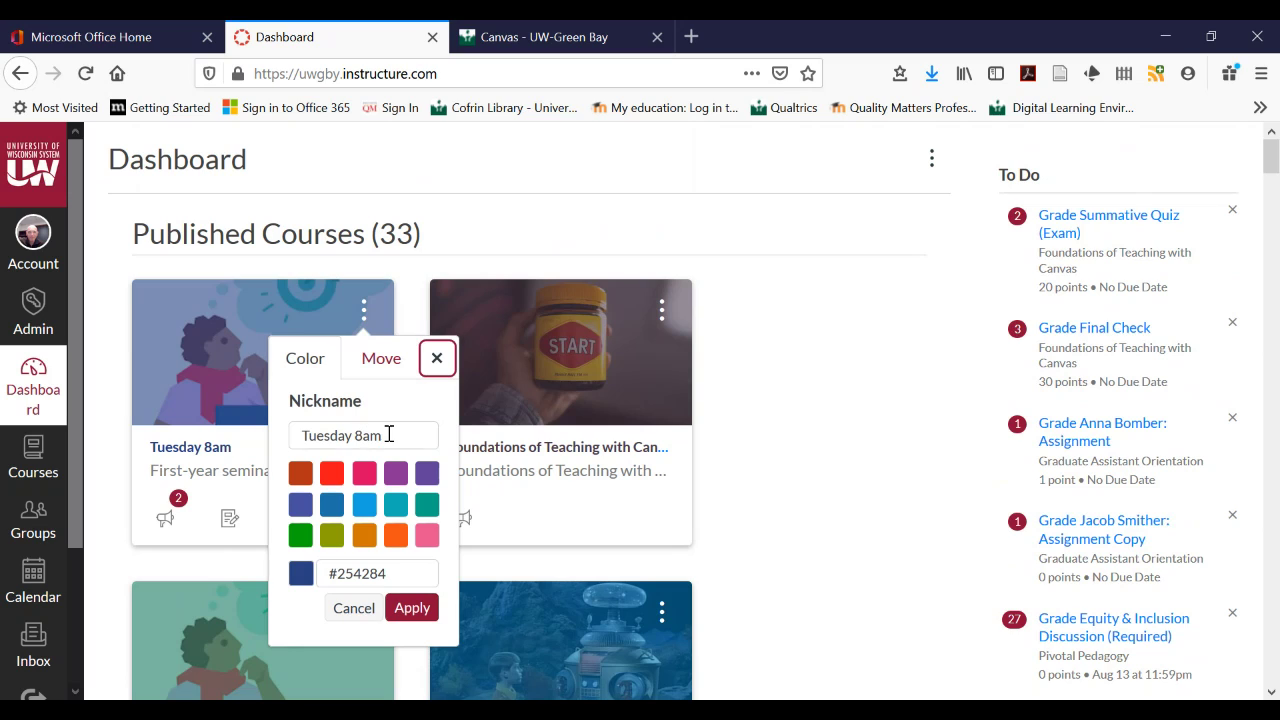
{"action": "left_click", "coordinate": [389, 433]}
{"action": "triple_click", "coordinate": [347, 448]}
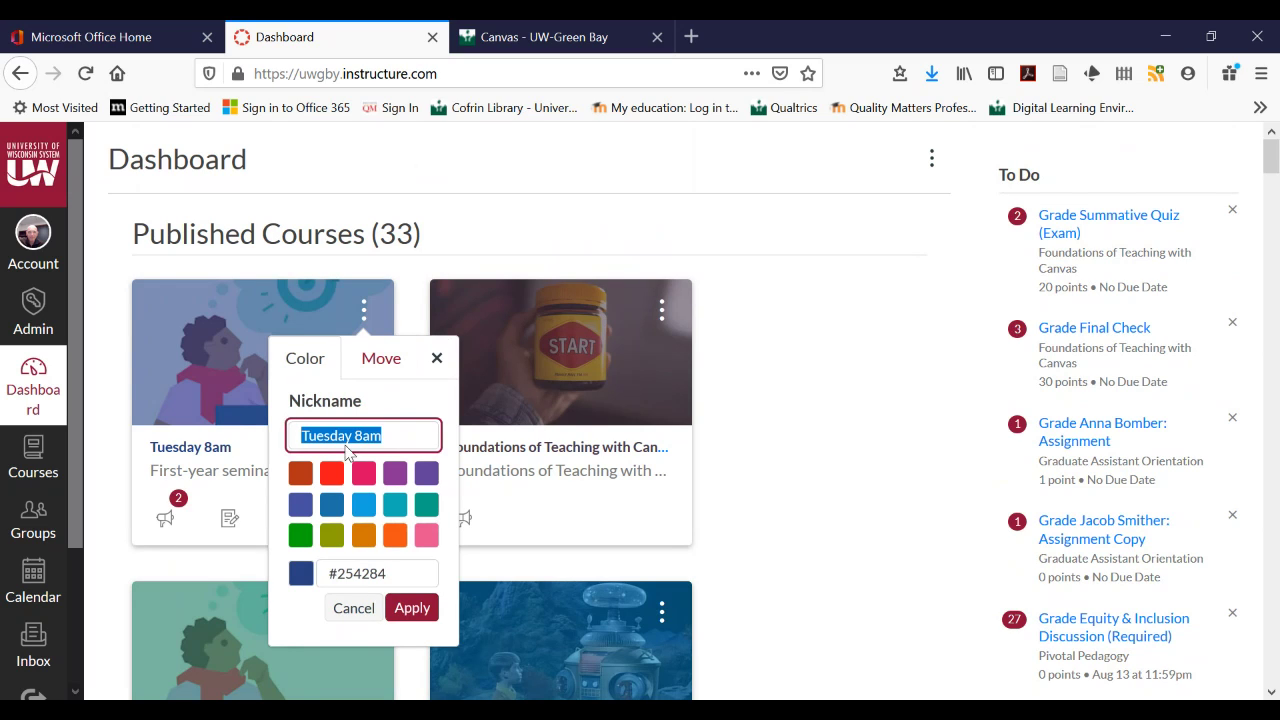
{"action": "type", "text": "First"}
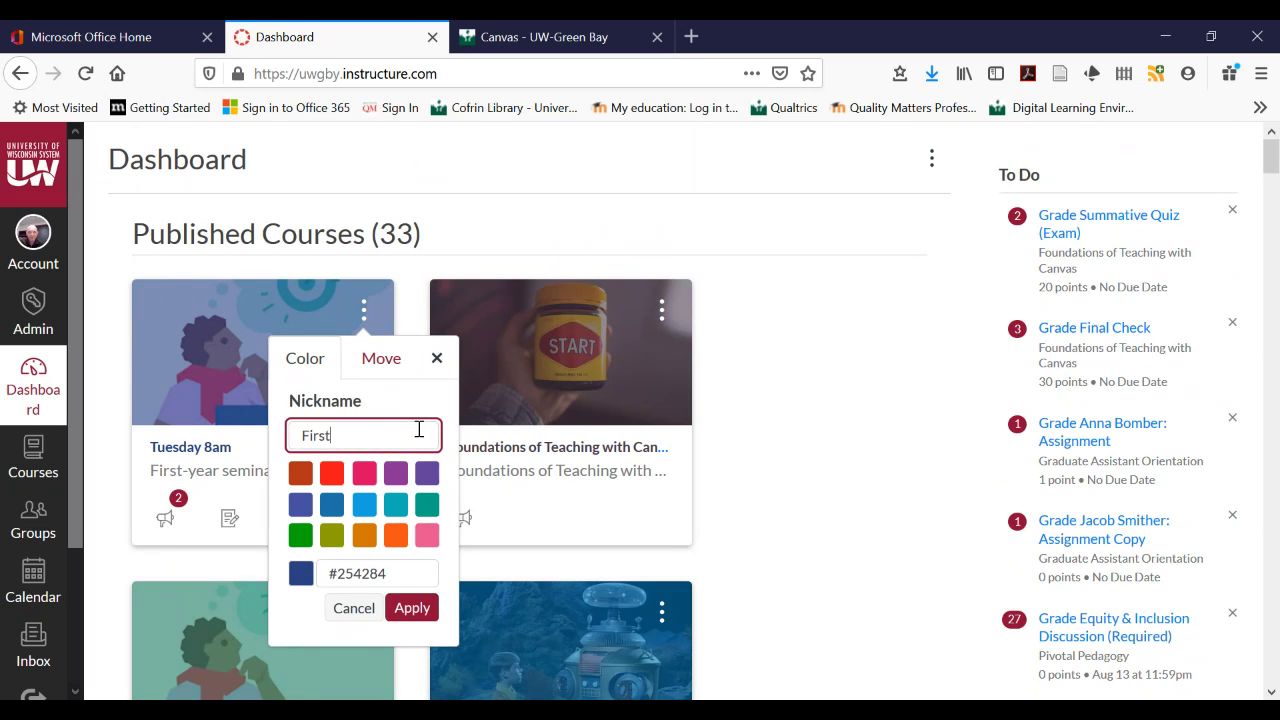
{"action": "type", "text": "-year se"}
{"action": "key", "text": "BackSpace"}
{"action": "key", "text": "BackSpace"}
{"action": "key", "text": "BackSpace"}
{"action": "key", "text": "BackSpace"}
{"action": "type", "text": "r seminar cohort"}
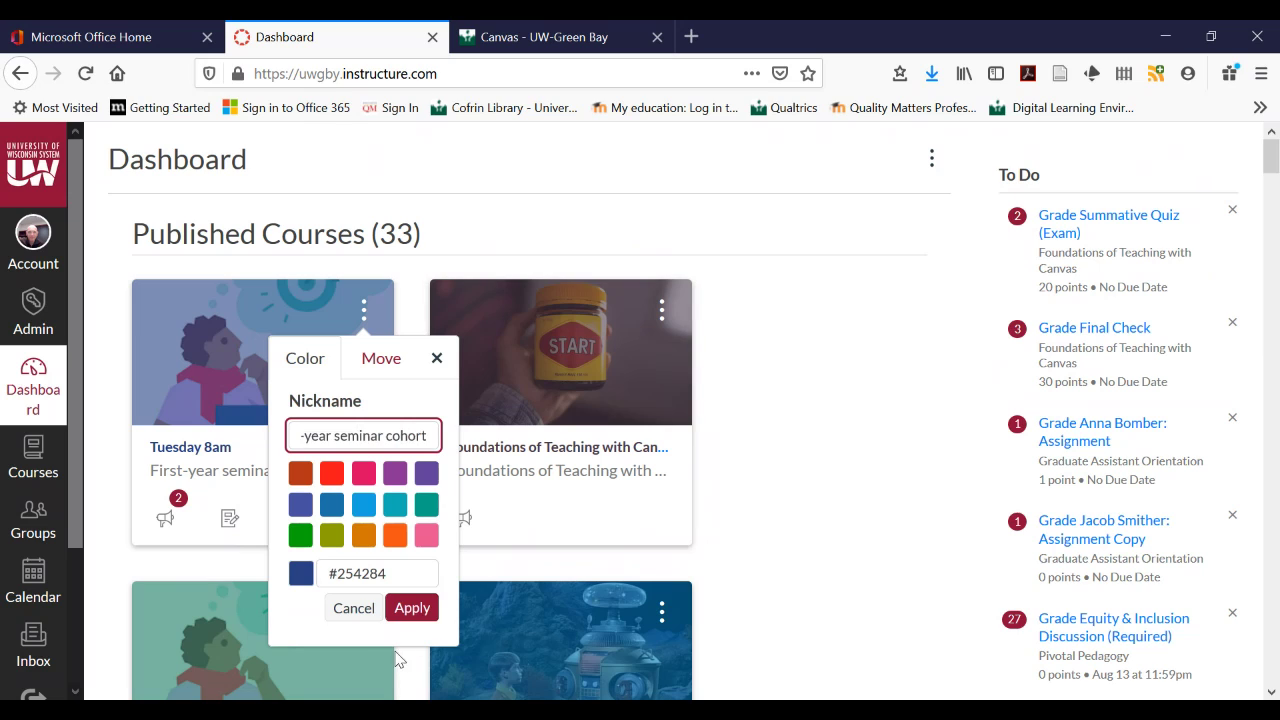
{"action": "left_click", "coordinate": [410, 607]}
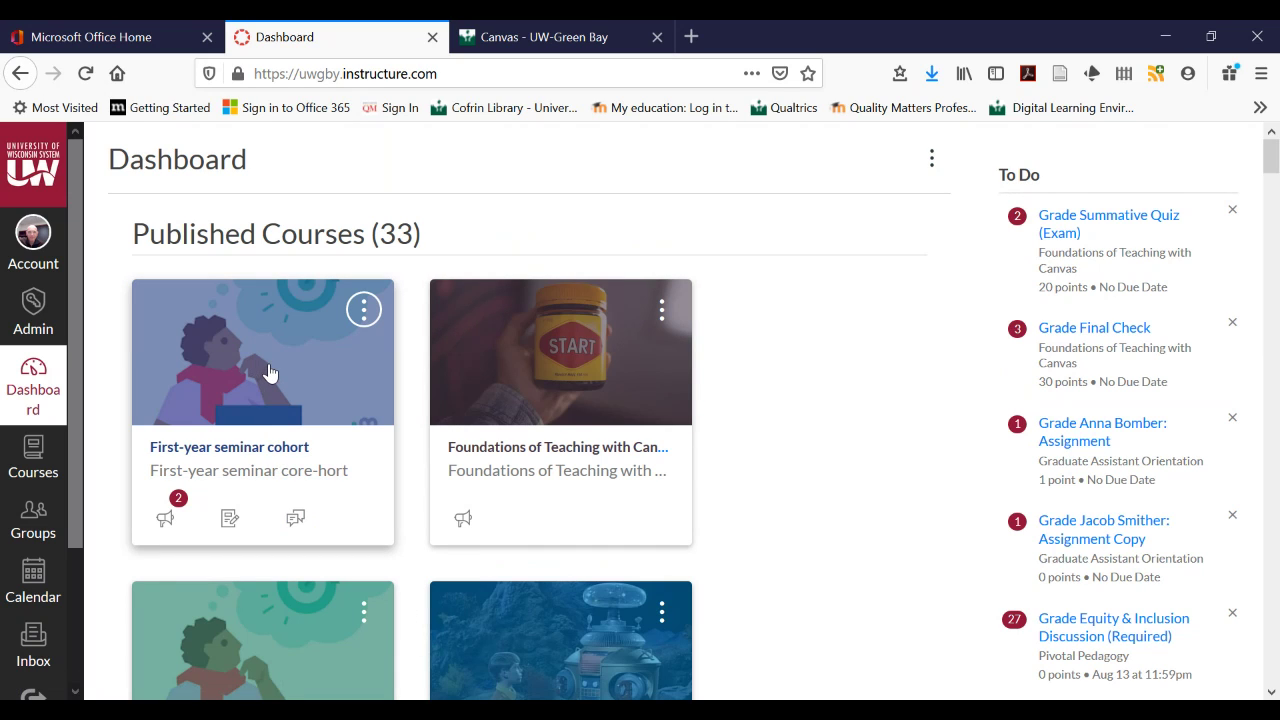
Reorder the published courses by moving the "First-year seminar cohort" card to second place and on to fourth place
{"action": "left_click_drag", "start_coordinate": [268, 372], "coordinate": [664, 354]}
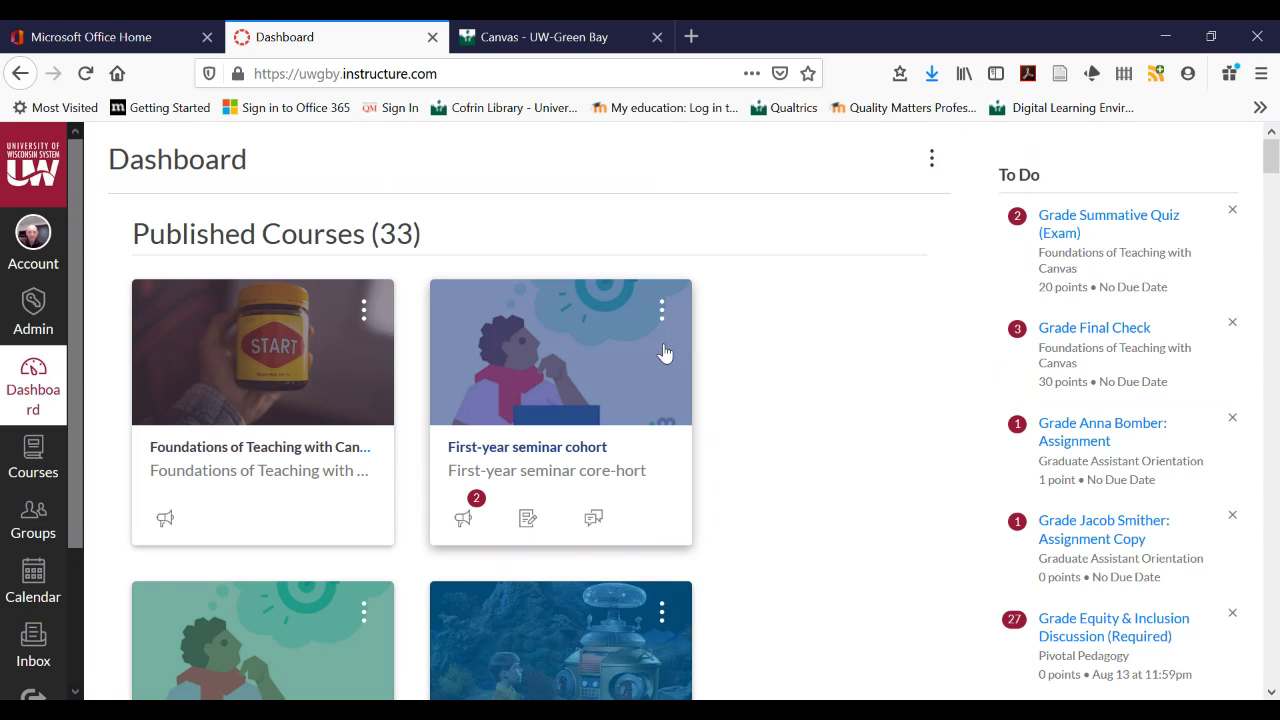
{"action": "scroll", "coordinate": [762, 433], "scroll_direction": "down", "scroll_amount": 3}
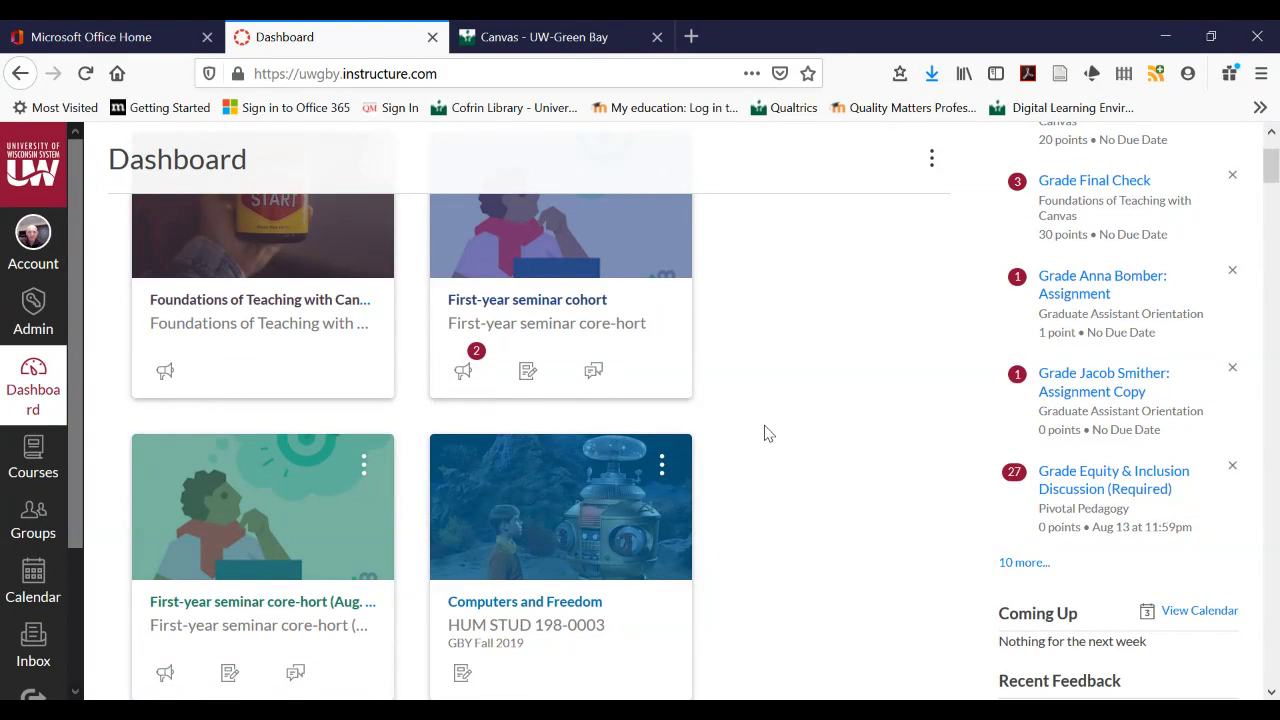
{"action": "scroll", "coordinate": [764, 432], "scroll_direction": "up", "scroll_amount": 1}
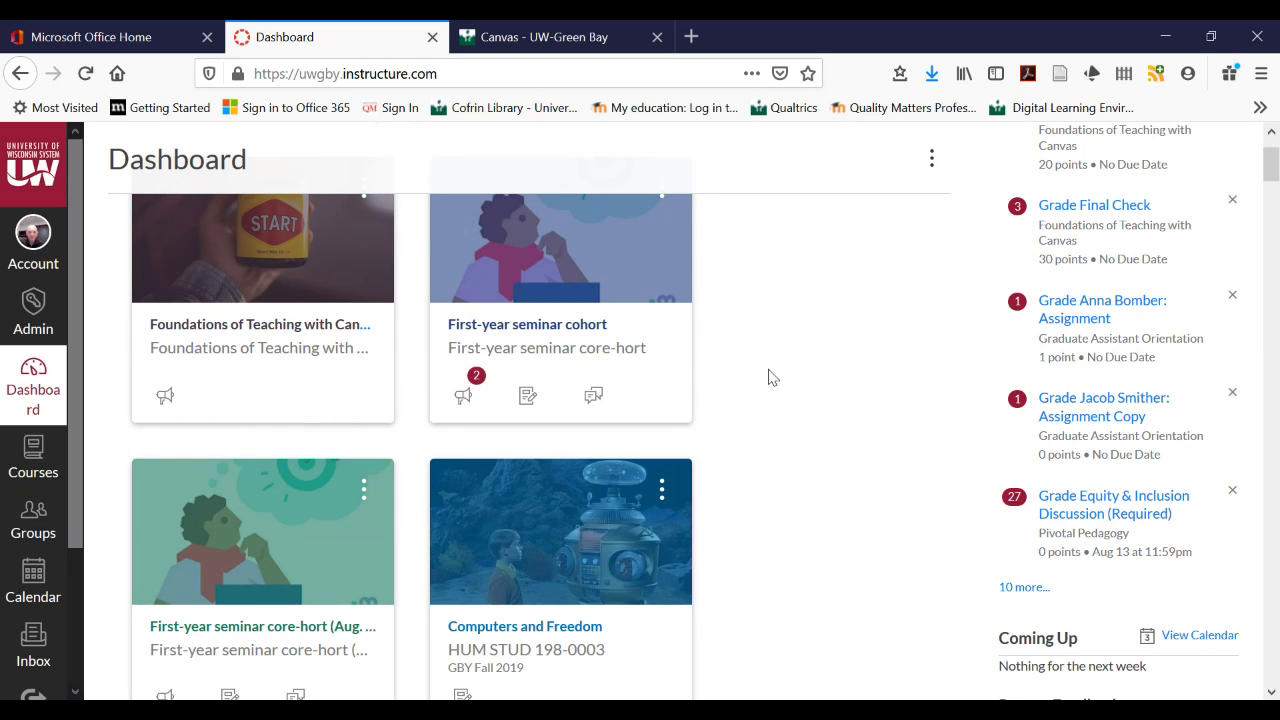
{"action": "left_click_drag", "start_coordinate": [608, 260], "coordinate": [580, 557]}
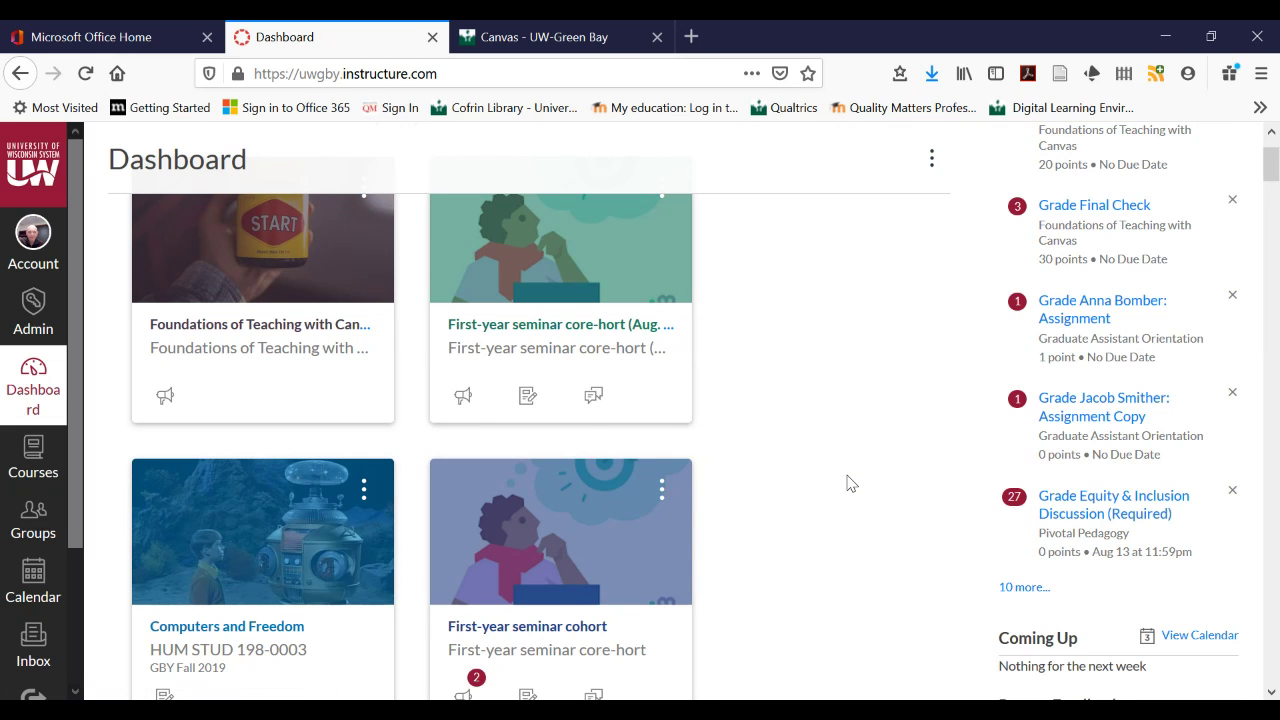
Display the dashboard in List View and look through the upcoming and past planned items
{"action": "scroll", "coordinate": [851, 483], "scroll_direction": "down", "scroll_amount": 2}
{"action": "scroll", "coordinate": [851, 483], "scroll_direction": "up", "scroll_amount": 1}
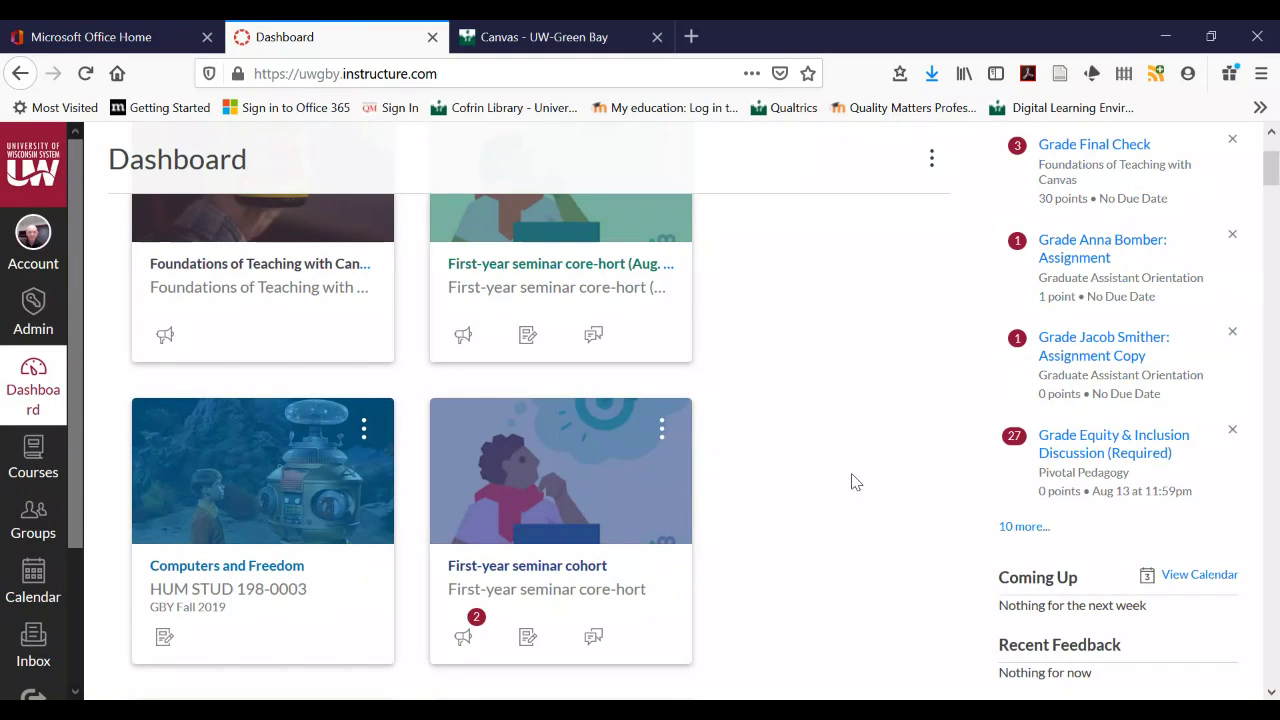
{"action": "scroll", "coordinate": [855, 482], "scroll_direction": "up", "scroll_amount": 1}
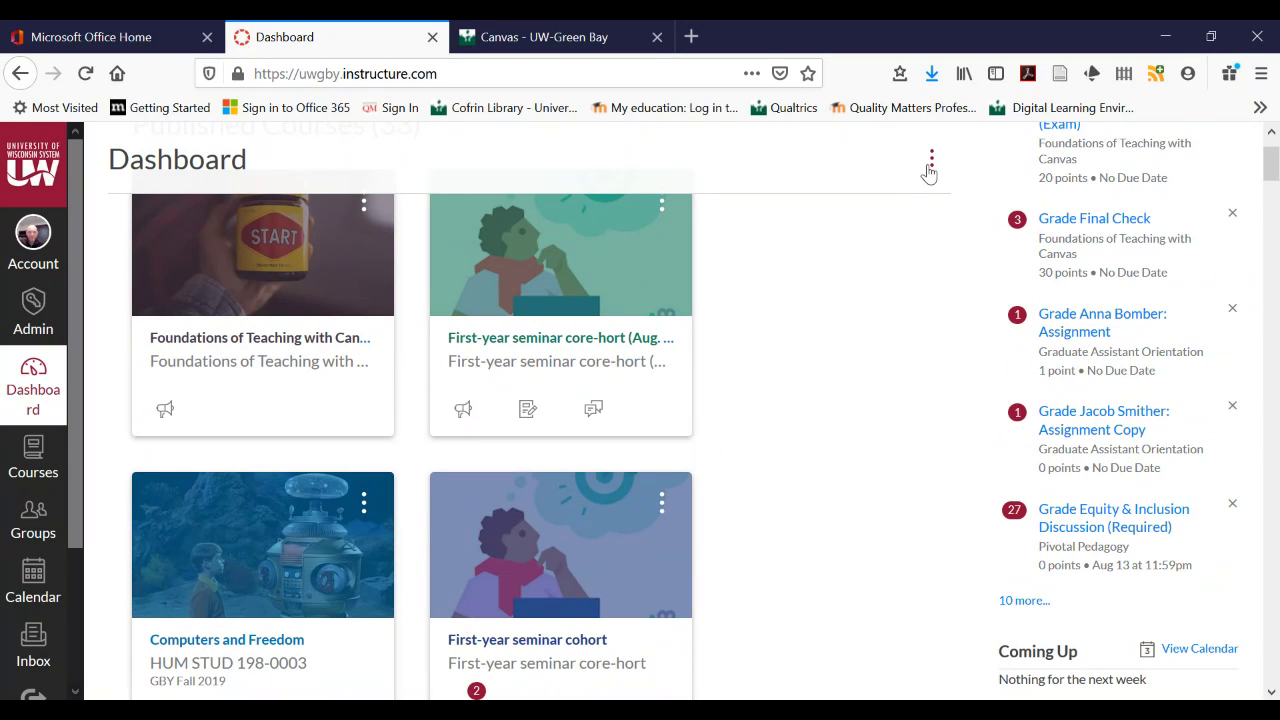
{"action": "left_click", "coordinate": [931, 160]}
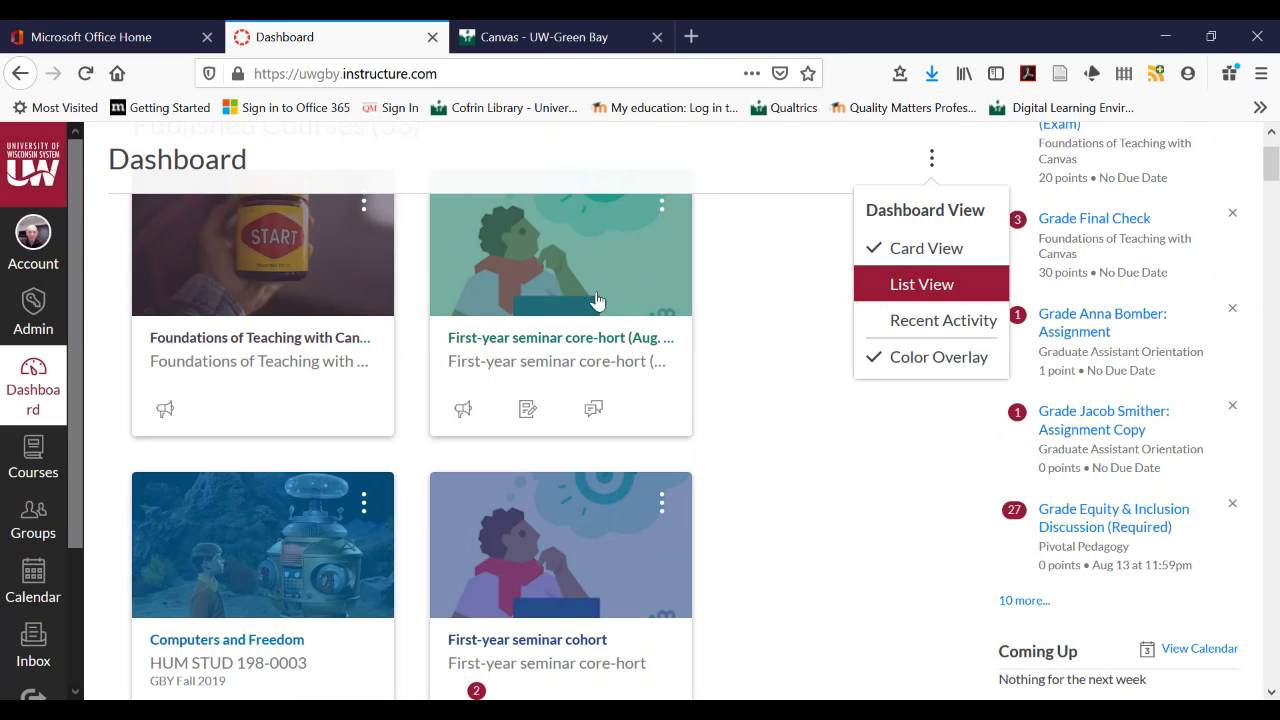
{"action": "left_click", "coordinate": [924, 287]}
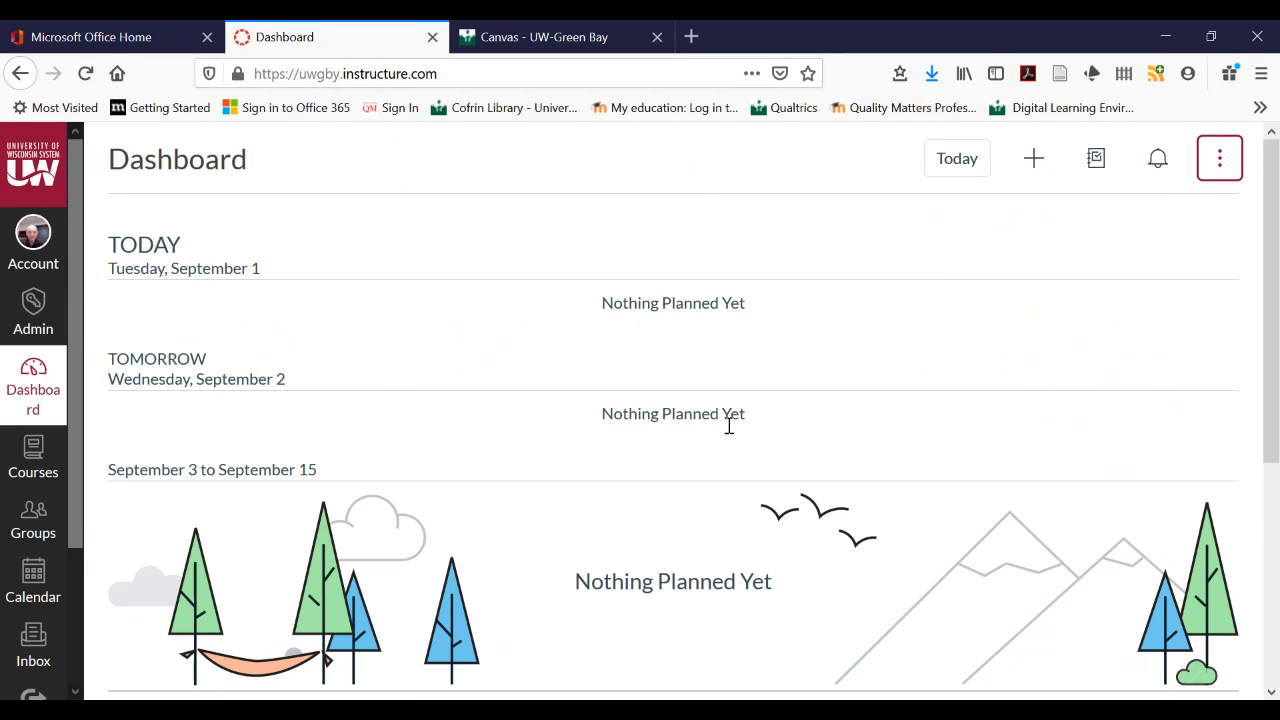
{"action": "scroll", "coordinate": [729, 425], "scroll_direction": "down", "scroll_amount": 3}
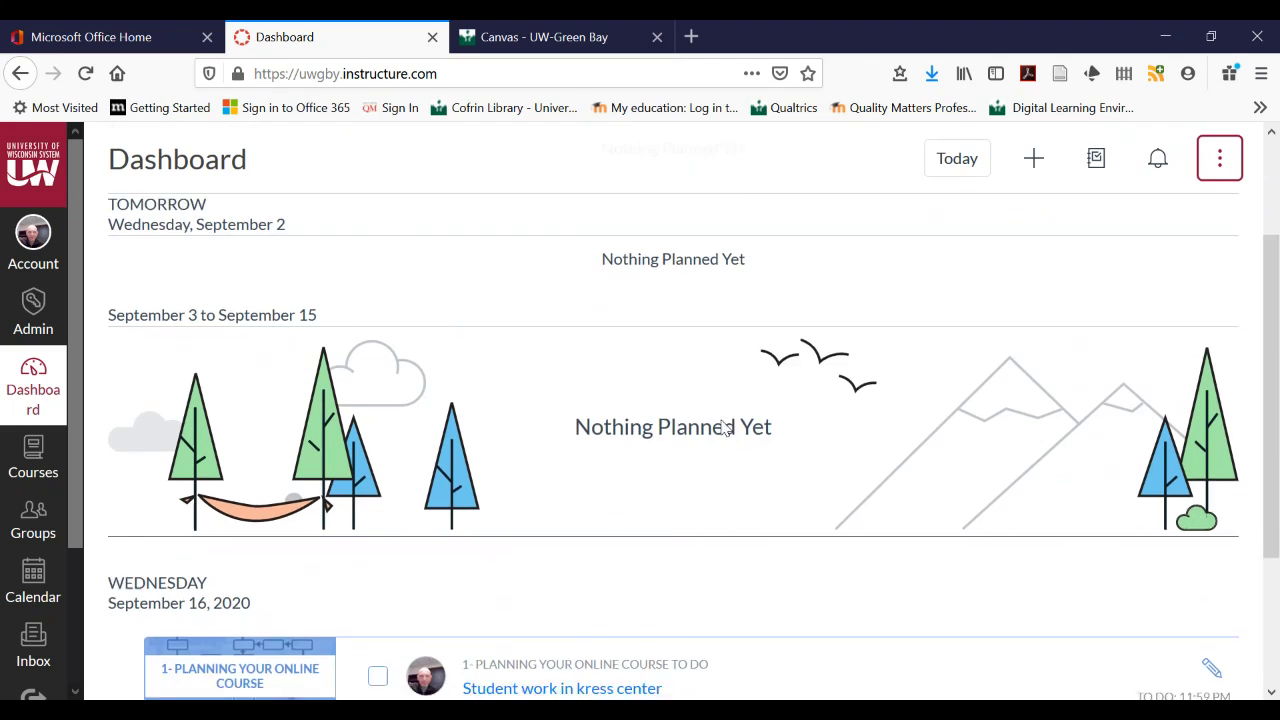
{"action": "scroll", "coordinate": [725, 428], "scroll_direction": "down", "scroll_amount": 3}
{"action": "scroll", "coordinate": [725, 428], "scroll_direction": "up", "scroll_amount": 8}
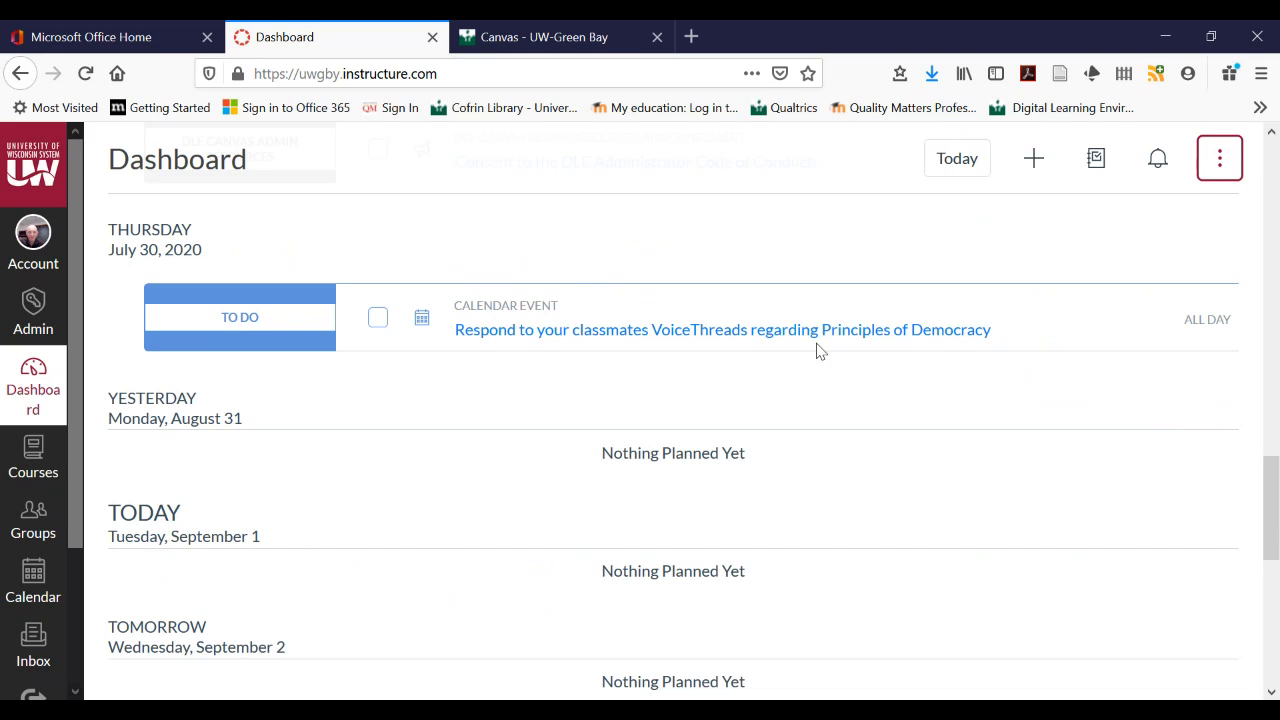
Return the dashboard to Card View and open the Canvas Help options
{"action": "left_click", "coordinate": [1220, 160]}
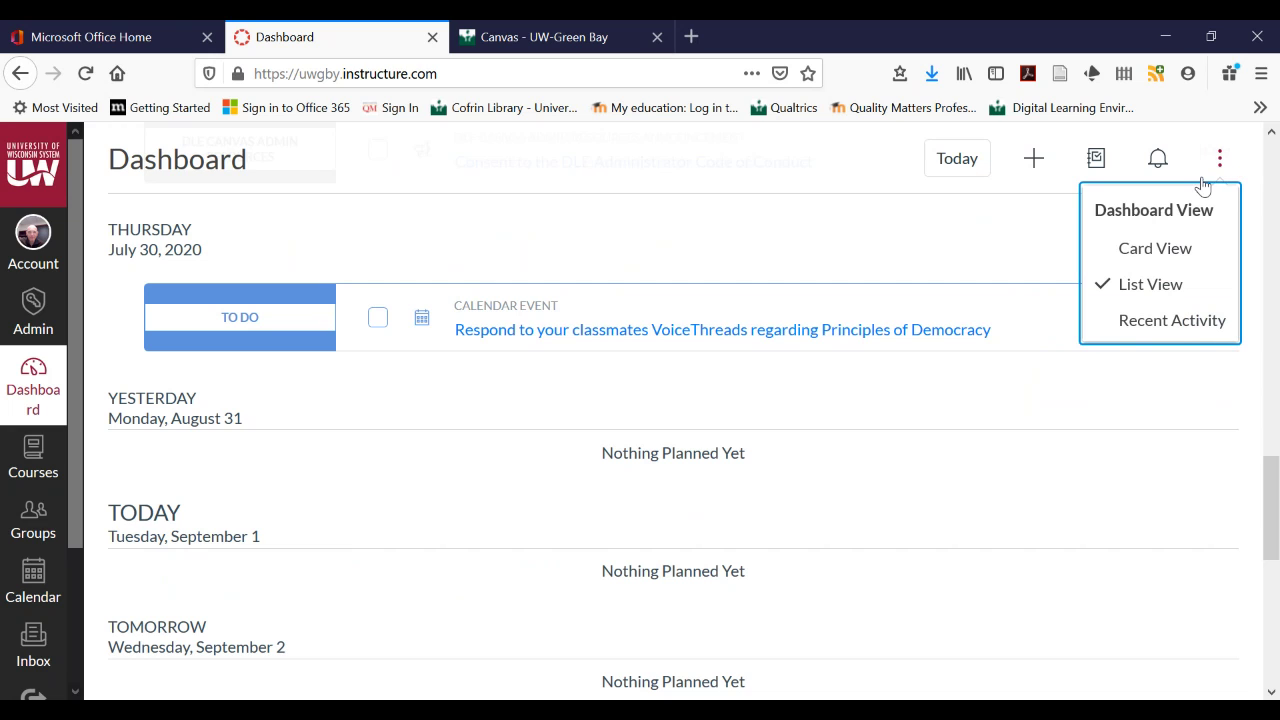
{"action": "left_click", "coordinate": [1160, 250]}
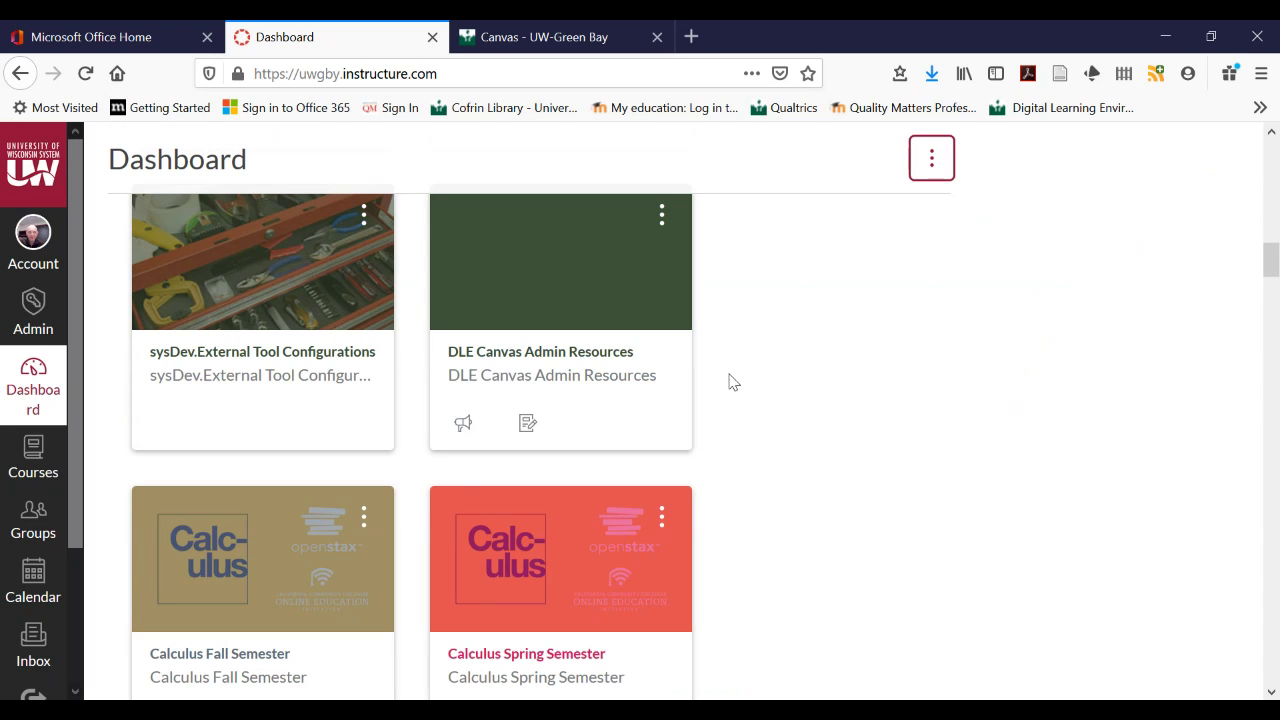
{"action": "scroll", "coordinate": [838, 364], "scroll_direction": "up", "scroll_amount": 10}
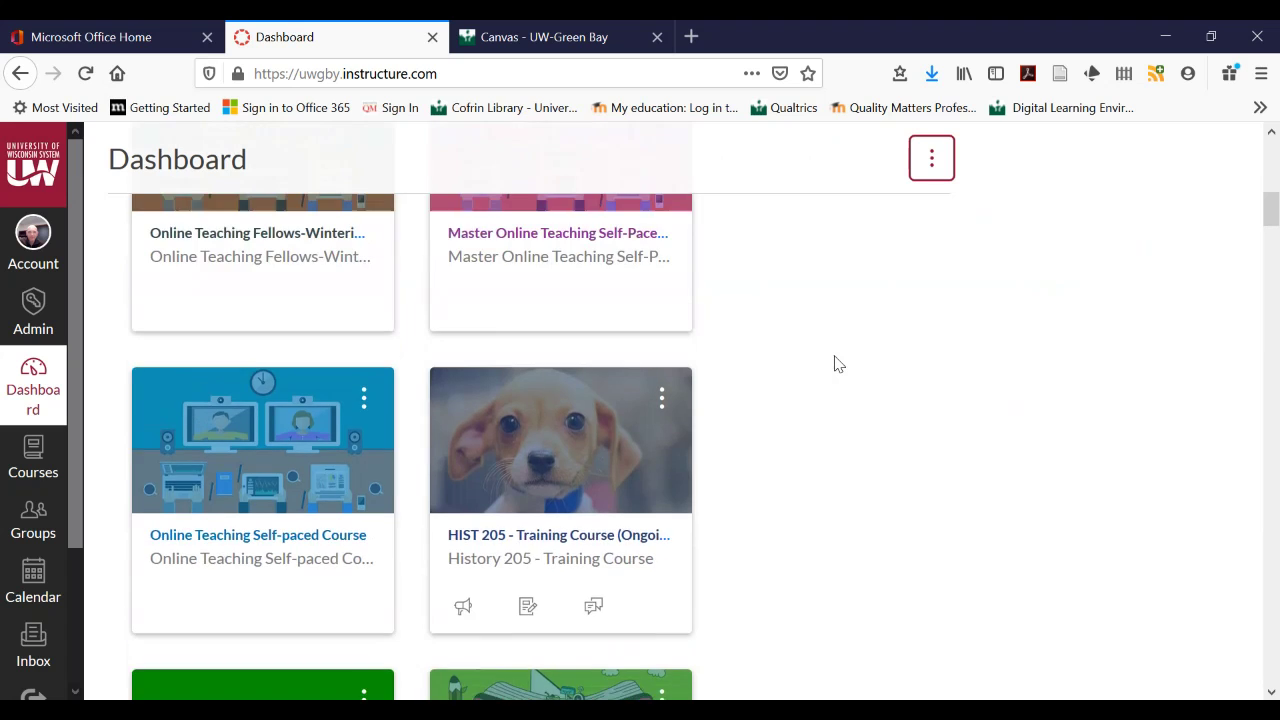
{"action": "scroll", "coordinate": [838, 364], "scroll_direction": "up", "scroll_amount": 6}
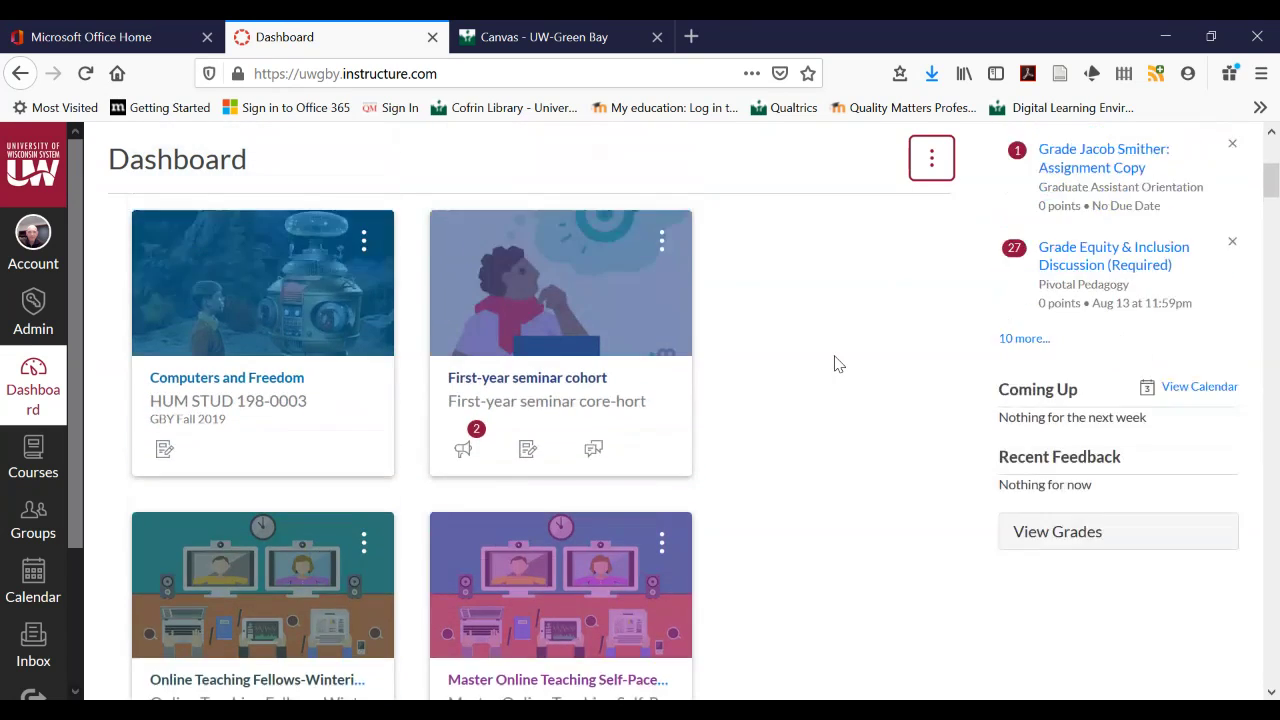
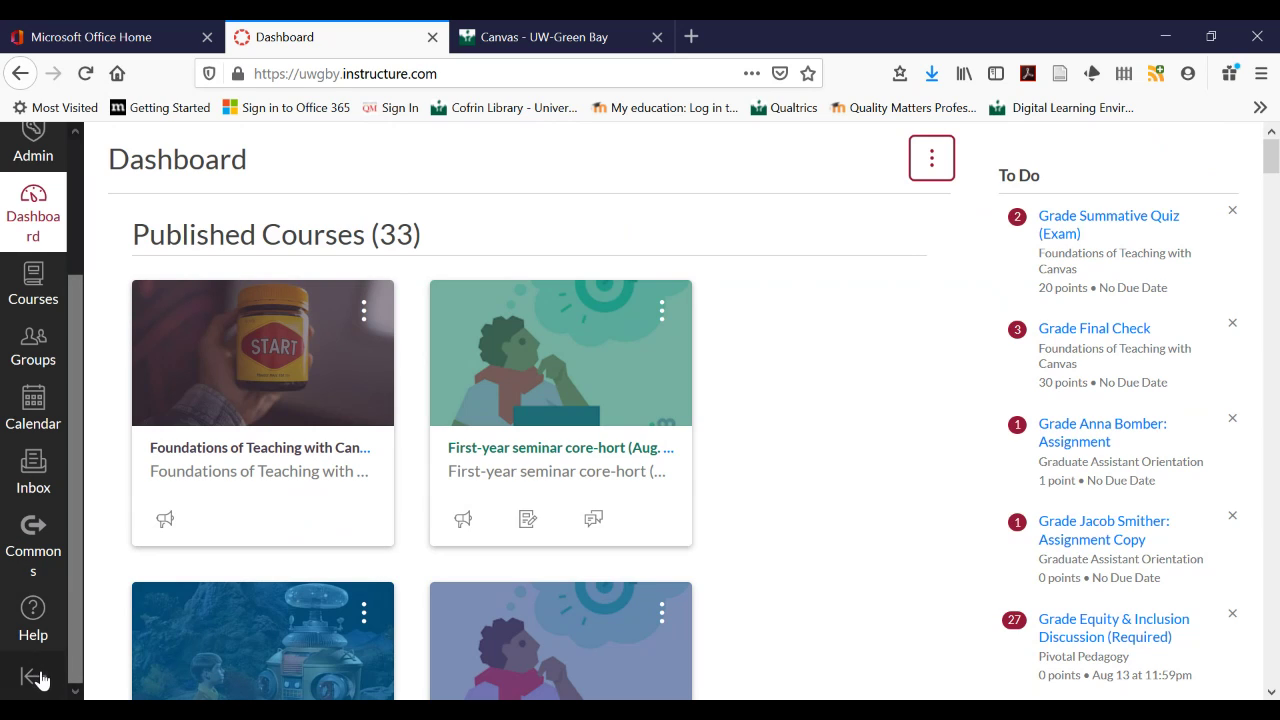
{"action": "left_click", "coordinate": [33, 620]}
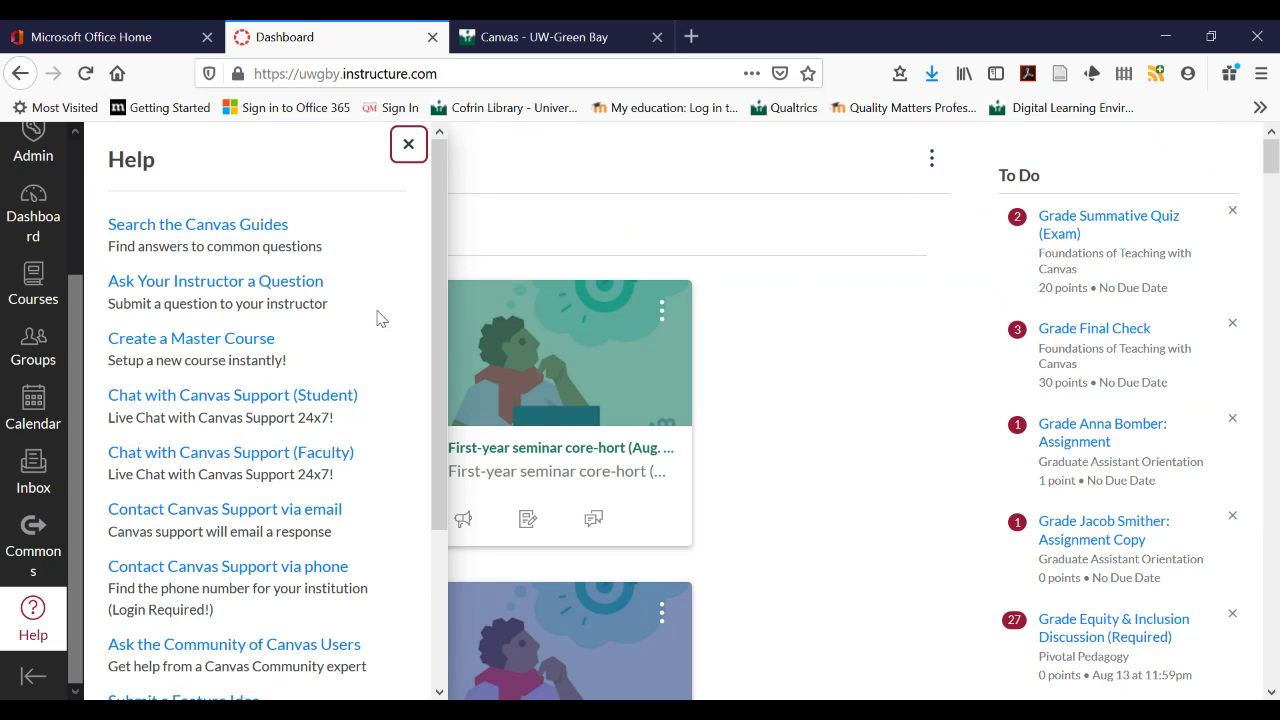
Open the searchable Canvas Guides from Help and look over the available guide categories
{"action": "left_click", "coordinate": [225, 238]}
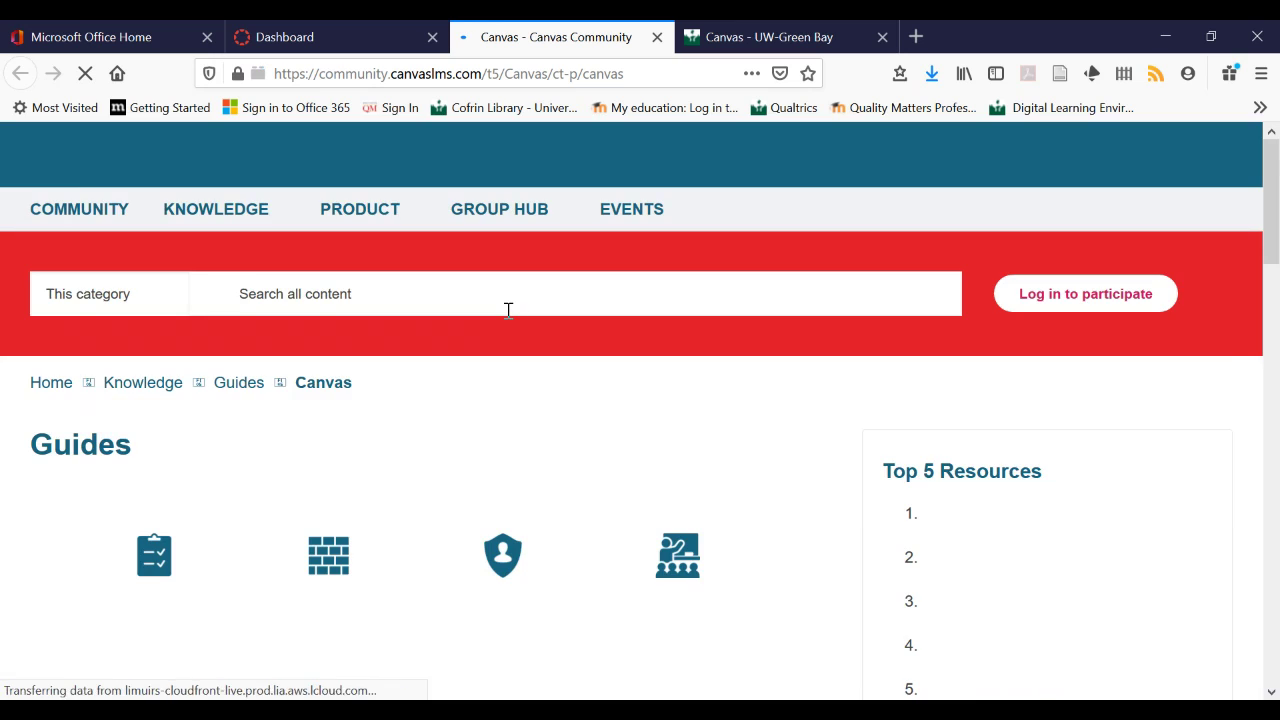
{"action": "scroll", "coordinate": [508, 311], "scroll_direction": "down", "scroll_amount": 2}
{"action": "scroll", "coordinate": [508, 315], "scroll_direction": "down", "scroll_amount": 1}
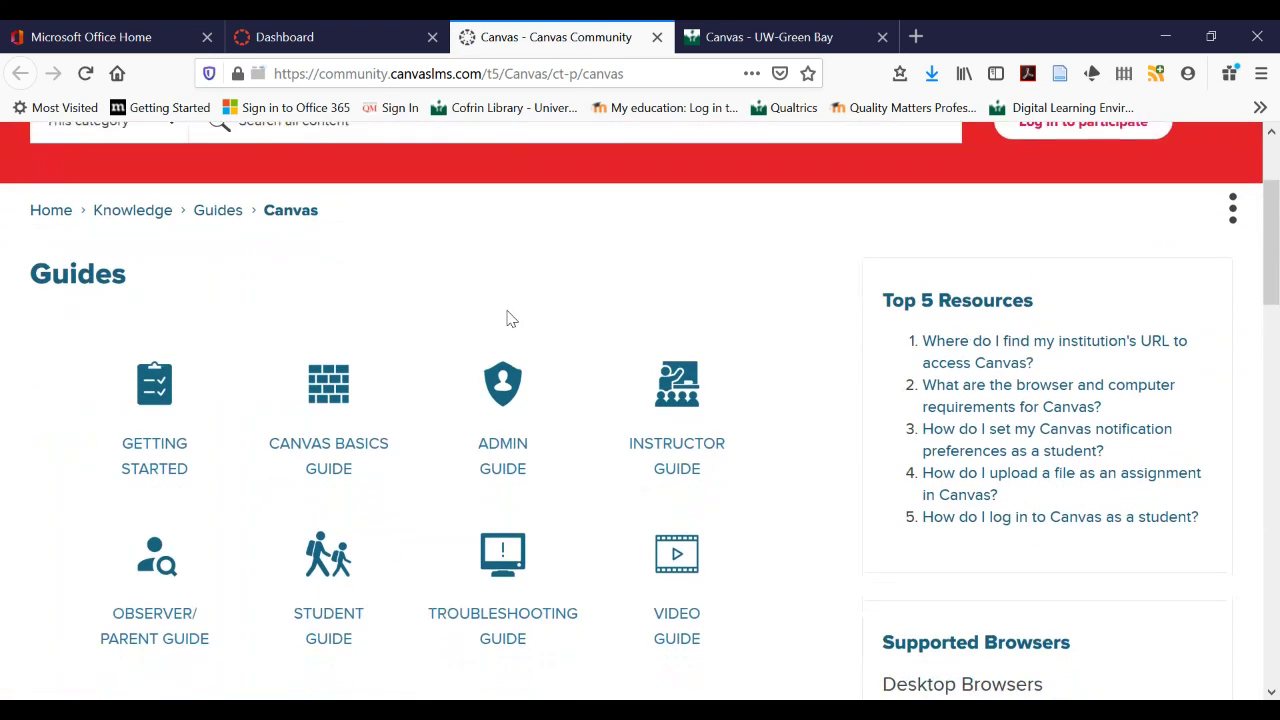
Open the Student Guide, go to its Quizzes section from the table of contents, and close the guide
{"action": "left_click", "coordinate": [284, 594]}
{"action": "left_click", "coordinate": [311, 617]}
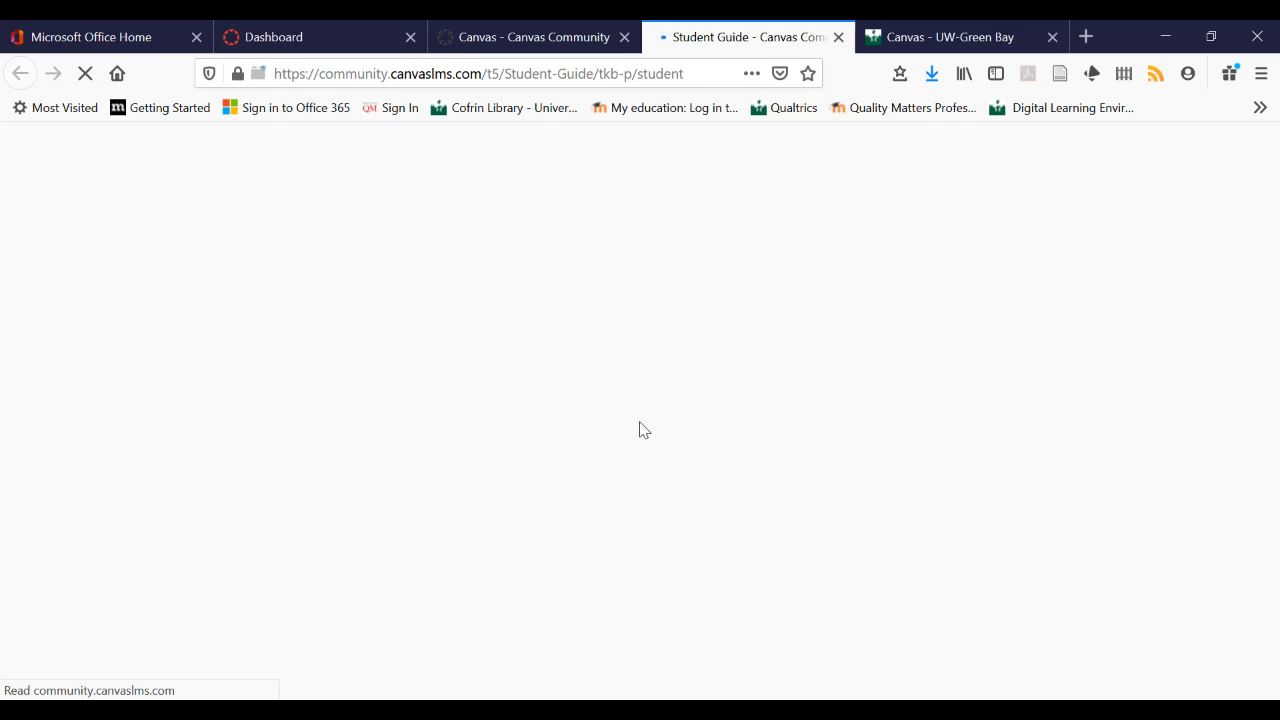
{"action": "scroll", "coordinate": [644, 430], "scroll_direction": "down", "scroll_amount": 1}
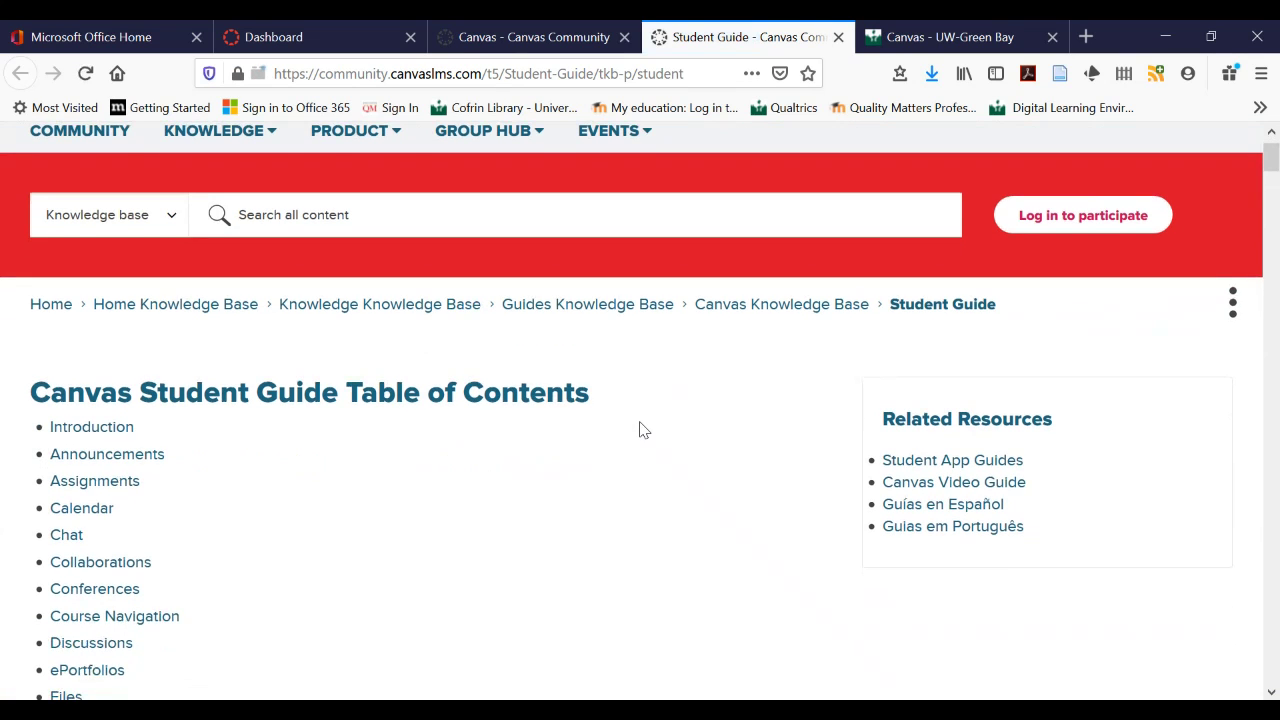
{"action": "scroll", "coordinate": [197, 535], "scroll_direction": "down", "scroll_amount": 4}
{"action": "scroll", "coordinate": [197, 537], "scroll_direction": "down", "scroll_amount": 2}
{"action": "scroll", "coordinate": [197, 535], "scroll_direction": "up", "scroll_amount": 1}
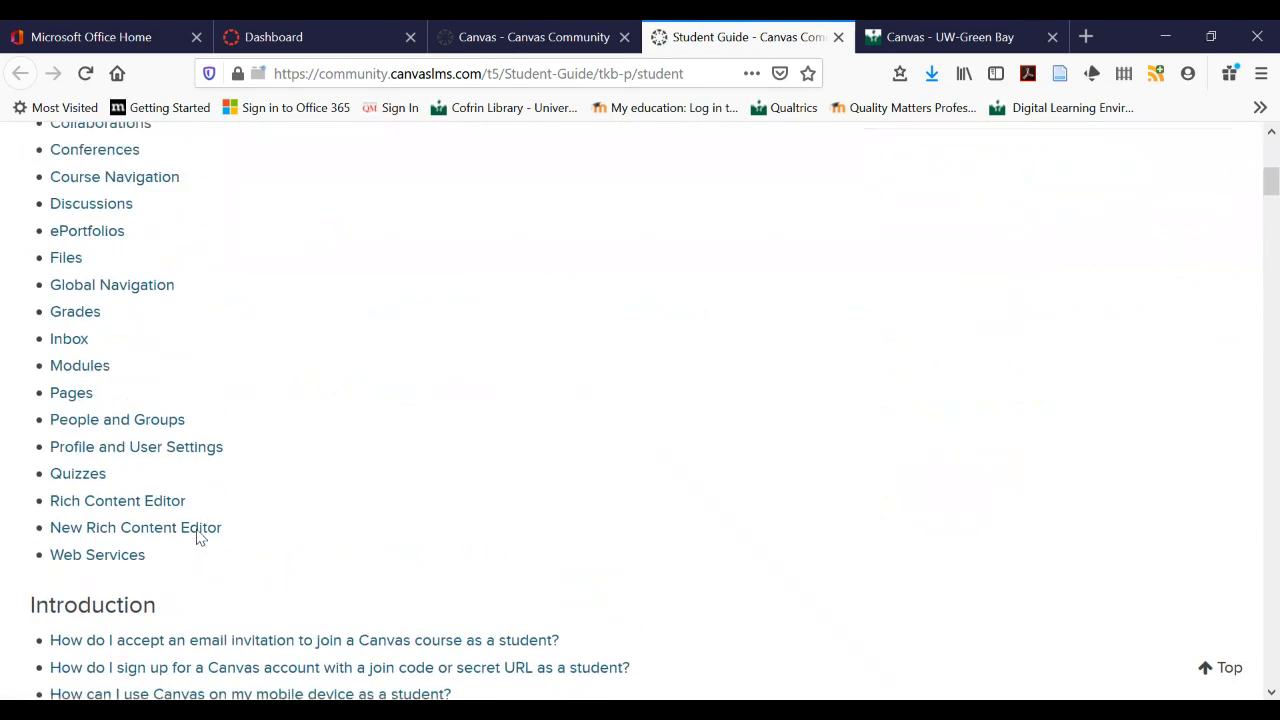
{"action": "left_click", "coordinate": [69, 486]}
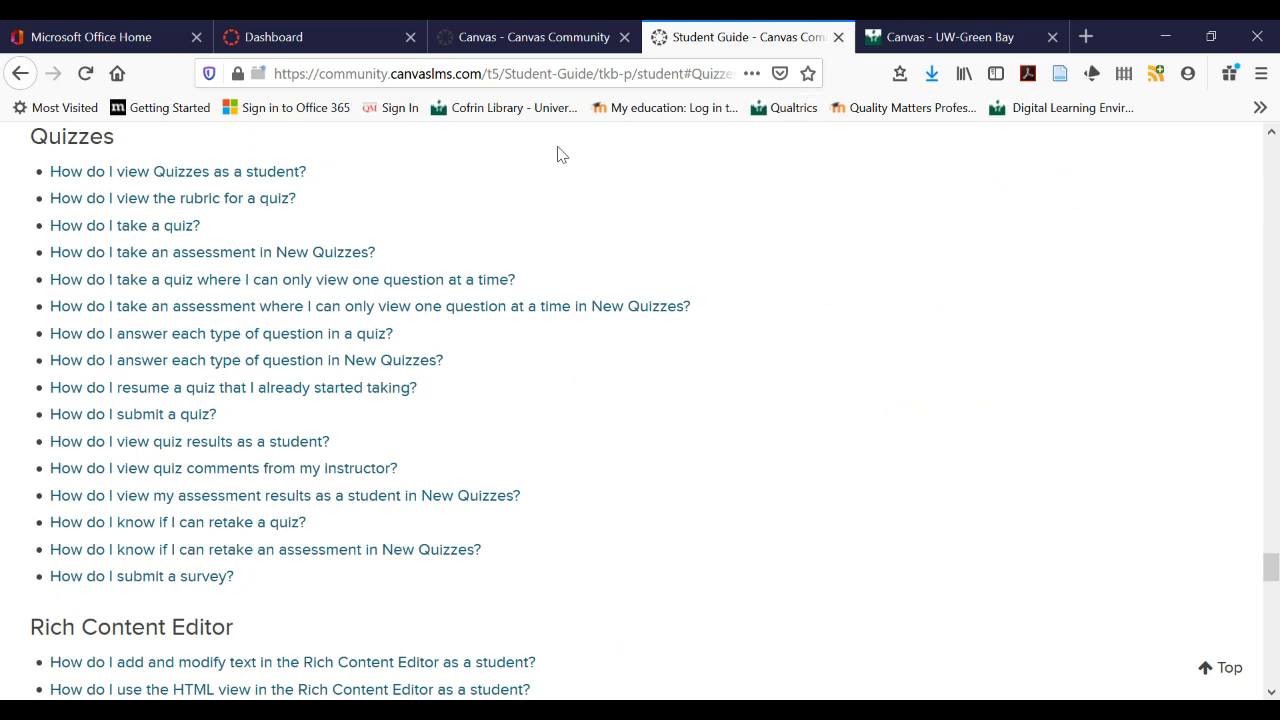
{"action": "left_click", "coordinate": [839, 37]}
View the Instructor Guide's table of contents, and close it along with the Canvas Guides page
{"action": "left_click", "coordinate": [674, 453]}
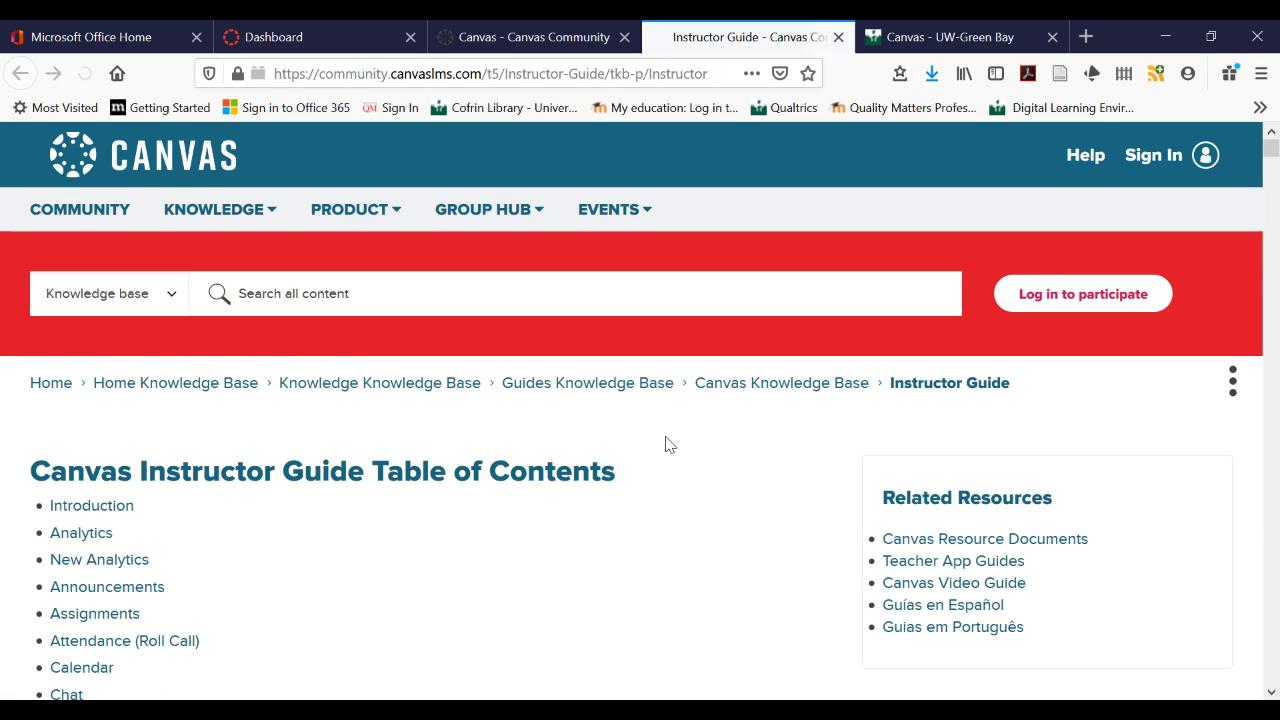
{"action": "scroll", "coordinate": [668, 444], "scroll_direction": "down", "scroll_amount": 1}
{"action": "scroll", "coordinate": [668, 444], "scroll_direction": "down", "scroll_amount": 1}
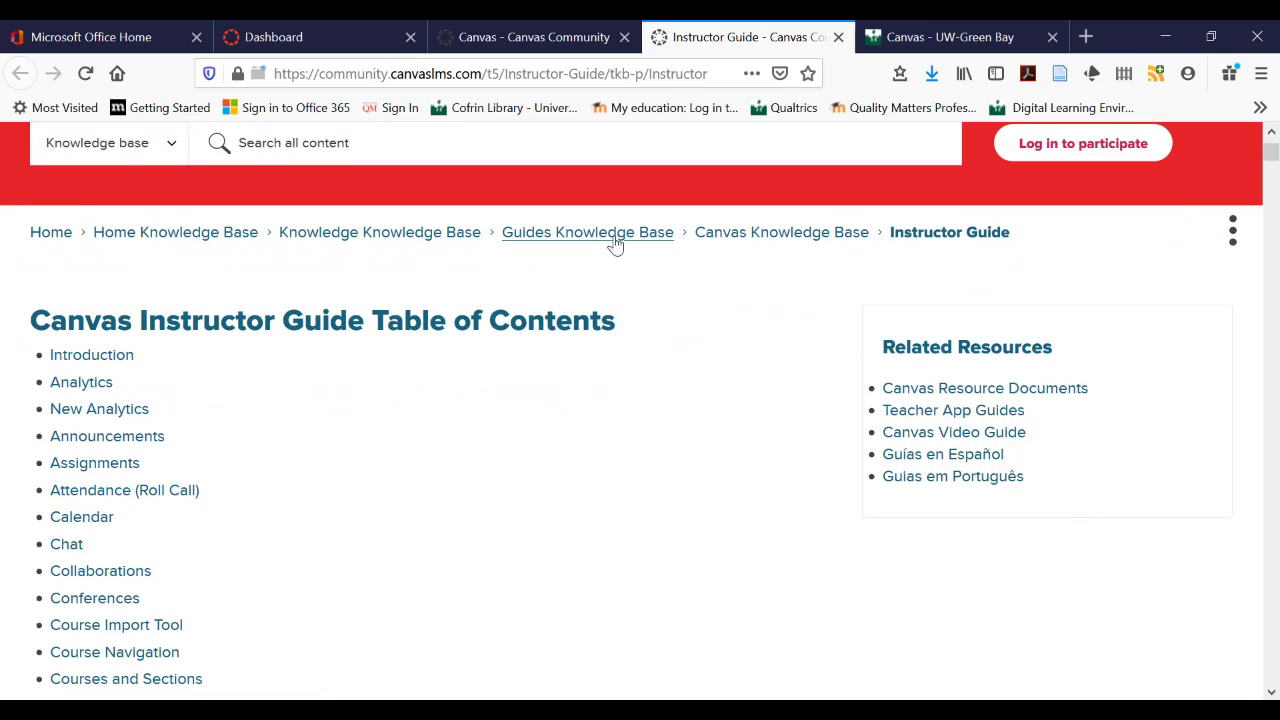
{"action": "left_click", "coordinate": [839, 37]}
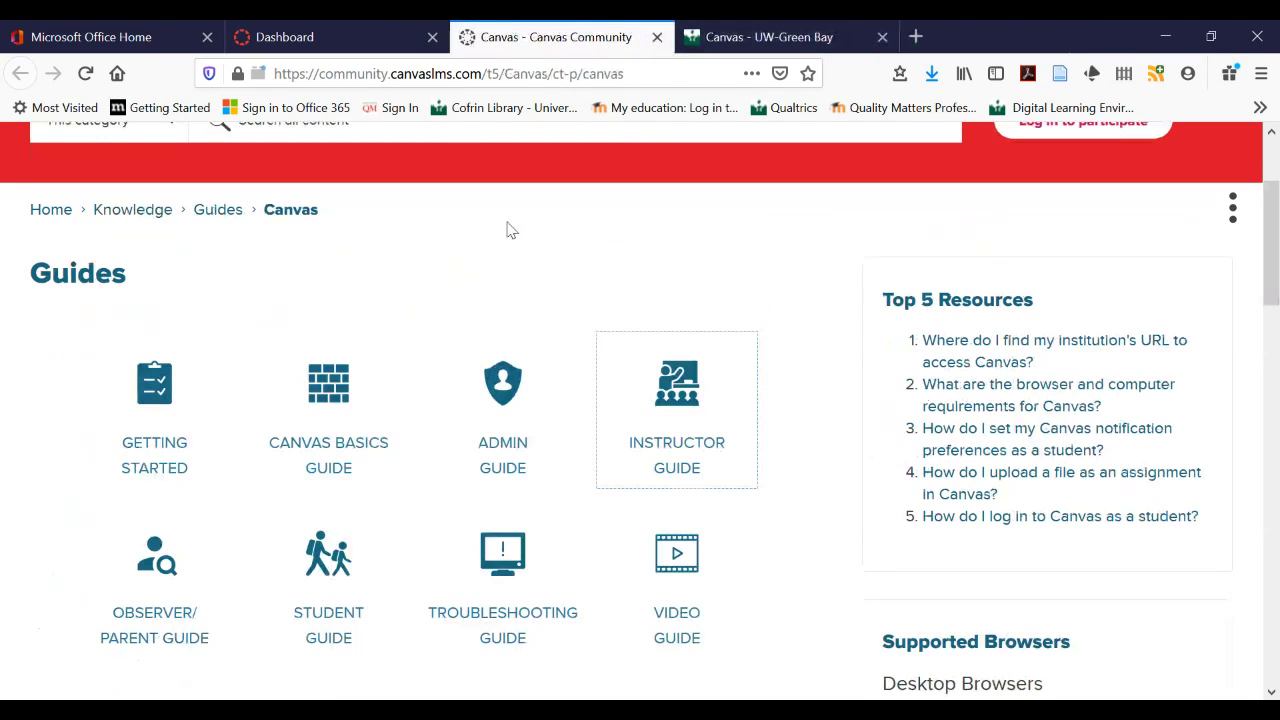
{"action": "left_click", "coordinate": [657, 37]}
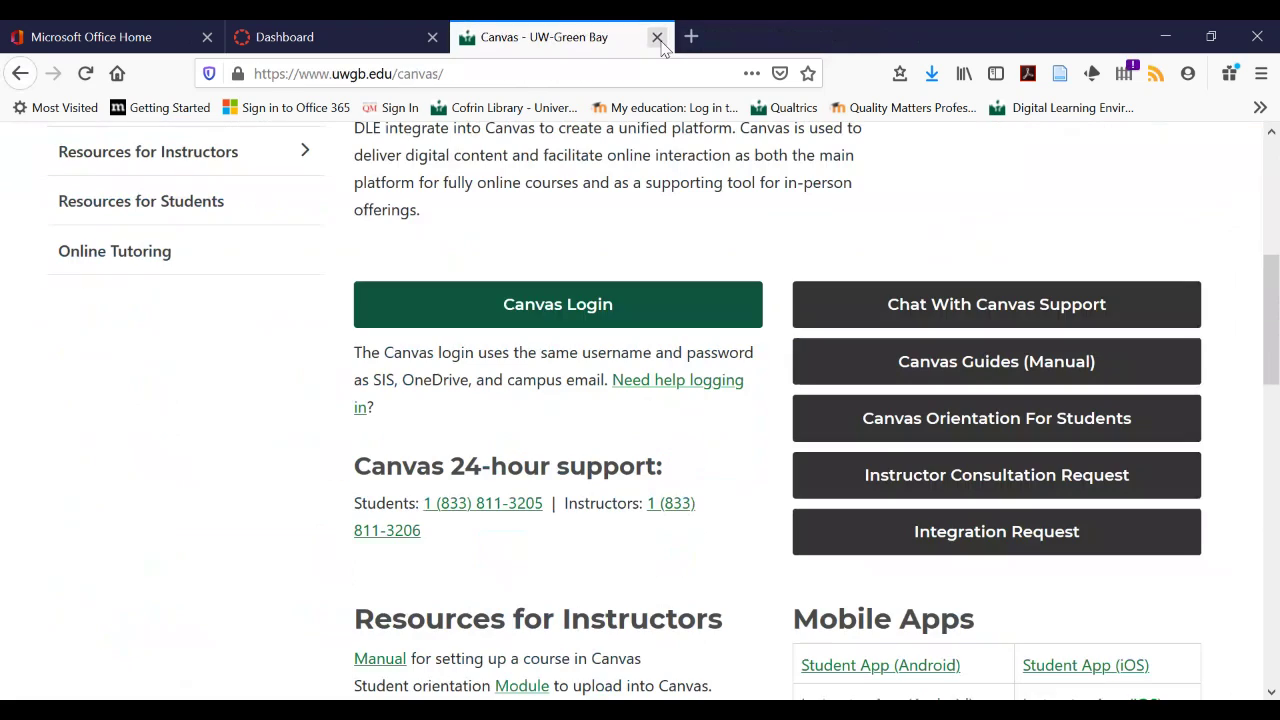
Back in the Canvas dashboard's Help, view the student live chat form for Canvas Support, and close the form and Help
{"action": "left_click", "coordinate": [325, 40]}
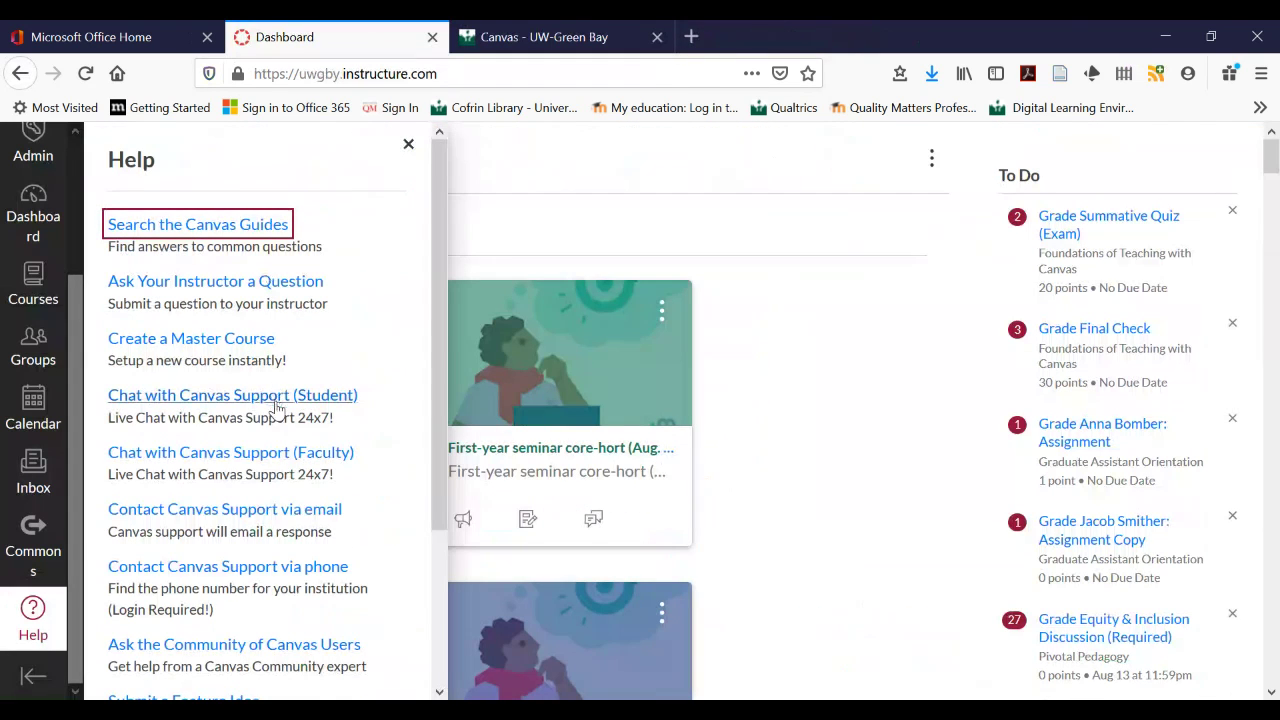
{"action": "scroll", "coordinate": [283, 414], "scroll_direction": "down", "scroll_amount": 1}
{"action": "left_click", "coordinate": [268, 330]}
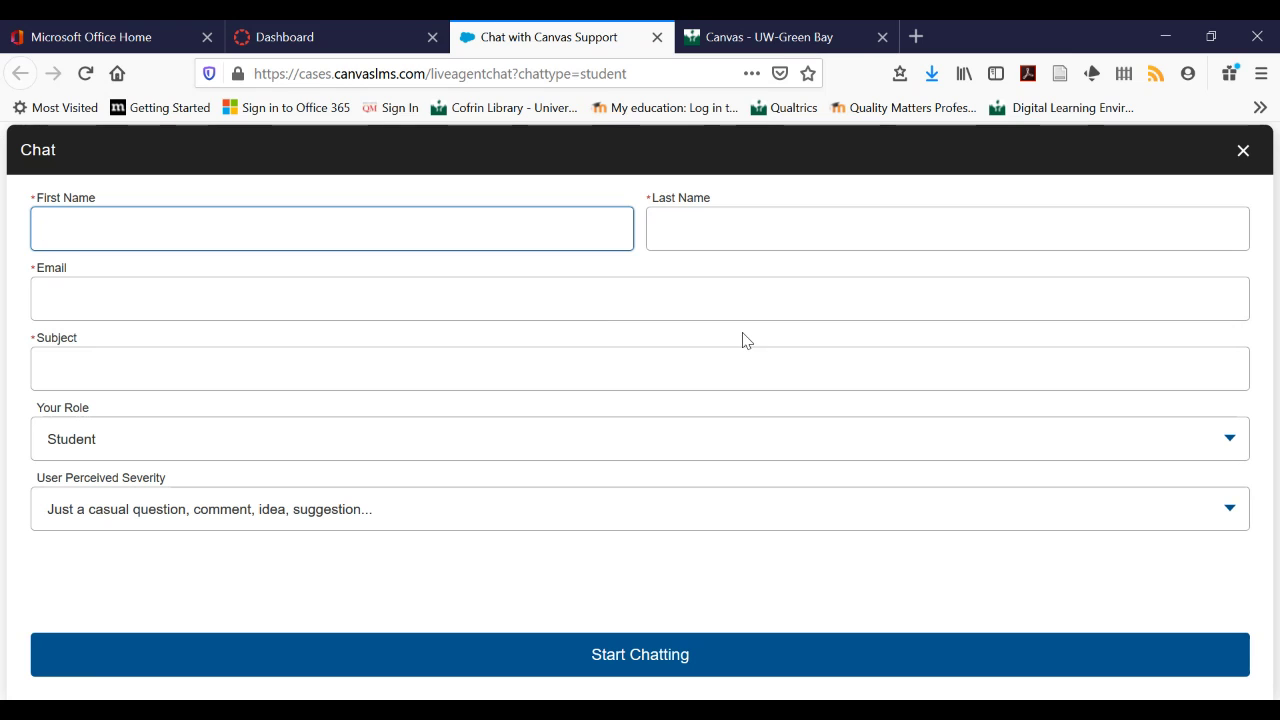
{"action": "left_click", "coordinate": [657, 38]}
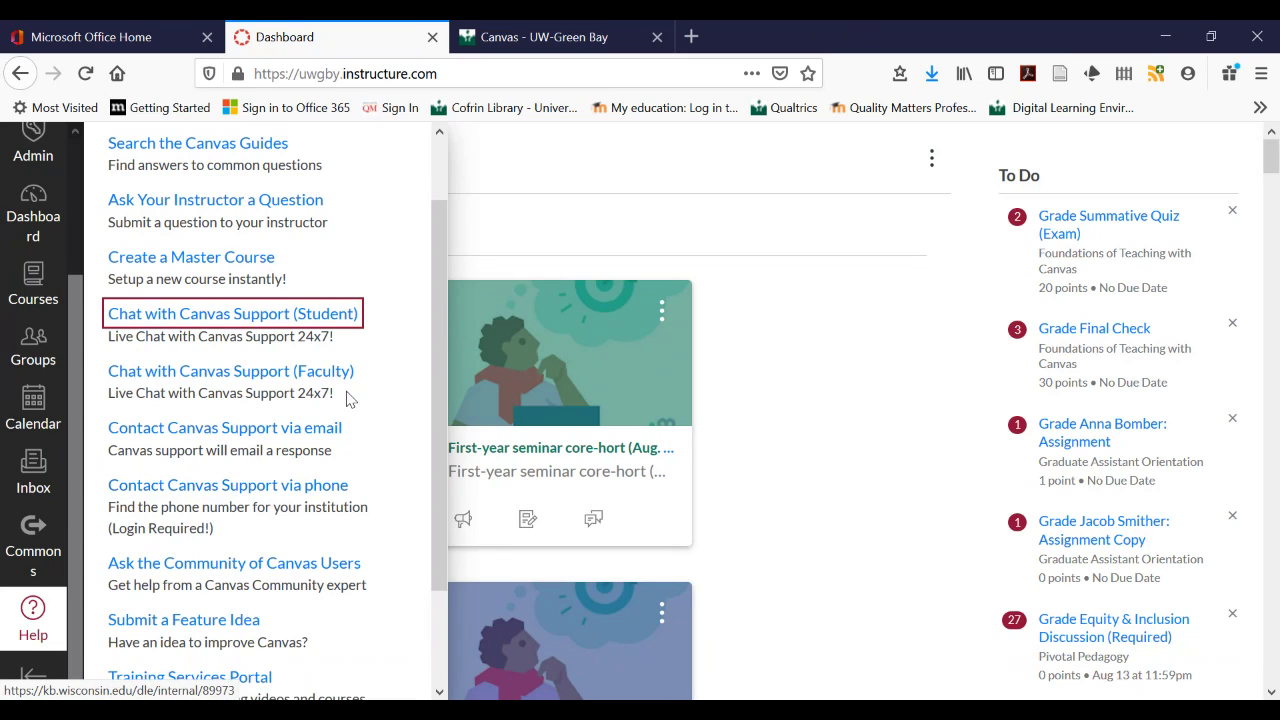
{"action": "left_click", "coordinate": [398, 347]}
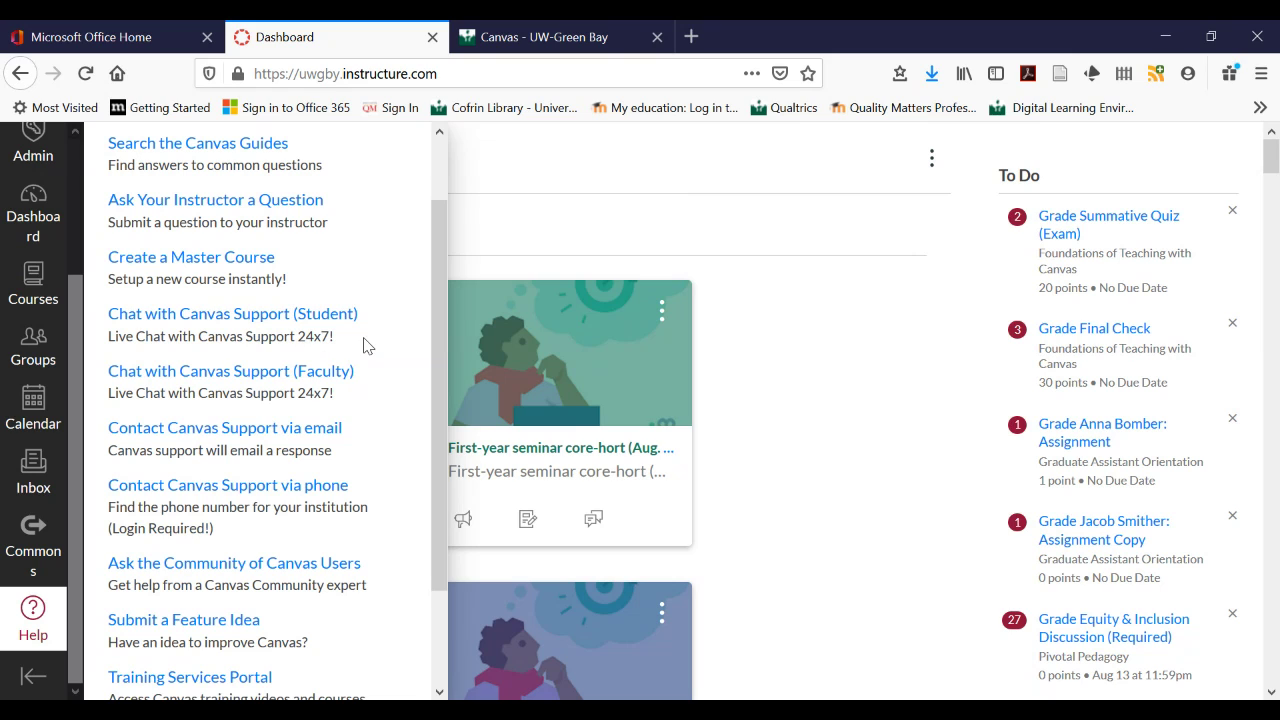
{"action": "left_click", "coordinate": [824, 252]}
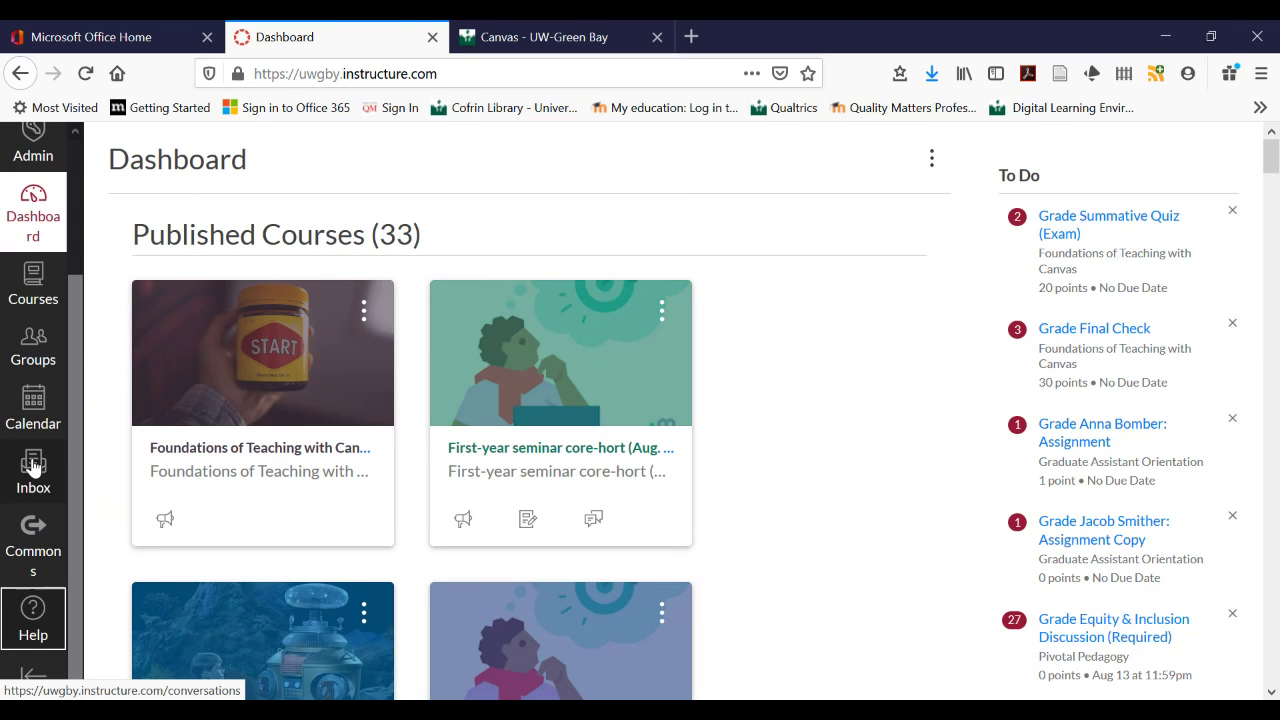
Open the Canvas calendar and look through the items in the September 2020 month view
{"action": "left_click", "coordinate": [45, 405]}
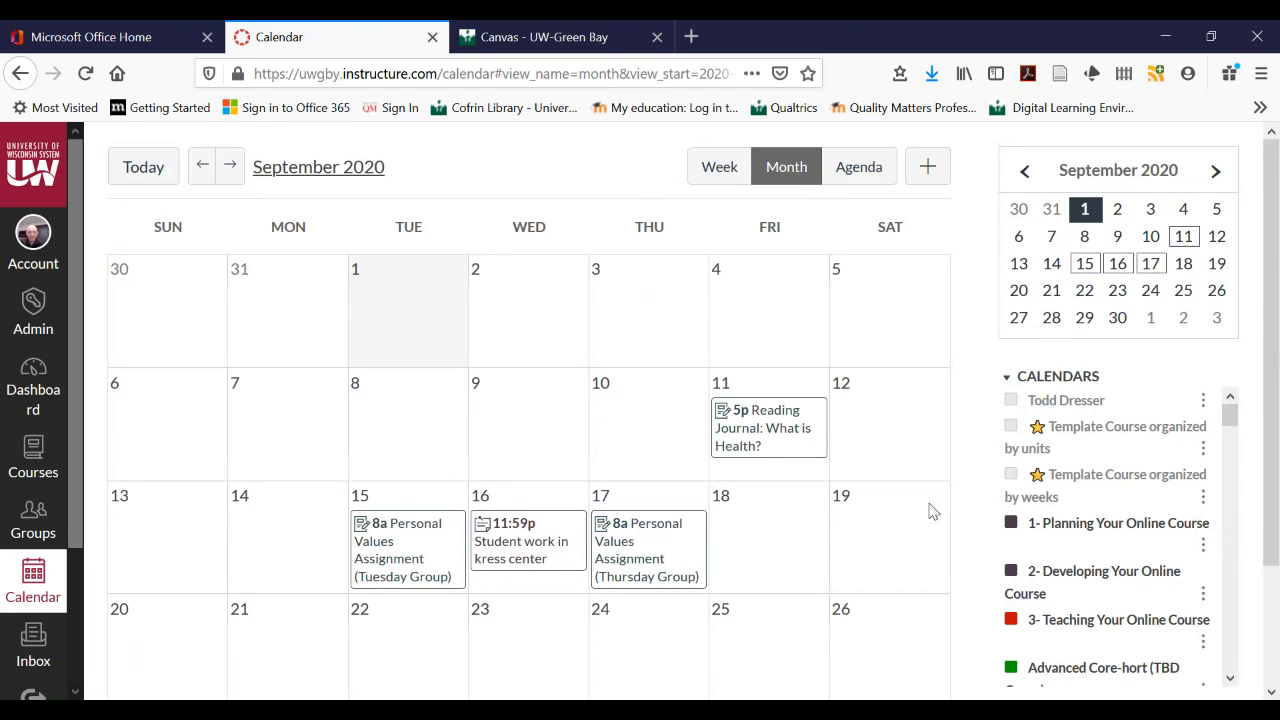
{"action": "scroll", "coordinate": [930, 511], "scroll_direction": "down", "scroll_amount": 2}
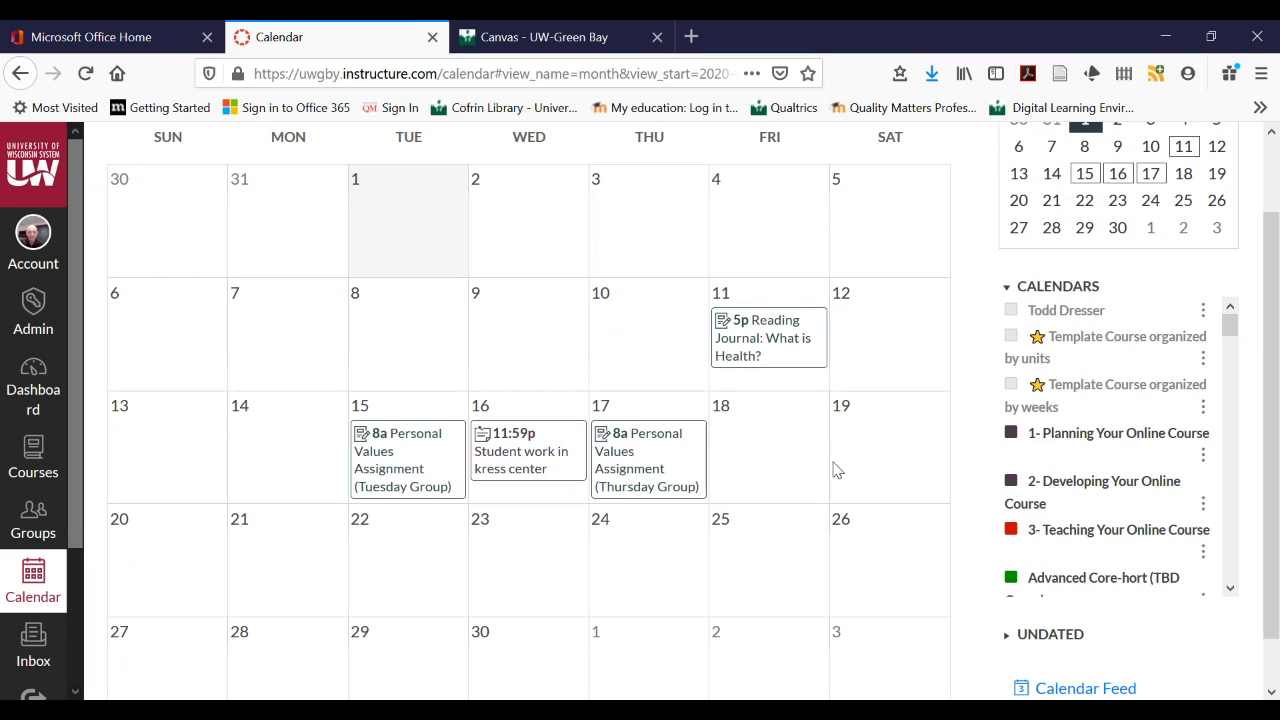
{"action": "scroll", "coordinate": [848, 443], "scroll_direction": "up", "scroll_amount": 1}
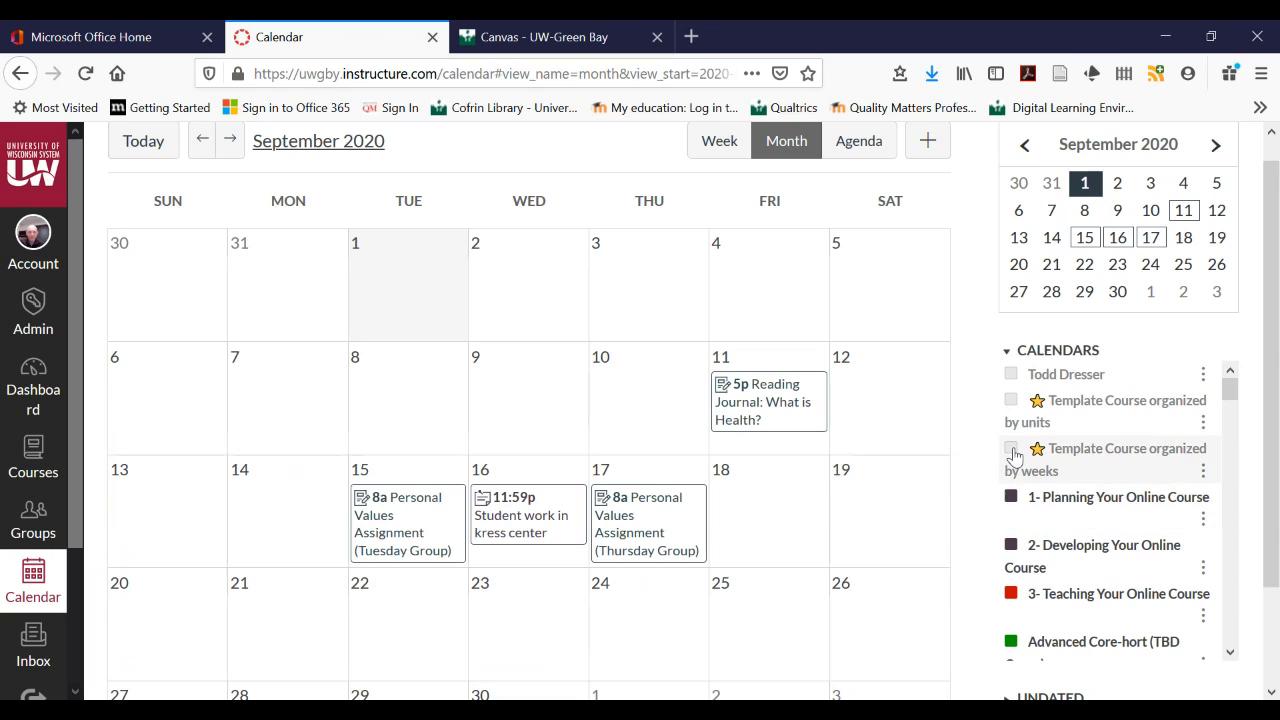
Show the "Template Course organized by units" calendar, and switch the "Template Course organized by weeks" calendar on and off again
{"action": "left_click", "coordinate": [1011, 449]}
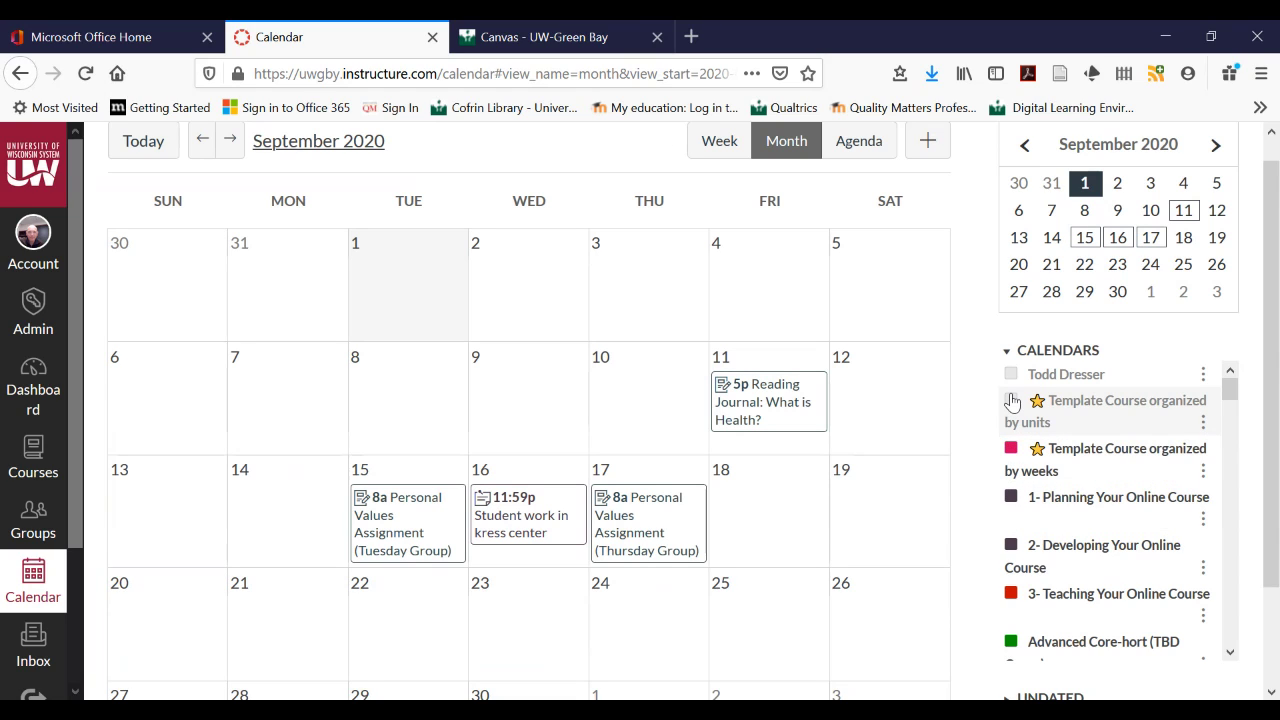
{"action": "left_click", "coordinate": [1012, 402]}
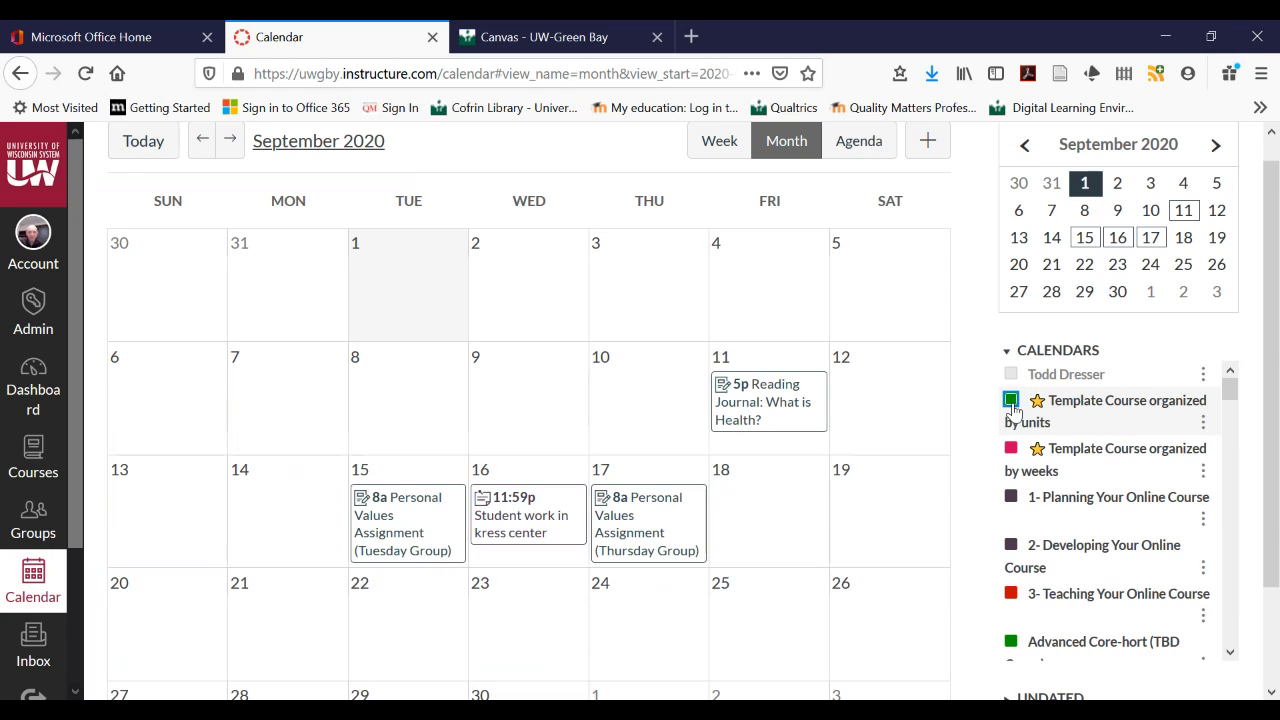
{"action": "left_click", "coordinate": [1011, 450]}
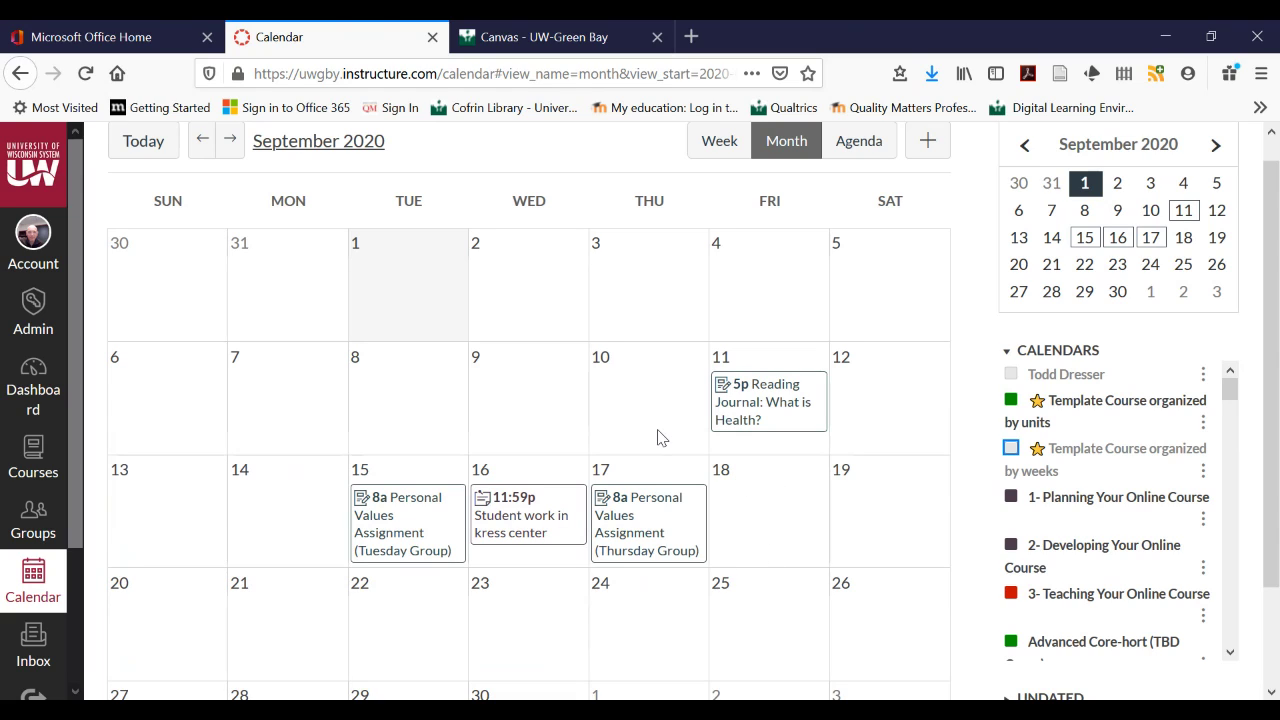
View the new event form for September 18 and the edit form of the "Student work in kress center" to-do, closing both without saving
{"action": "left_click", "coordinate": [770, 538]}
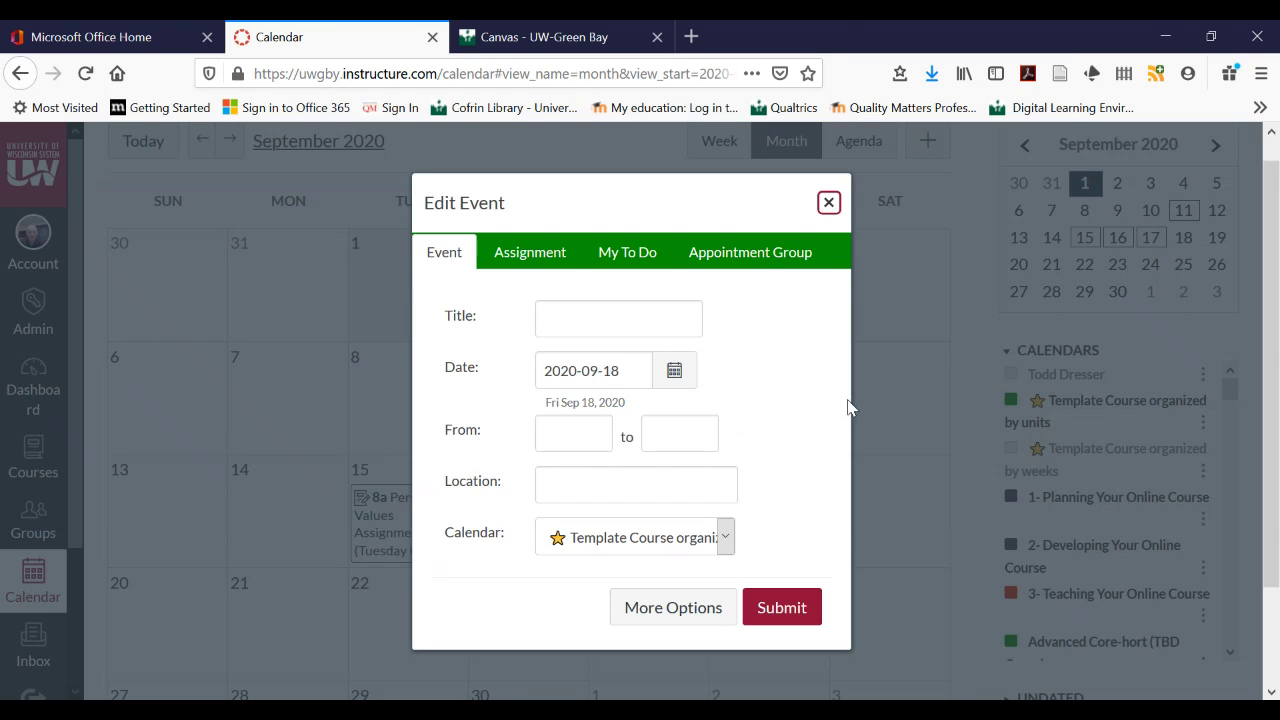
{"action": "left_click", "coordinate": [829, 203]}
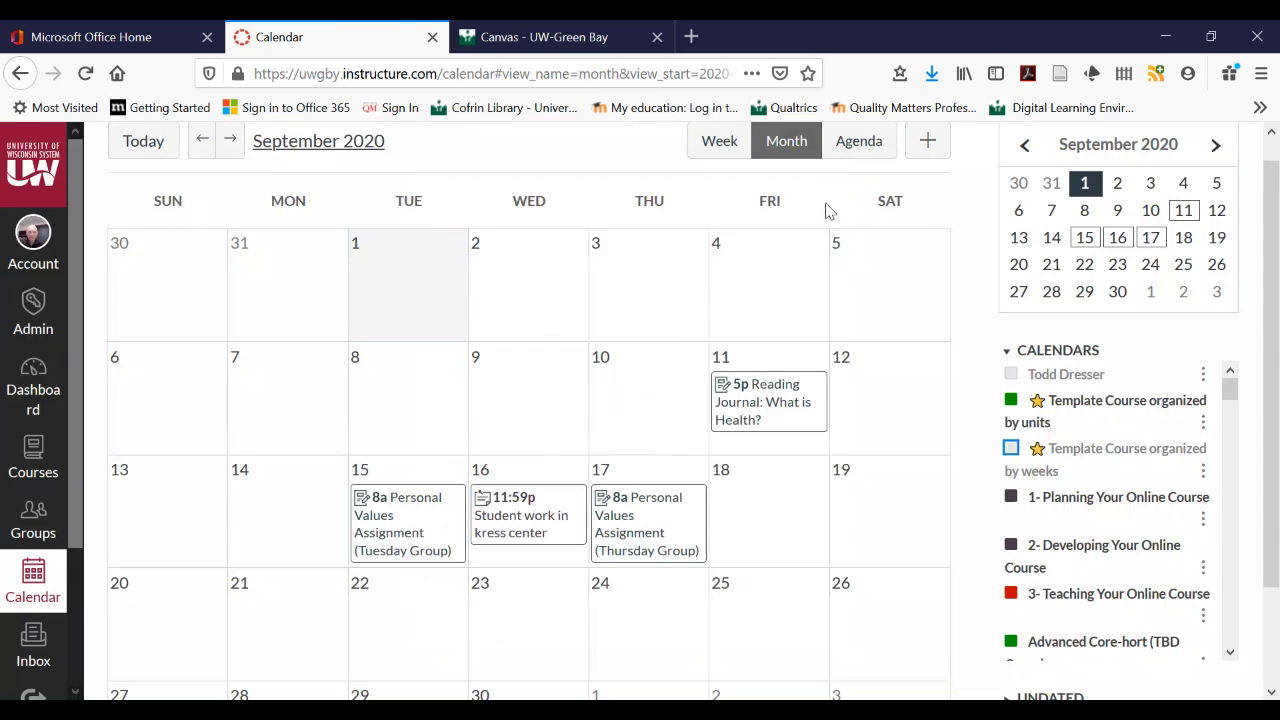
{"action": "left_click", "coordinate": [537, 508]}
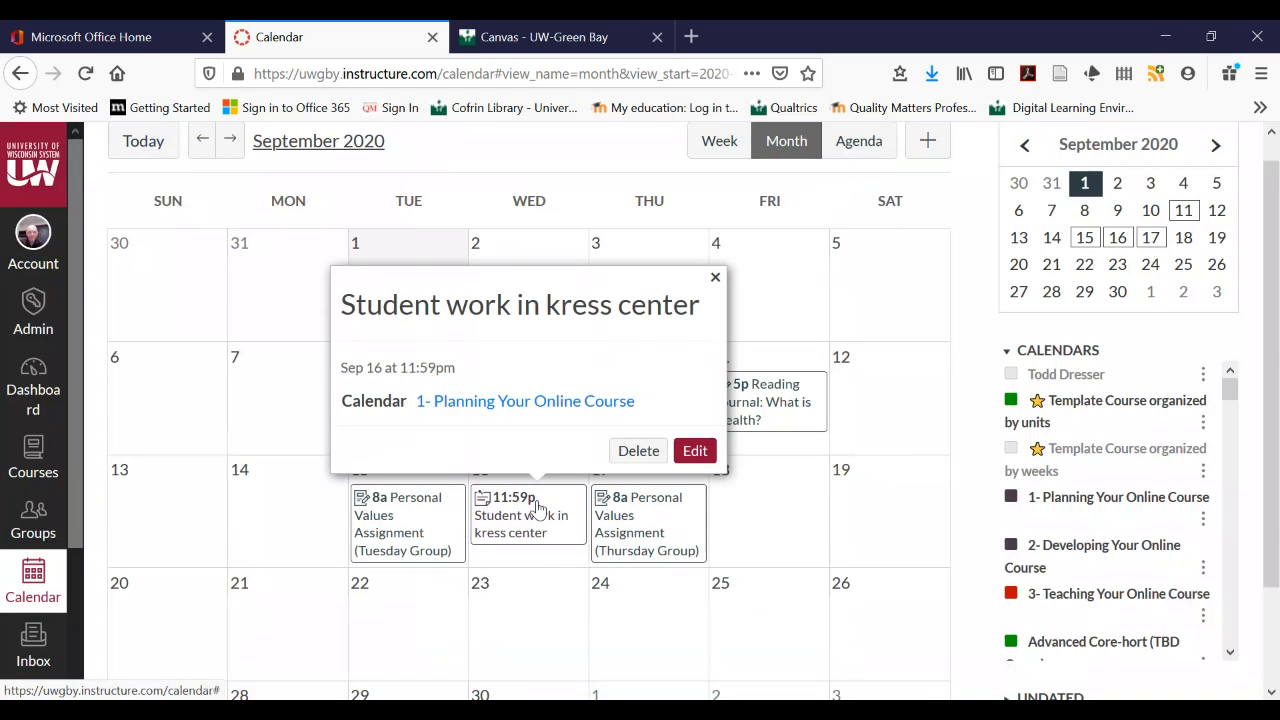
{"action": "left_click", "coordinate": [697, 451]}
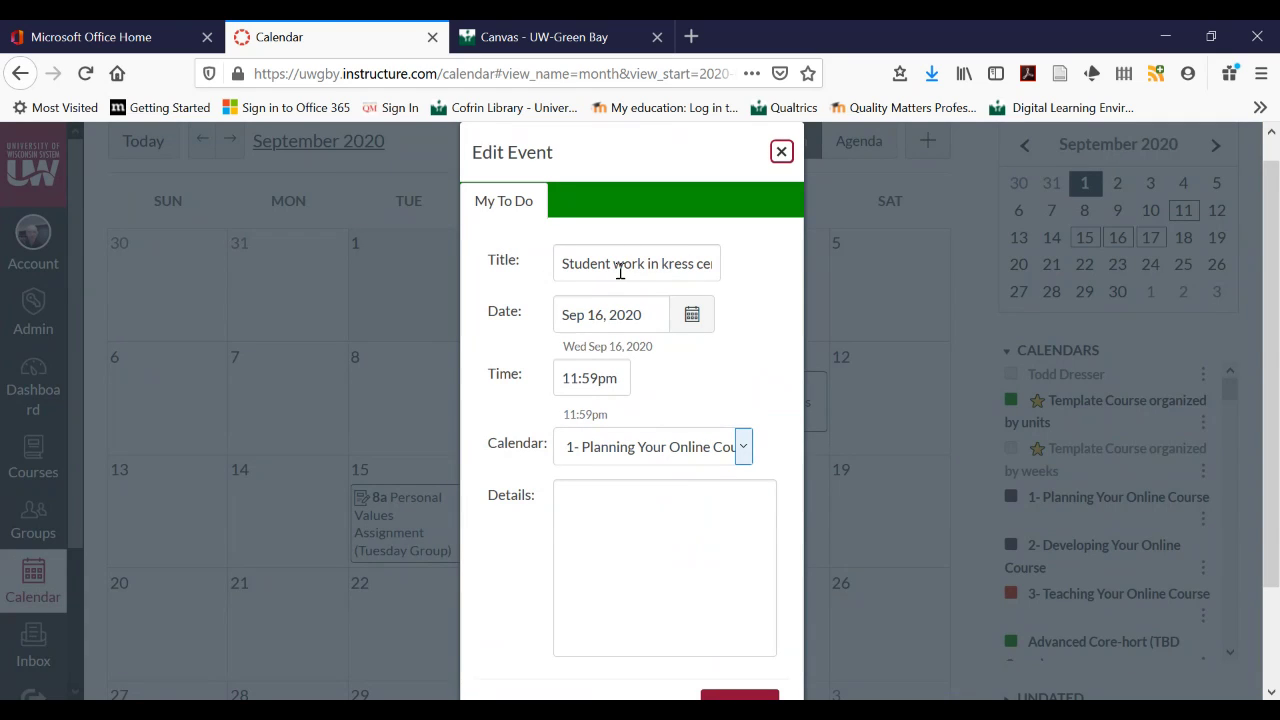
{"action": "left_click", "coordinate": [781, 152]}
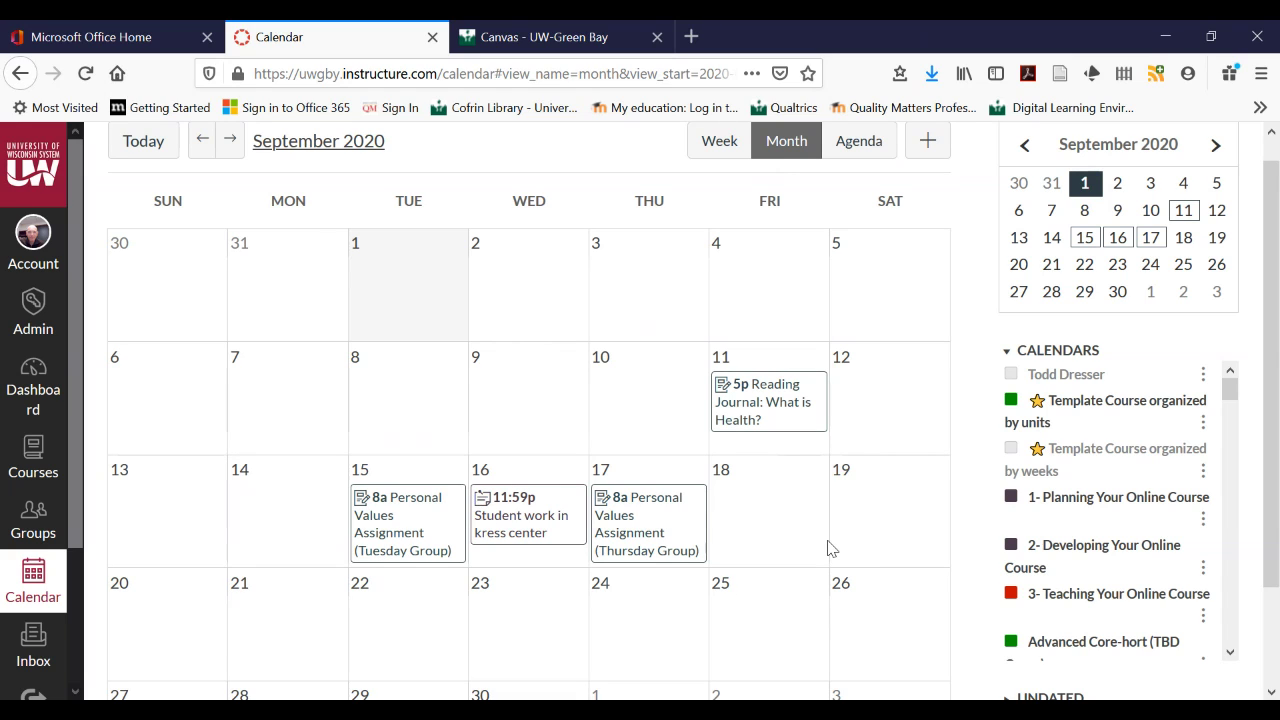
Delete the "Student work in kress center" to-do item from September 16 in the calendar
{"action": "scroll", "coordinate": [829, 545], "scroll_direction": "down", "scroll_amount": 2}
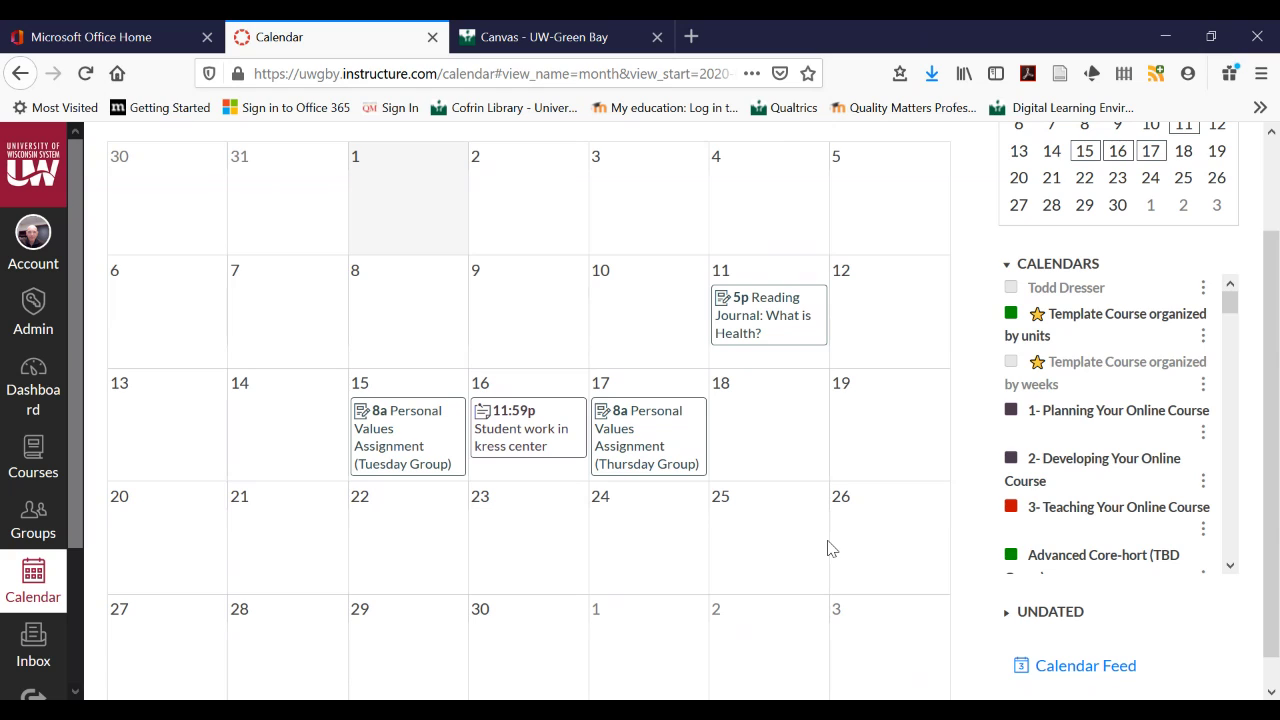
{"action": "left_click", "coordinate": [540, 437]}
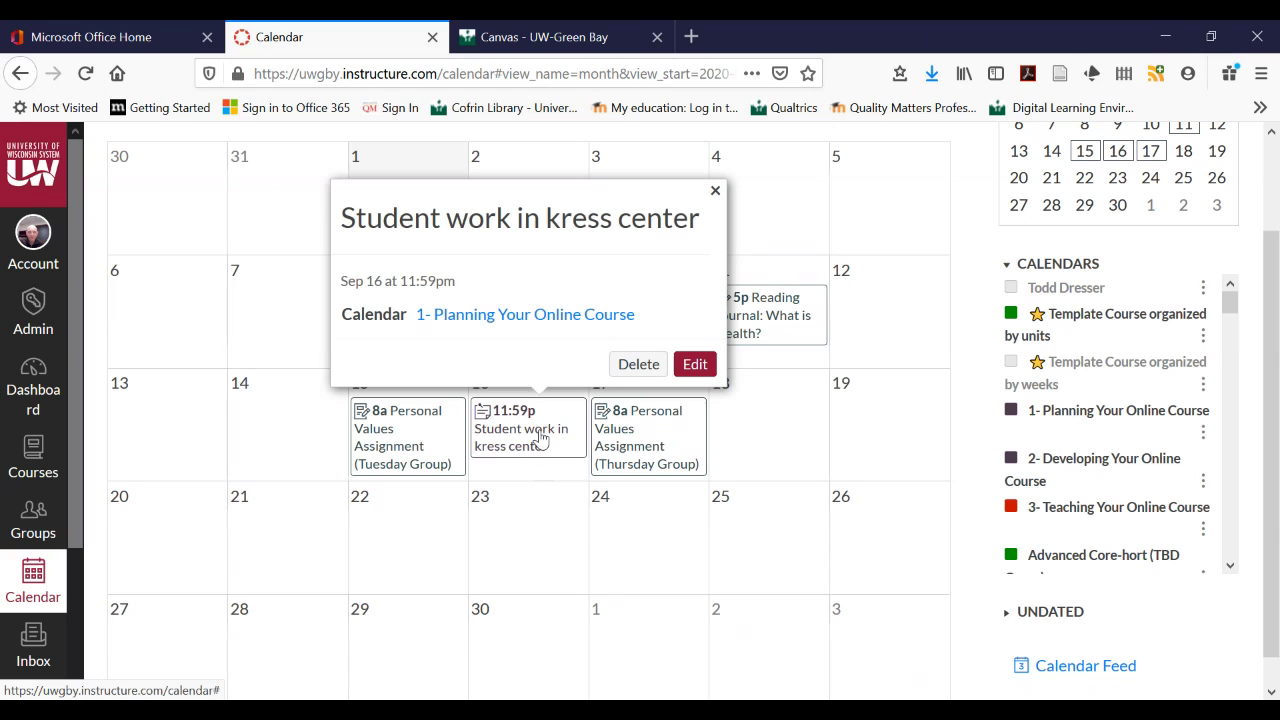
{"action": "left_click", "coordinate": [638, 364]}
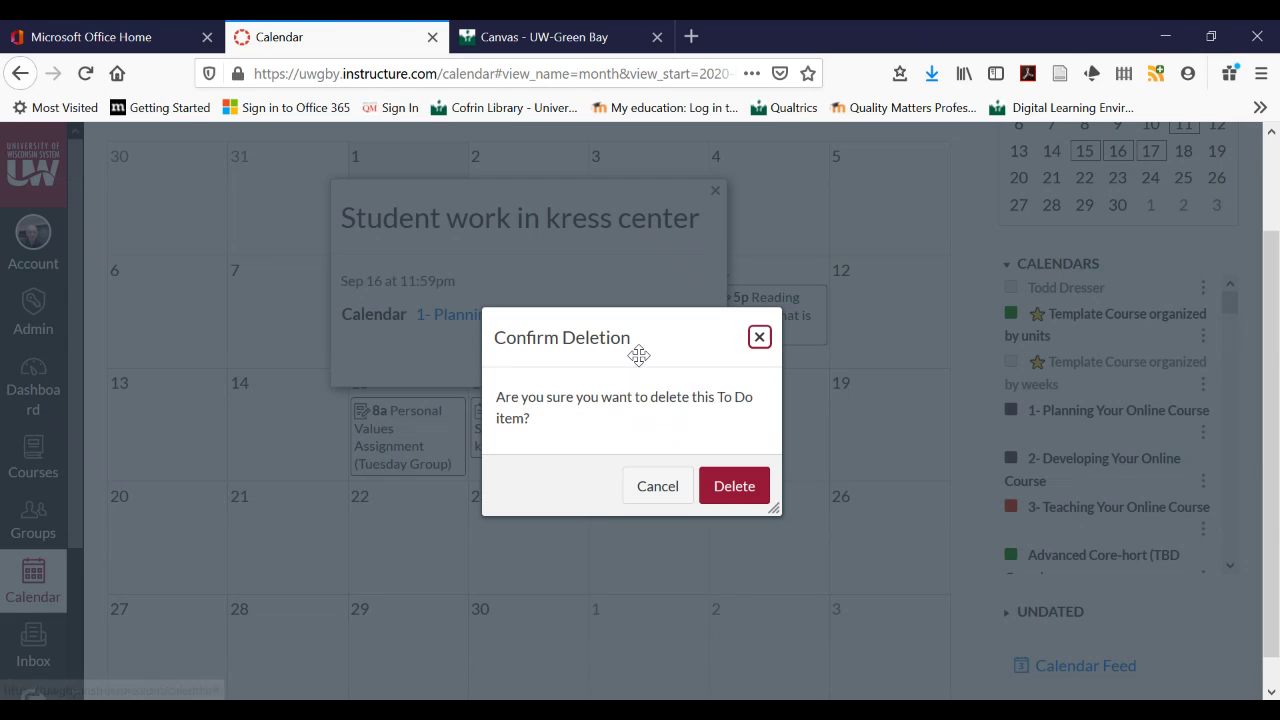
{"action": "left_click", "coordinate": [735, 487]}
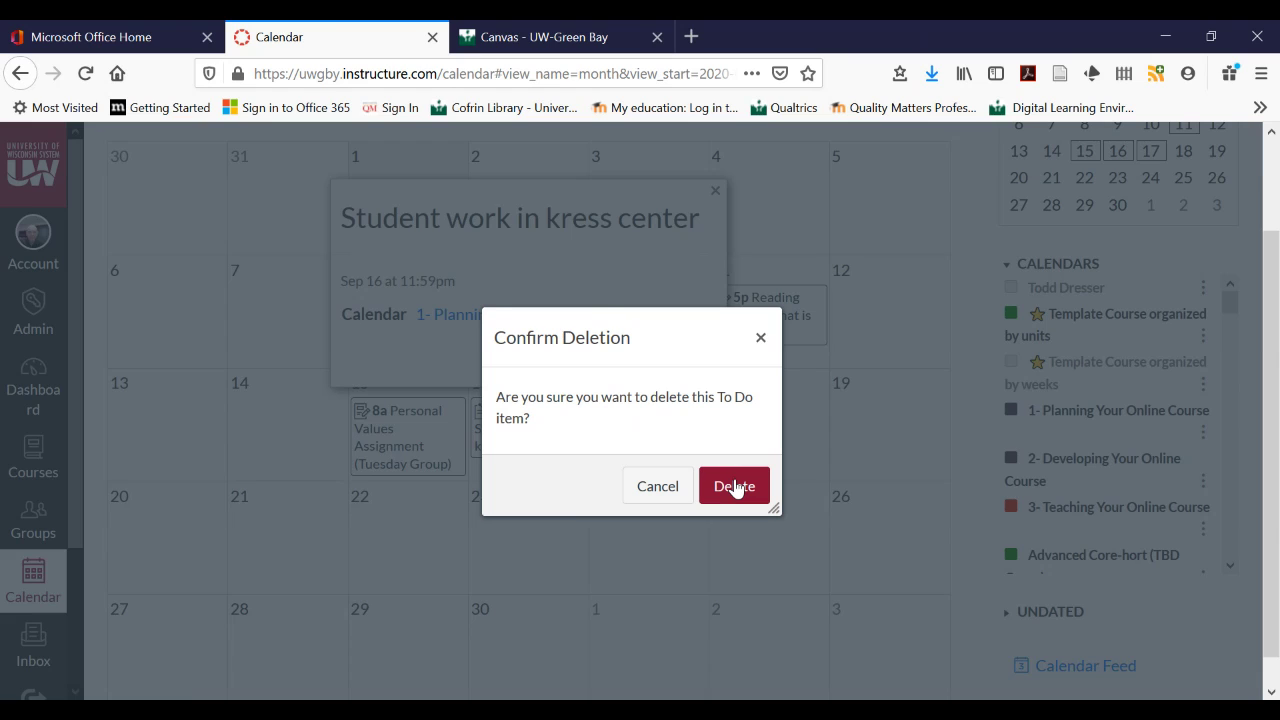
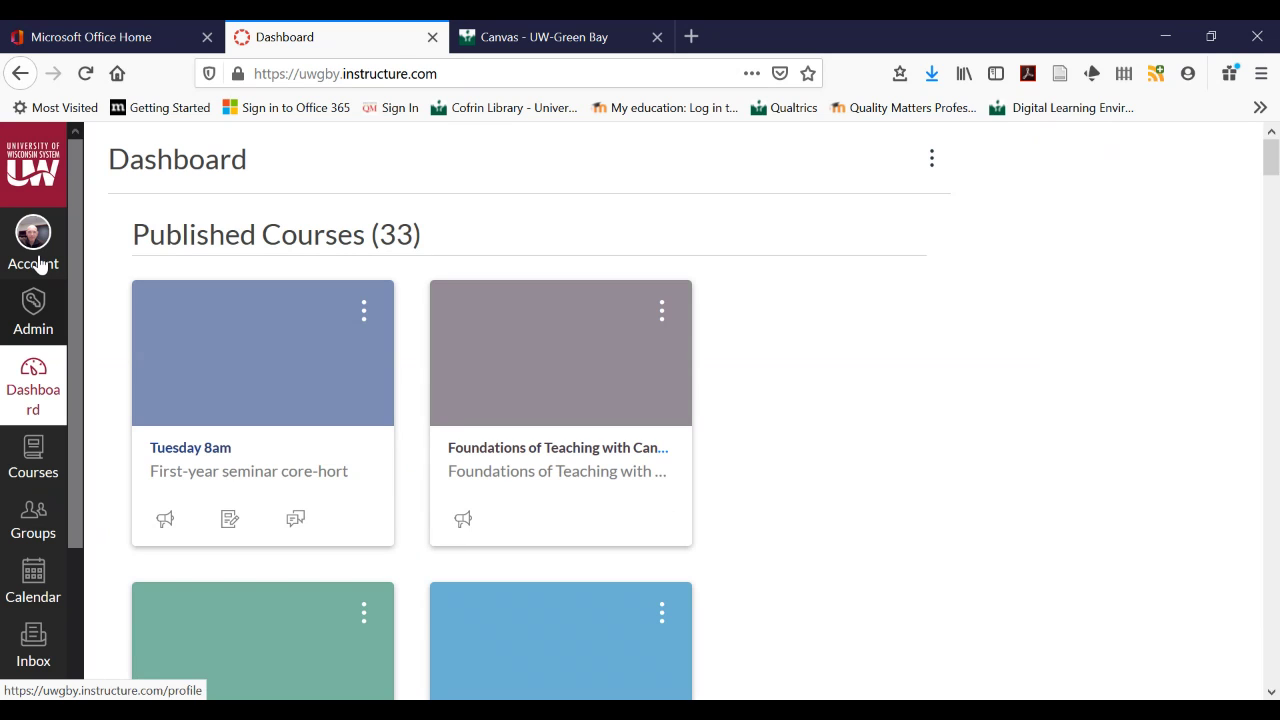
Open the user settings from the account options and look over the profile and contact details
{"action": "left_click", "coordinate": [40, 263]}
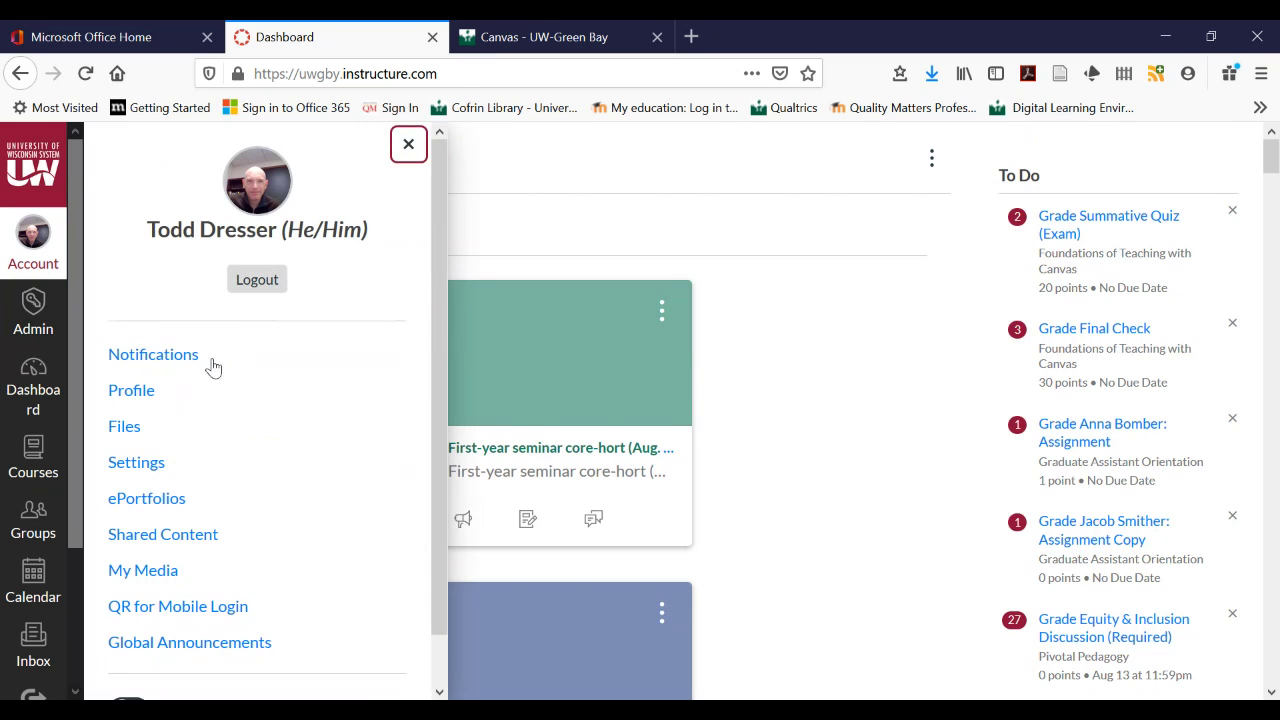
{"action": "left_click", "coordinate": [136, 467]}
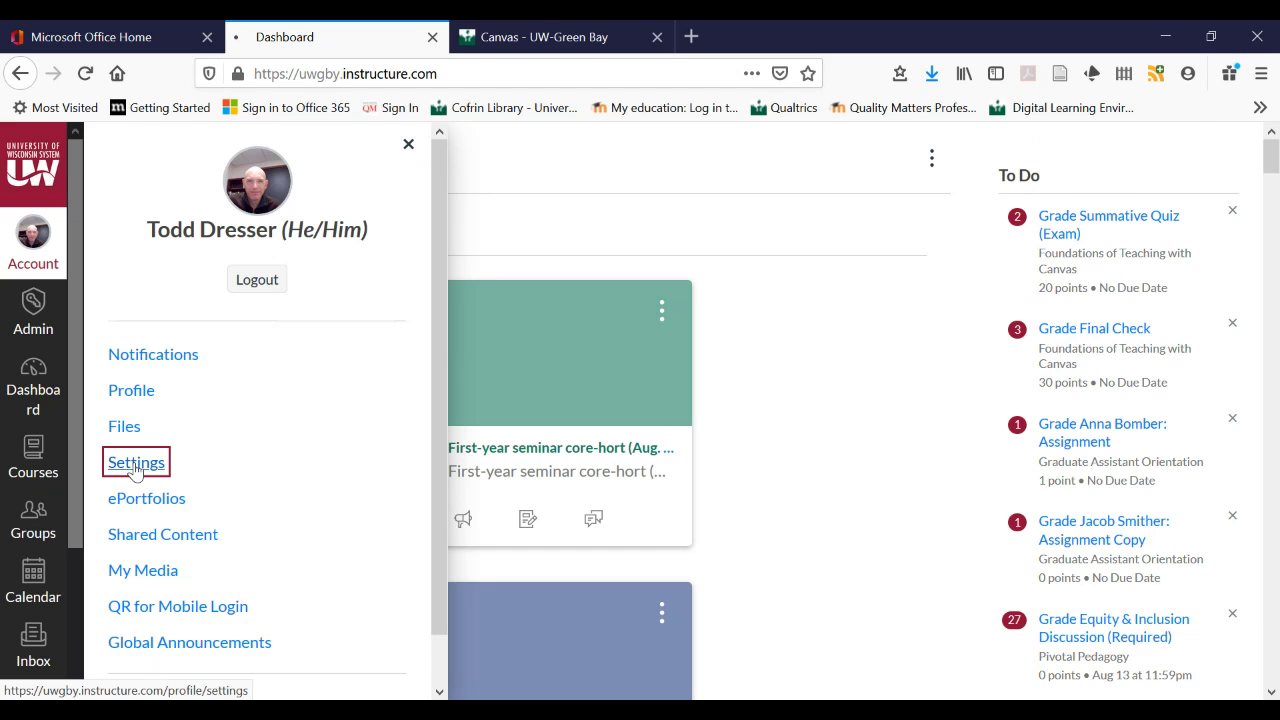
{"action": "left_click", "coordinate": [140, 467]}
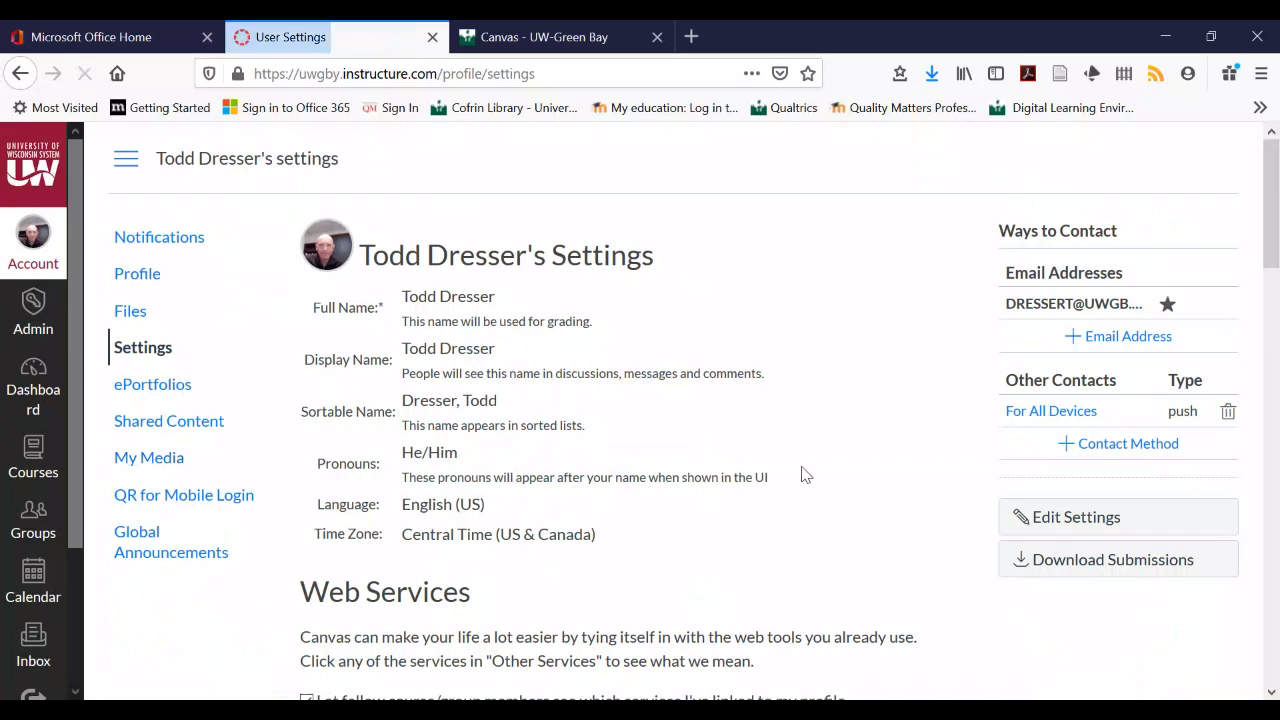
{"action": "scroll", "coordinate": [800, 471], "scroll_direction": "down", "scroll_amount": 1}
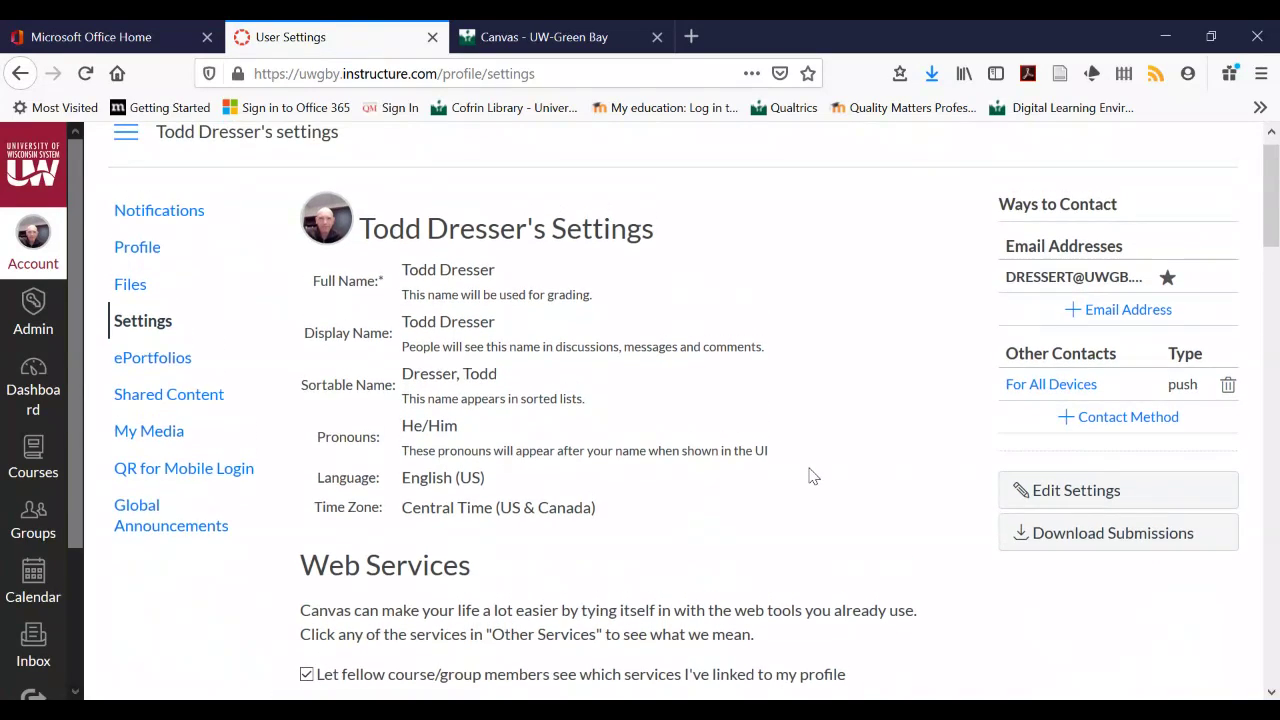
Switch the High Contrast UI feature option on and back off in the user settings
{"action": "scroll", "coordinate": [812, 476], "scroll_direction": "down", "scroll_amount": 1}
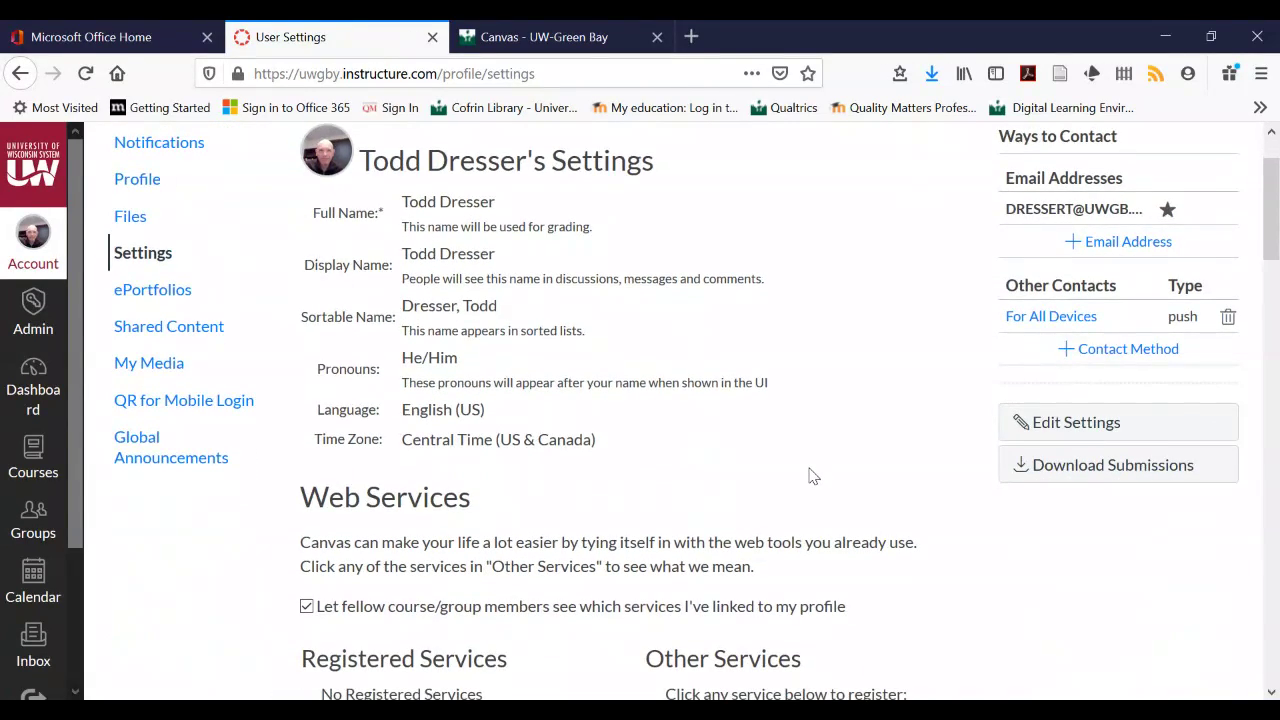
{"action": "scroll", "coordinate": [812, 476], "scroll_direction": "down", "scroll_amount": 6}
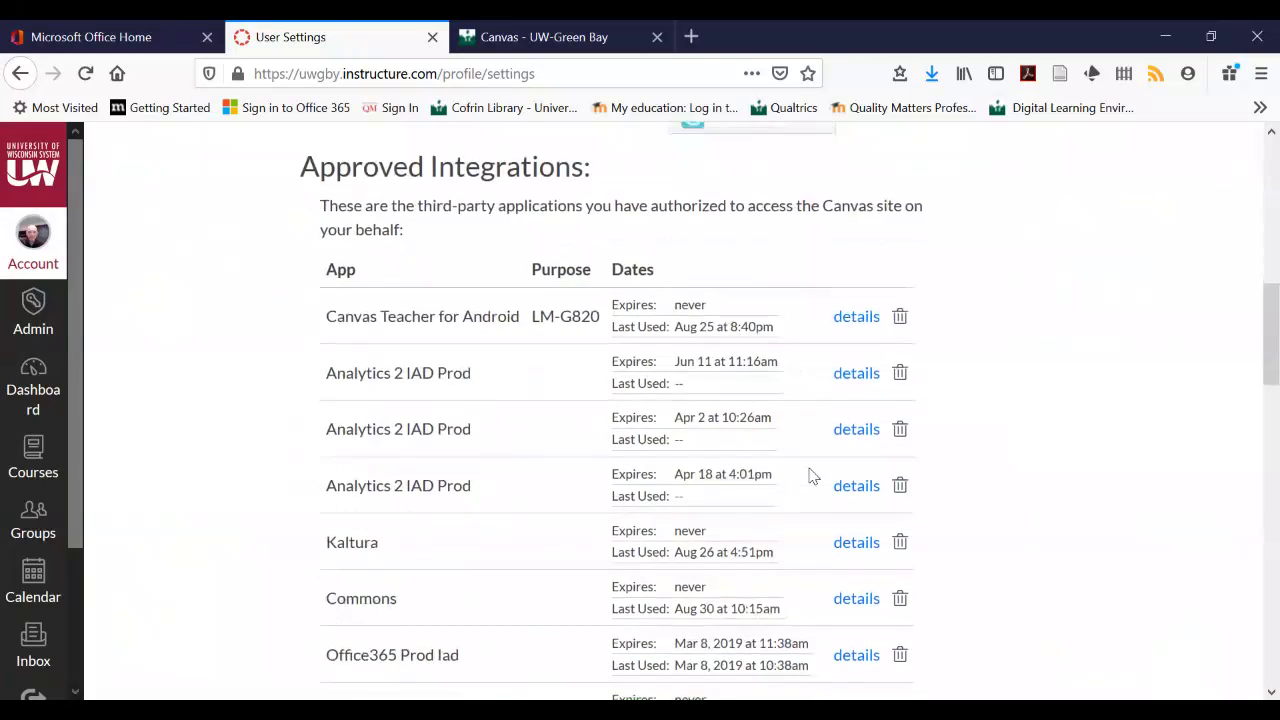
{"action": "scroll", "coordinate": [812, 476], "scroll_direction": "down", "scroll_amount": 10}
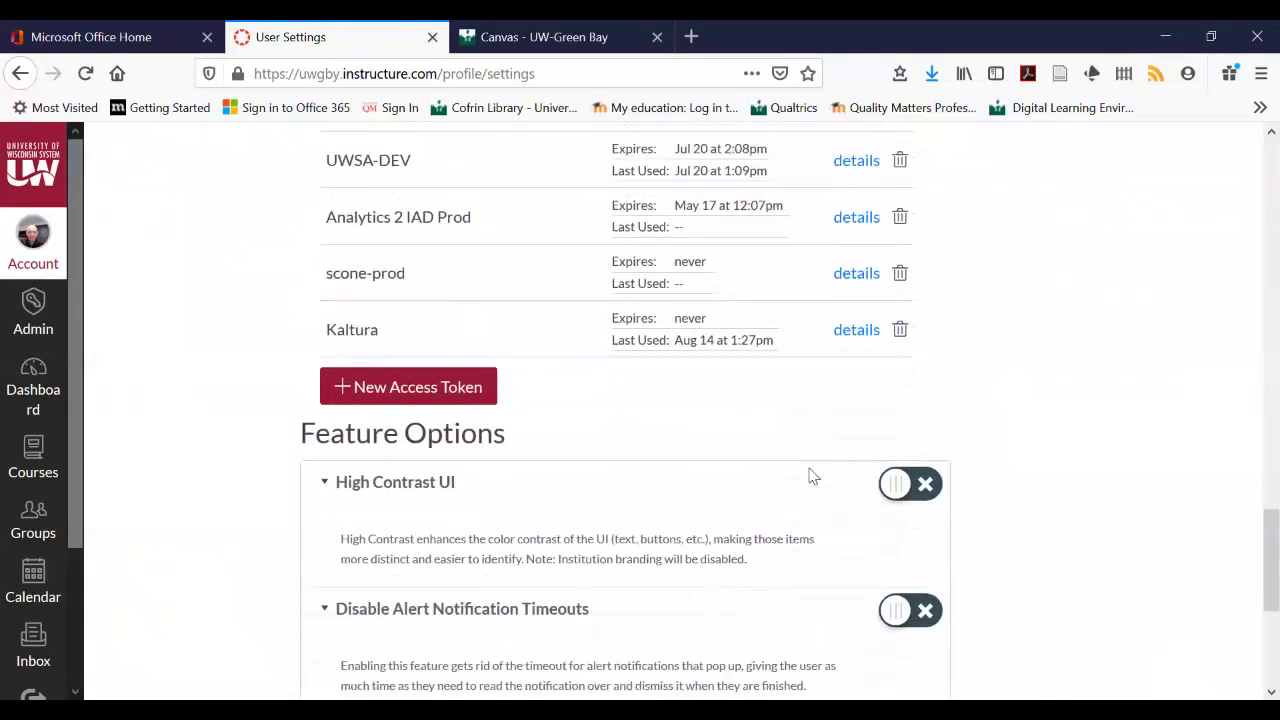
{"action": "scroll", "coordinate": [812, 476], "scroll_direction": "down", "scroll_amount": 2}
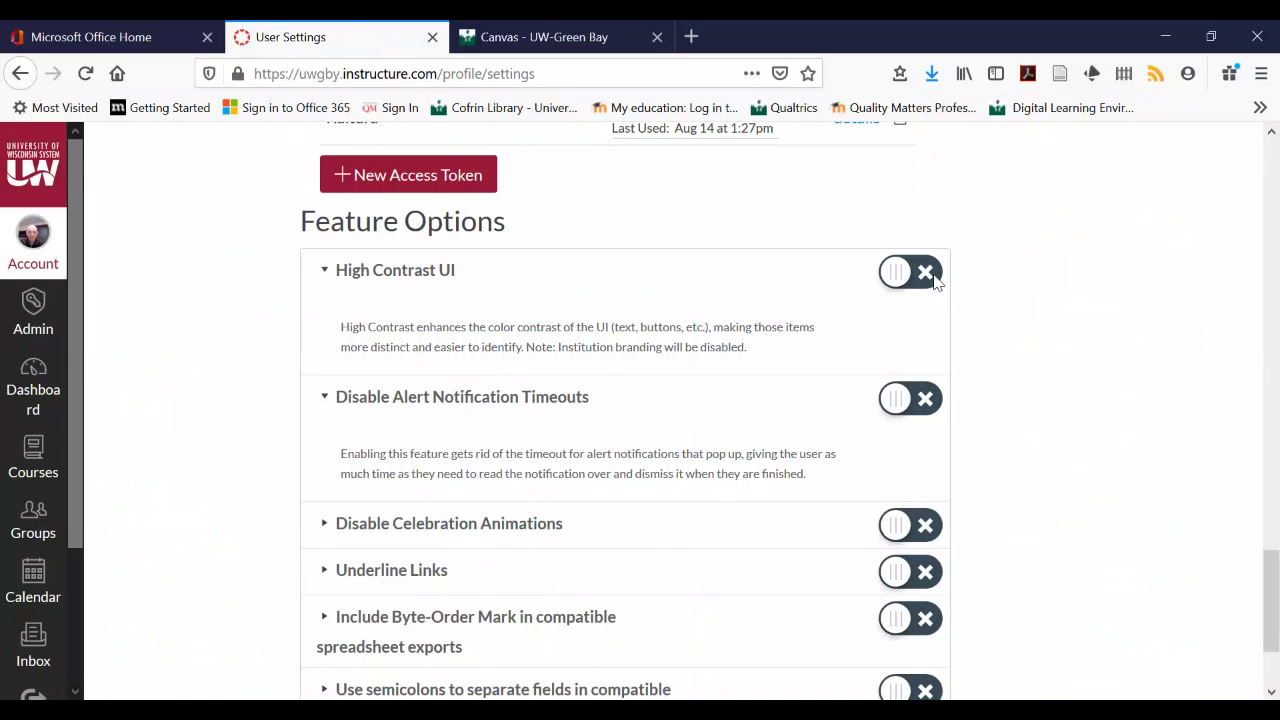
{"action": "left_click", "coordinate": [932, 280]}
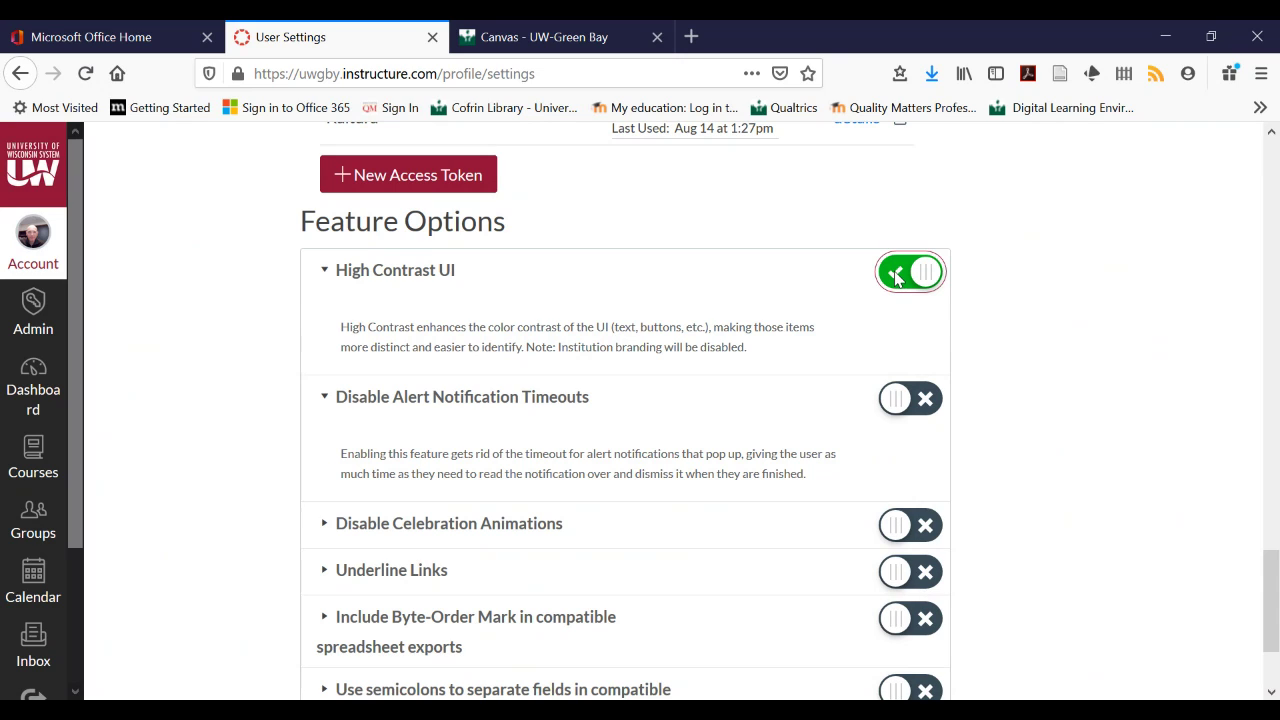
{"action": "left_click", "coordinate": [896, 274]}
Switch the Underline Links feature option on and back off
{"action": "scroll", "coordinate": [1090, 320], "scroll_direction": "down", "scroll_amount": 1}
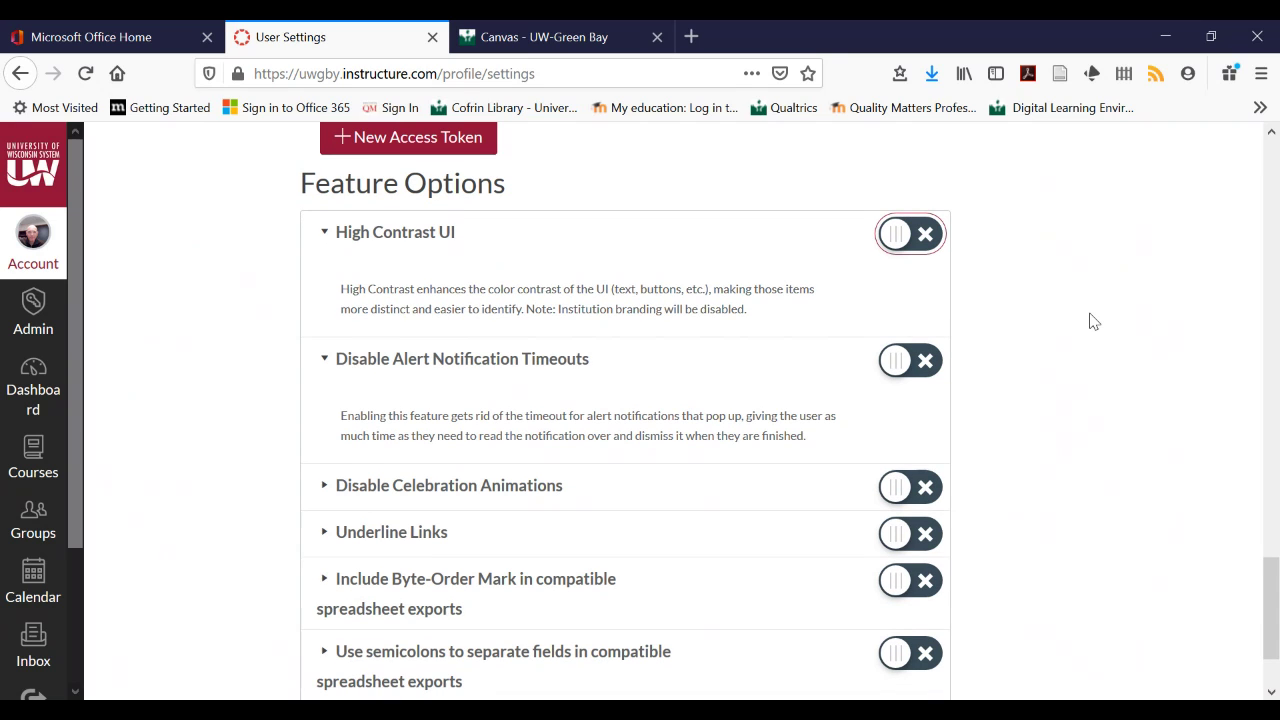
{"action": "scroll", "coordinate": [1111, 363], "scroll_direction": "down", "scroll_amount": 2}
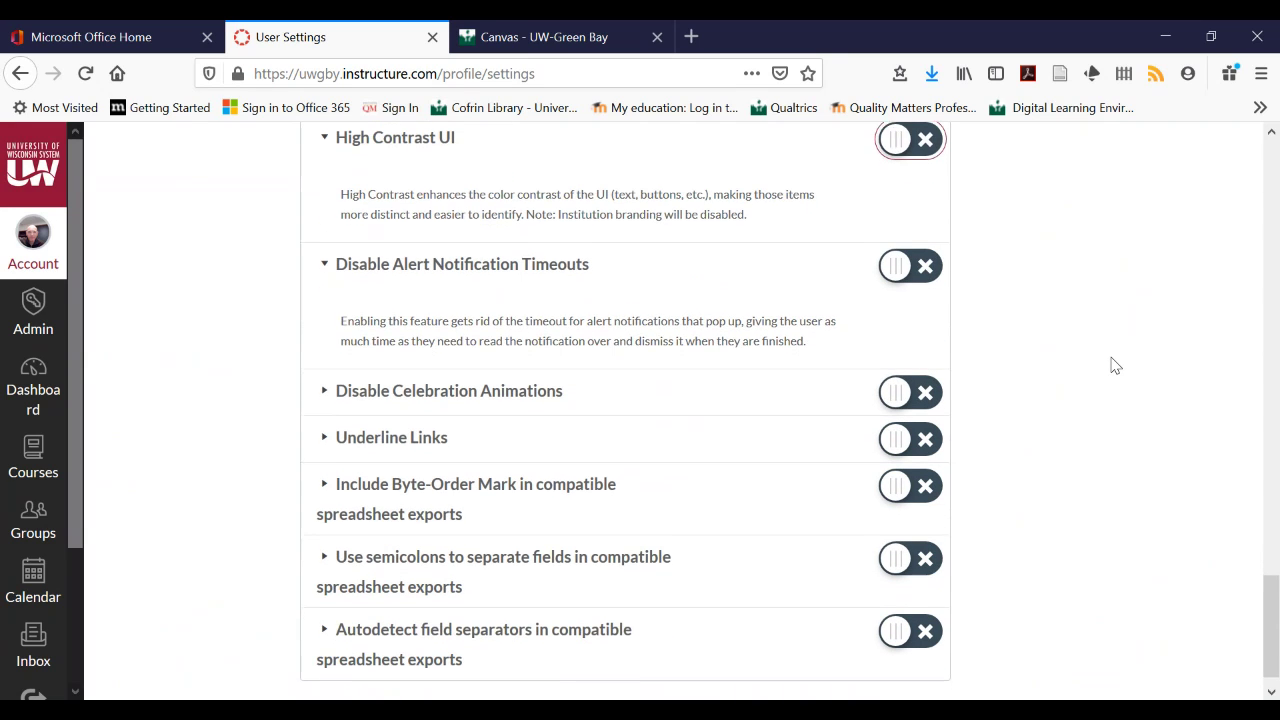
{"action": "left_click", "coordinate": [922, 420]}
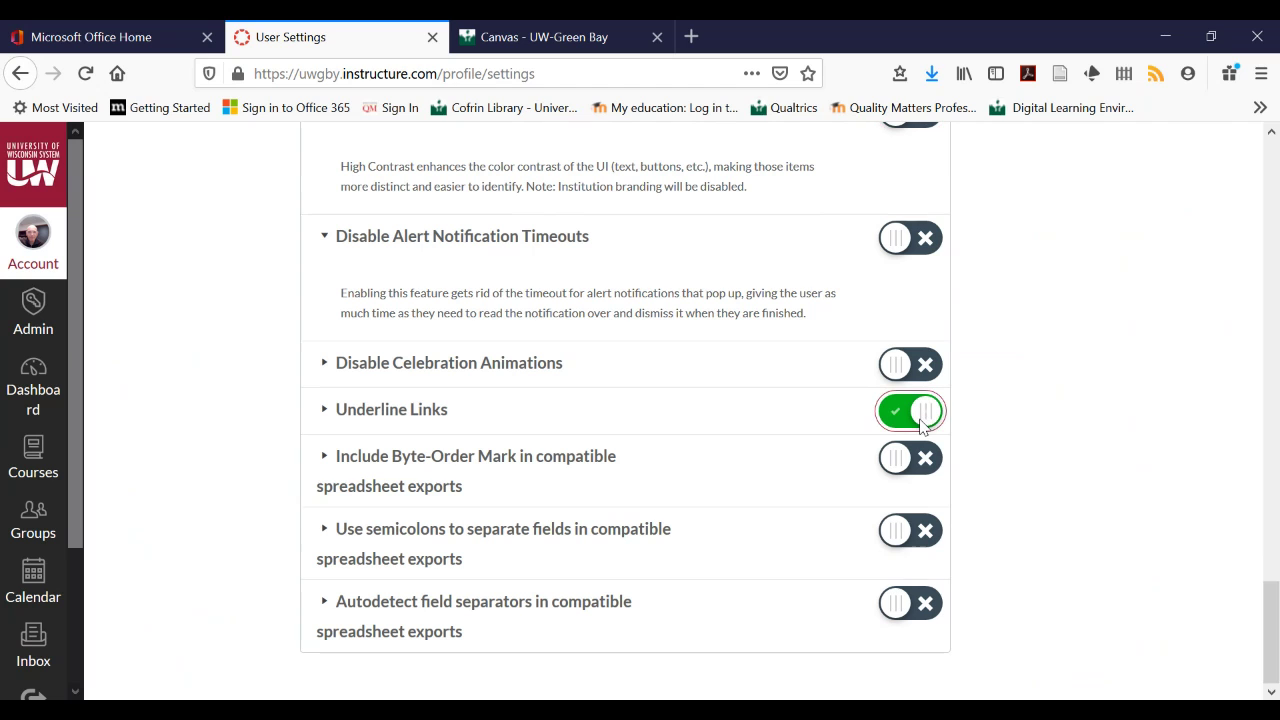
{"action": "left_click", "coordinate": [884, 424]}
Open the user settings for editing and view the Language choices, closing them without picking another language
{"action": "scroll", "coordinate": [1075, 413], "scroll_direction": "up", "scroll_amount": 2}
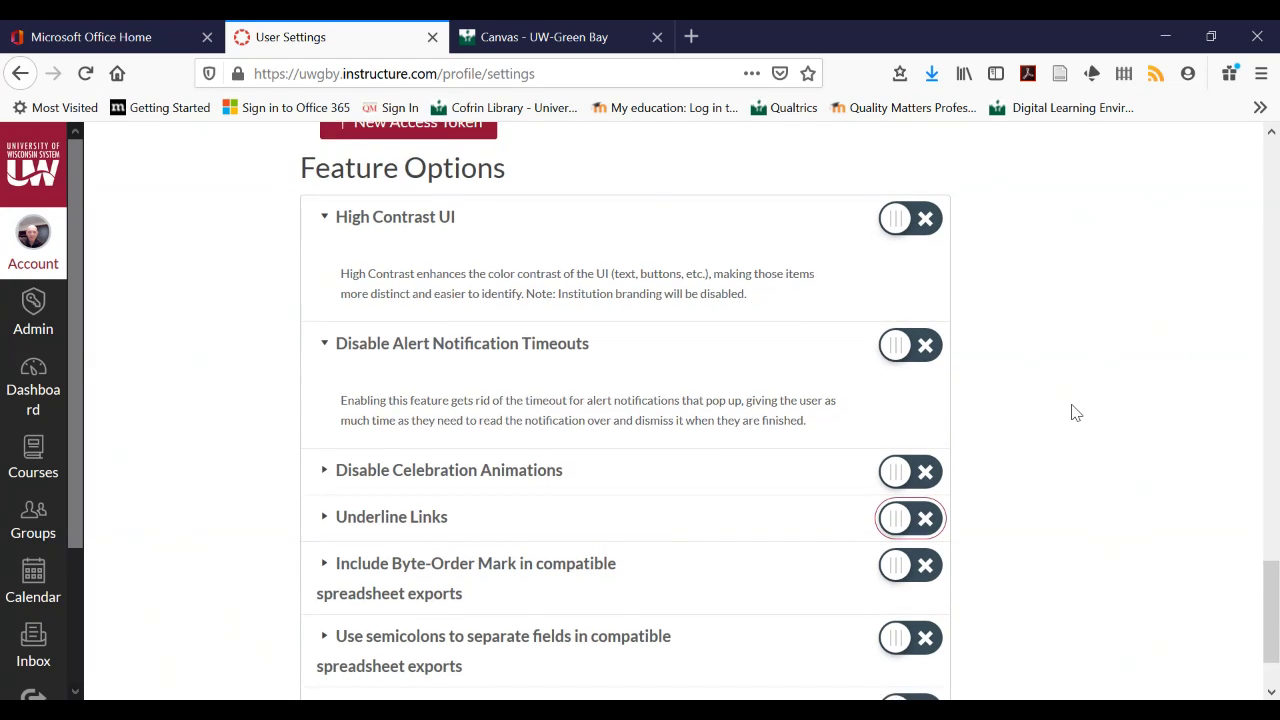
{"action": "scroll", "coordinate": [1075, 413], "scroll_direction": "down", "scroll_amount": 1}
{"action": "scroll", "coordinate": [1075, 413], "scroll_direction": "up", "scroll_amount": 2}
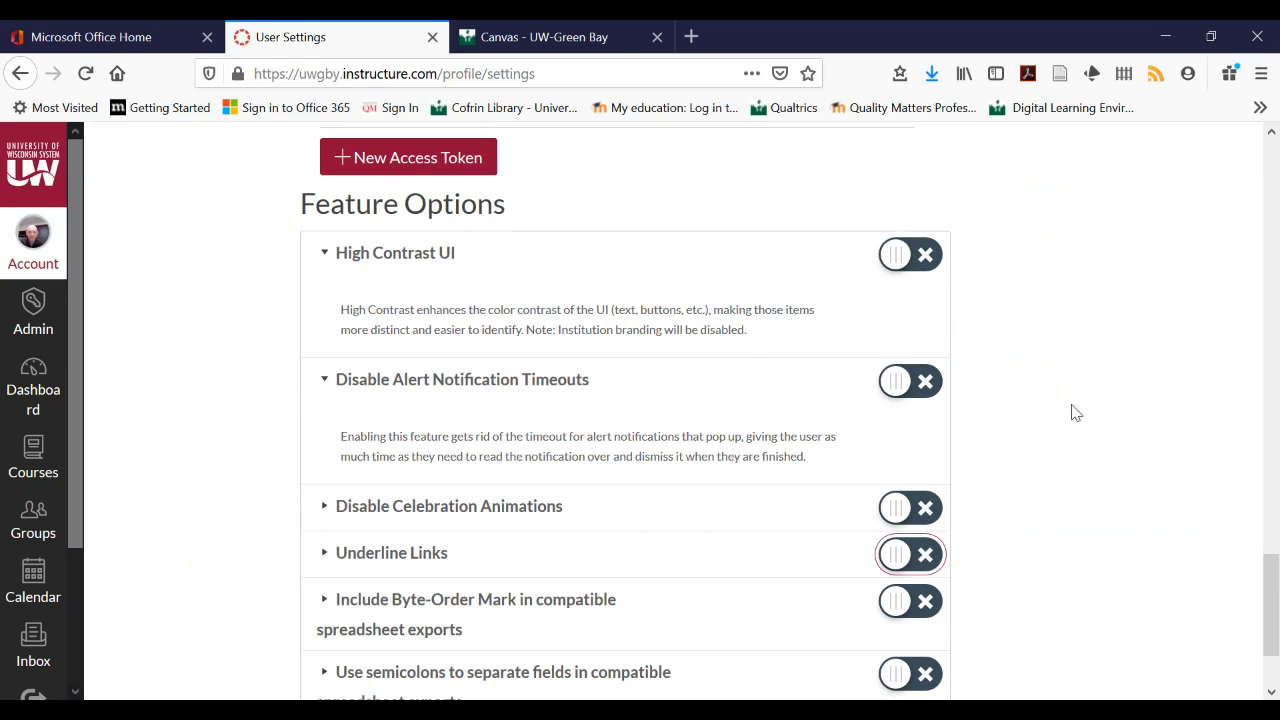
{"action": "scroll", "coordinate": [1075, 413], "scroll_direction": "up", "scroll_amount": 1}
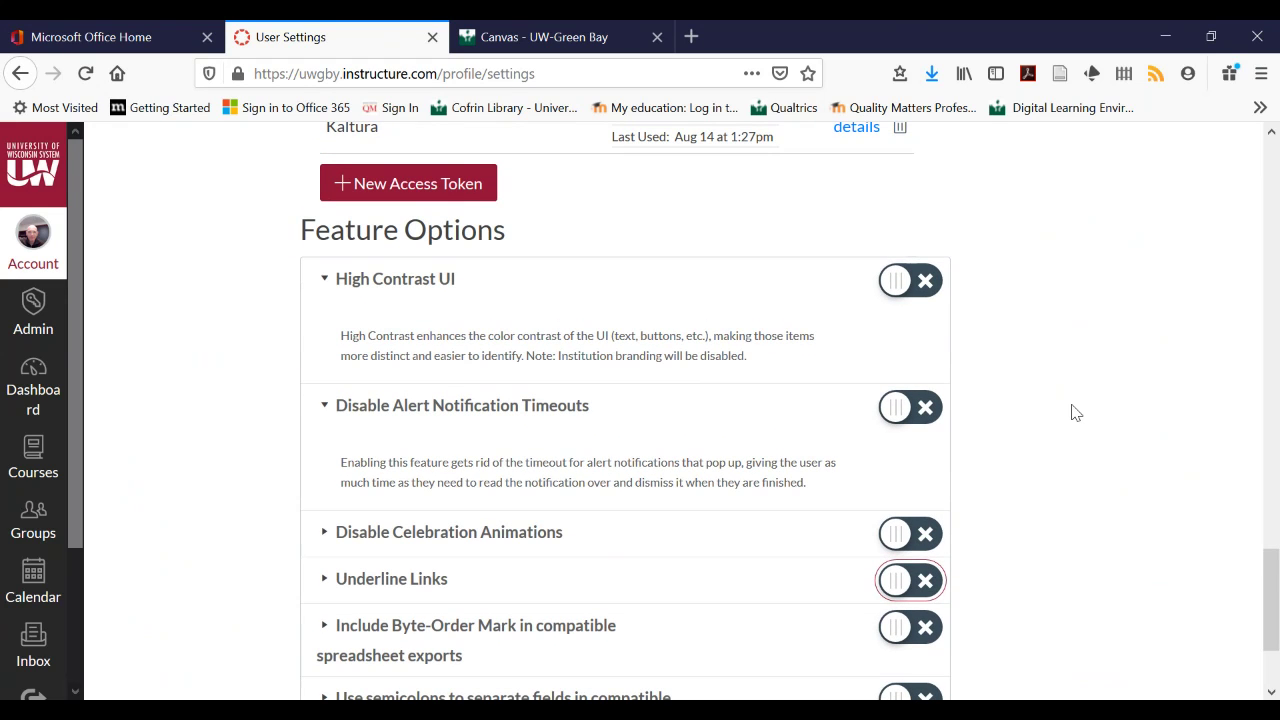
{"action": "scroll", "coordinate": [1075, 413], "scroll_direction": "up", "scroll_amount": 6}
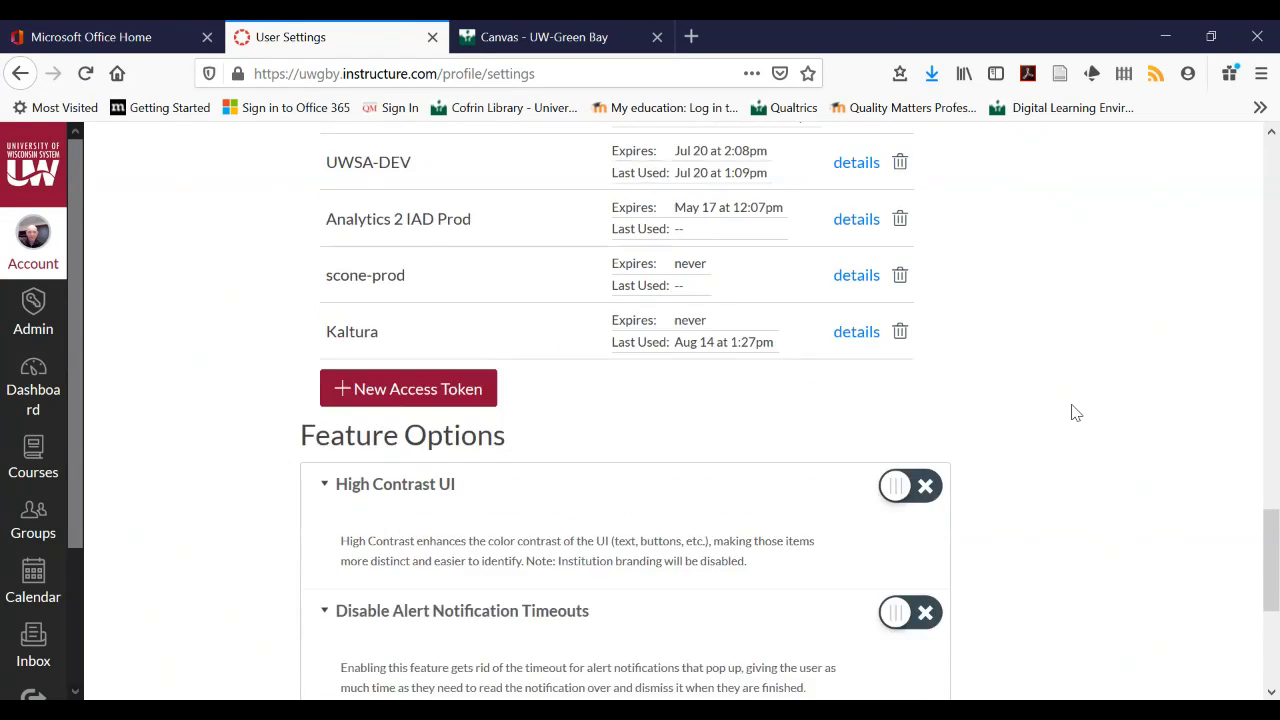
{"action": "scroll", "coordinate": [1075, 413], "scroll_direction": "up", "scroll_amount": 20}
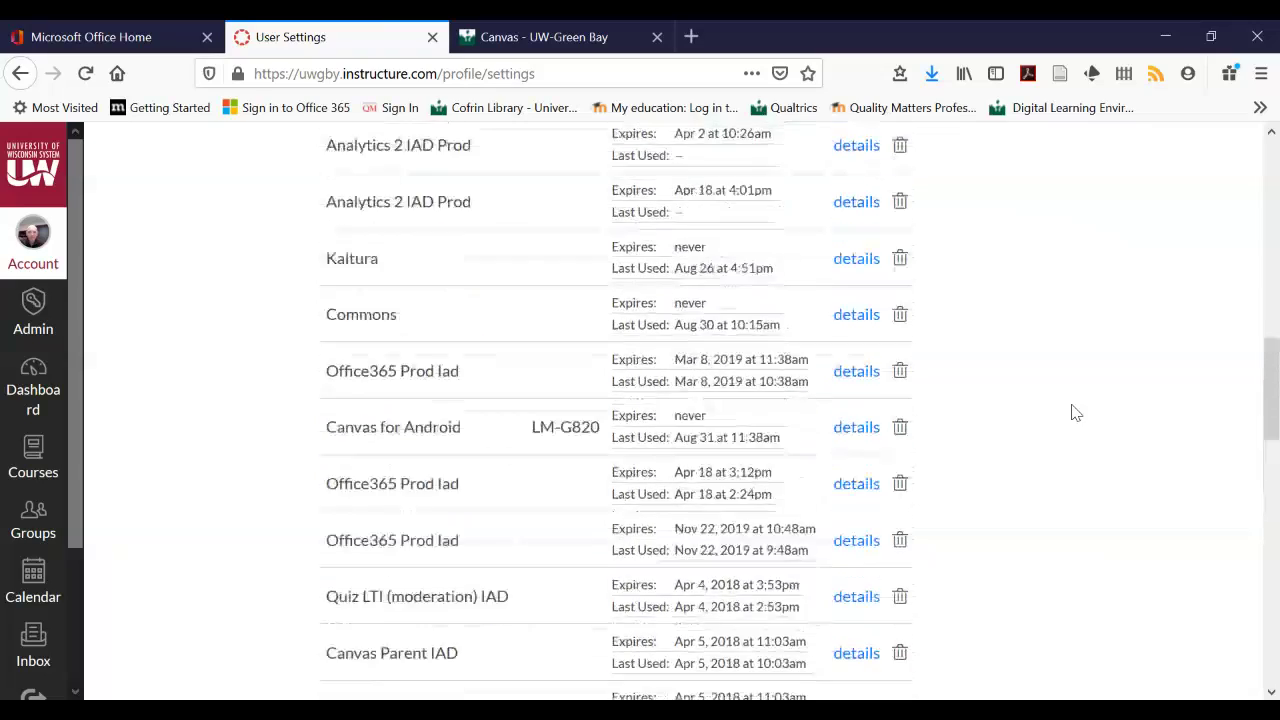
{"action": "scroll", "coordinate": [1075, 413], "scroll_direction": "up", "scroll_amount": 7}
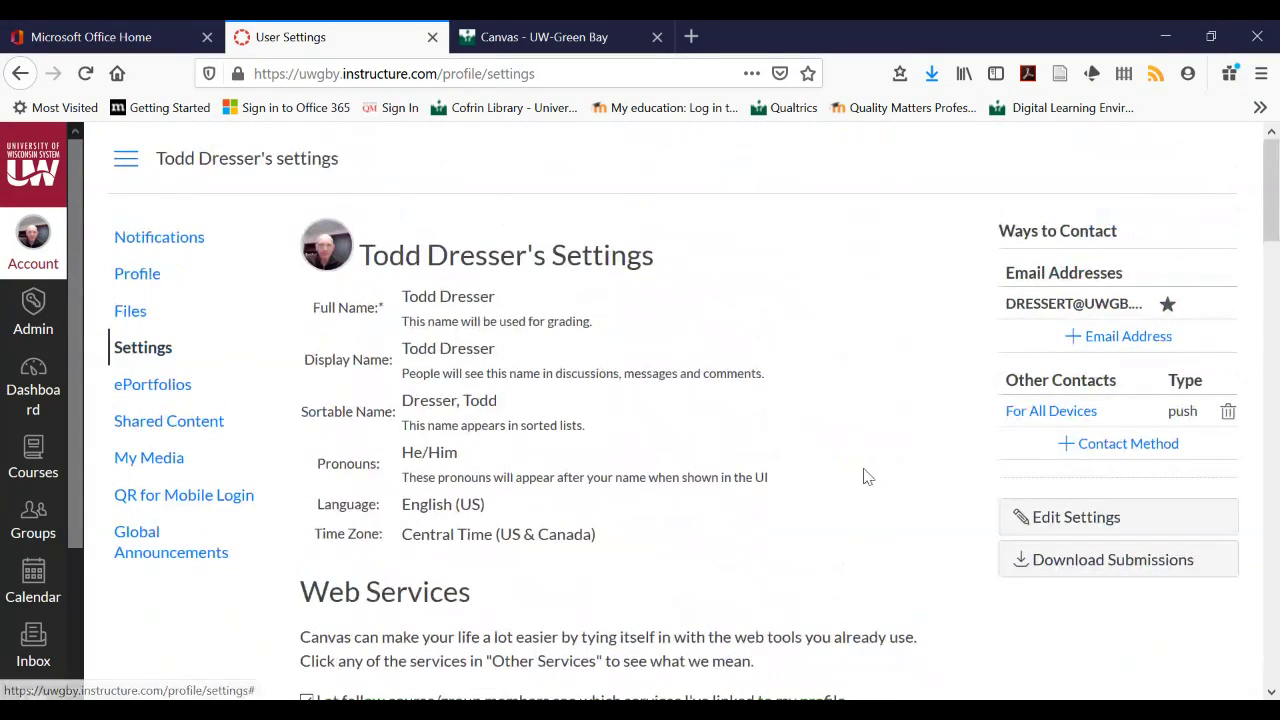
{"action": "left_click", "coordinate": [1033, 515]}
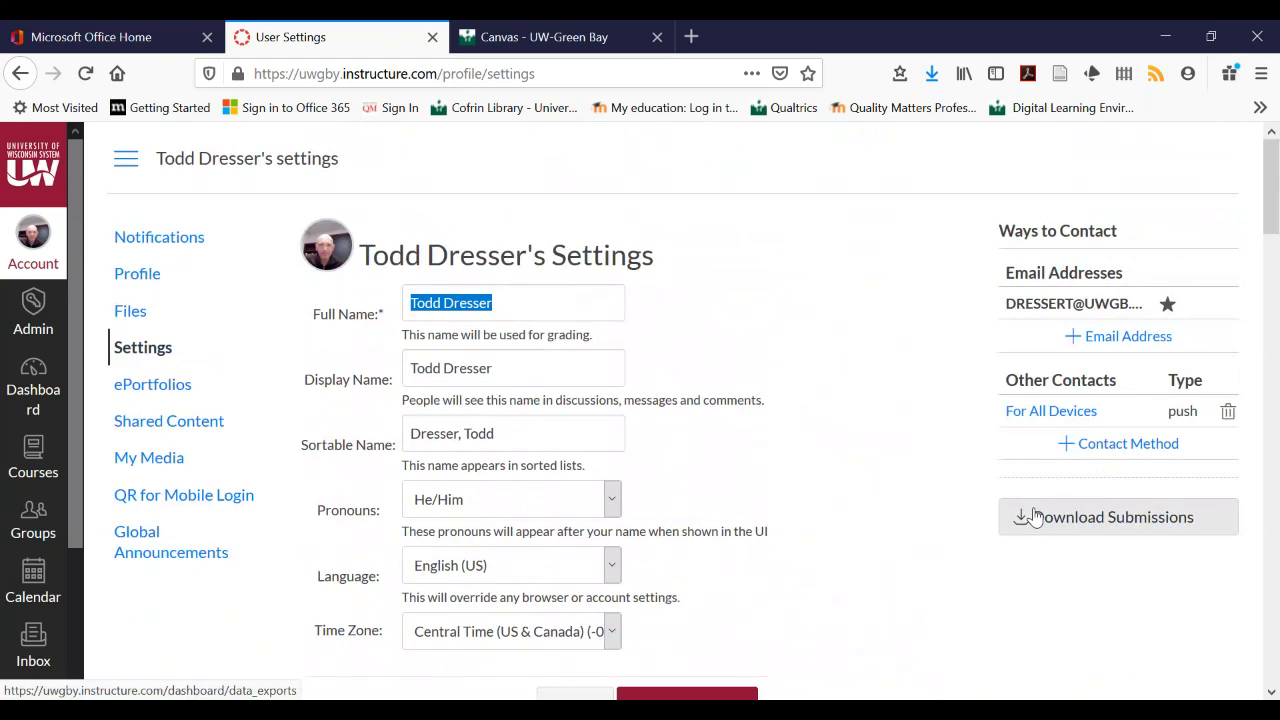
{"action": "scroll", "coordinate": [855, 634], "scroll_direction": "down", "scroll_amount": 1}
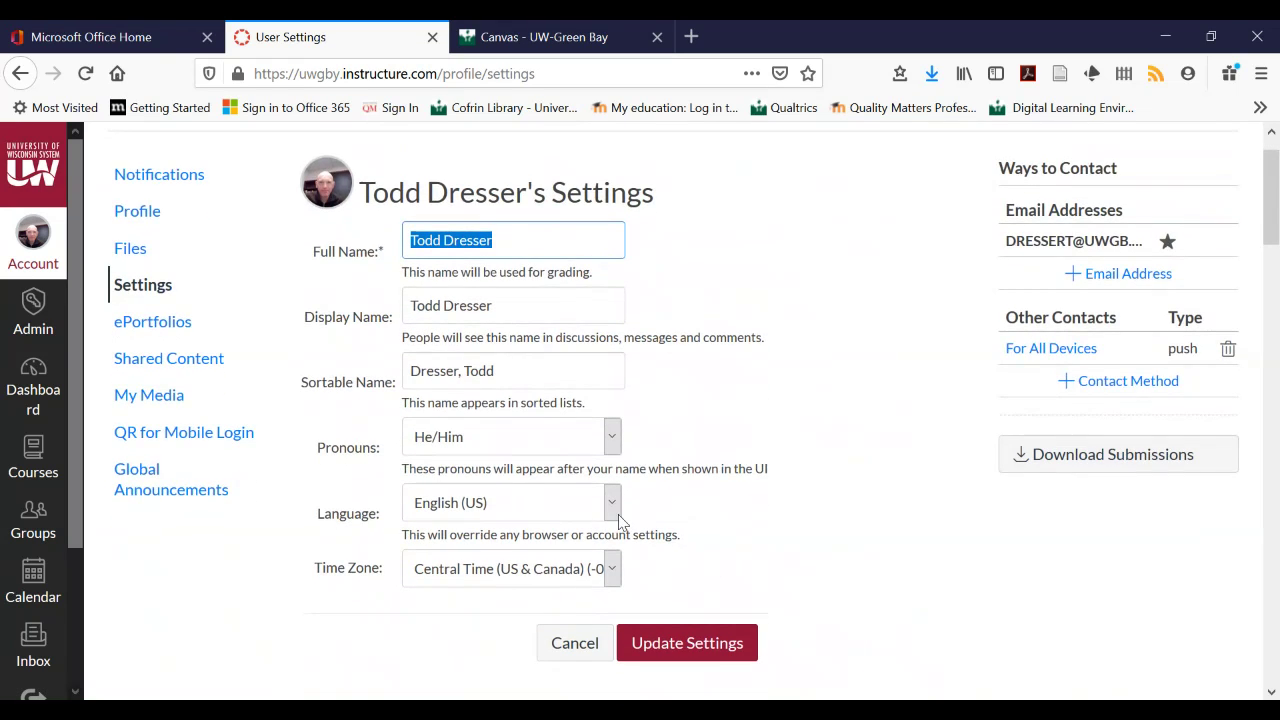
{"action": "left_click", "coordinate": [612, 512]}
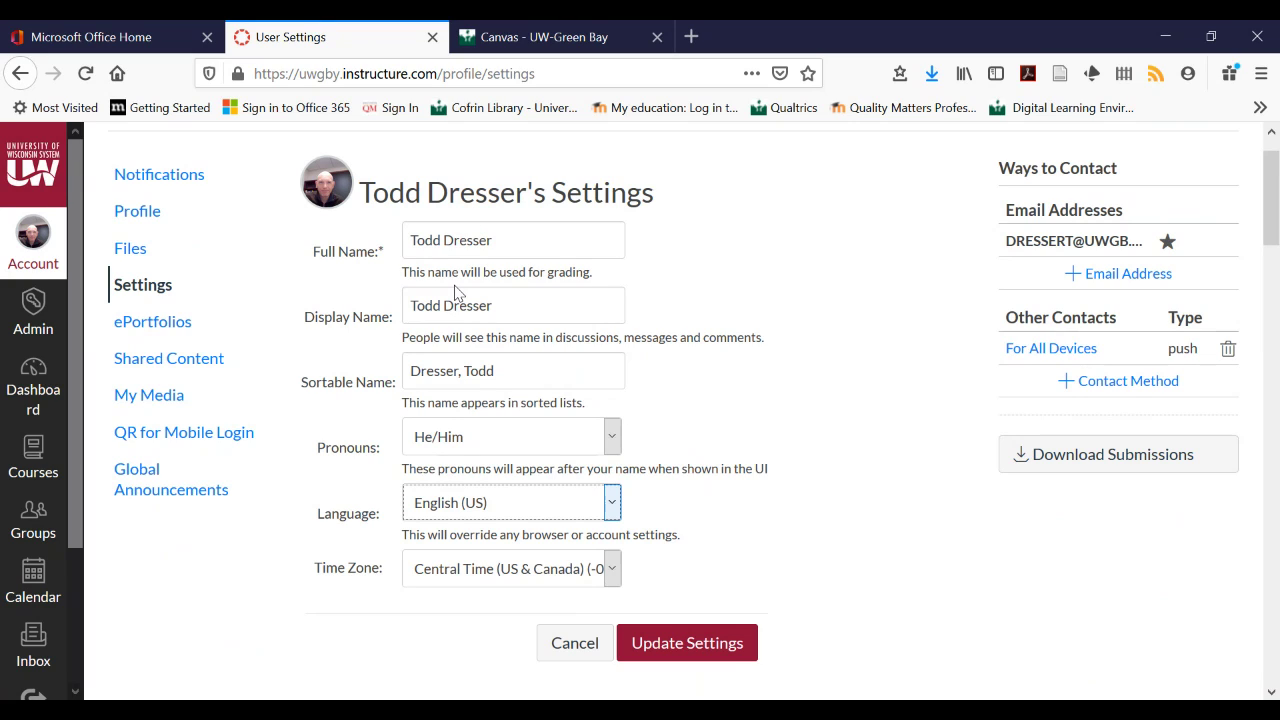
{"action": "left_click", "coordinate": [945, 507]}
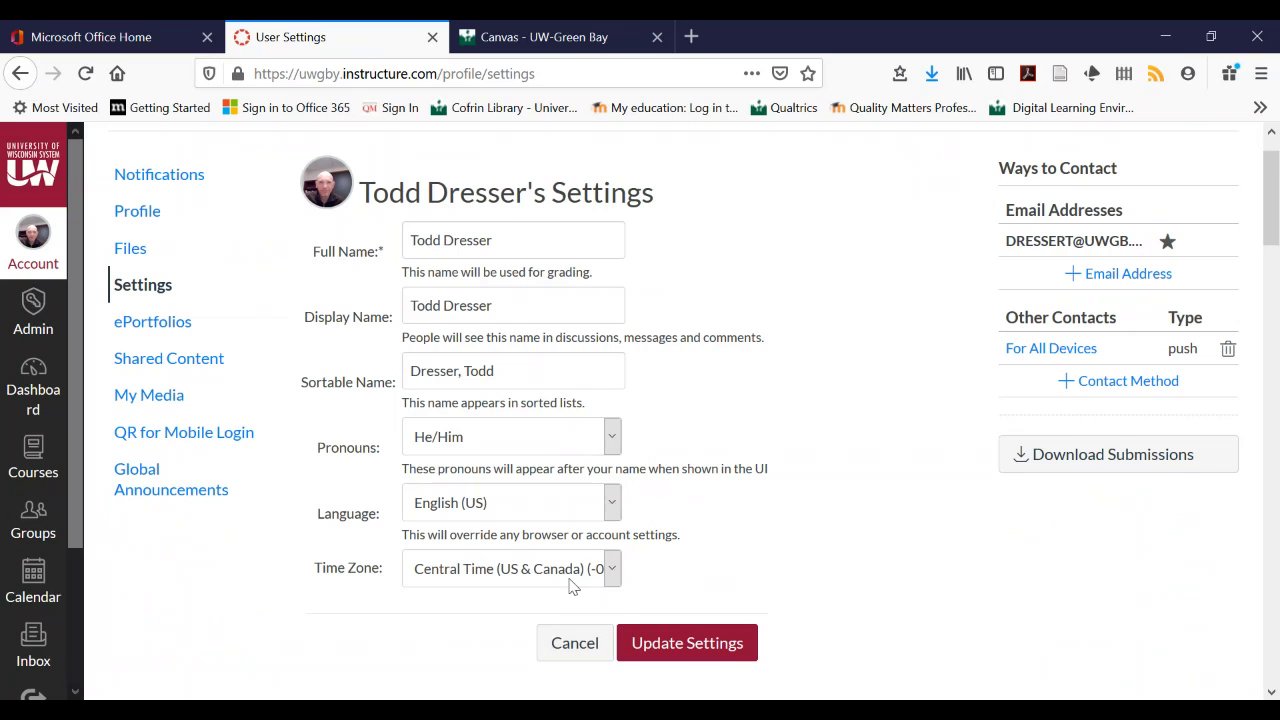
Open the notification preferences and look over the notification types for course activities, discussions and conversations
{"action": "scroll", "coordinate": [240, 291], "scroll_direction": "up", "scroll_amount": 1}
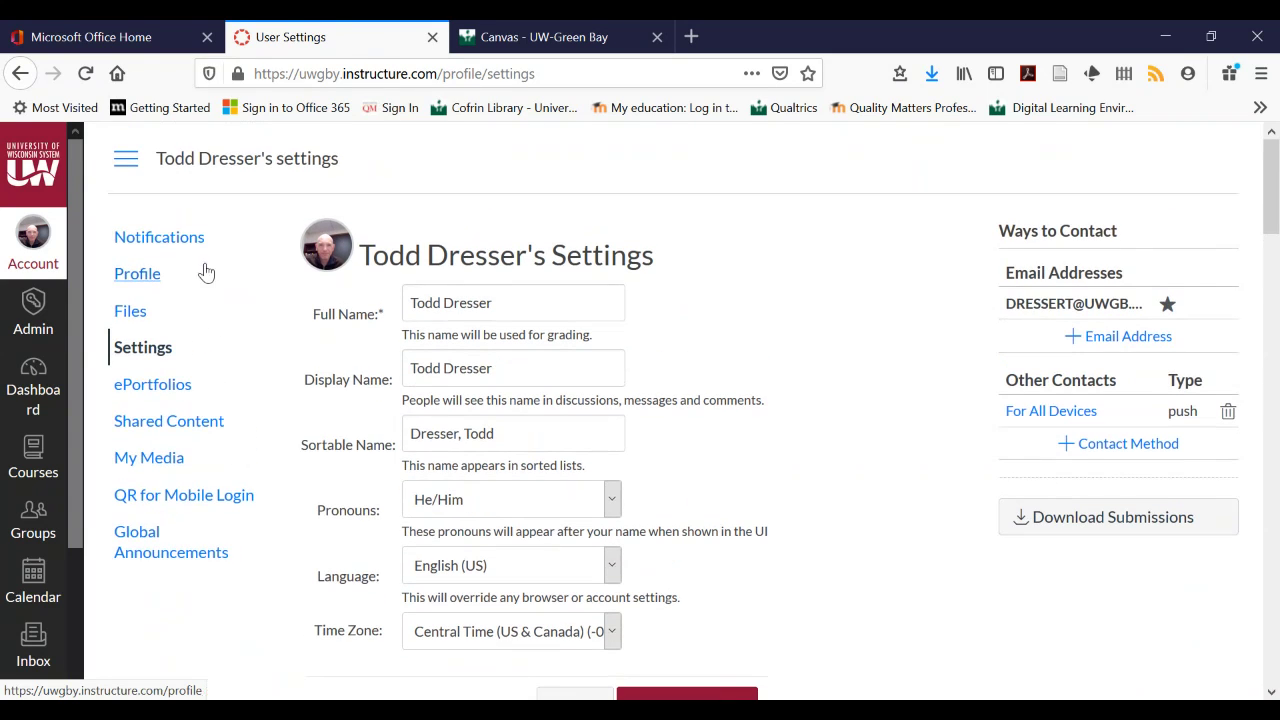
{"action": "left_click", "coordinate": [160, 238]}
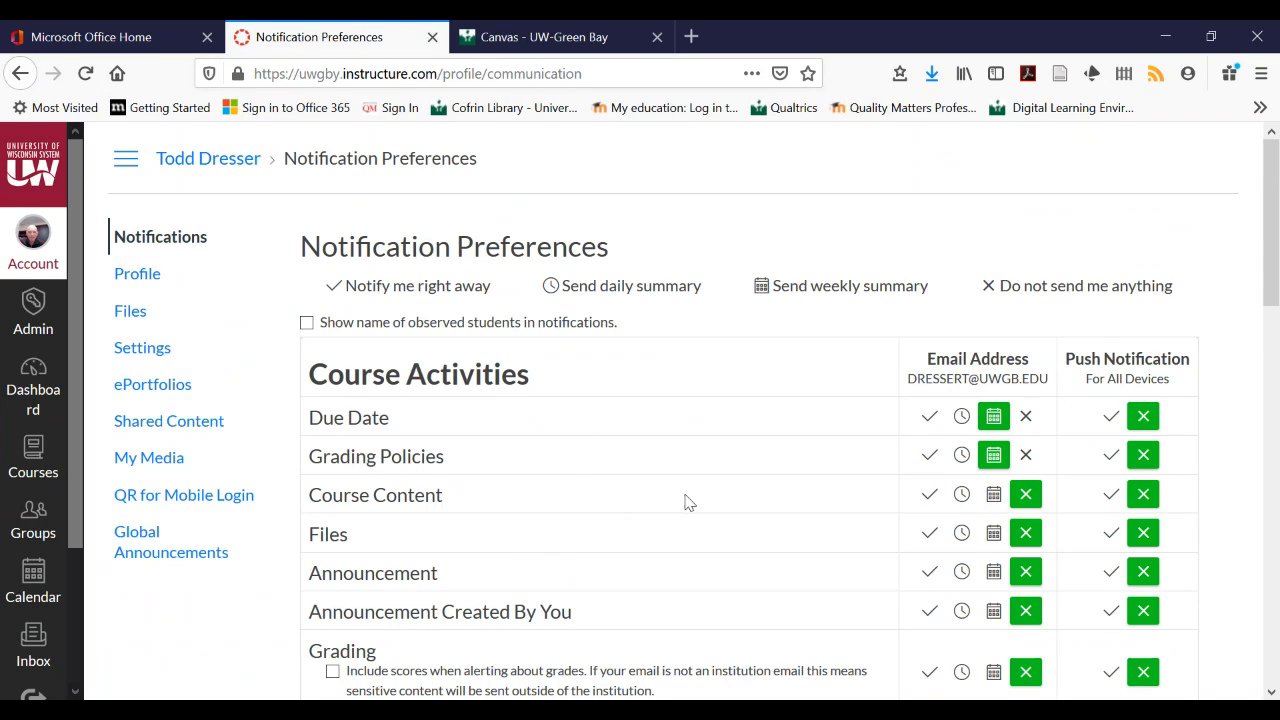
{"action": "scroll", "coordinate": [686, 502], "scroll_direction": "down", "scroll_amount": 1}
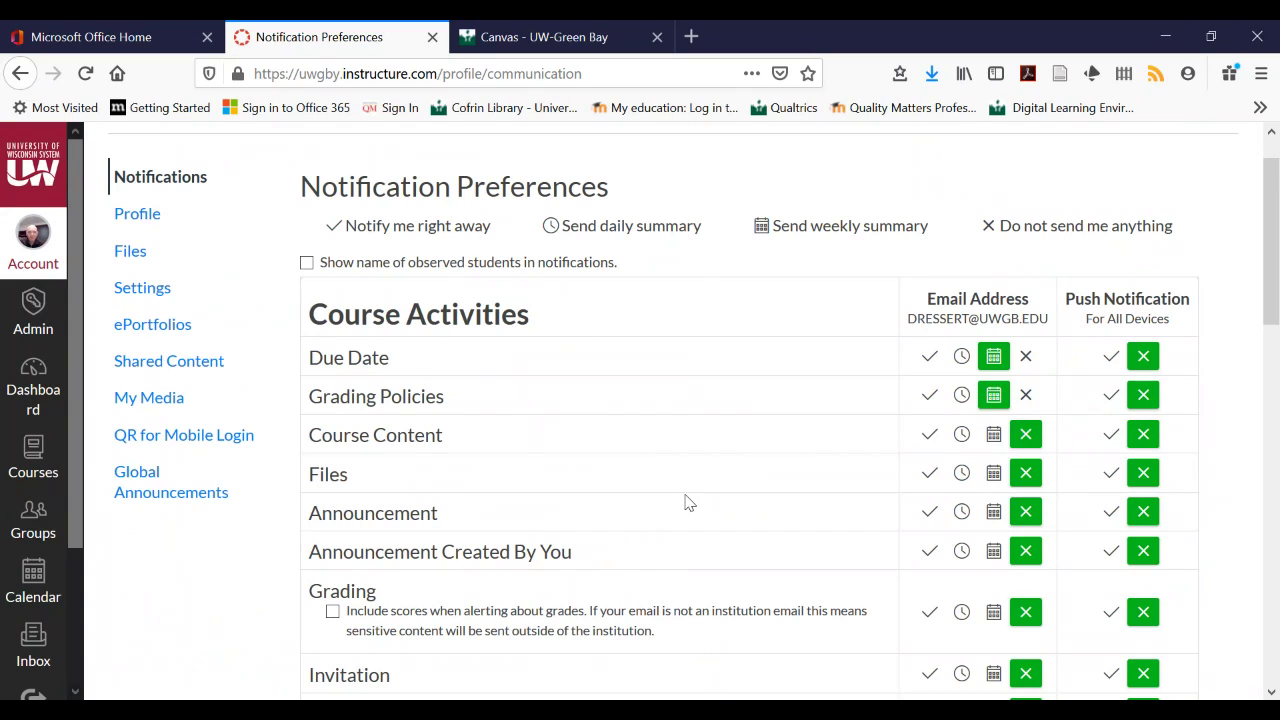
{"action": "mouse_move", "coordinate": [368, 367]}
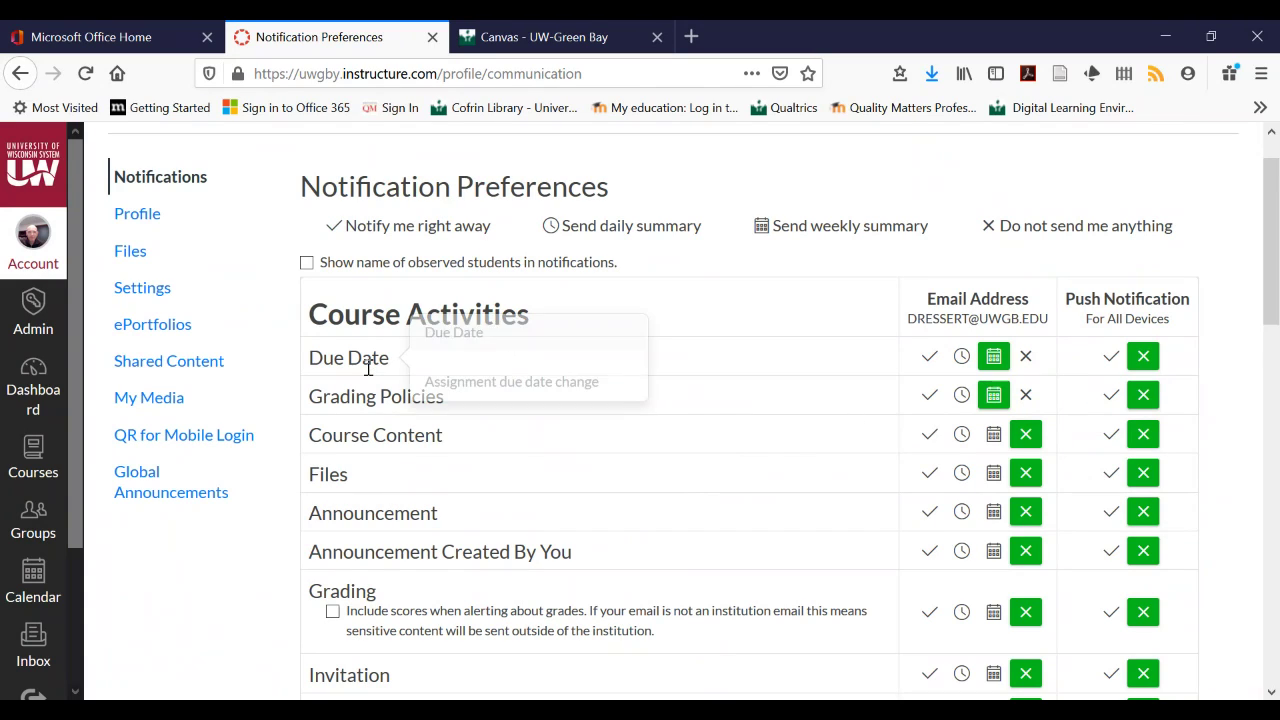
{"action": "scroll", "coordinate": [475, 480], "scroll_direction": "down", "scroll_amount": 2}
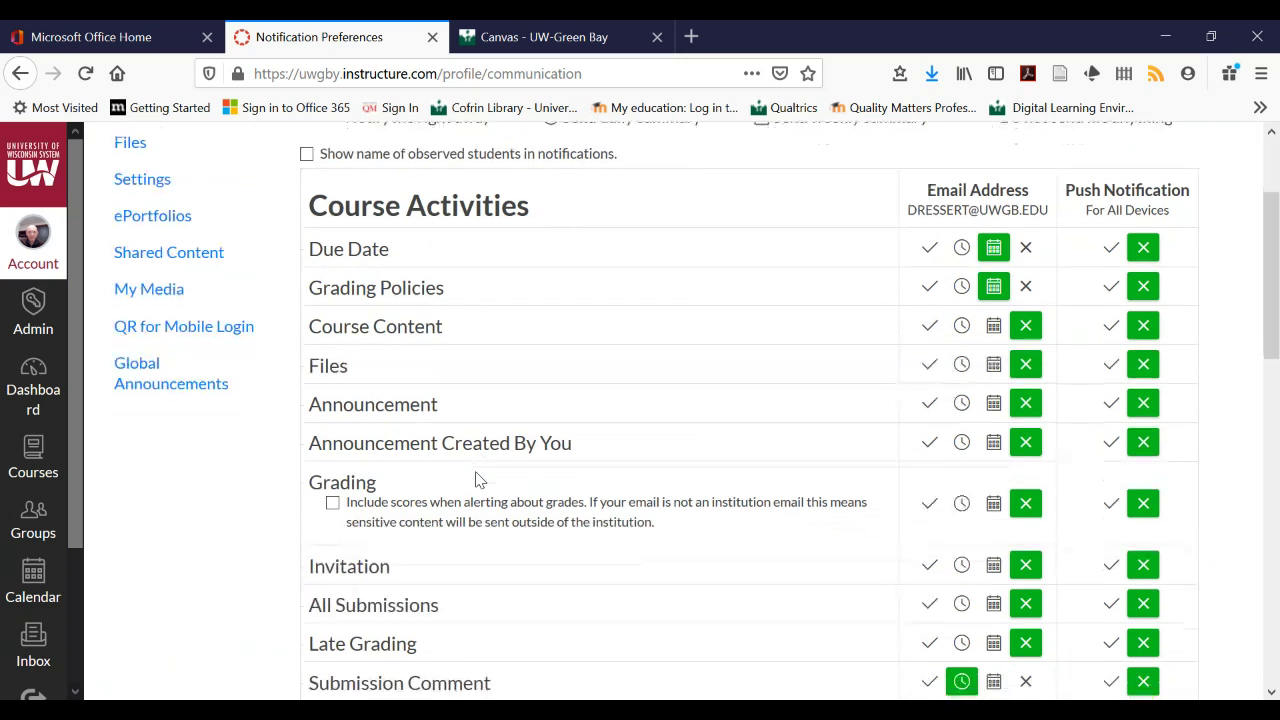
{"action": "scroll", "coordinate": [507, 508], "scroll_direction": "down", "scroll_amount": 1}
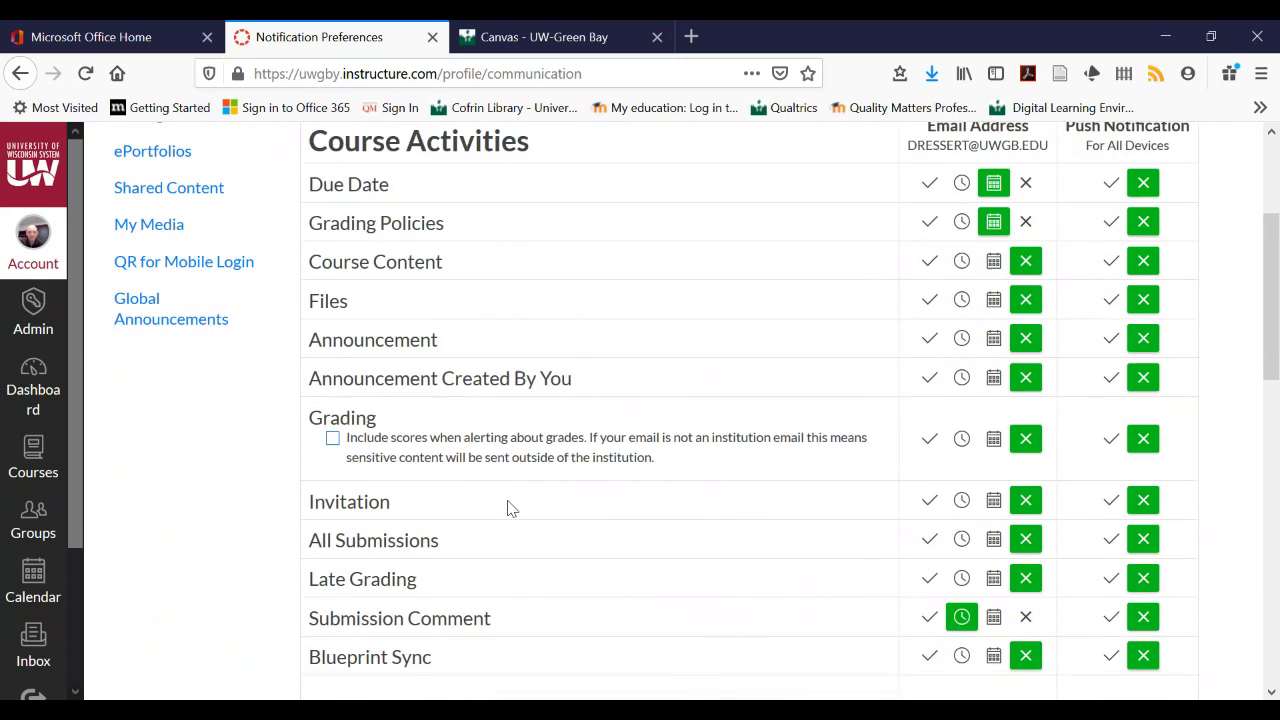
{"action": "scroll", "coordinate": [507, 508], "scroll_direction": "down", "scroll_amount": 2}
{"action": "scroll", "coordinate": [489, 570], "scroll_direction": "down", "scroll_amount": 1}
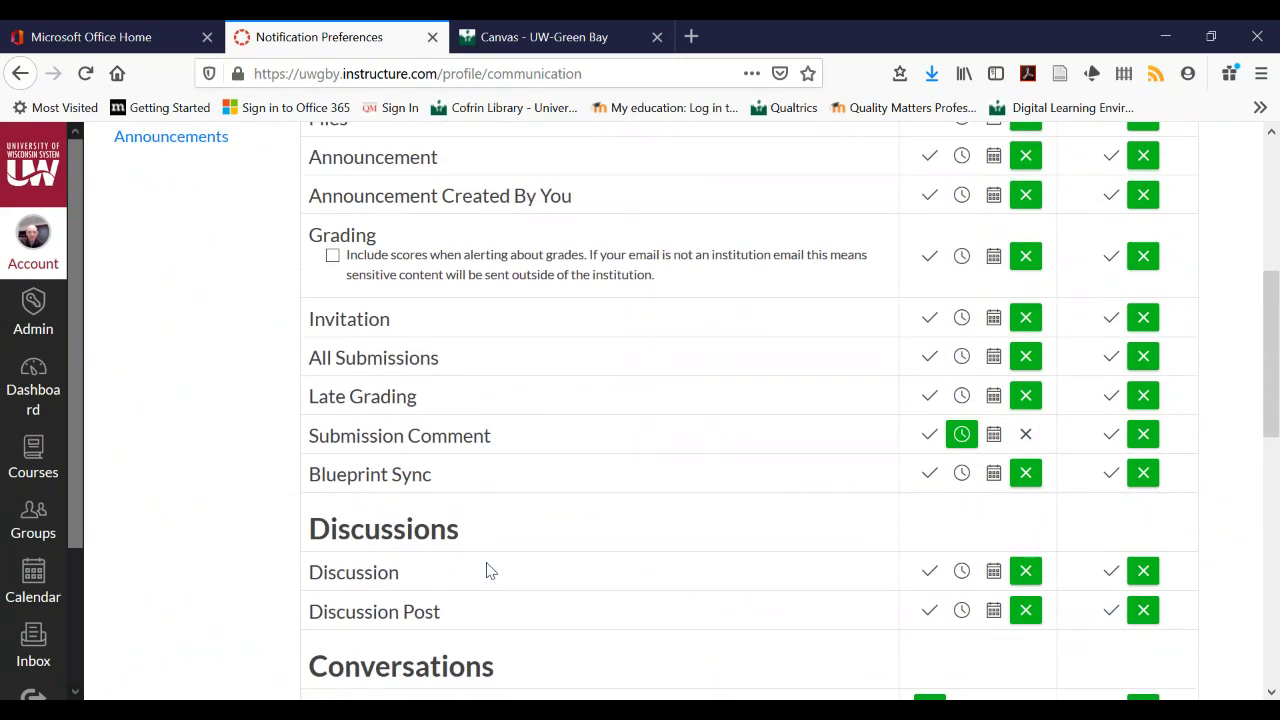
{"action": "scroll", "coordinate": [490, 570], "scroll_direction": "down", "scroll_amount": 1}
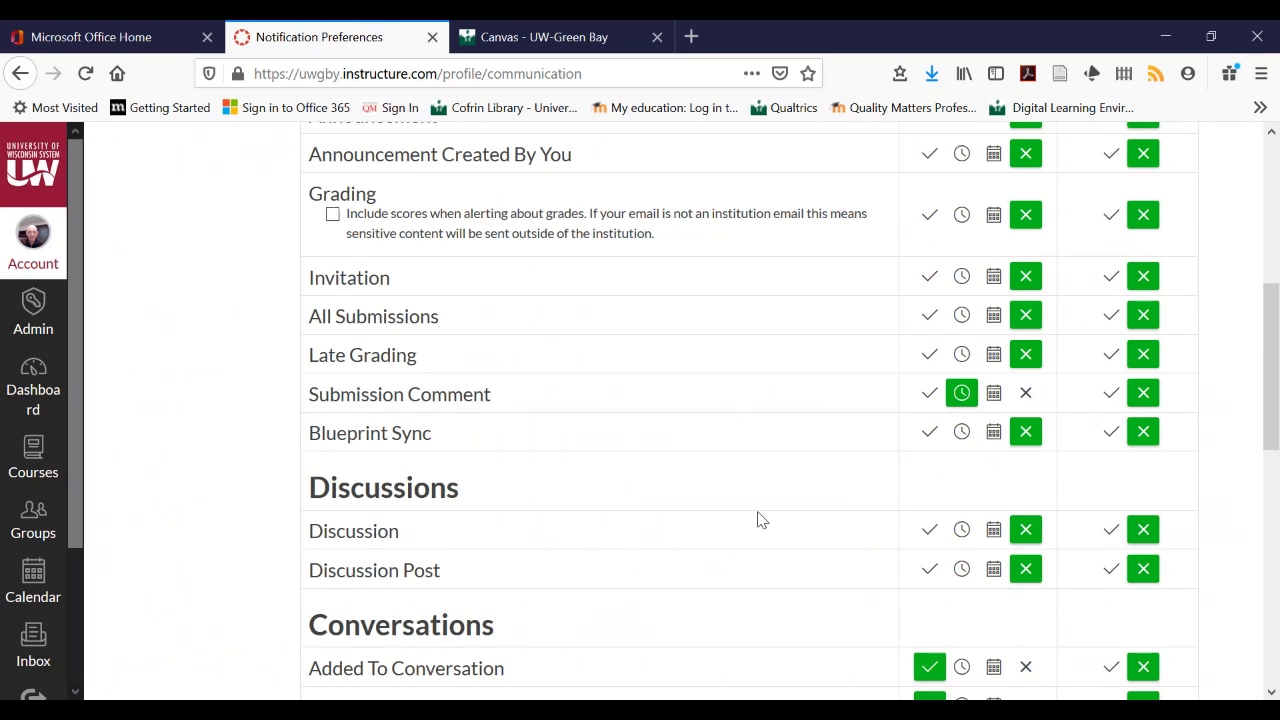
{"action": "scroll", "coordinate": [757, 519], "scroll_direction": "up", "scroll_amount": 3}
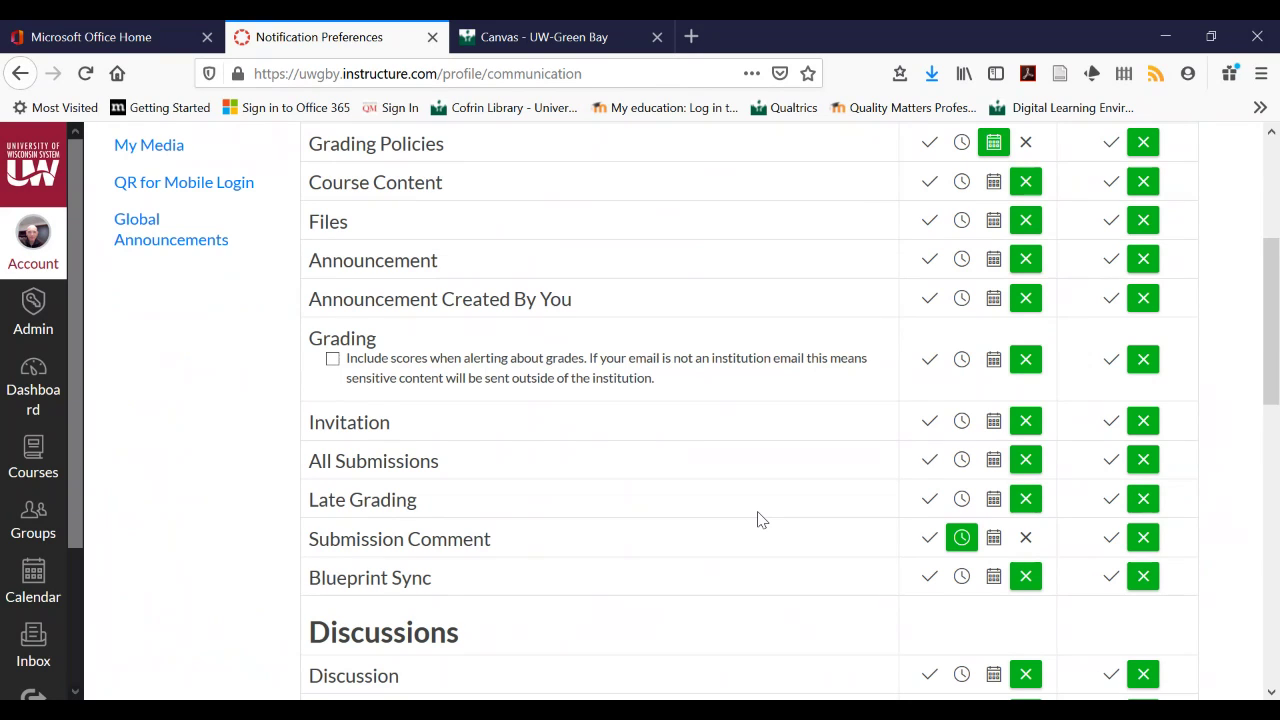
{"action": "scroll", "coordinate": [757, 519], "scroll_direction": "up", "scroll_amount": 2}
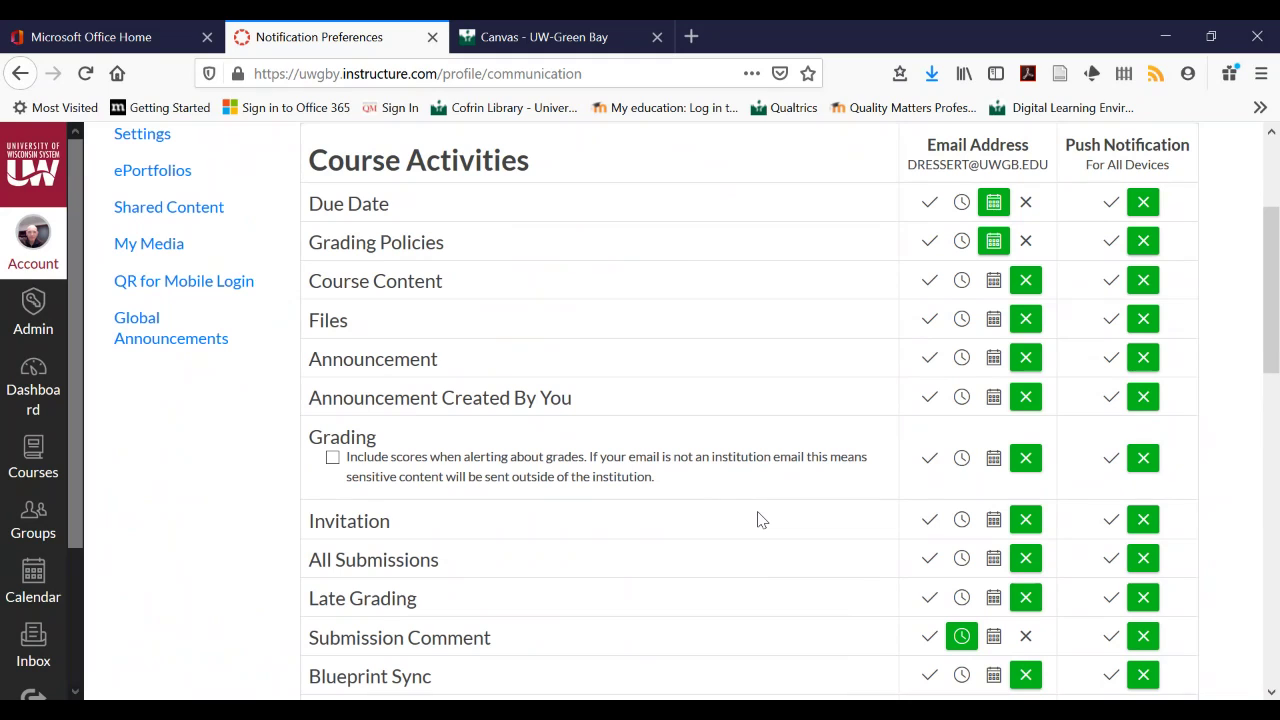
{"action": "scroll", "coordinate": [757, 519], "scroll_direction": "up", "scroll_amount": 2}
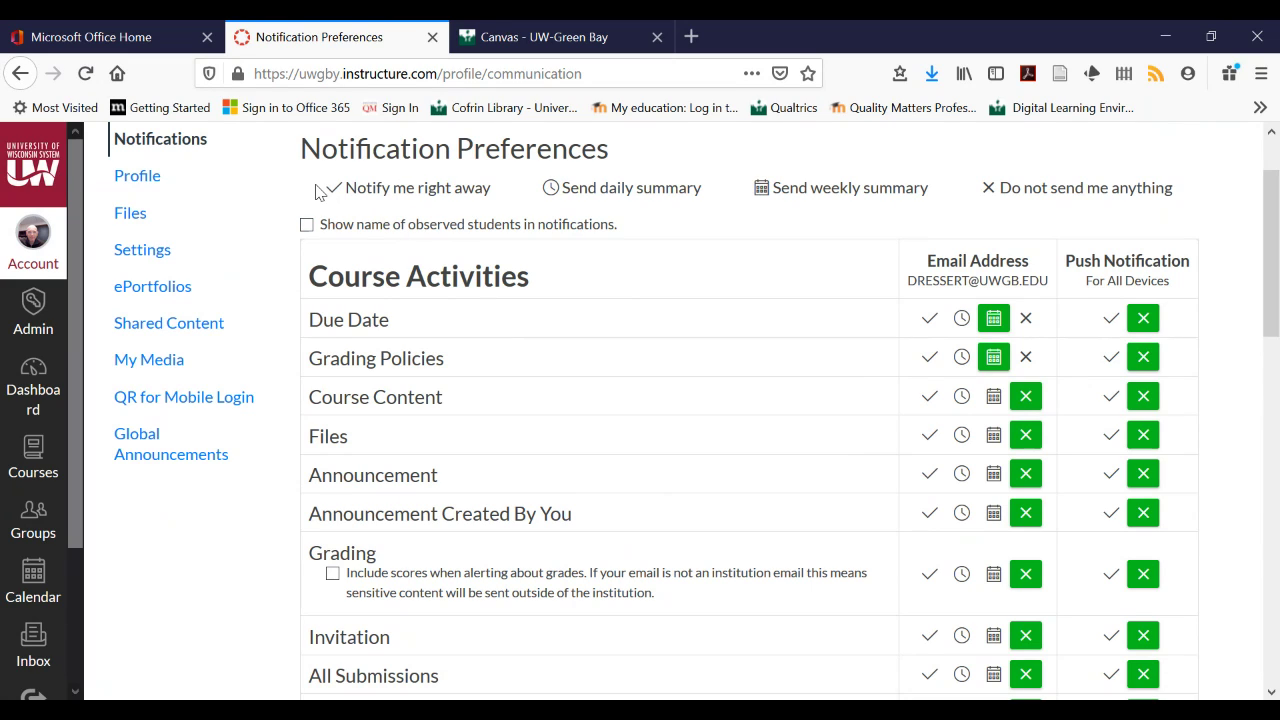
Highlight the notification frequency legend from "Notify me right away" to "Do not send me anything", and clear the highlight
{"action": "left_click_drag", "start_coordinate": [363, 177], "coordinate": [734, 171]}
{"action": "left_click", "coordinate": [832, 177]}
{"action": "left_click_drag", "start_coordinate": [832, 177], "coordinate": [1205, 198]}
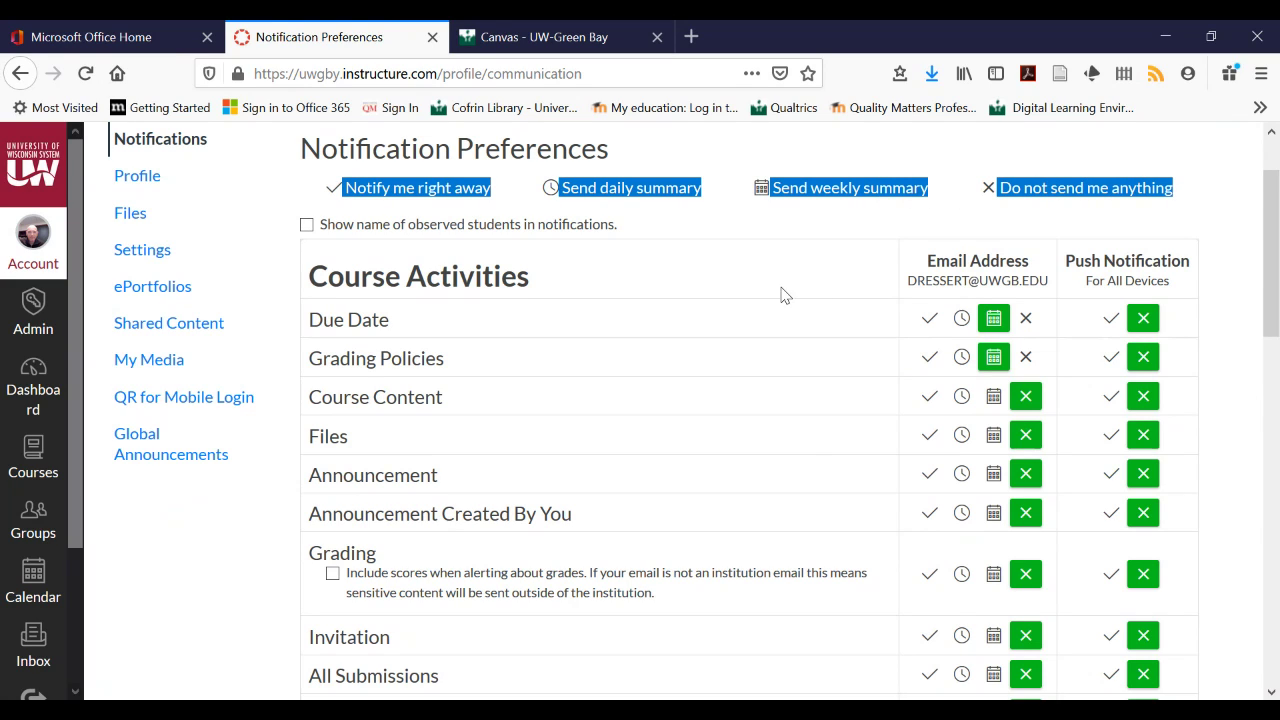
{"action": "left_click", "coordinate": [744, 244]}
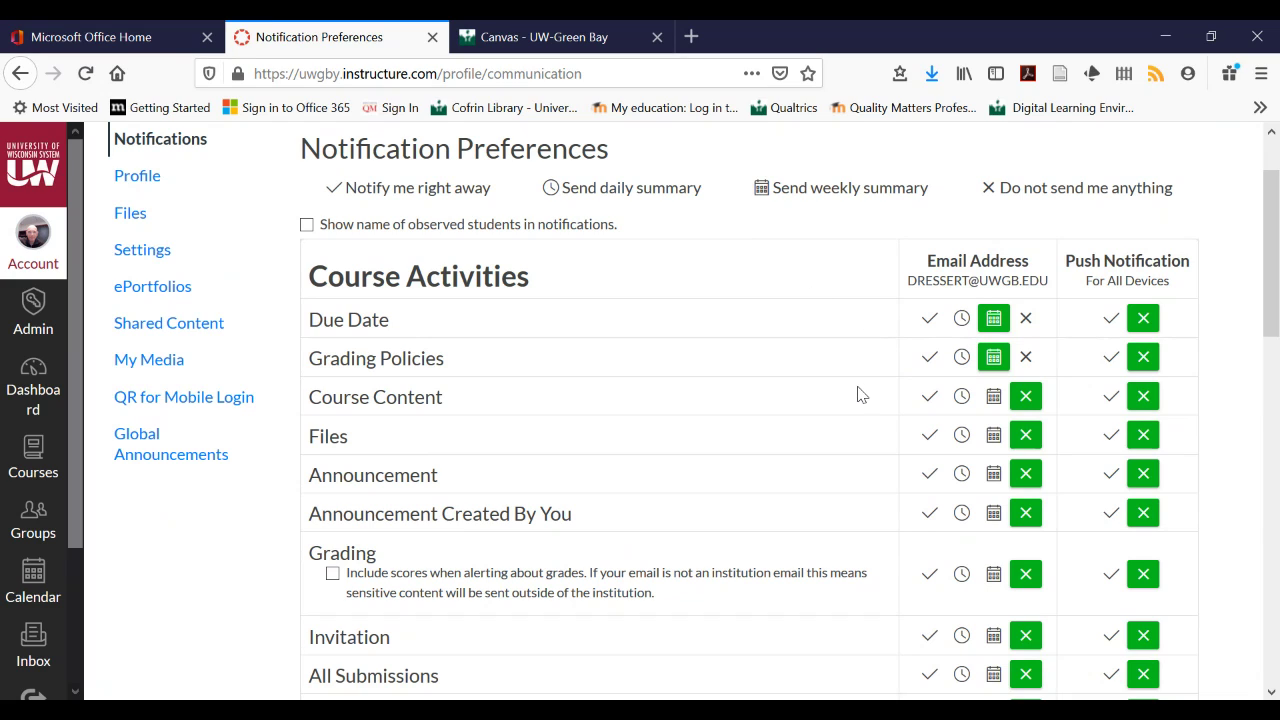
Set the Due Date email notification to "Notify me right away" and return it to "Send weekly summary"
{"action": "left_click", "coordinate": [929, 322]}
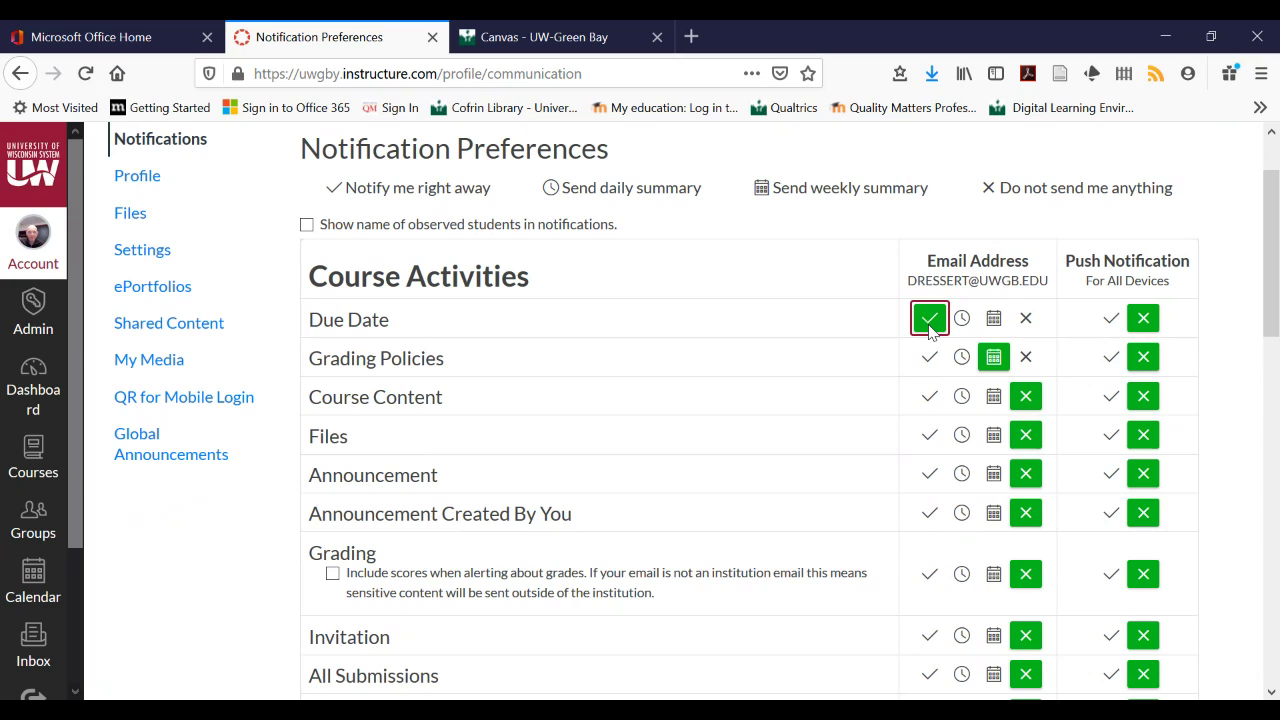
{"action": "left_click", "coordinate": [994, 319]}
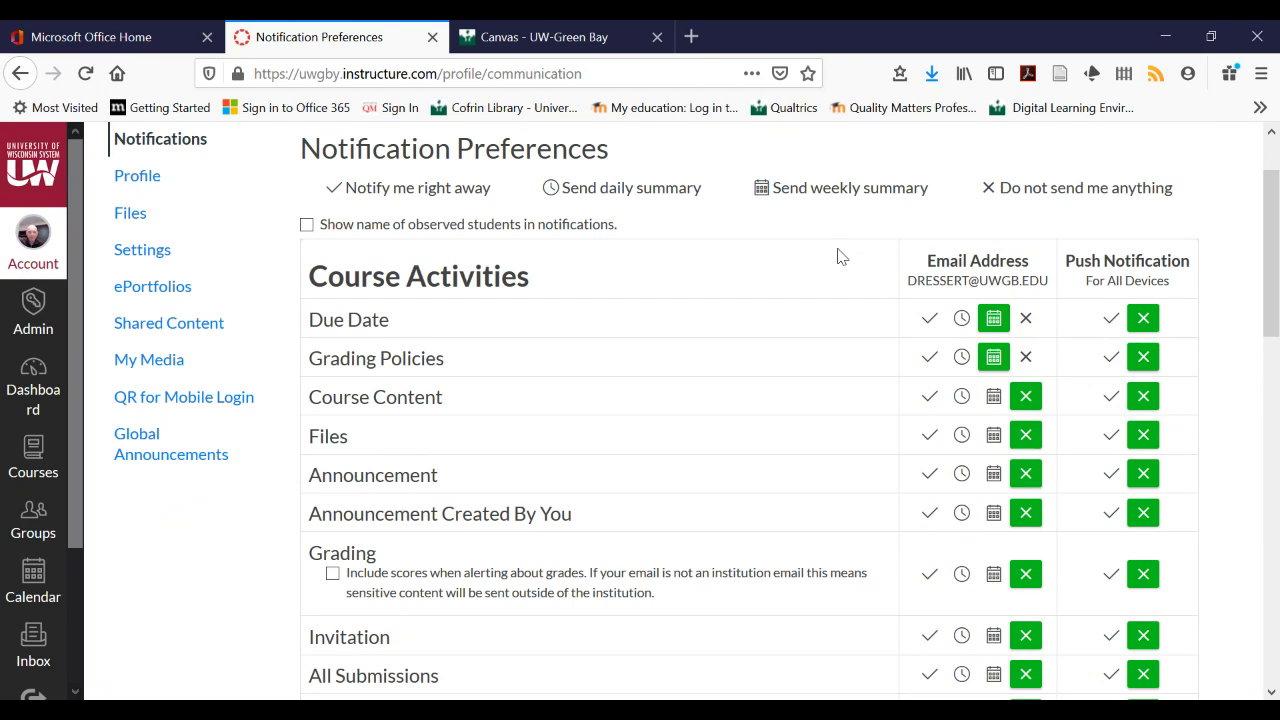
{"action": "scroll", "coordinate": [840, 257], "scroll_direction": "down", "scroll_amount": 2}
{"action": "scroll", "coordinate": [840, 257], "scroll_direction": "up", "scroll_amount": 1}
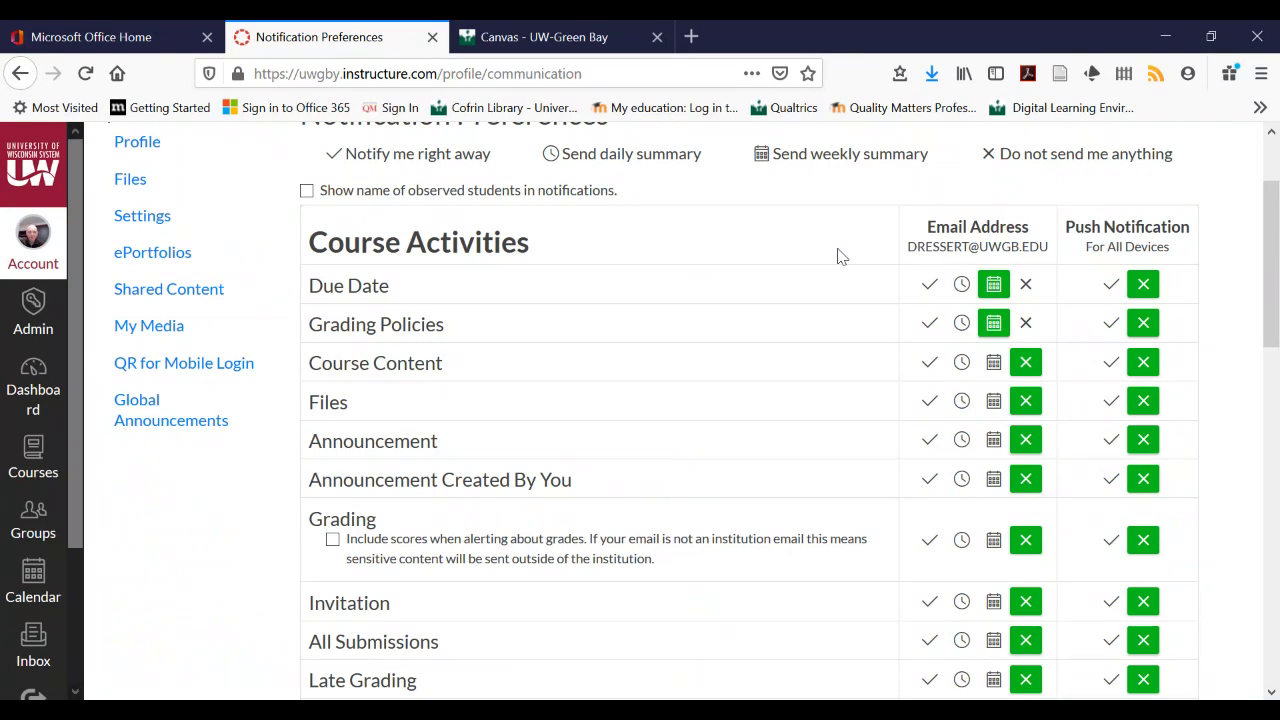
{"action": "scroll", "coordinate": [840, 257], "scroll_direction": "up", "scroll_amount": 2}
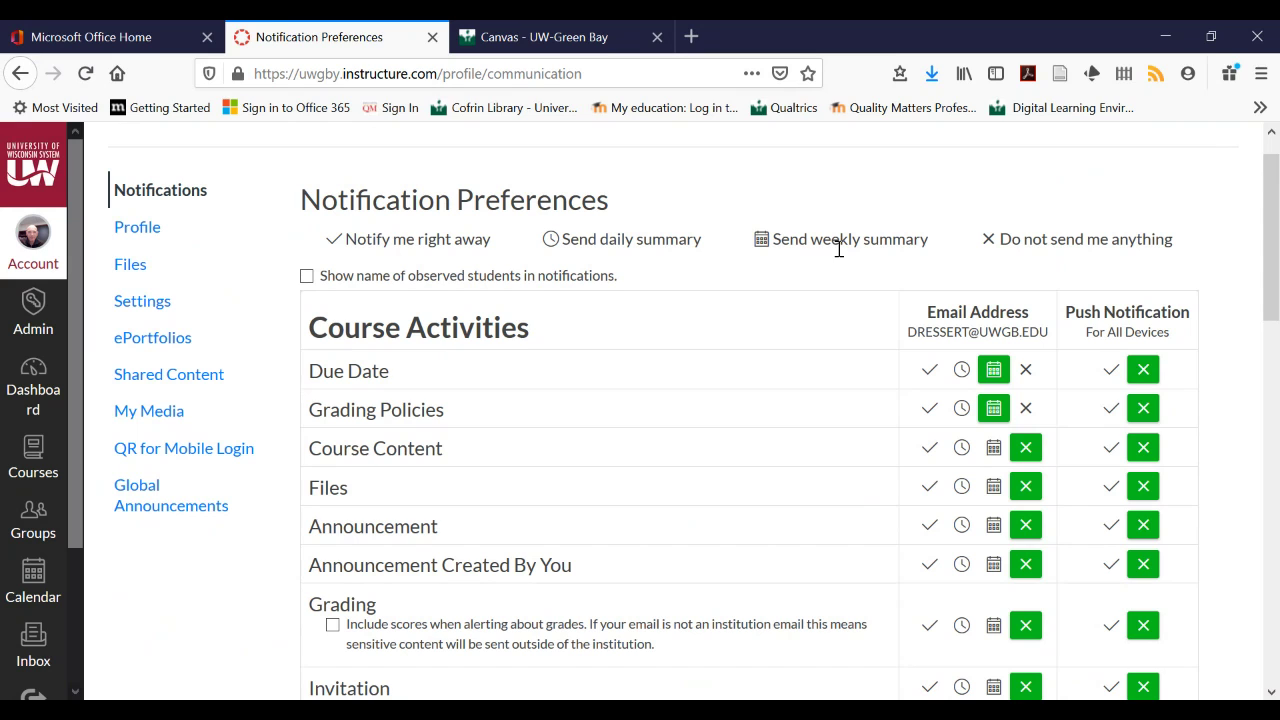
Leave the notification preferences for the Dashboard and look over the published course cards and the To Do list
{"action": "scroll", "coordinate": [838, 240], "scroll_direction": "down", "scroll_amount": 1}
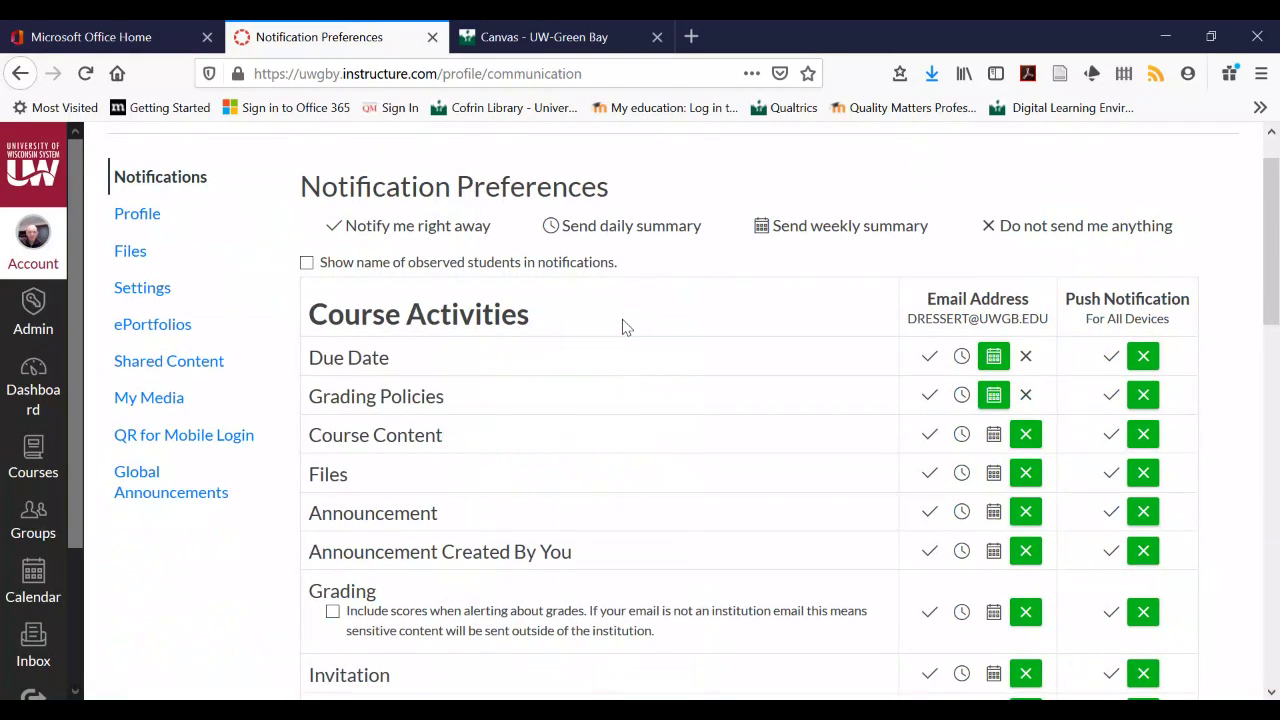
{"action": "scroll", "coordinate": [622, 327], "scroll_direction": "up", "scroll_amount": 1}
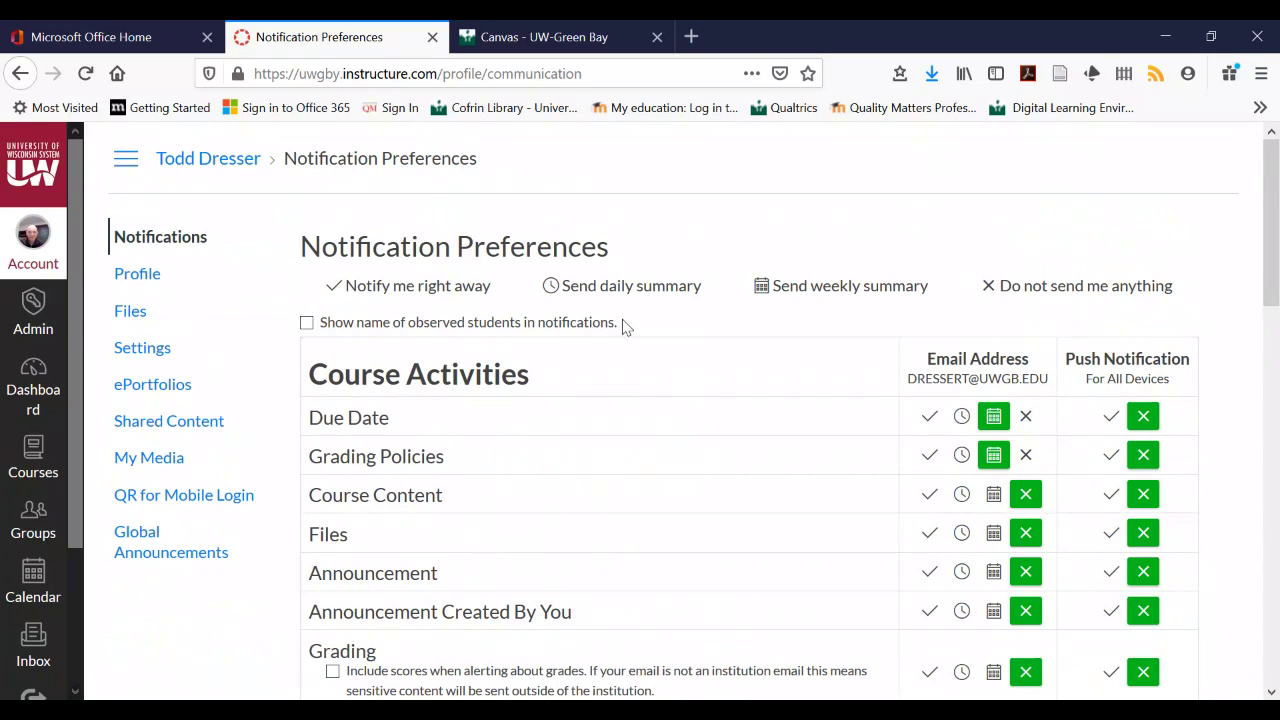
{"action": "left_click", "coordinate": [28, 398]}
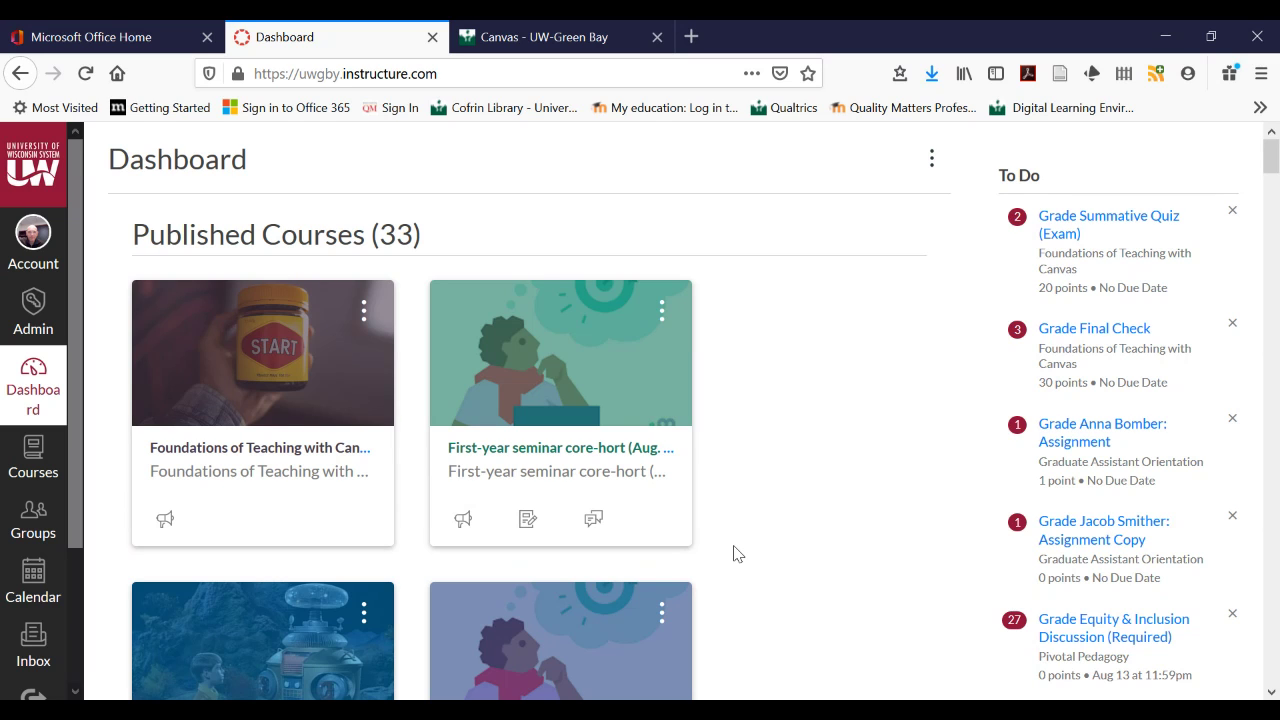
{"action": "scroll", "coordinate": [735, 553], "scroll_direction": "down", "scroll_amount": 2}
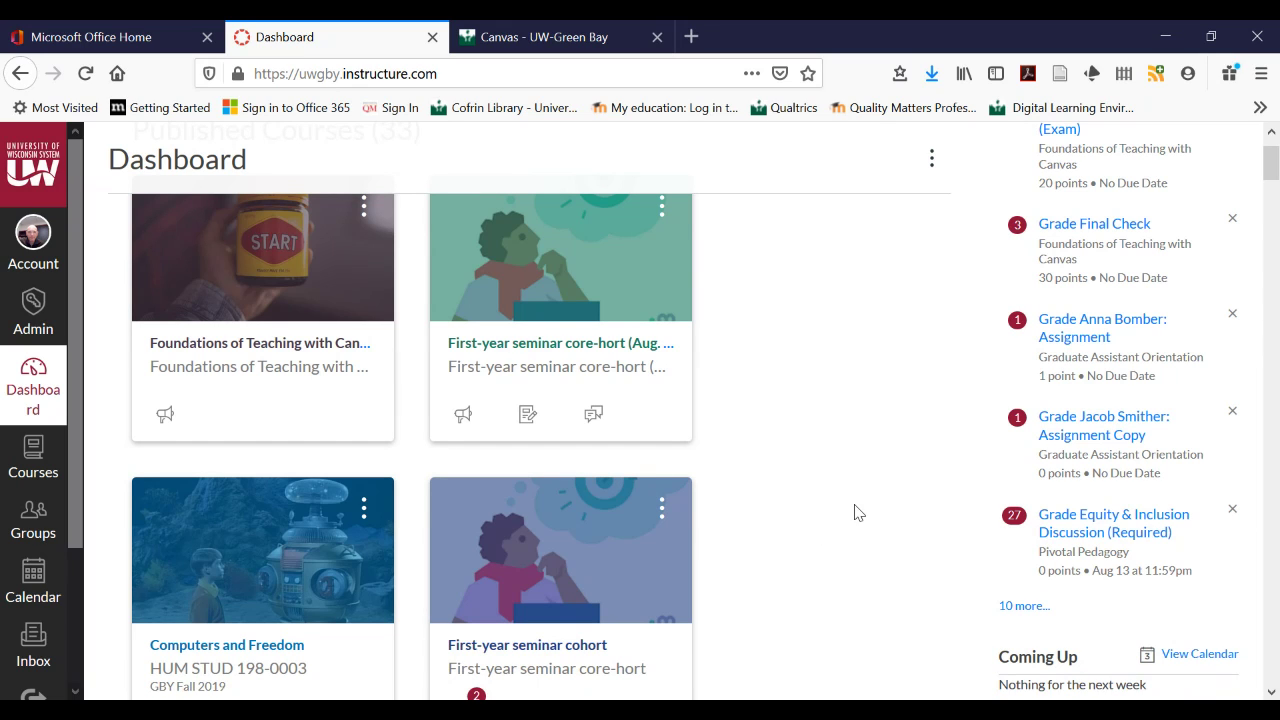
{"action": "scroll", "coordinate": [855, 513], "scroll_direction": "up", "scroll_amount": 2}
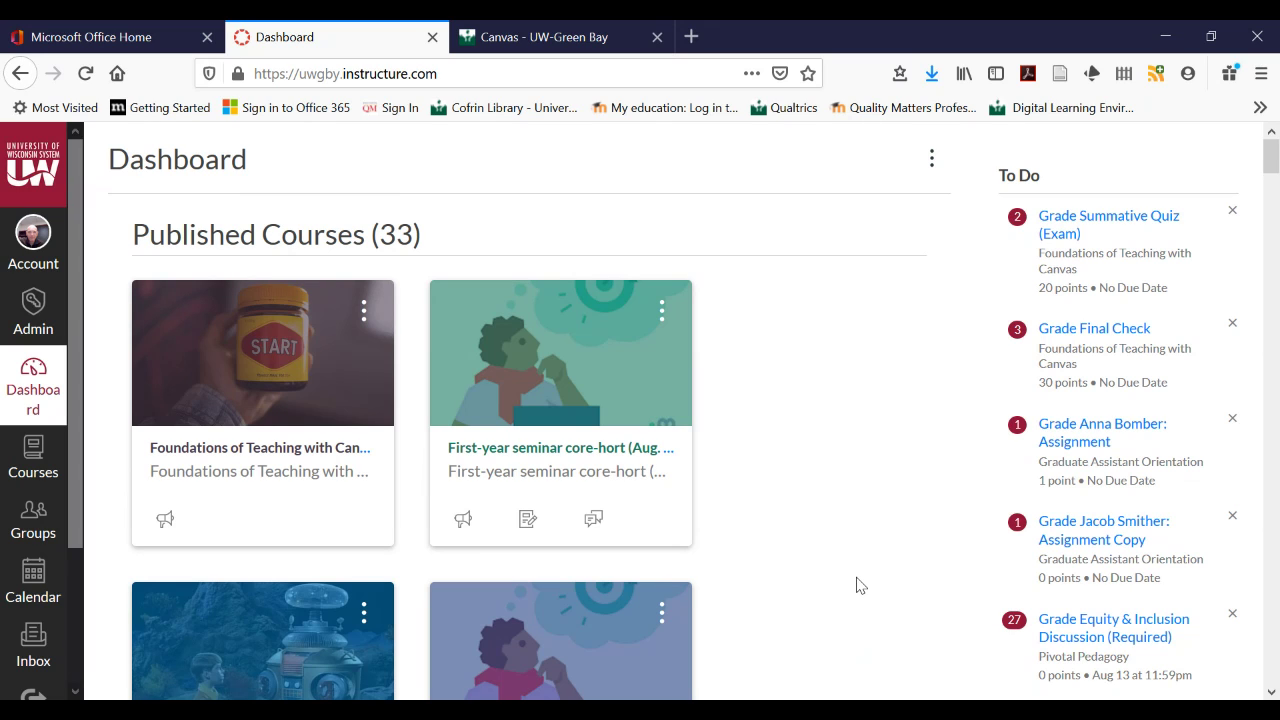
{"action": "scroll", "coordinate": [857, 585], "scroll_direction": "down", "scroll_amount": 1}
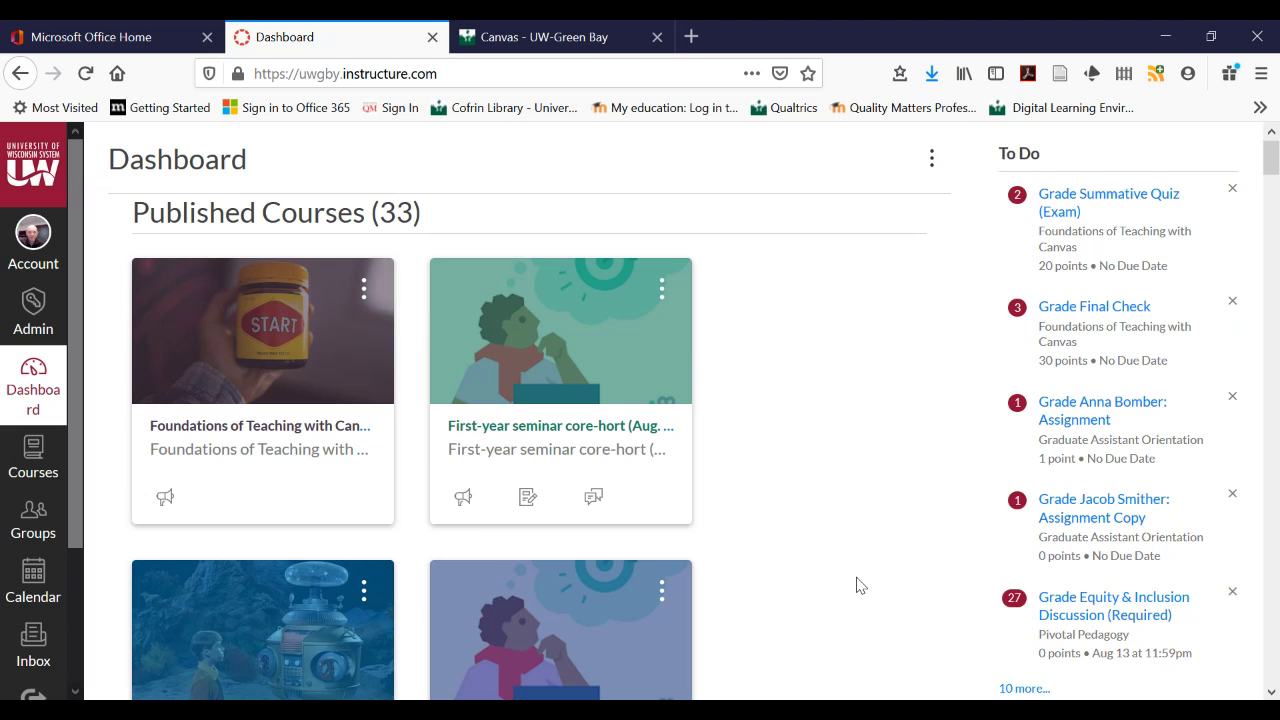
{"action": "scroll", "coordinate": [857, 585], "scroll_direction": "down", "scroll_amount": 2}
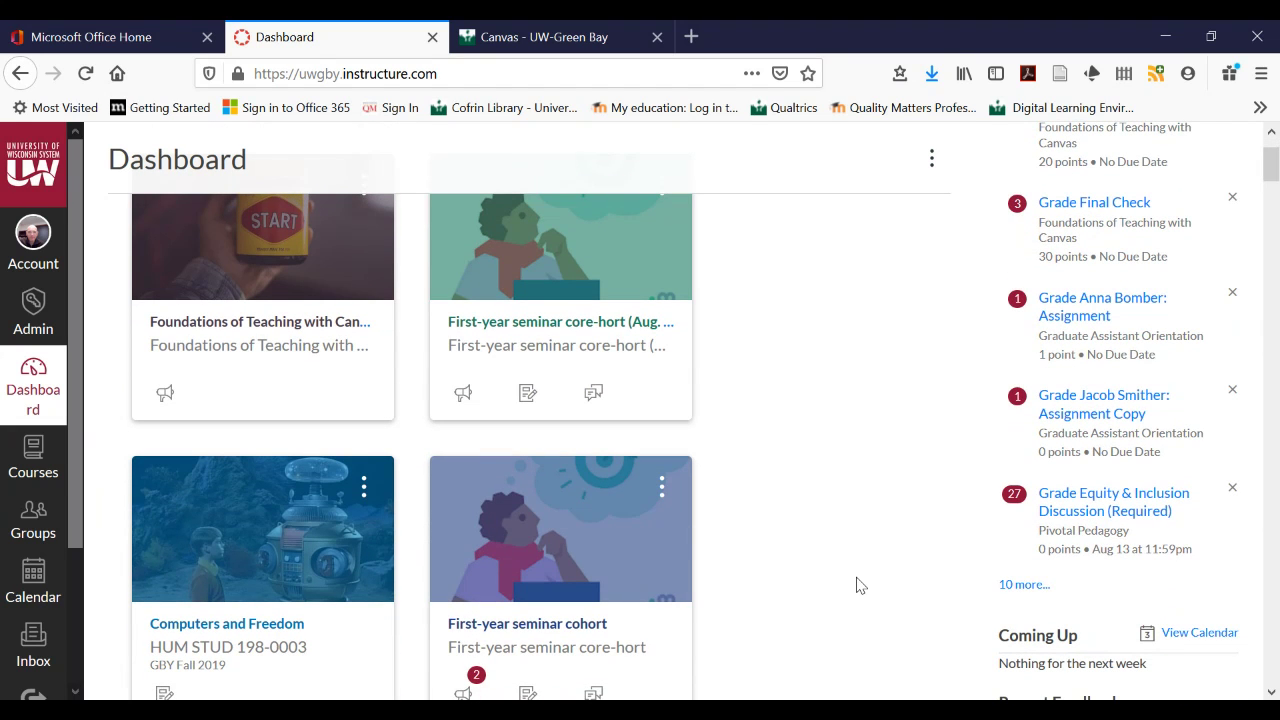
Look through the list of all courses without opening any, and close it
{"action": "left_click", "coordinate": [35, 465]}
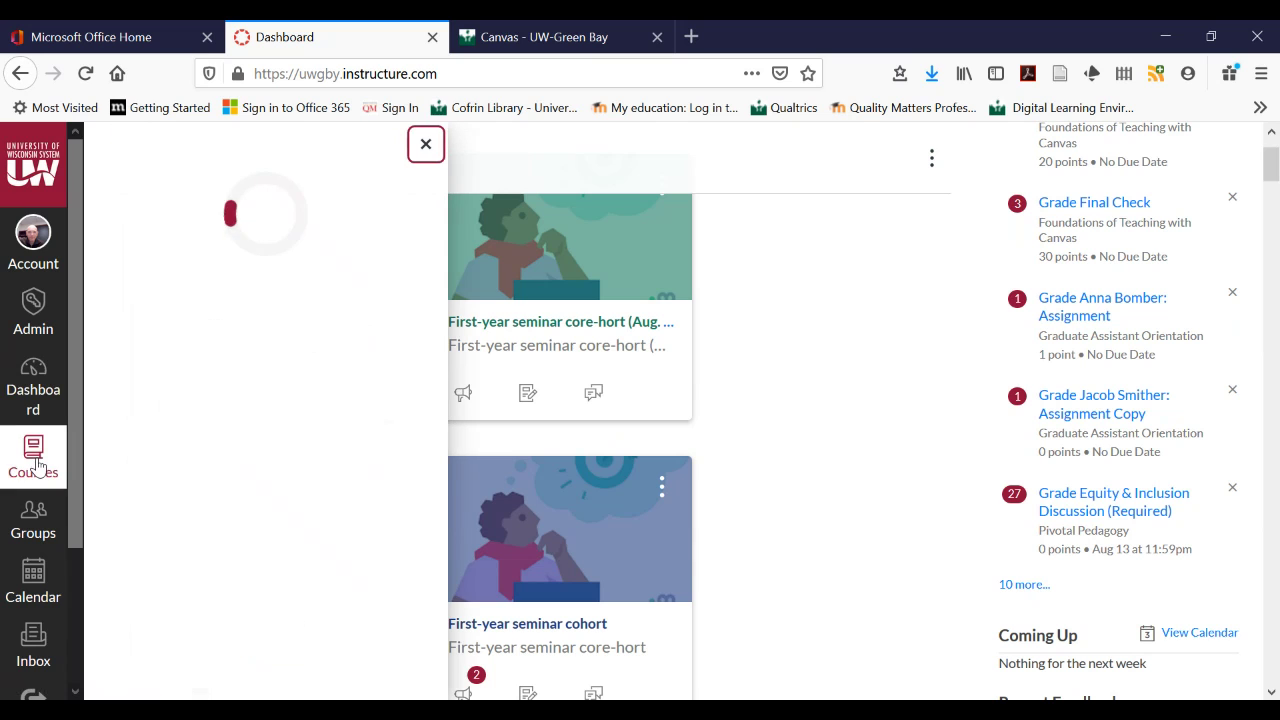
{"action": "scroll", "coordinate": [266, 471], "scroll_direction": "down", "scroll_amount": 6}
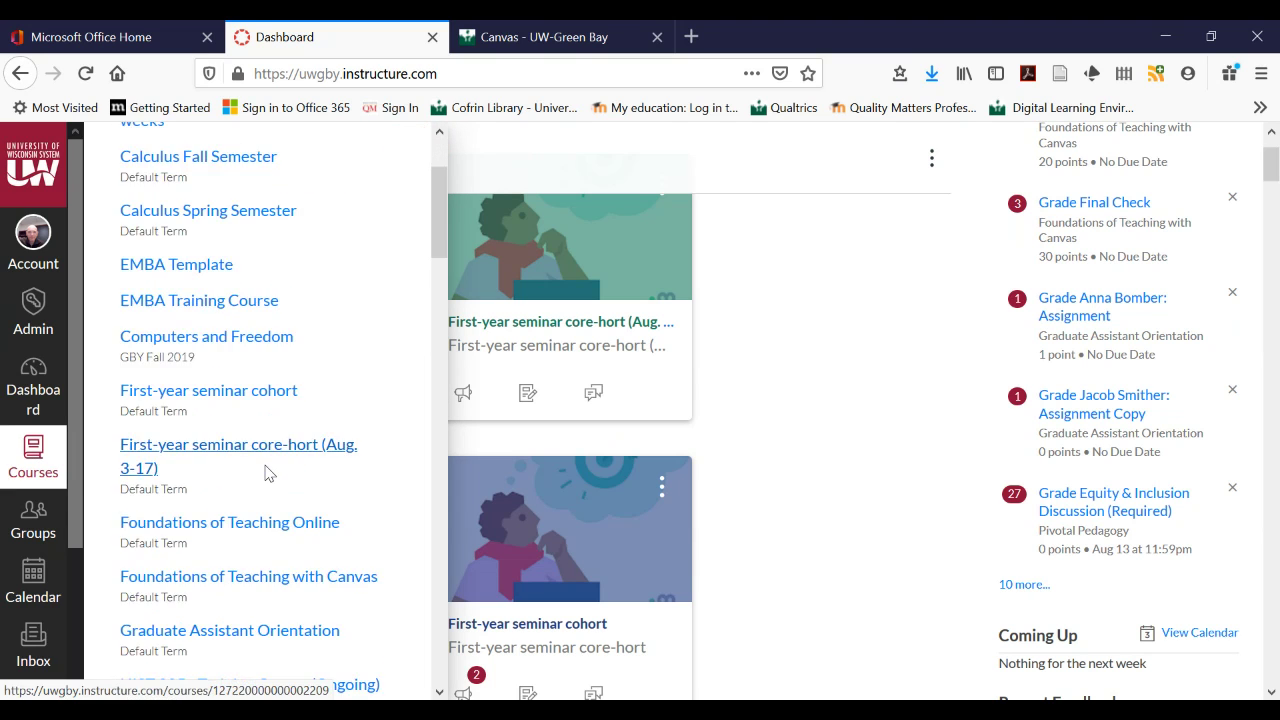
{"action": "scroll", "coordinate": [266, 473], "scroll_direction": "down", "scroll_amount": 1}
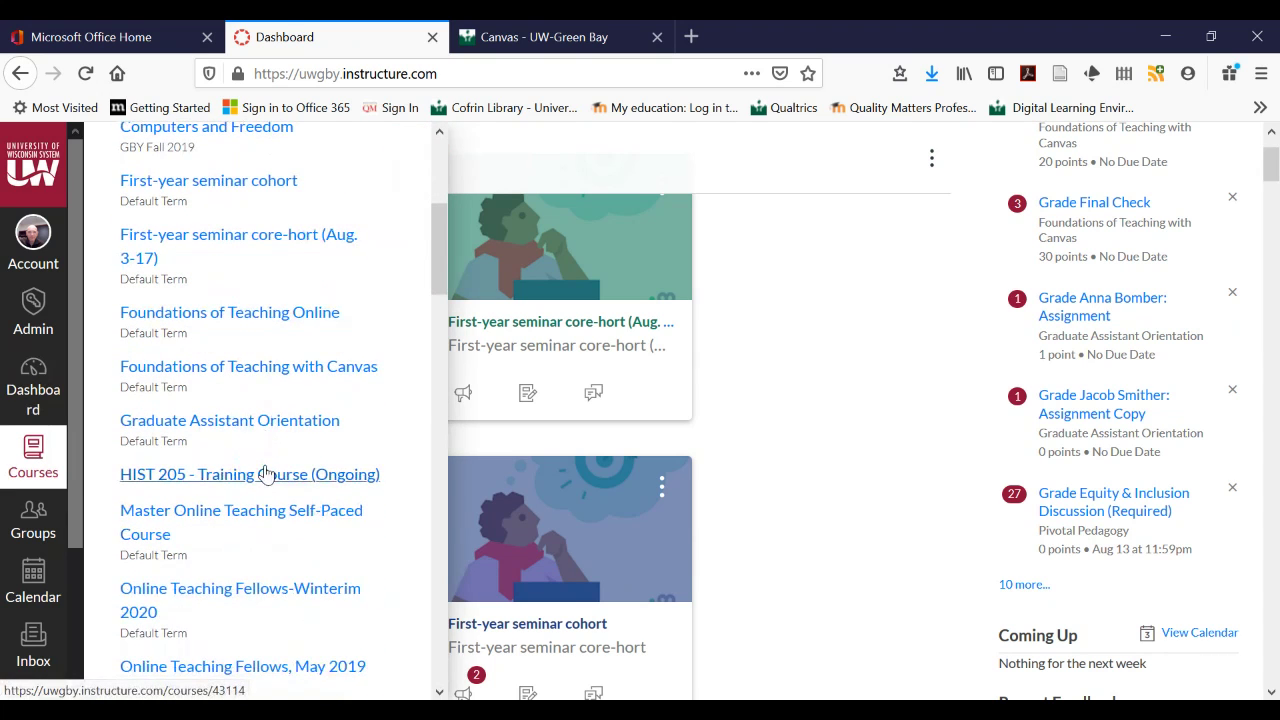
{"action": "scroll", "coordinate": [266, 474], "scroll_direction": "up", "scroll_amount": 1}
{"action": "left_click", "coordinate": [810, 459]}
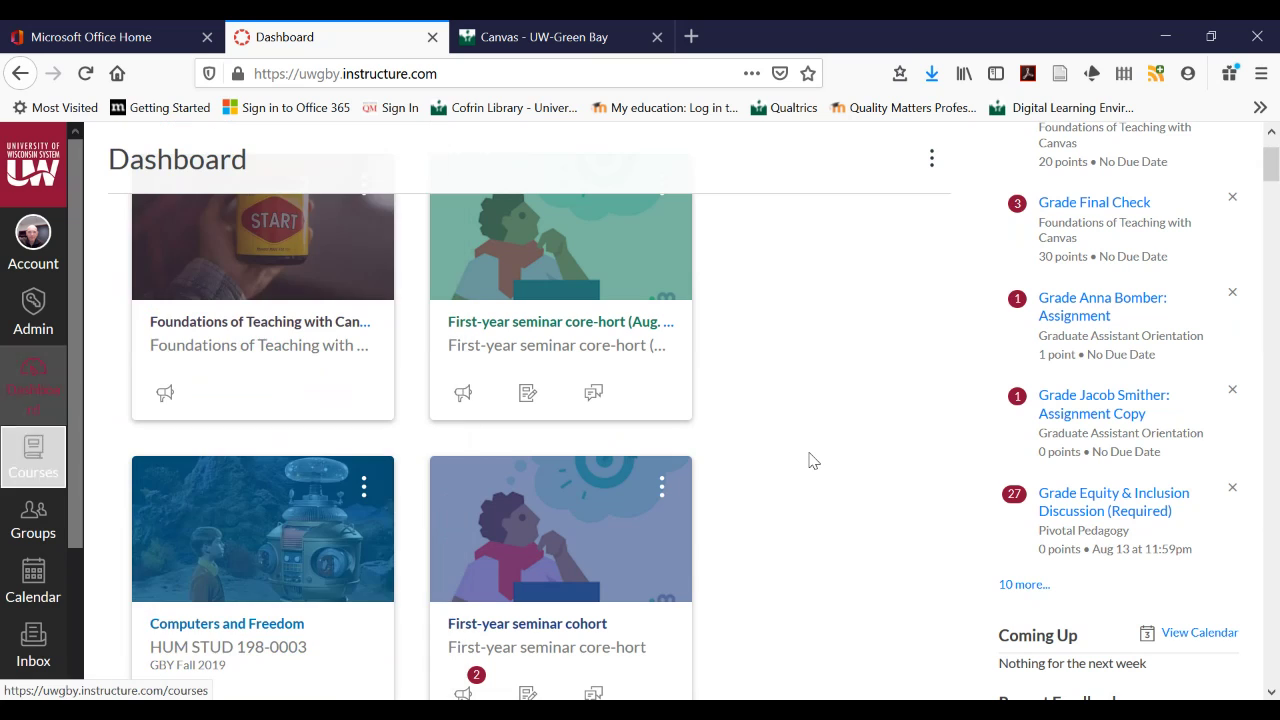
Find and open the Sociology Spring Semester course from the Dashboard and look over its home page and modules
{"action": "scroll", "coordinate": [810, 459], "scroll_direction": "down", "scroll_amount": 6}
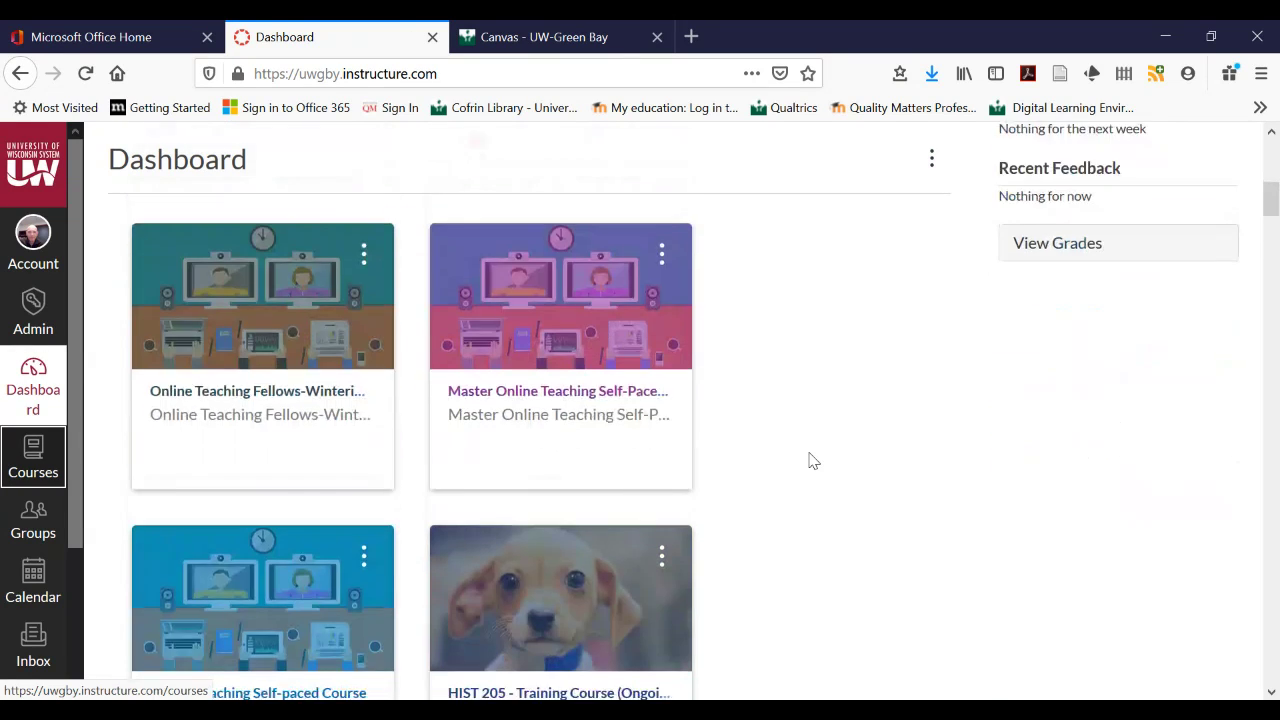
{"action": "scroll", "coordinate": [812, 460], "scroll_direction": "down", "scroll_amount": 8}
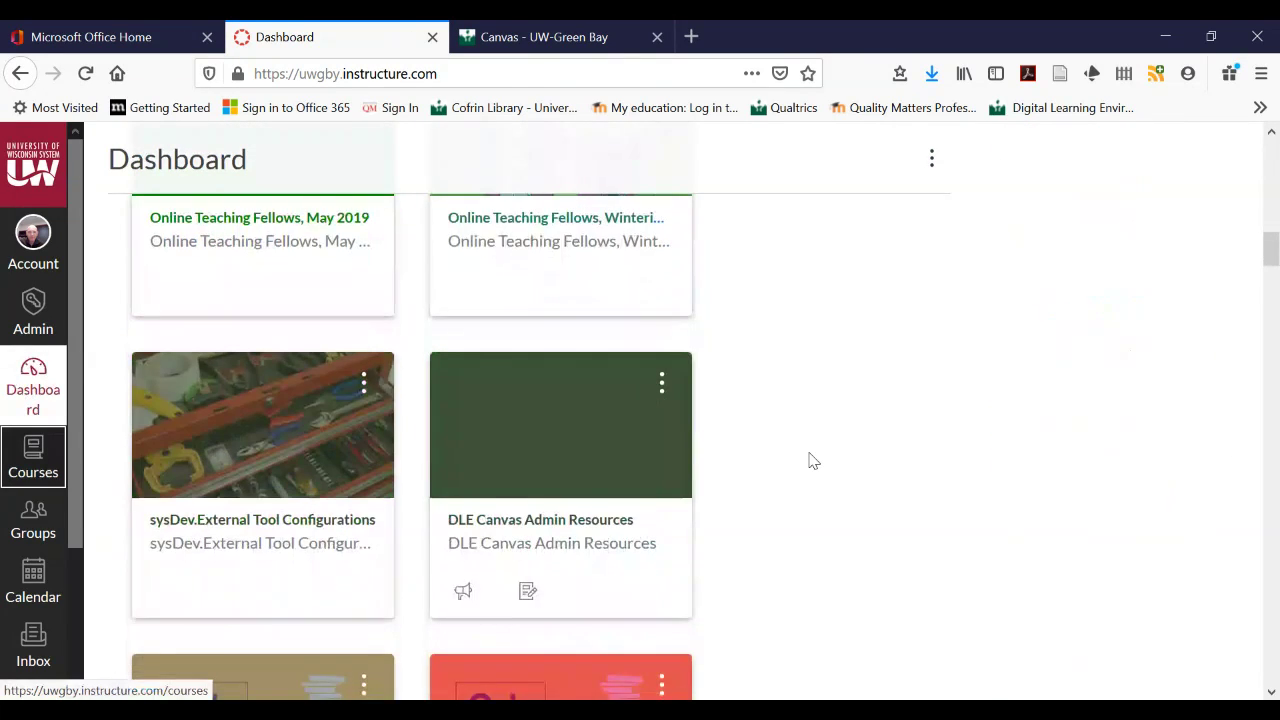
{"action": "scroll", "coordinate": [812, 460], "scroll_direction": "down", "scroll_amount": 7}
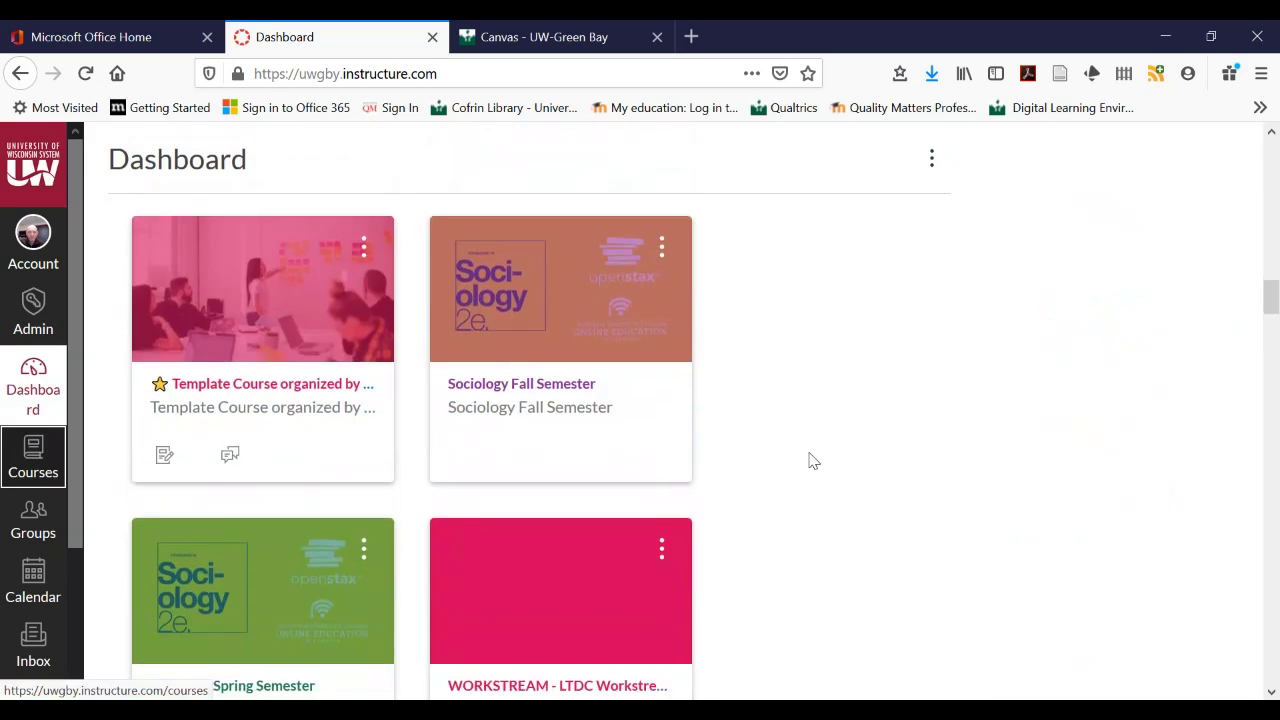
{"action": "scroll", "coordinate": [812, 460], "scroll_direction": "down", "scroll_amount": 3}
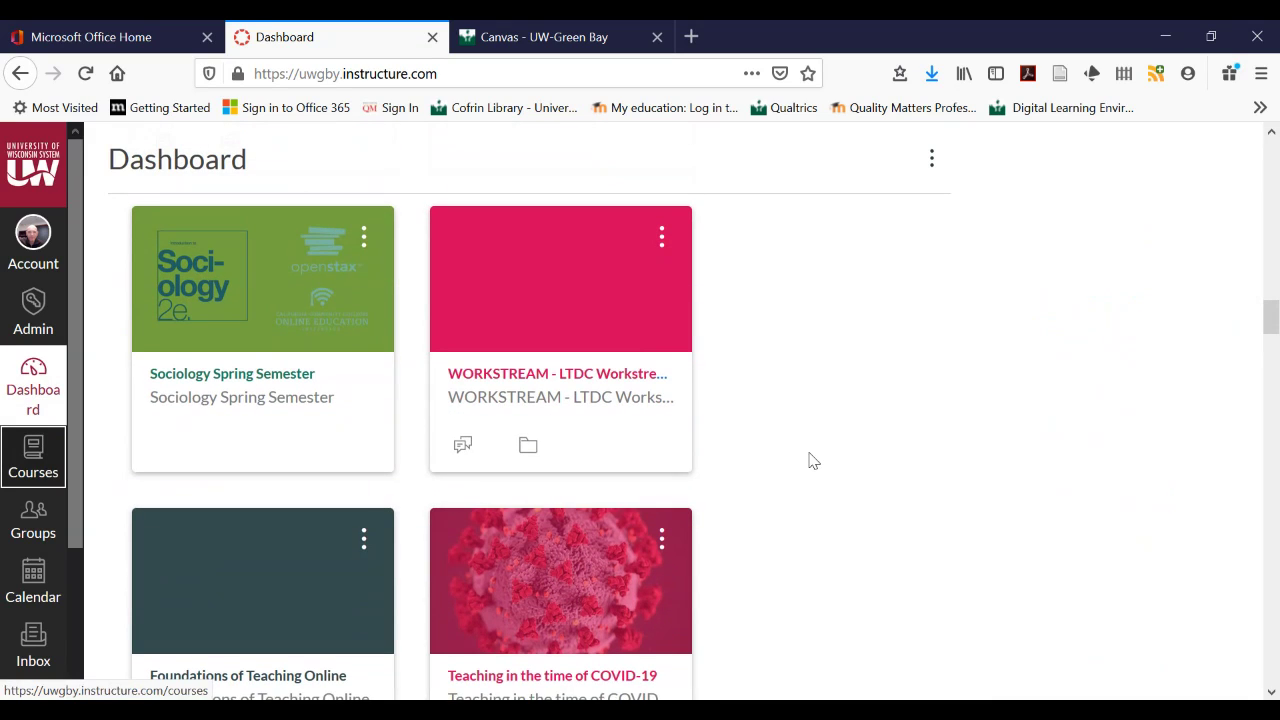
{"action": "left_click", "coordinate": [215, 403]}
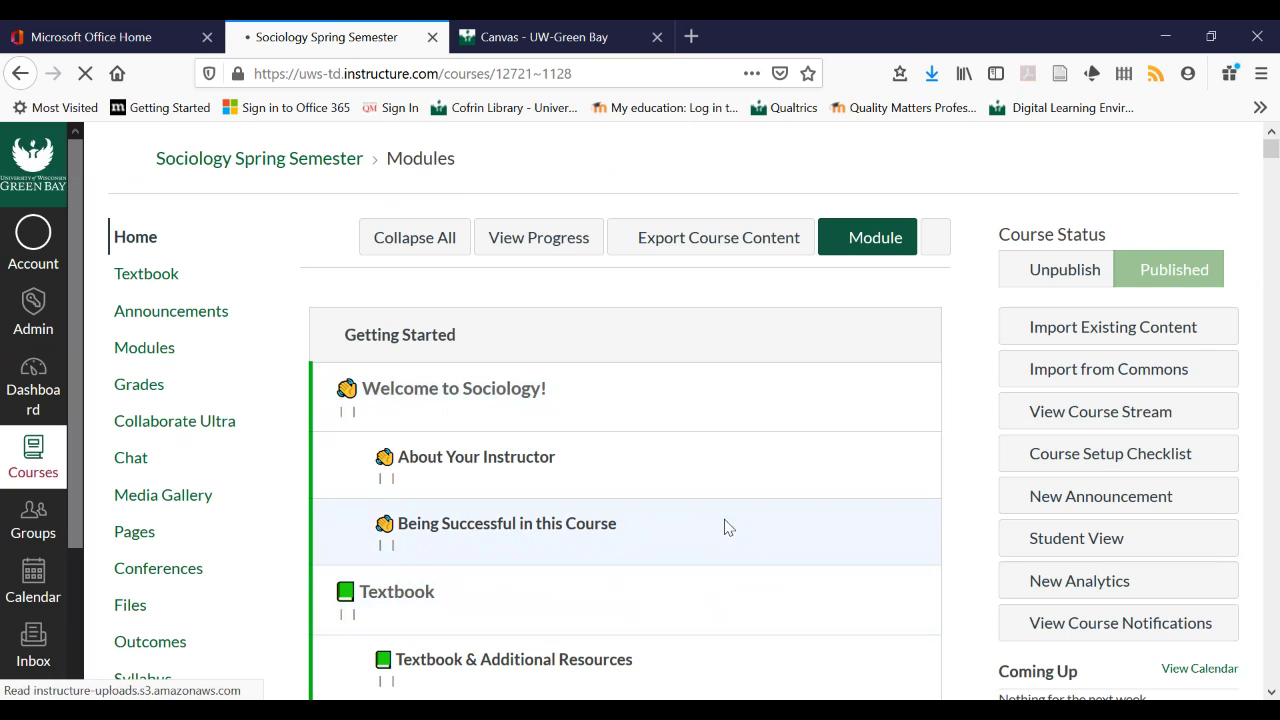
{"action": "scroll", "coordinate": [728, 527], "scroll_direction": "down", "scroll_amount": 1}
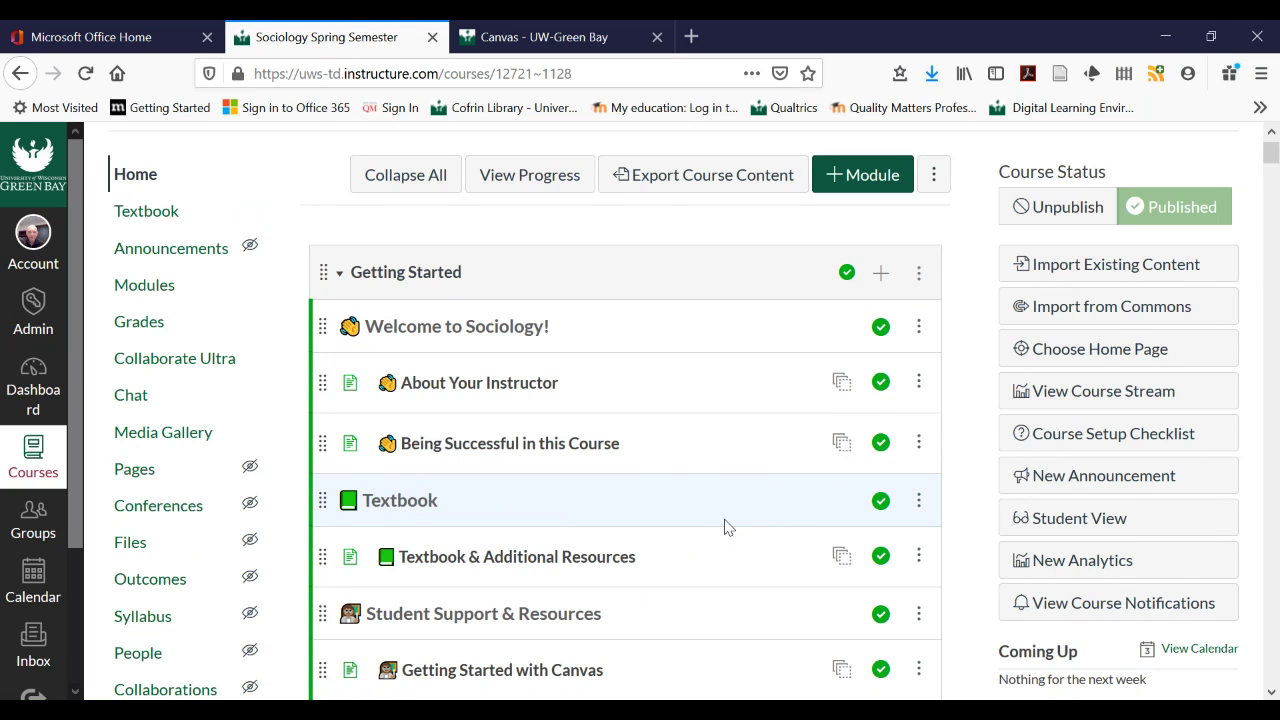
{"action": "scroll", "coordinate": [728, 527], "scroll_direction": "down", "scroll_amount": 1}
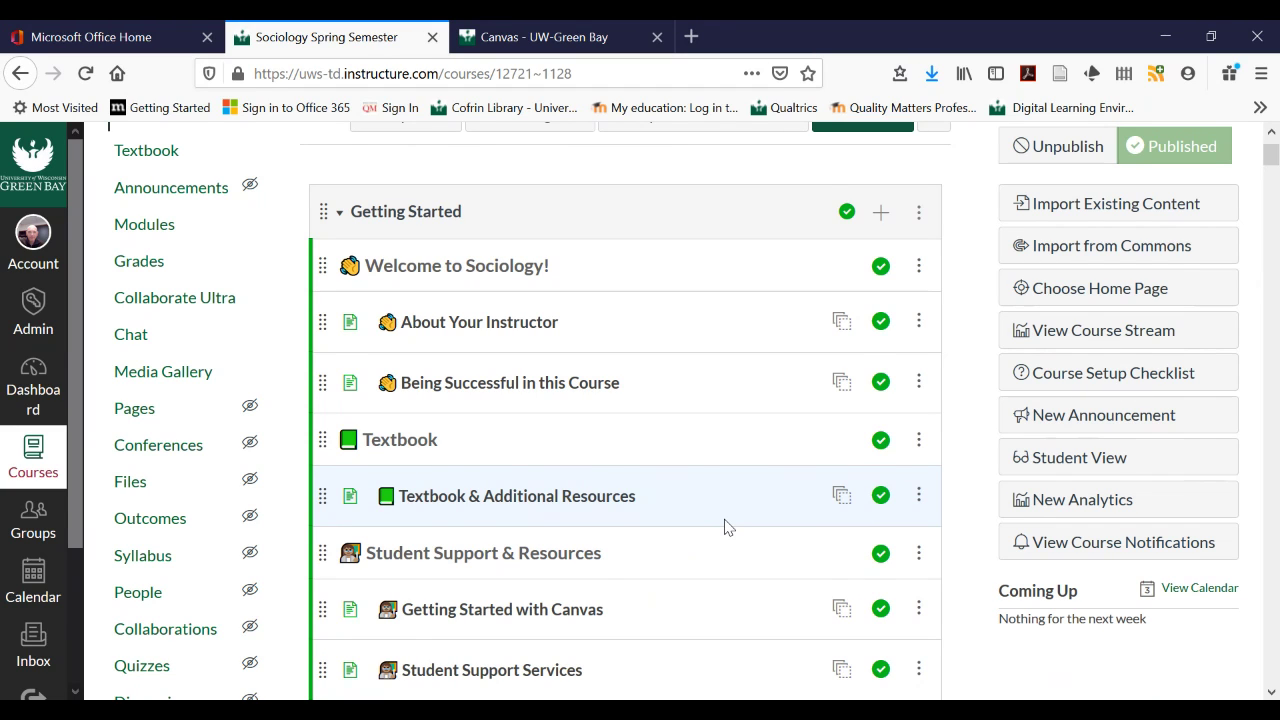
{"action": "scroll", "coordinate": [728, 527], "scroll_direction": "up", "scroll_amount": 2}
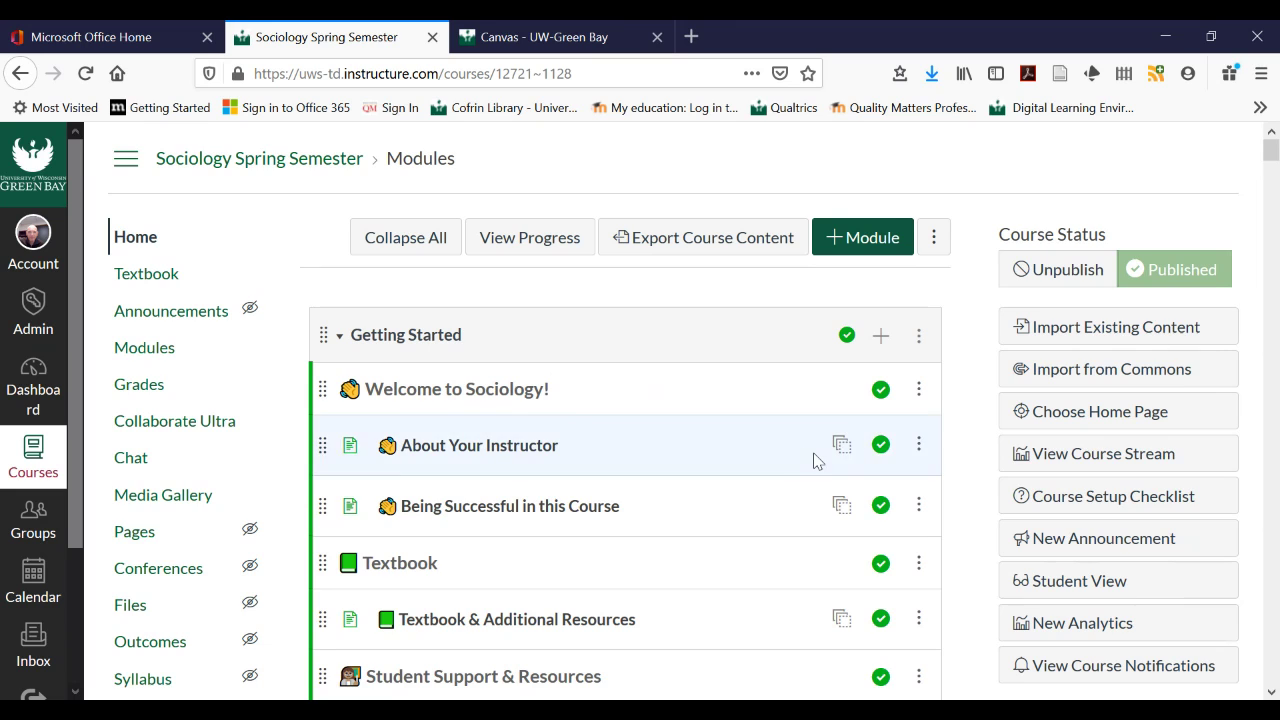
{"action": "scroll", "coordinate": [815, 440], "scroll_direction": "down", "scroll_amount": 2}
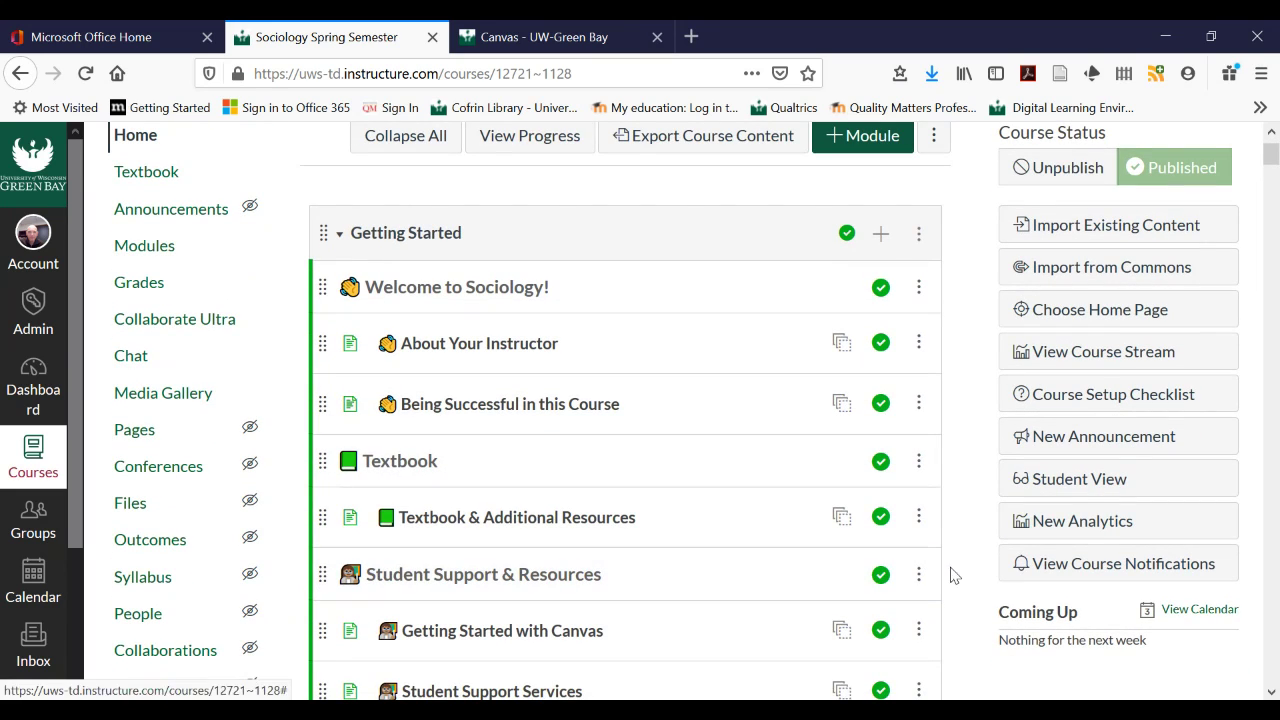
Open the notification settings of the Sociology Spring Semester course and look over its notification types
{"action": "left_click", "coordinate": [1054, 565]}
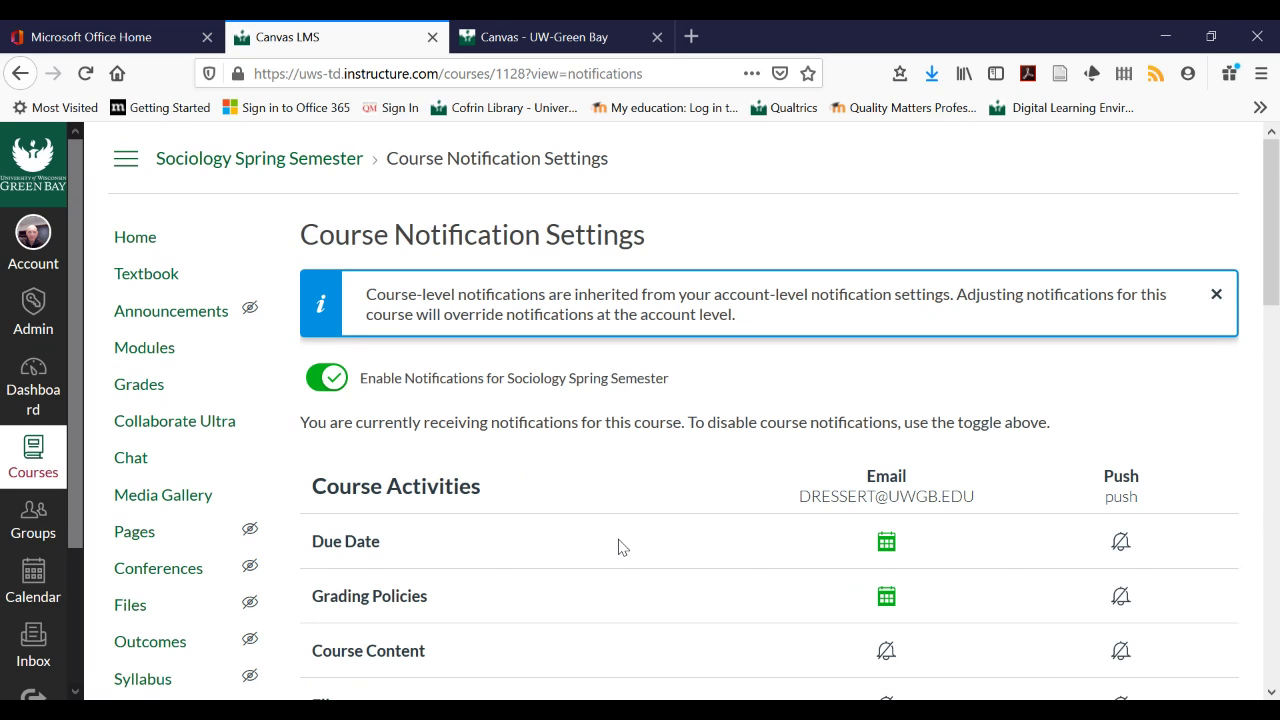
{"action": "scroll", "coordinate": [619, 547], "scroll_direction": "down", "scroll_amount": 2}
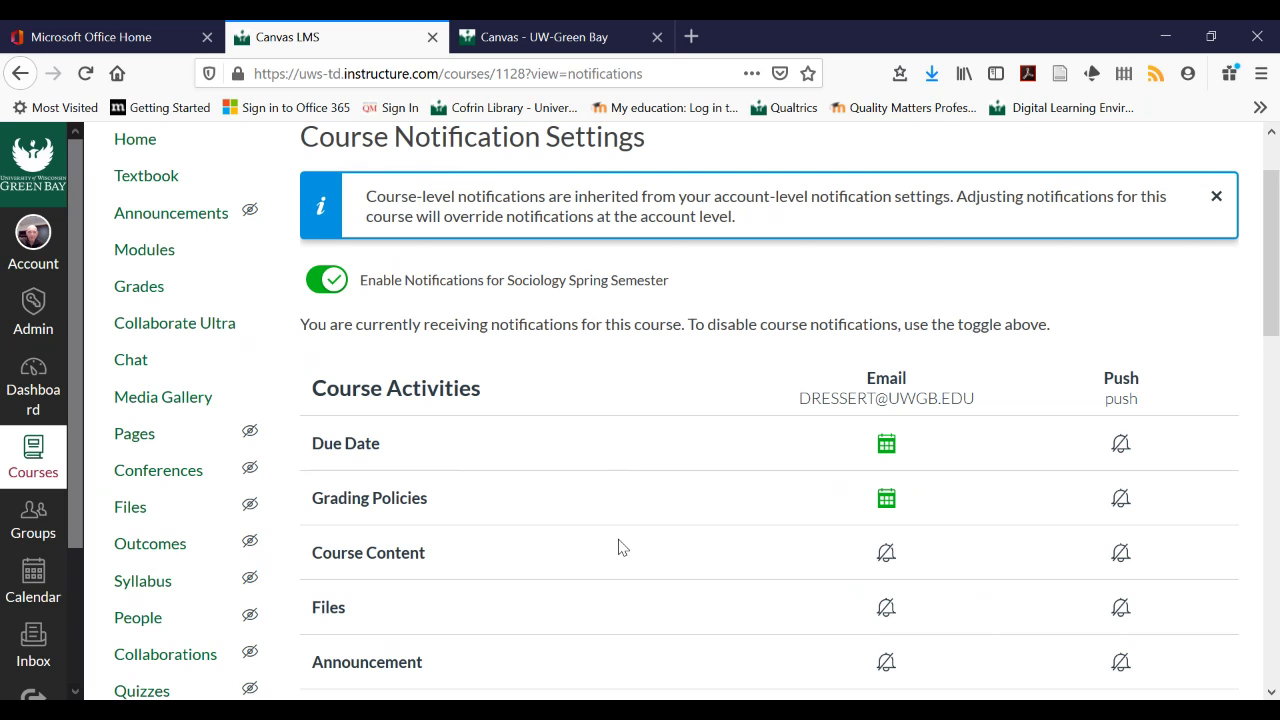
{"action": "scroll", "coordinate": [620, 547], "scroll_direction": "down", "scroll_amount": 5}
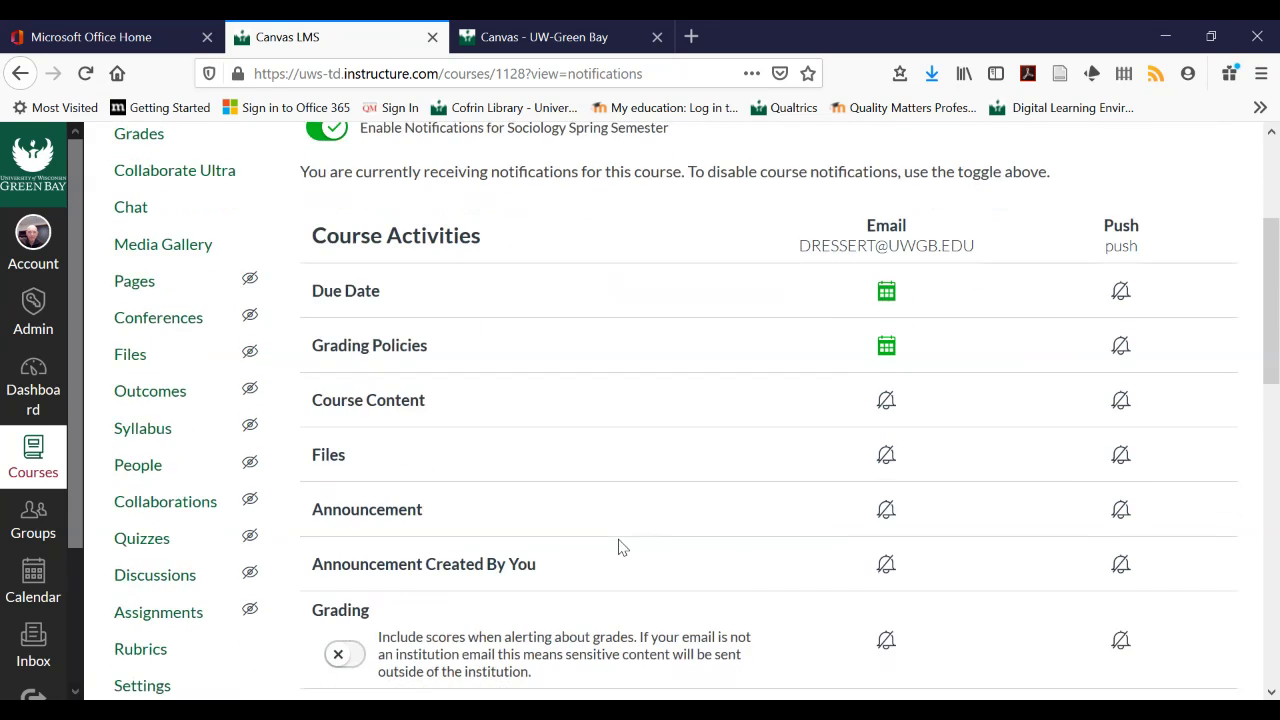
{"action": "scroll", "coordinate": [618, 547], "scroll_direction": "down", "scroll_amount": 3}
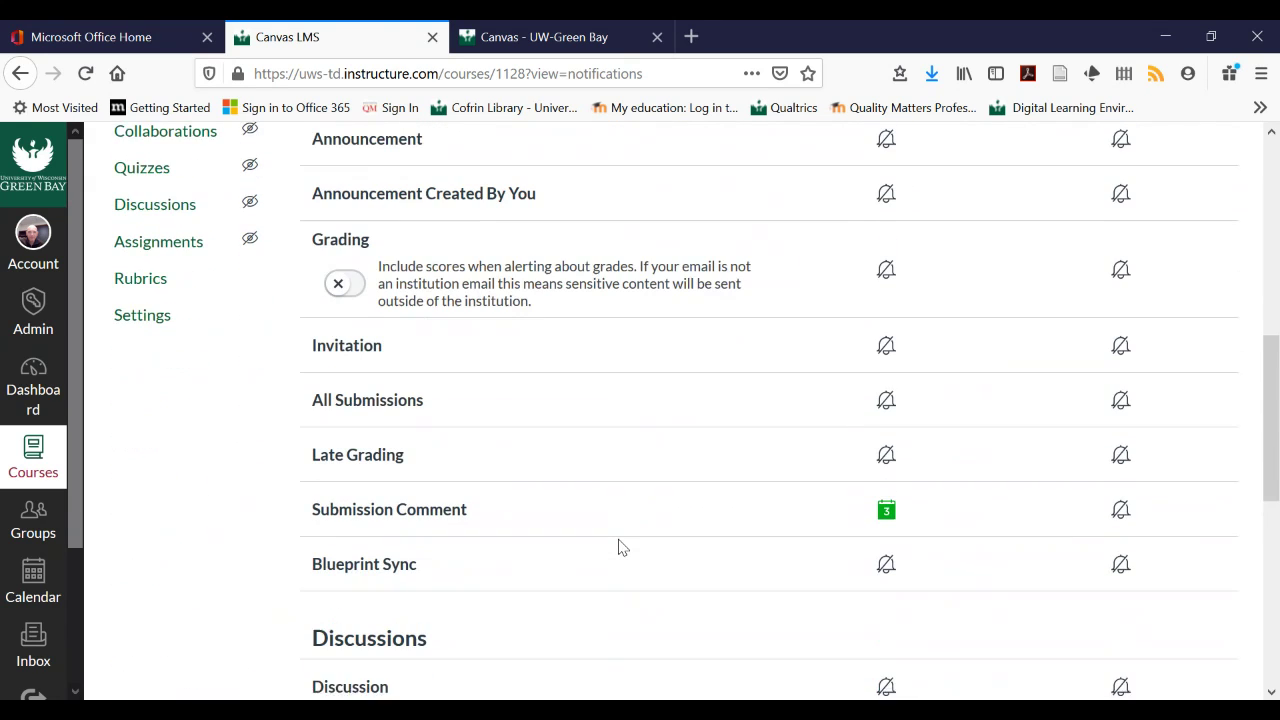
{"action": "scroll", "coordinate": [617, 543], "scroll_direction": "down", "scroll_amount": 3}
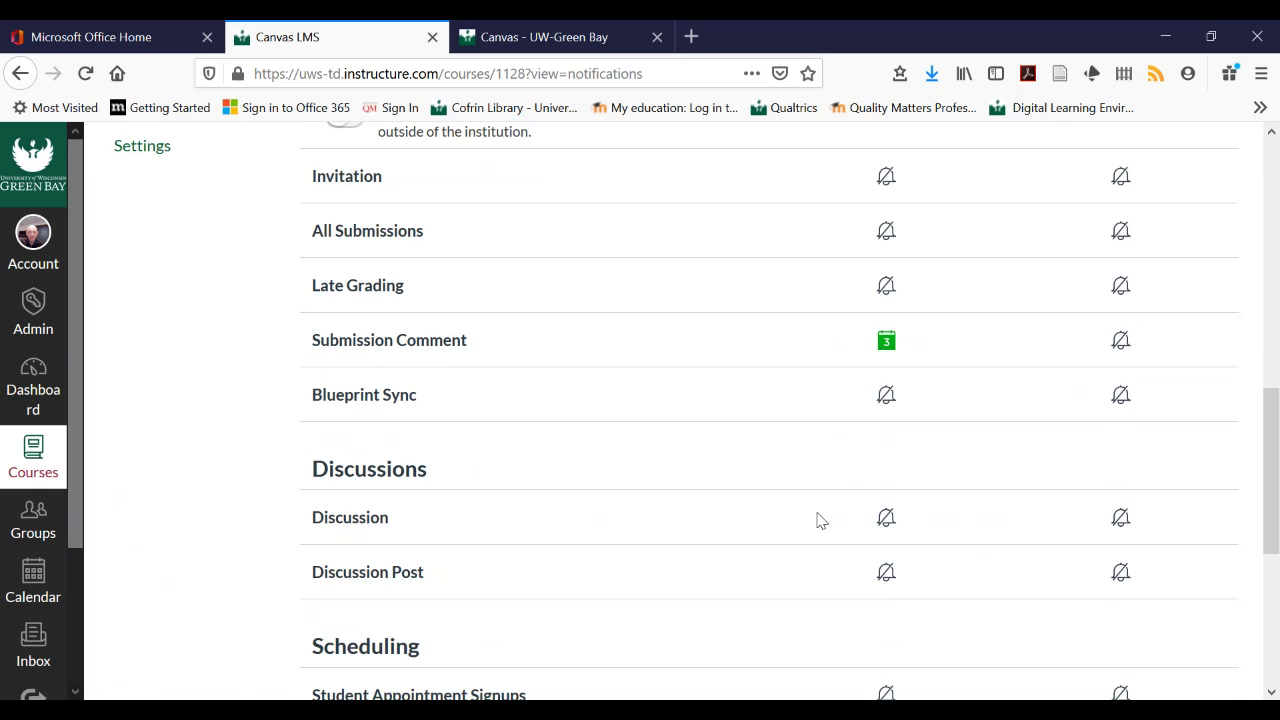
Set the course's Discussion email notification to "Notify immediately" and return it to "Notifications off"
{"action": "left_click", "coordinate": [887, 520]}
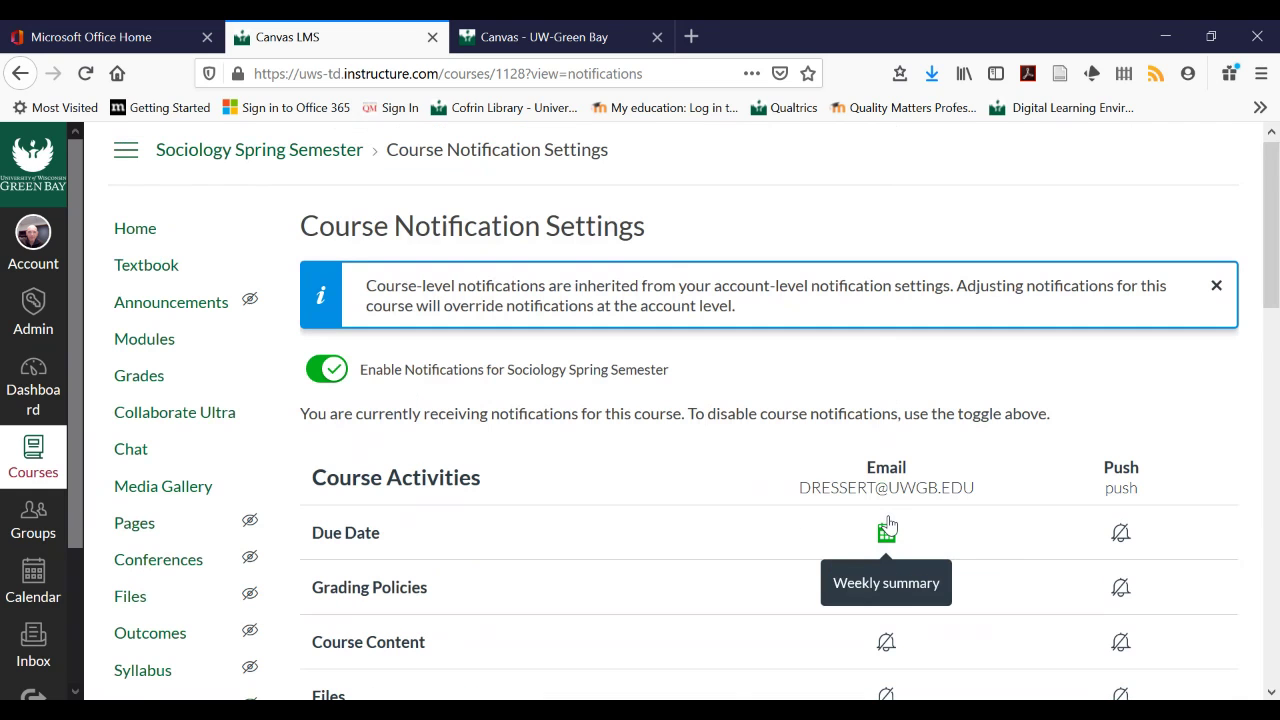
{"action": "scroll", "coordinate": [703, 654], "scroll_direction": "down", "scroll_amount": 6}
{"action": "scroll", "coordinate": [703, 654], "scroll_direction": "down", "scroll_amount": 4}
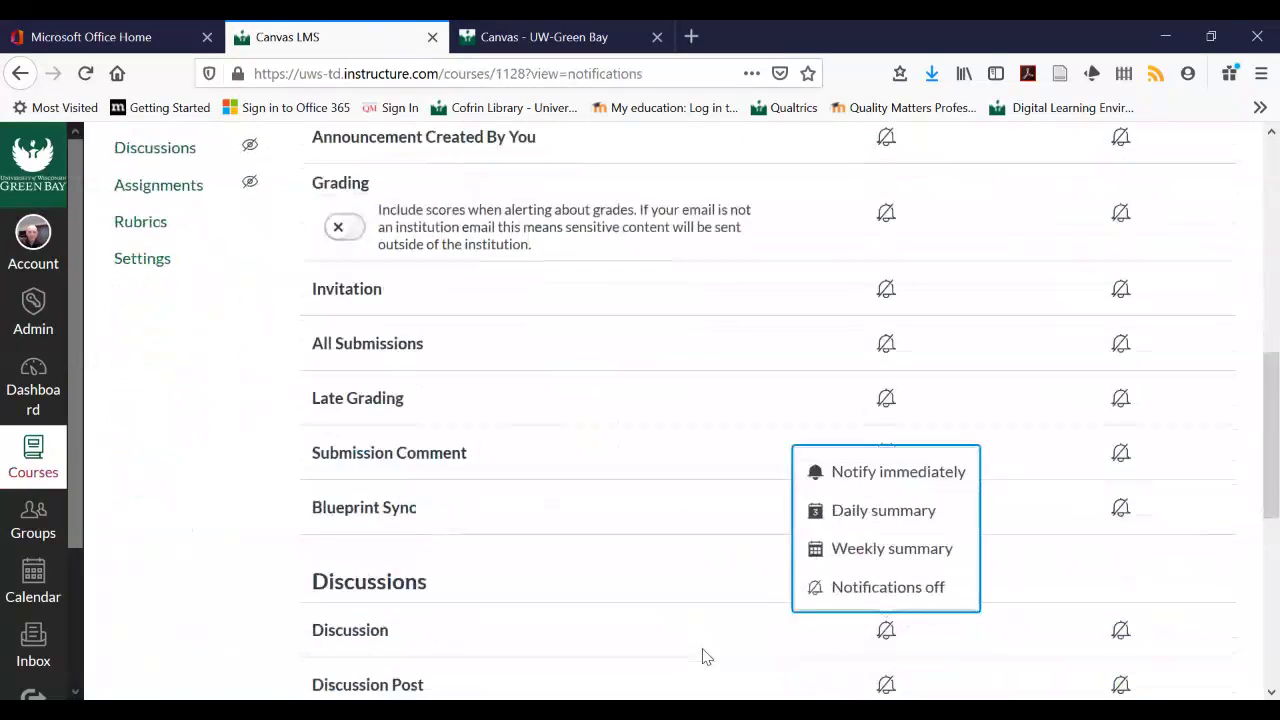
{"action": "scroll", "coordinate": [704, 650], "scroll_direction": "down", "scroll_amount": 2}
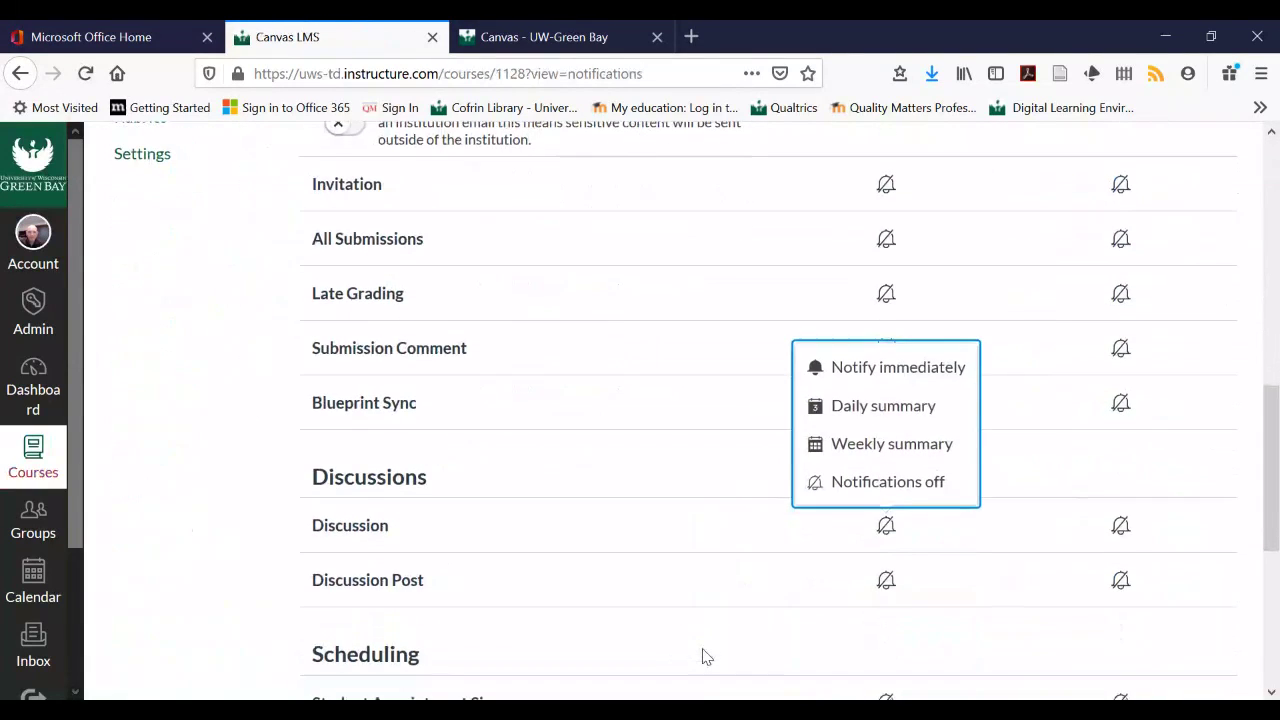
{"action": "left_click", "coordinate": [893, 369]}
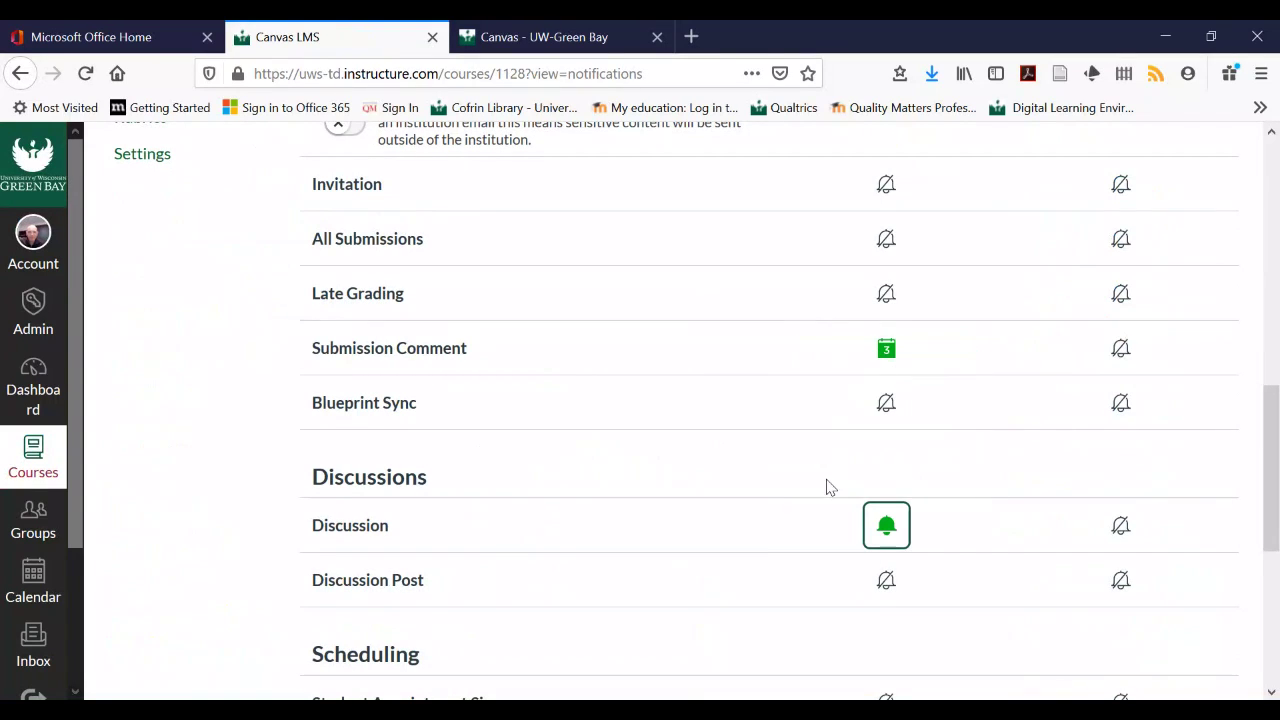
{"action": "left_click", "coordinate": [886, 530]}
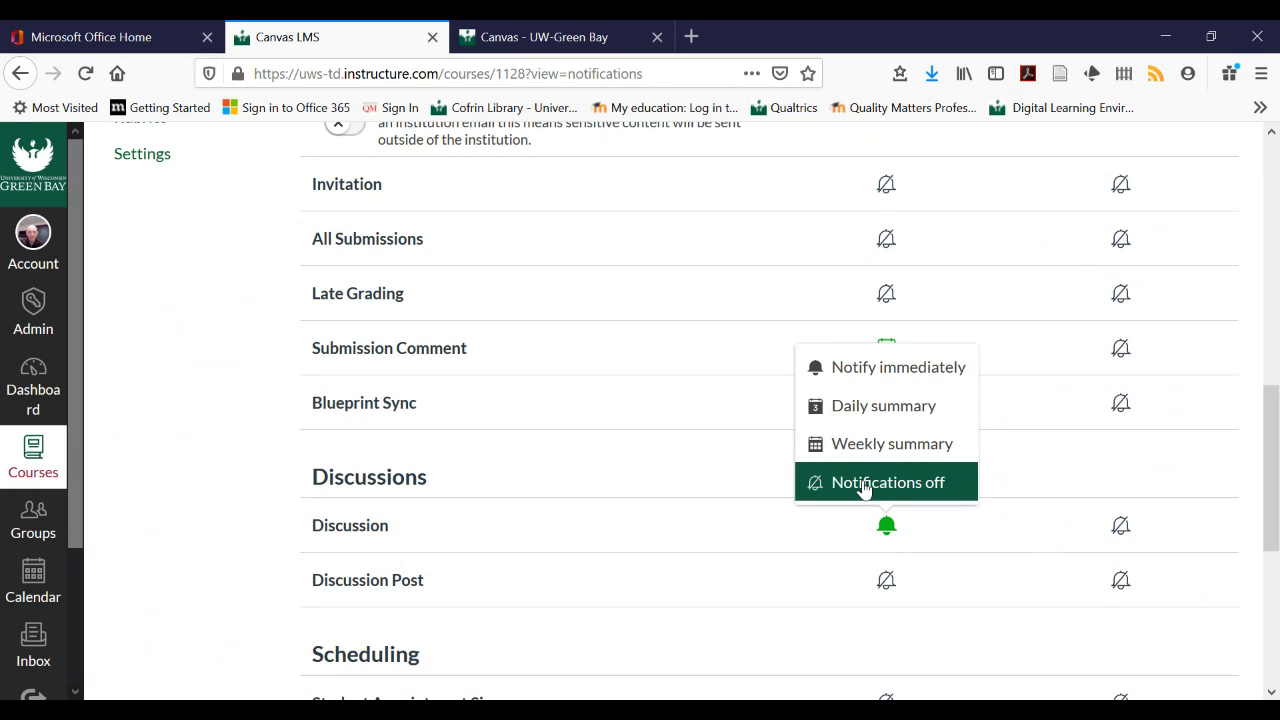
{"action": "left_click", "coordinate": [864, 484]}
{"action": "scroll", "coordinate": [699, 489], "scroll_direction": "down", "scroll_amount": 1}
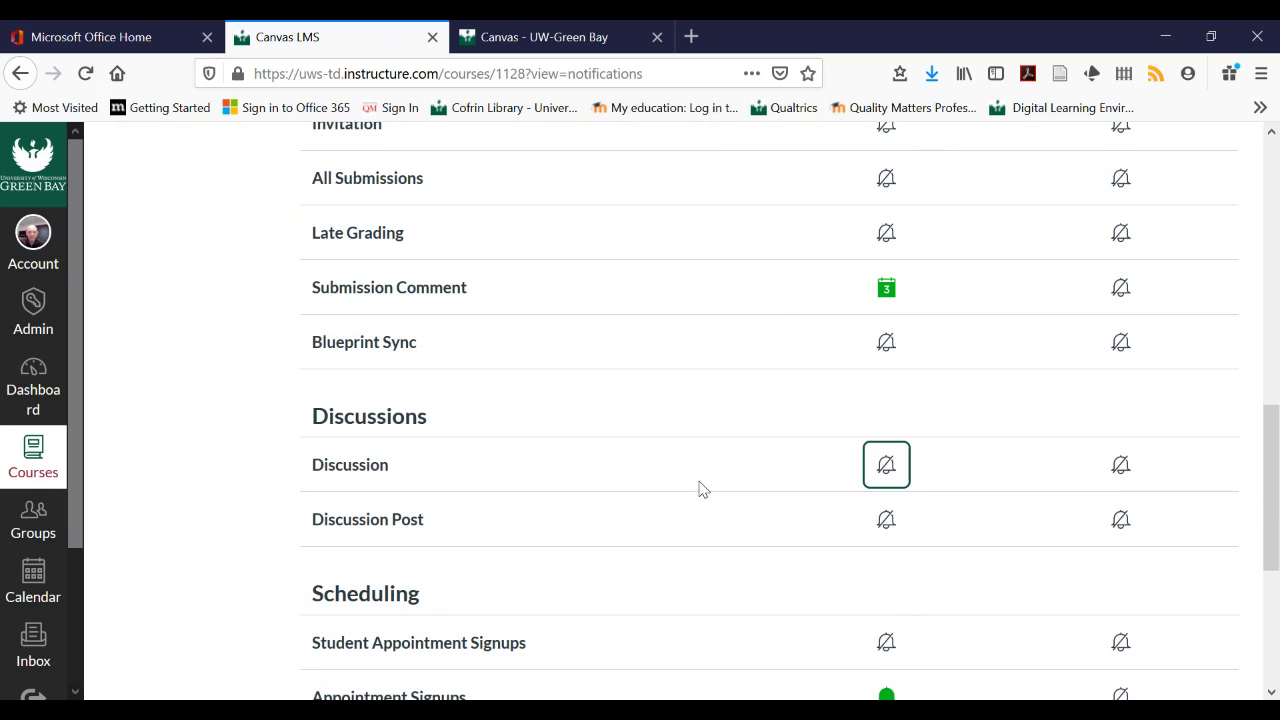
Return to the Sociology Spring Semester home page and start a new announcement
{"action": "scroll", "coordinate": [699, 489], "scroll_direction": "up", "scroll_amount": 6}
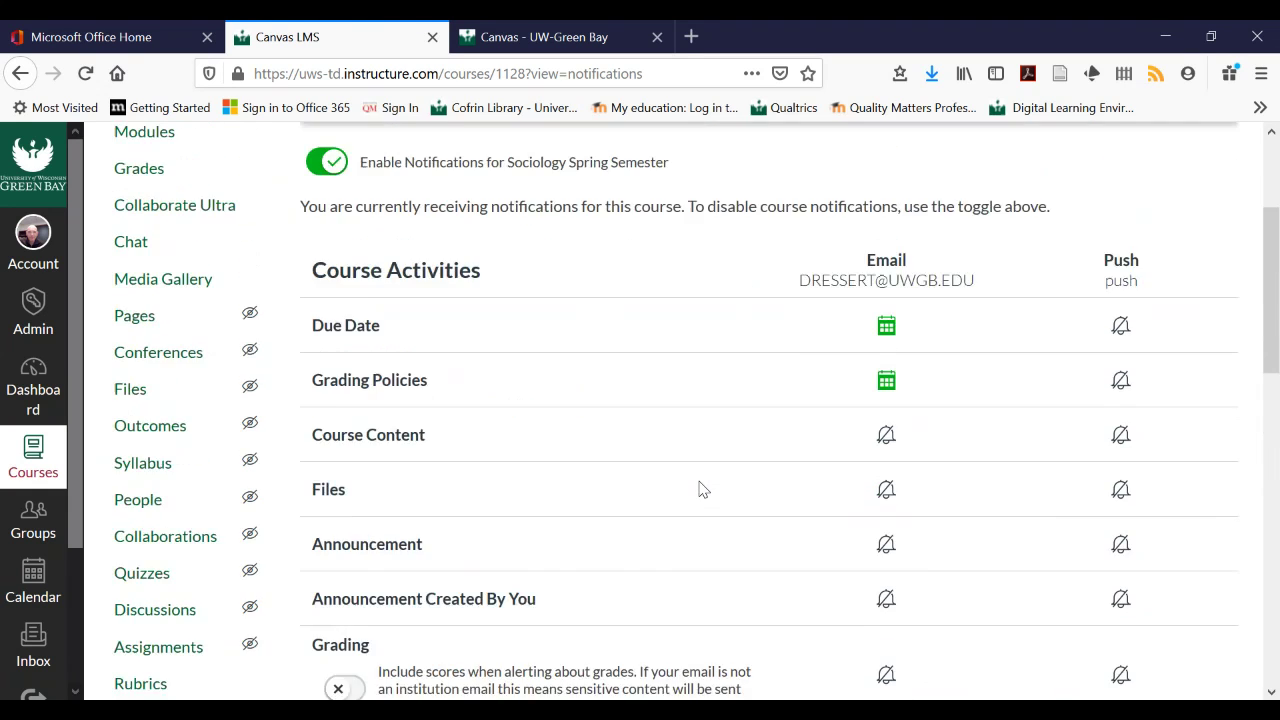
{"action": "scroll", "coordinate": [699, 489], "scroll_direction": "up", "scroll_amount": 2}
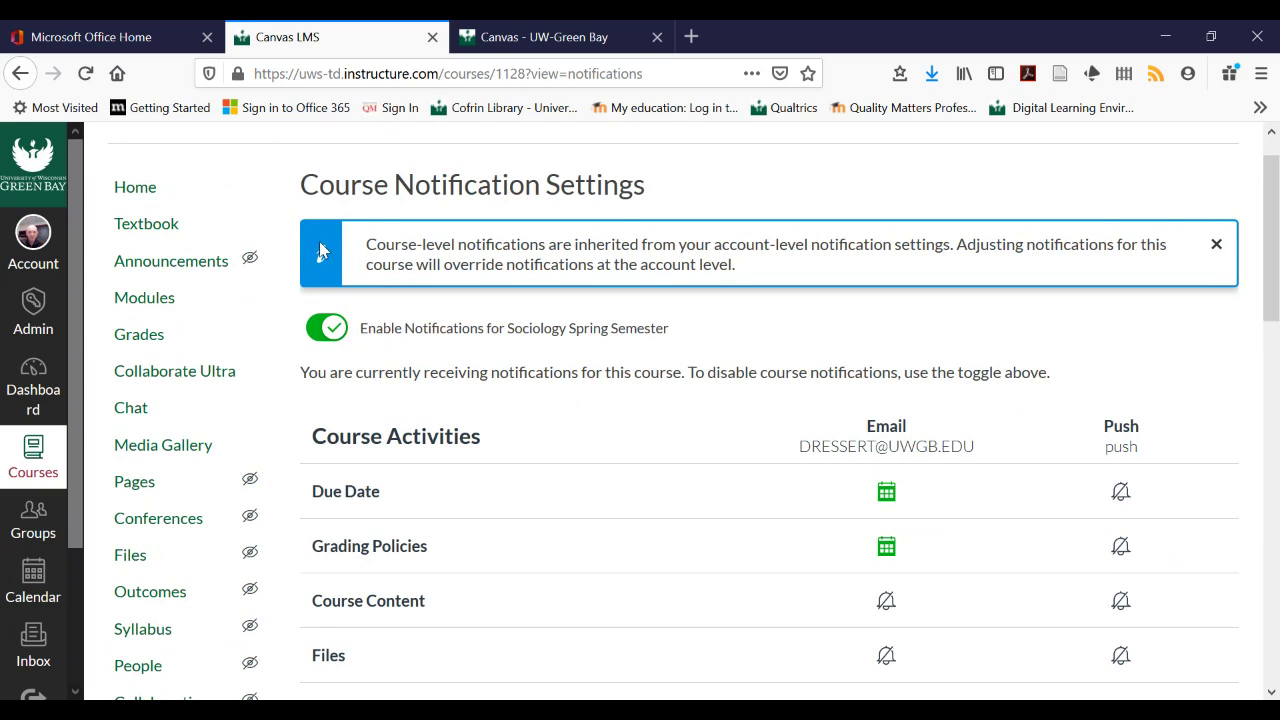
{"action": "left_click", "coordinate": [137, 190]}
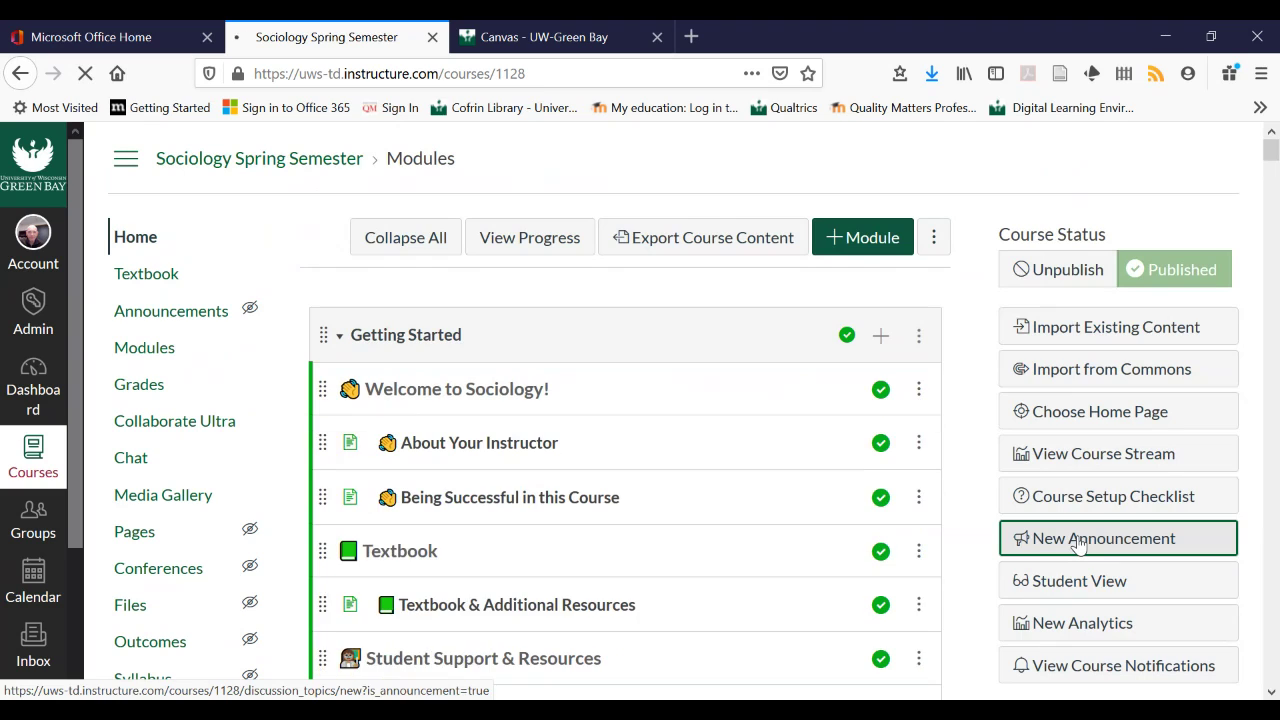
{"action": "left_click", "coordinate": [1078, 542]}
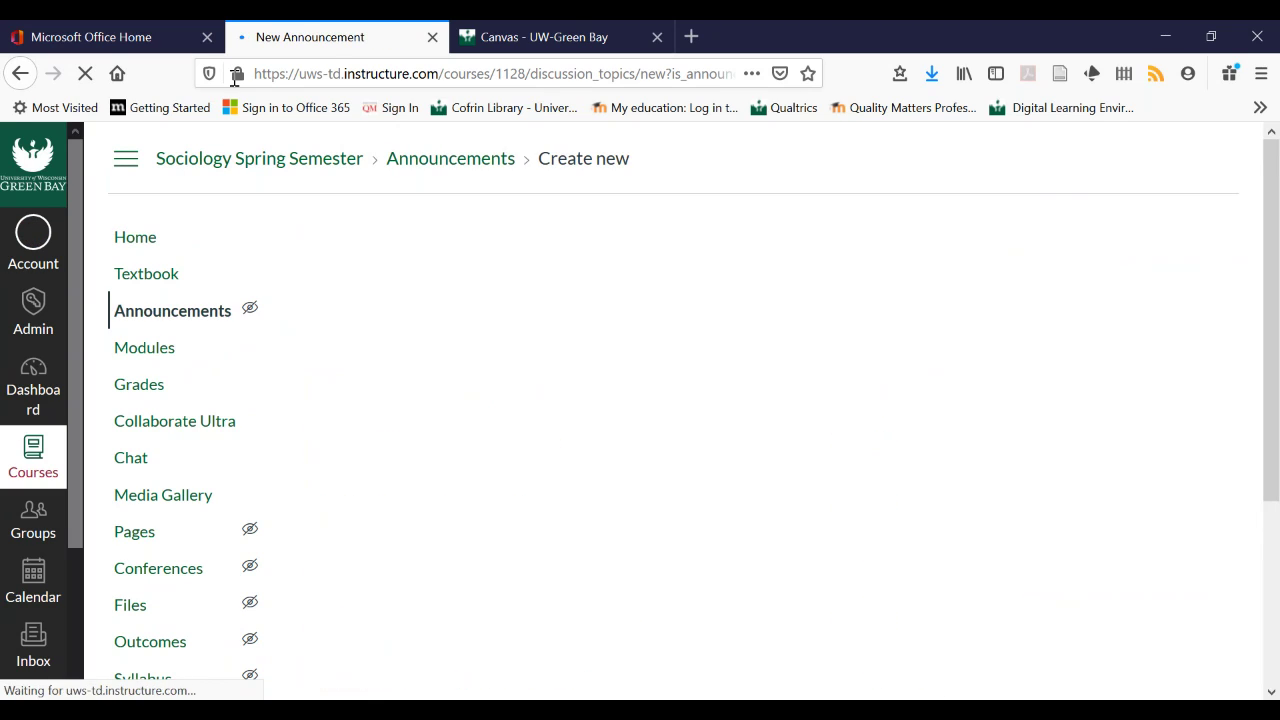
Leave the new announcement, return to the Sociology Spring Semester home page and view the course stream
{"action": "left_click", "coordinate": [140, 238]}
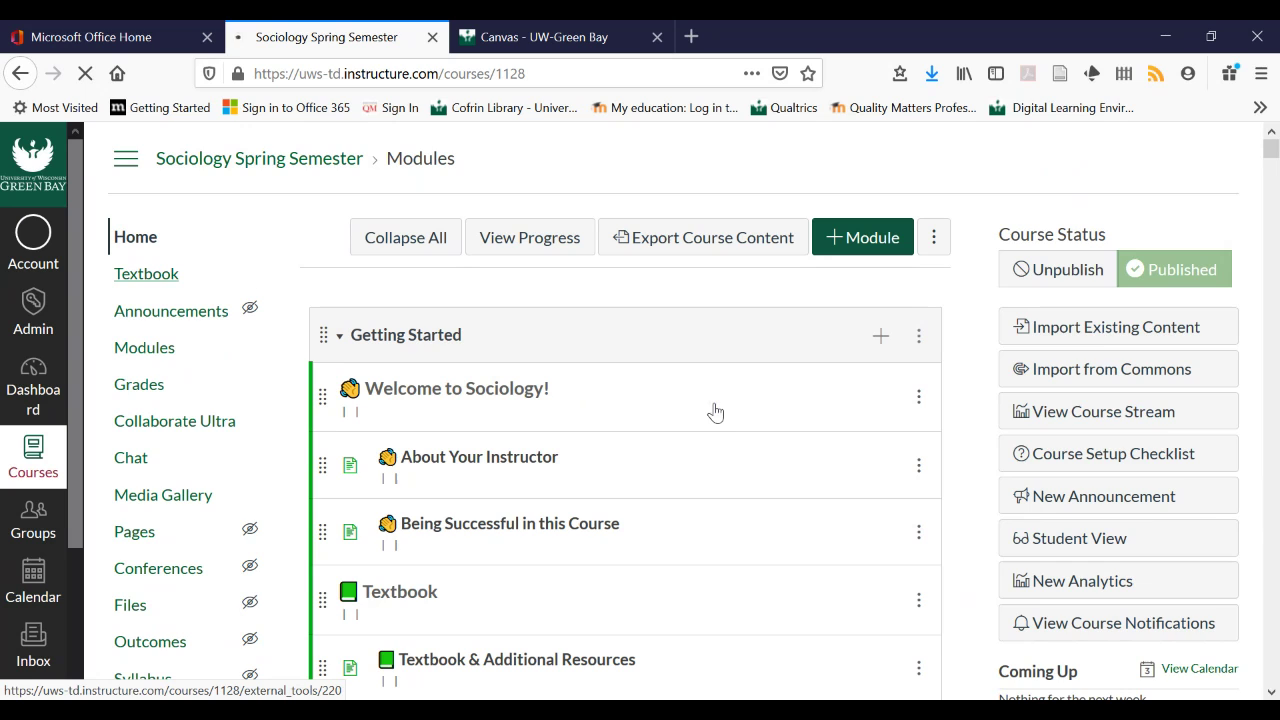
{"action": "scroll", "coordinate": [714, 409], "scroll_direction": "down", "scroll_amount": 1}
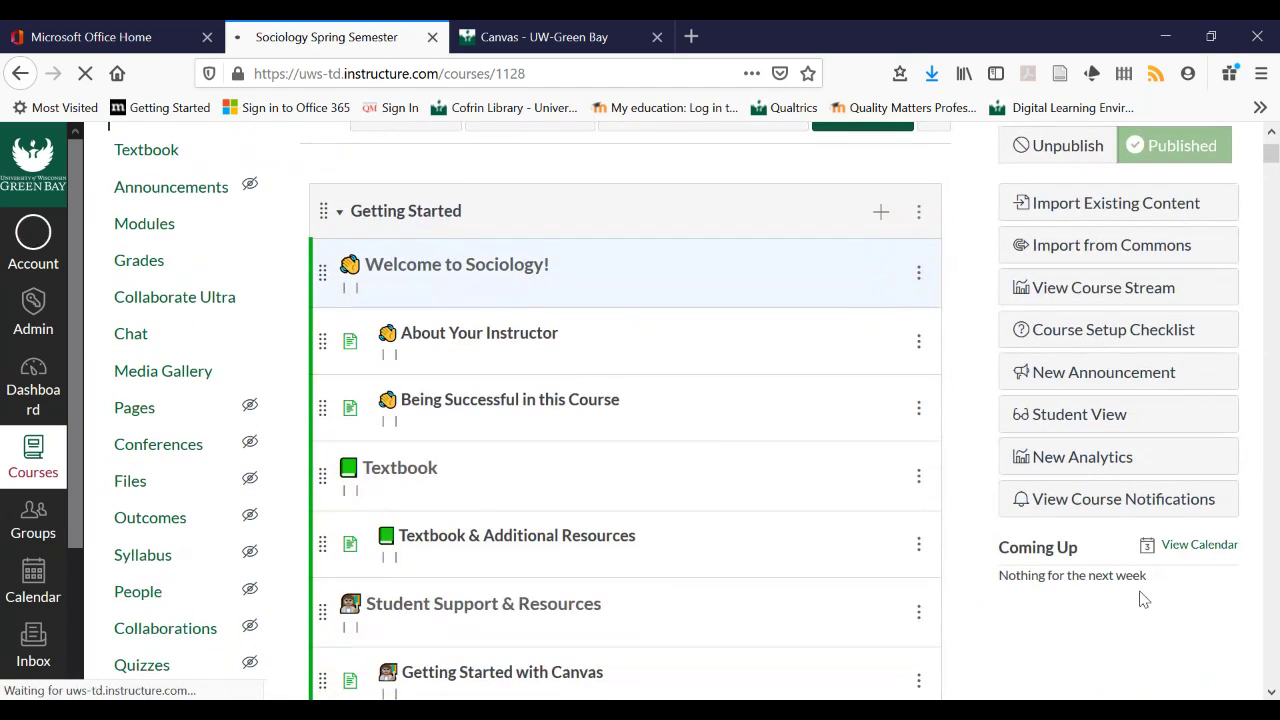
{"action": "scroll", "coordinate": [1138, 600], "scroll_direction": "down", "scroll_amount": 2}
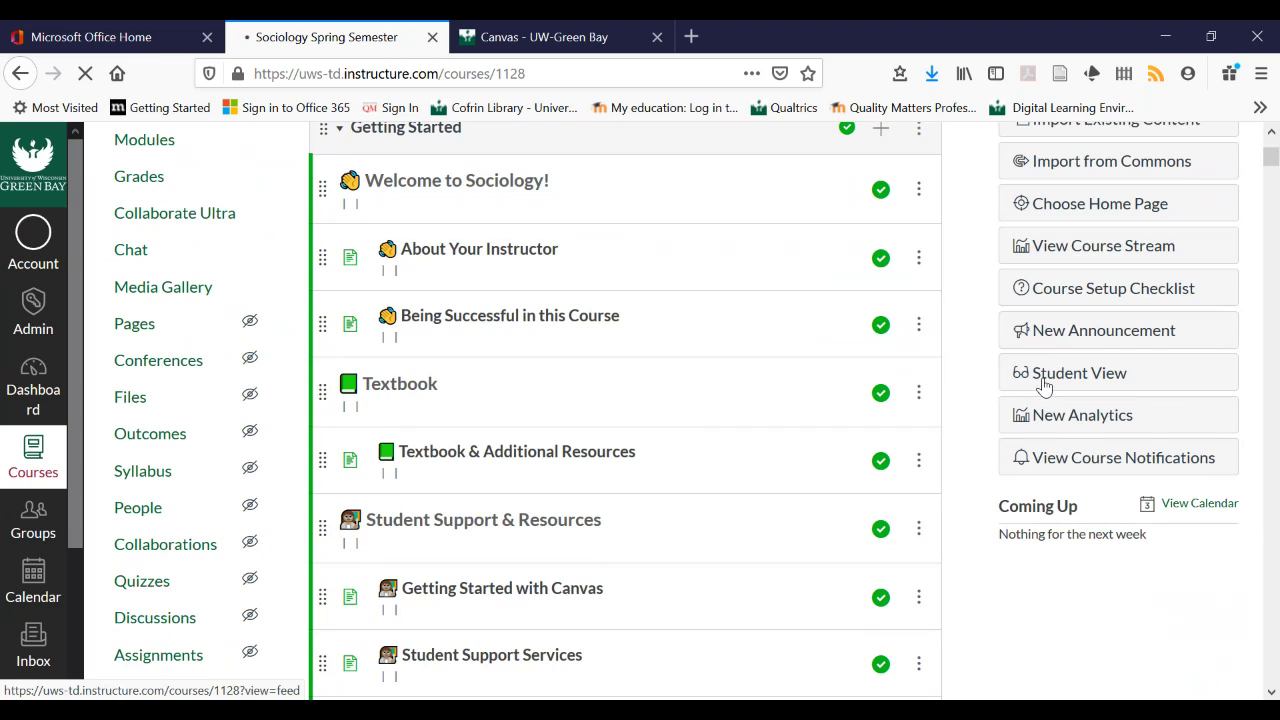
{"action": "key", "text": "Tab"}
{"action": "key", "text": "Tab"}
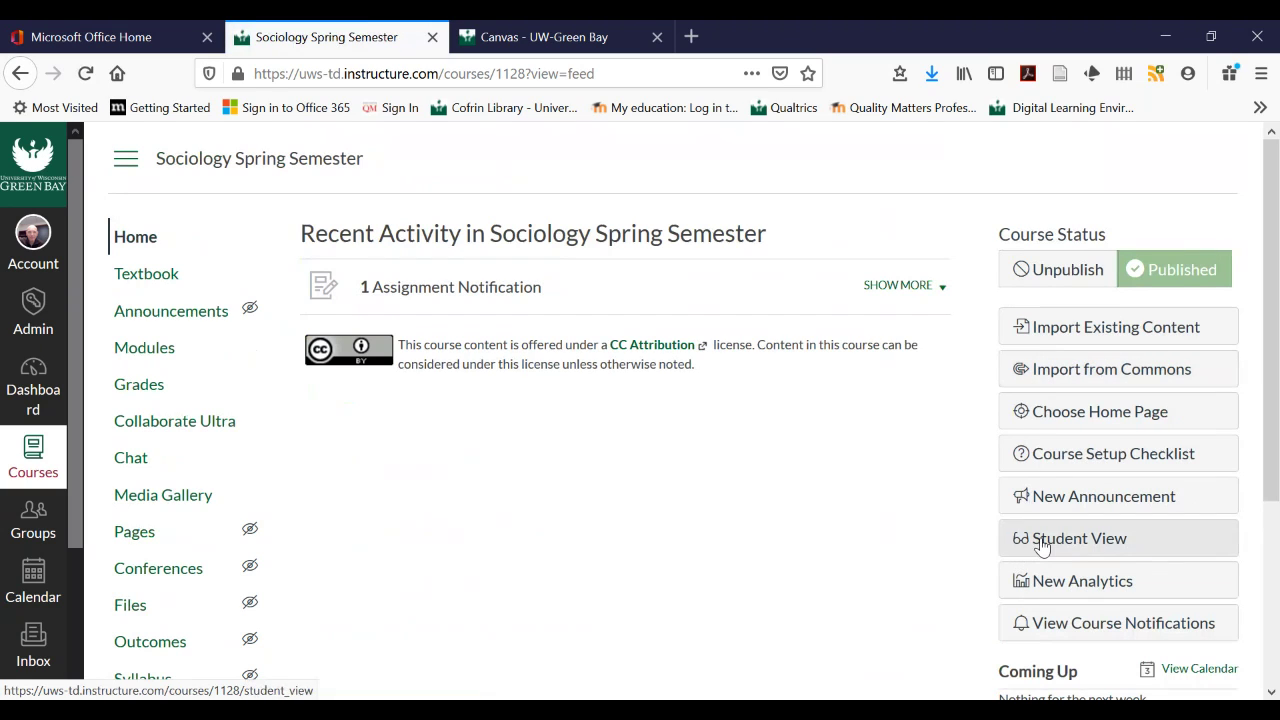
Enter Student View for the Sociology Spring Semester course and look through its weekly modules as a student
{"action": "left_click", "coordinate": [1040, 545]}
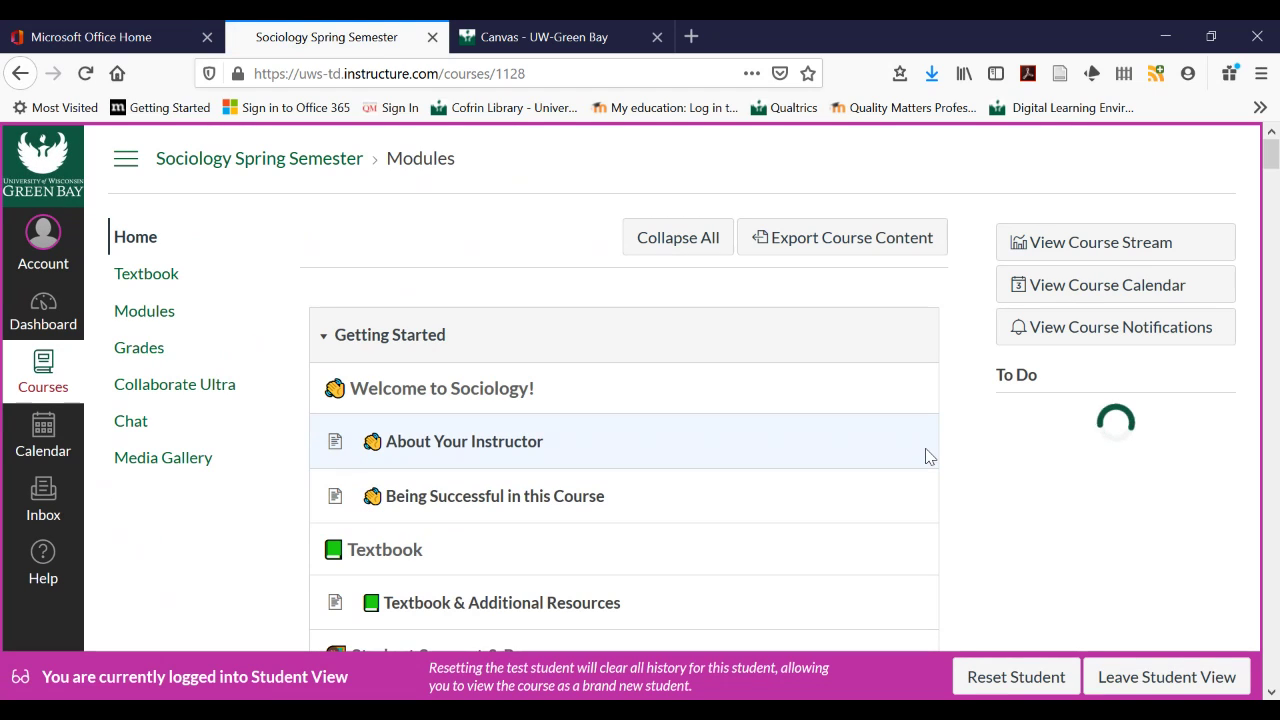
{"action": "scroll", "coordinate": [925, 456], "scroll_direction": "down", "scroll_amount": 1}
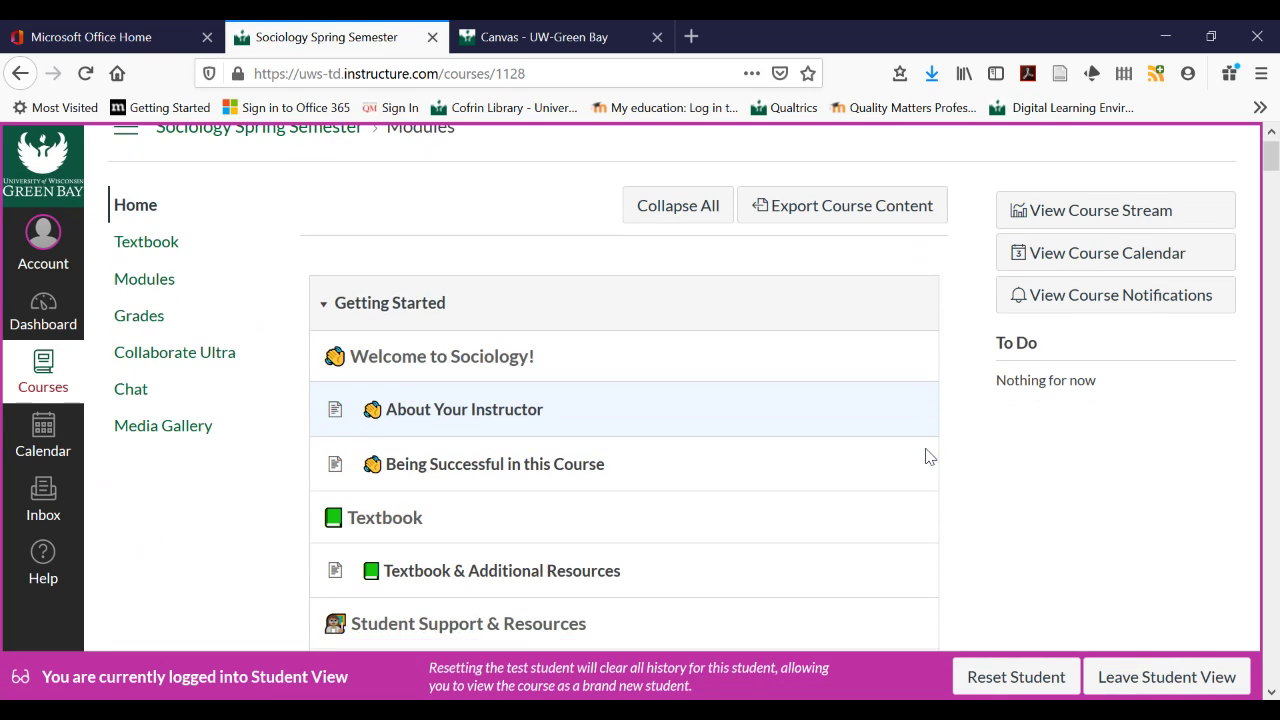
{"action": "scroll", "coordinate": [925, 456], "scroll_direction": "up", "scroll_amount": 1}
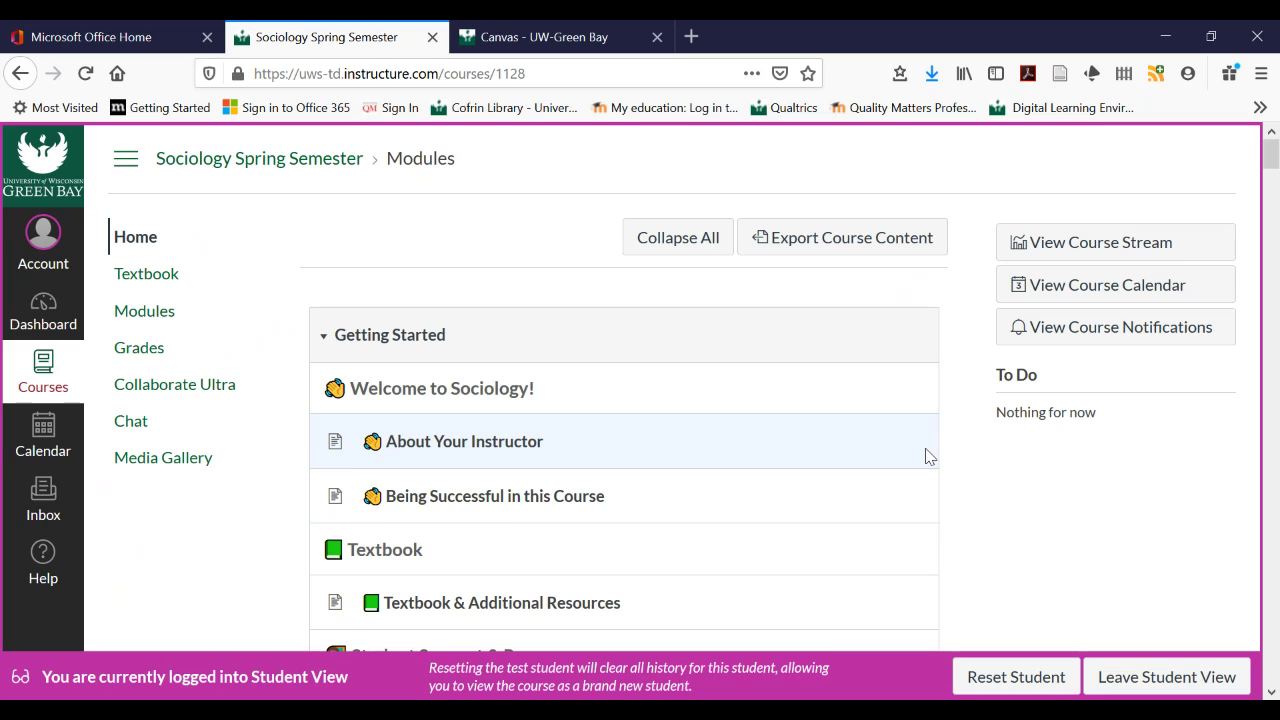
{"action": "scroll", "coordinate": [925, 456], "scroll_direction": "down", "scroll_amount": 1}
{"action": "scroll", "coordinate": [925, 456], "scroll_direction": "up", "scroll_amount": 1}
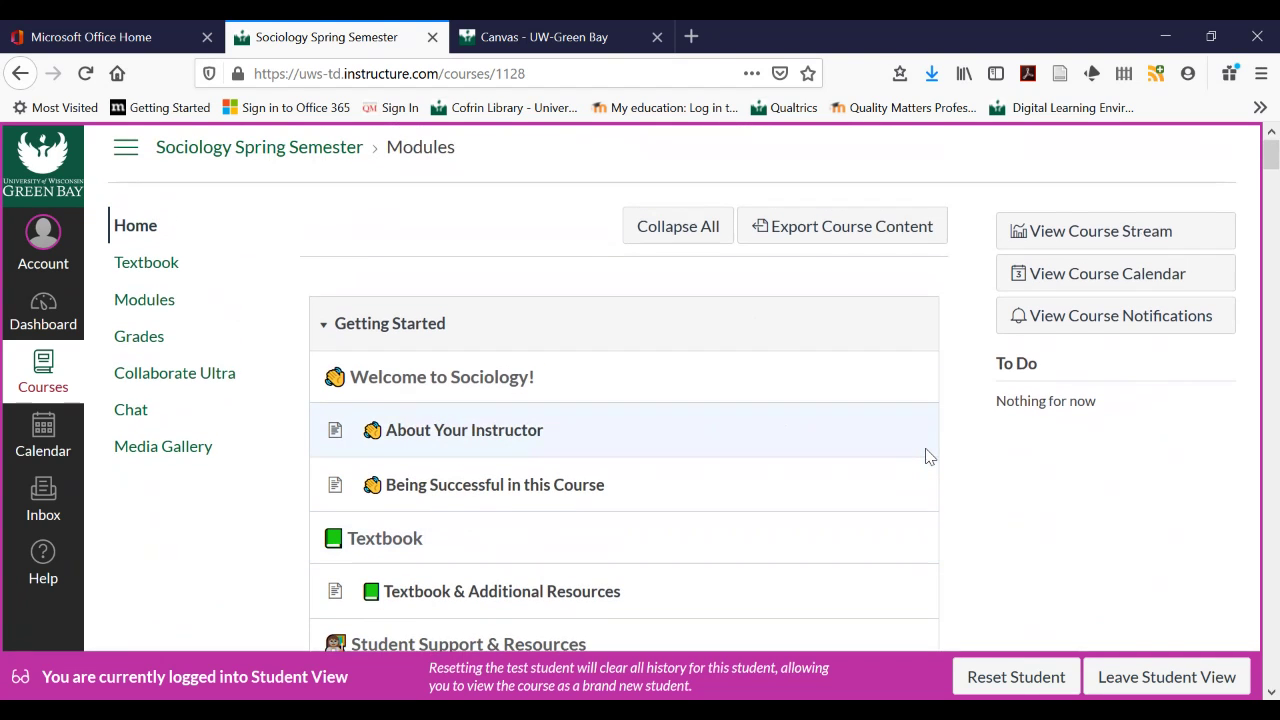
{"action": "scroll", "coordinate": [906, 405], "scroll_direction": "down", "scroll_amount": 3}
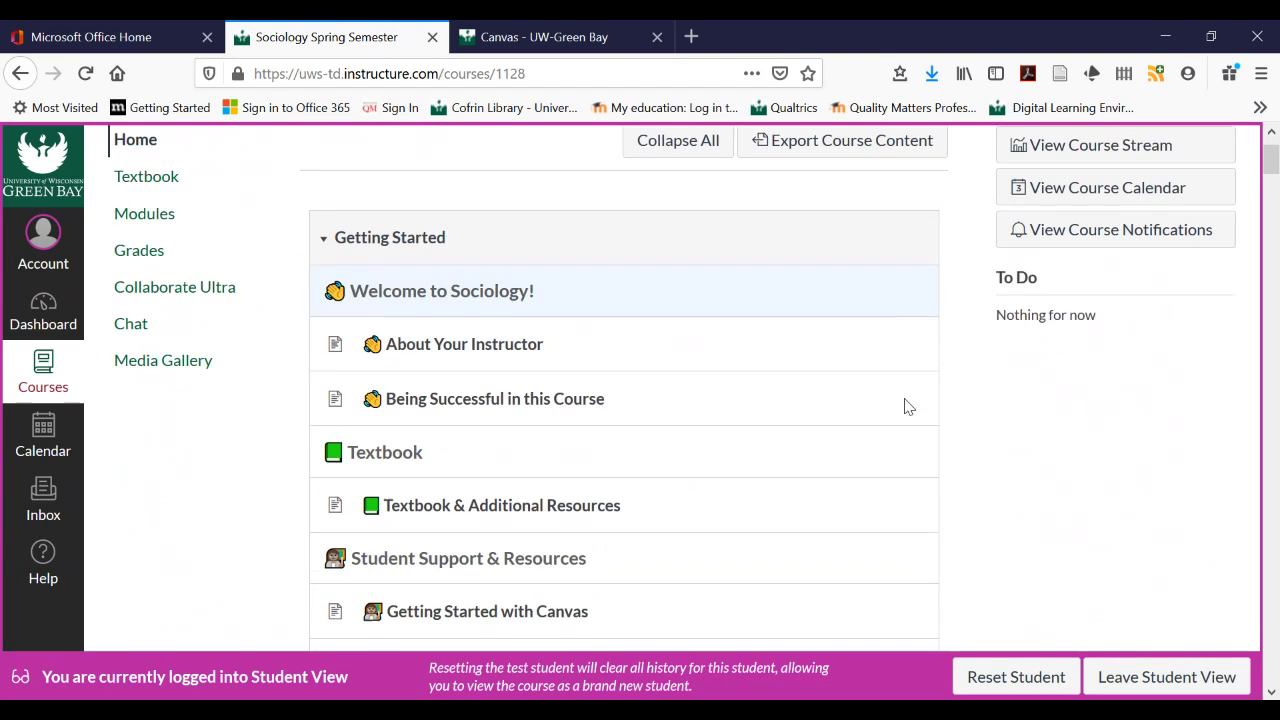
{"action": "scroll", "coordinate": [906, 406], "scroll_direction": "down", "scroll_amount": 12}
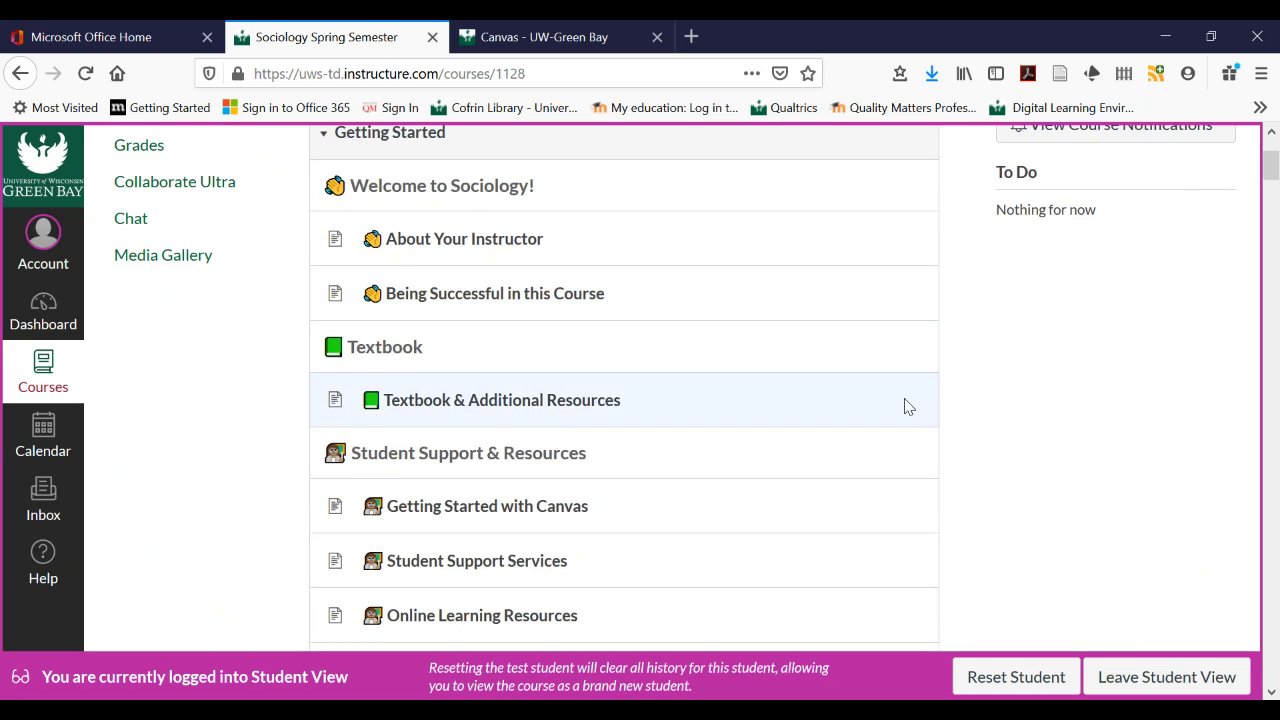
{"action": "scroll", "coordinate": [906, 406], "scroll_direction": "down", "scroll_amount": 20}
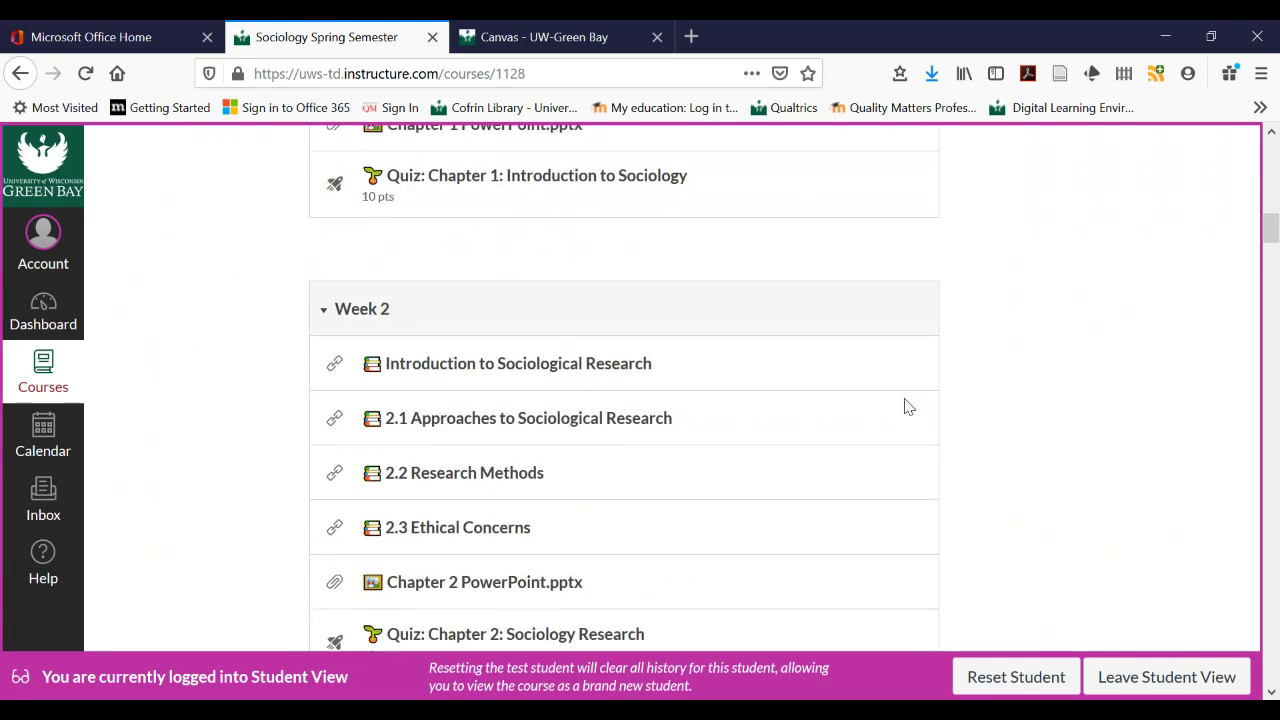
{"action": "scroll", "coordinate": [906, 406], "scroll_direction": "down", "scroll_amount": 20}
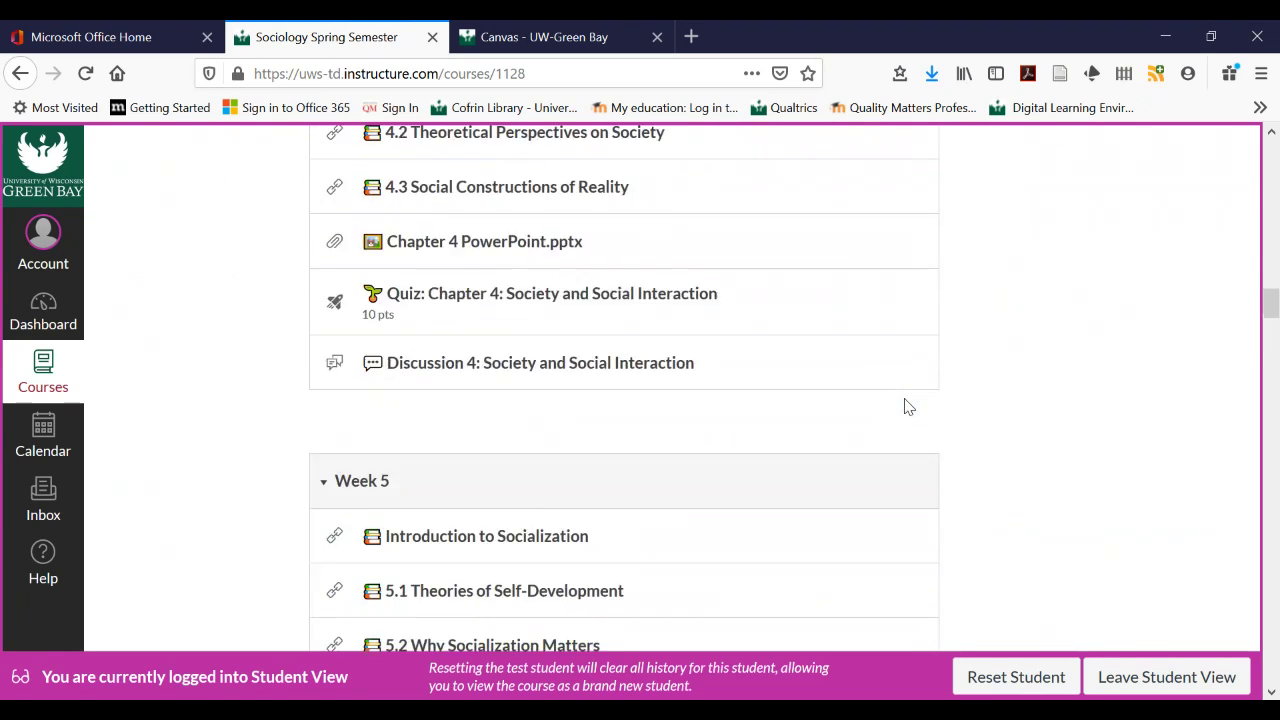
{"action": "scroll", "coordinate": [906, 406], "scroll_direction": "down", "scroll_amount": 7}
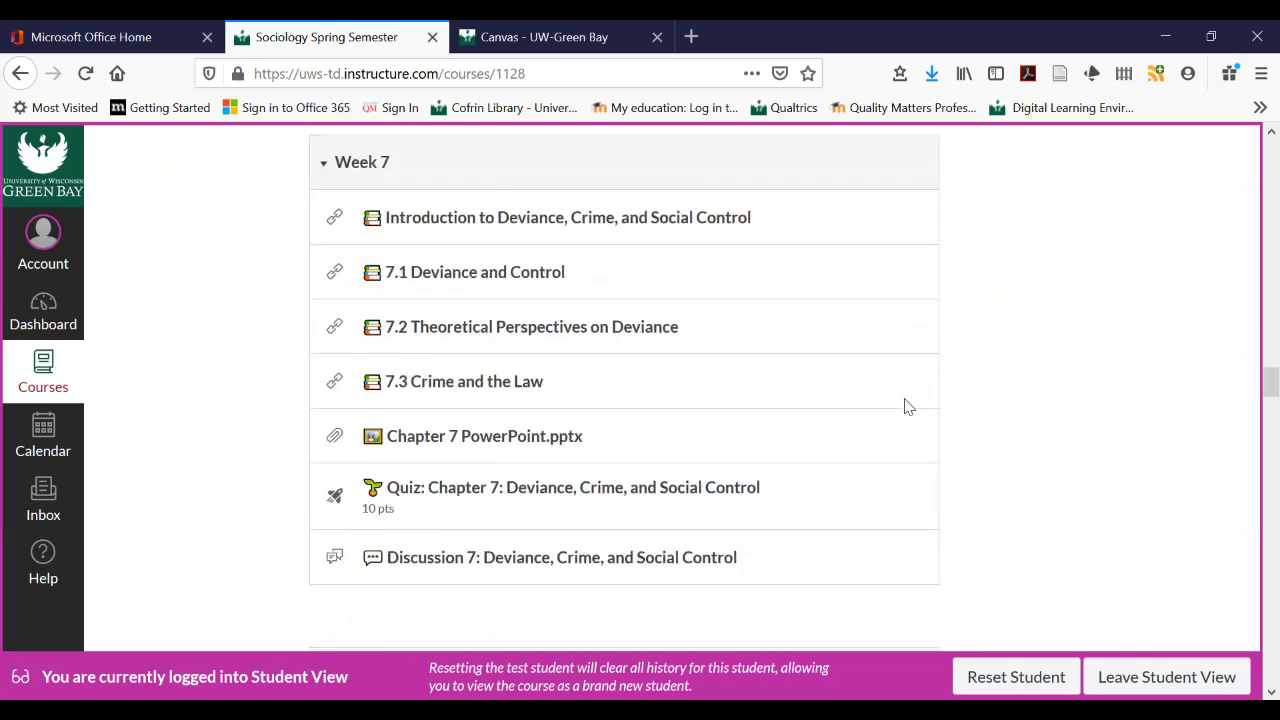
{"action": "scroll", "coordinate": [906, 406], "scroll_direction": "up", "scroll_amount": 17}
{"action": "scroll", "coordinate": [906, 406], "scroll_direction": "up", "scroll_amount": 20}
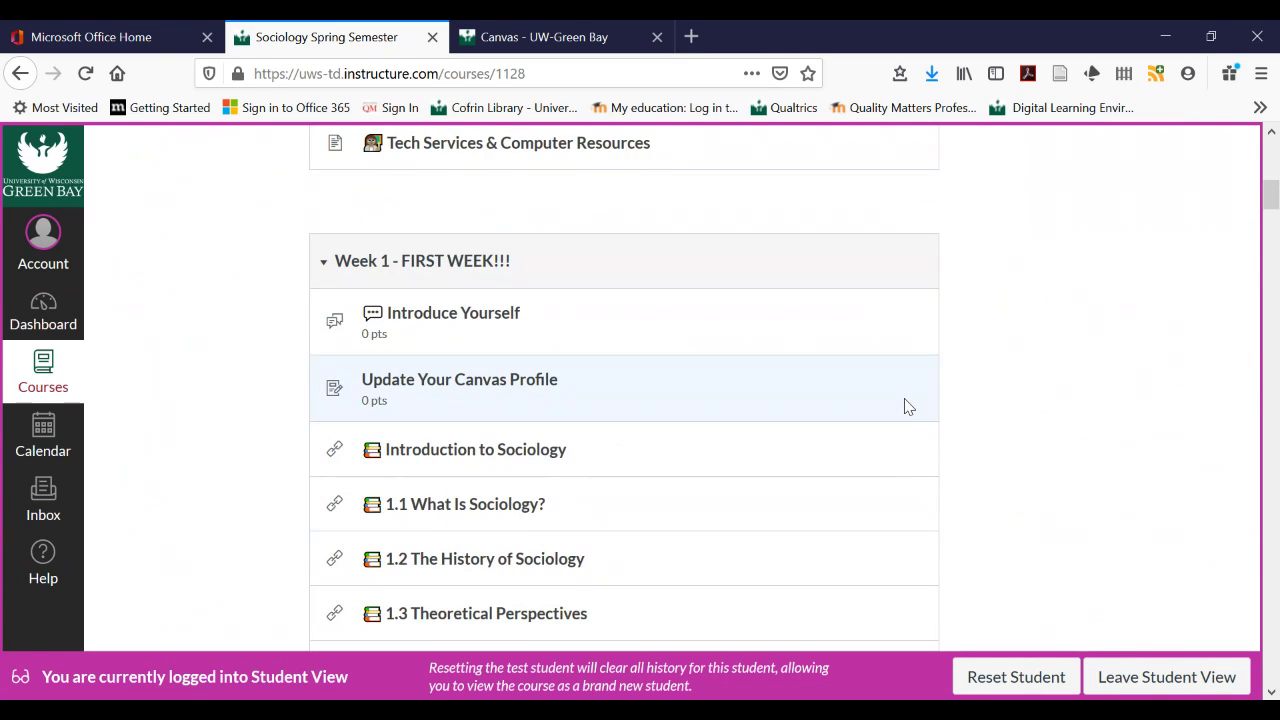
{"action": "scroll", "coordinate": [906, 406], "scroll_direction": "up", "scroll_amount": 11}
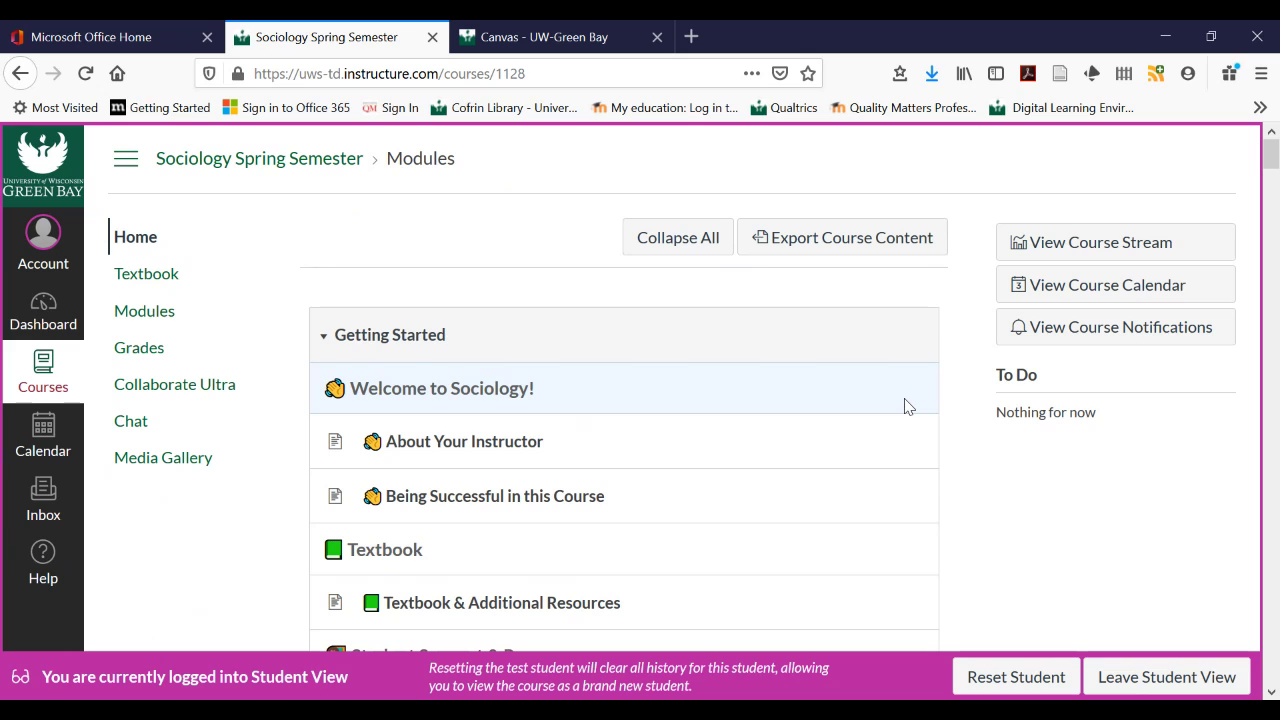
Collapse the Week 2 and Week 3 modules on the course home page
{"action": "scroll", "coordinate": [1004, 505], "scroll_direction": "down", "scroll_amount": 10}
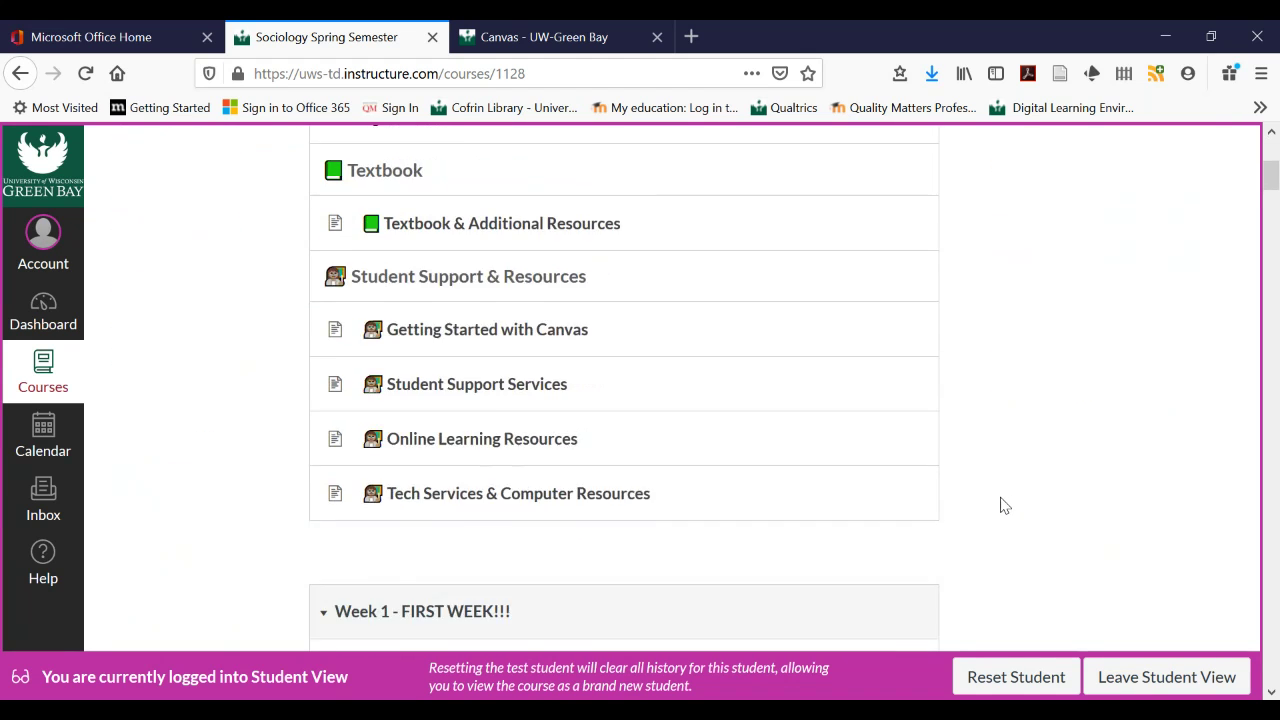
{"action": "scroll", "coordinate": [1004, 505], "scroll_direction": "down", "scroll_amount": 8}
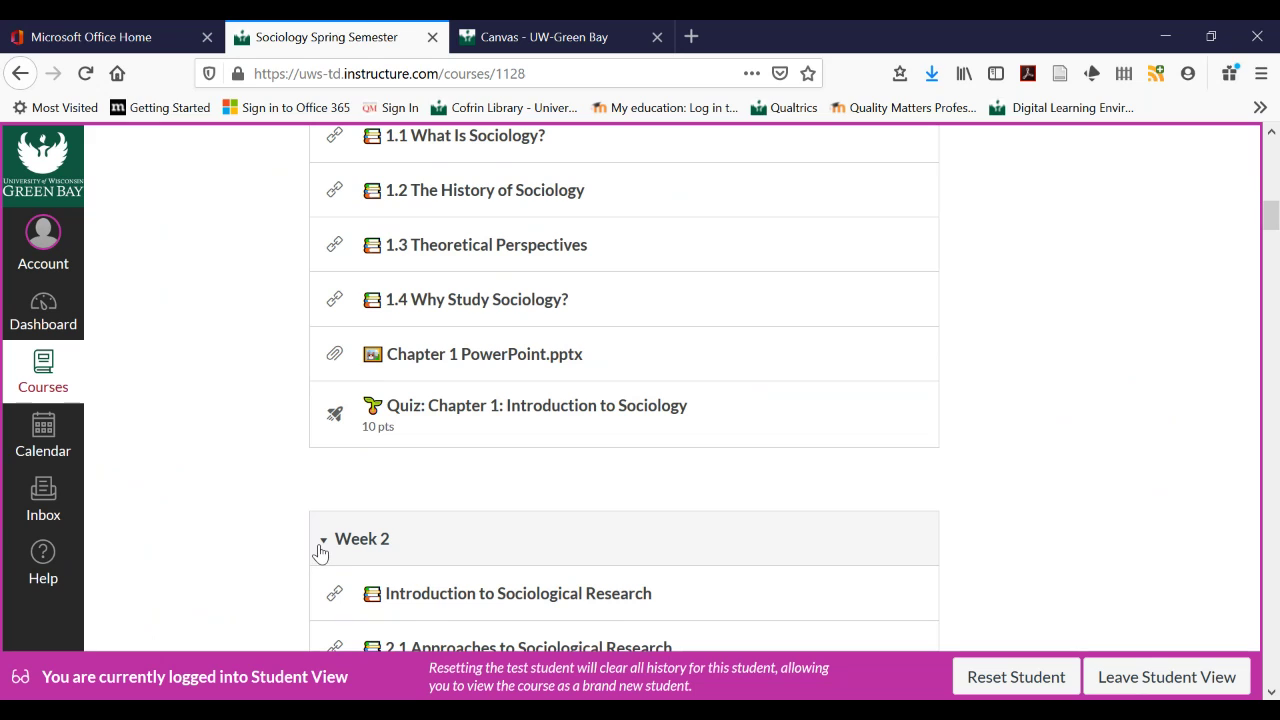
{"action": "left_click", "coordinate": [321, 545]}
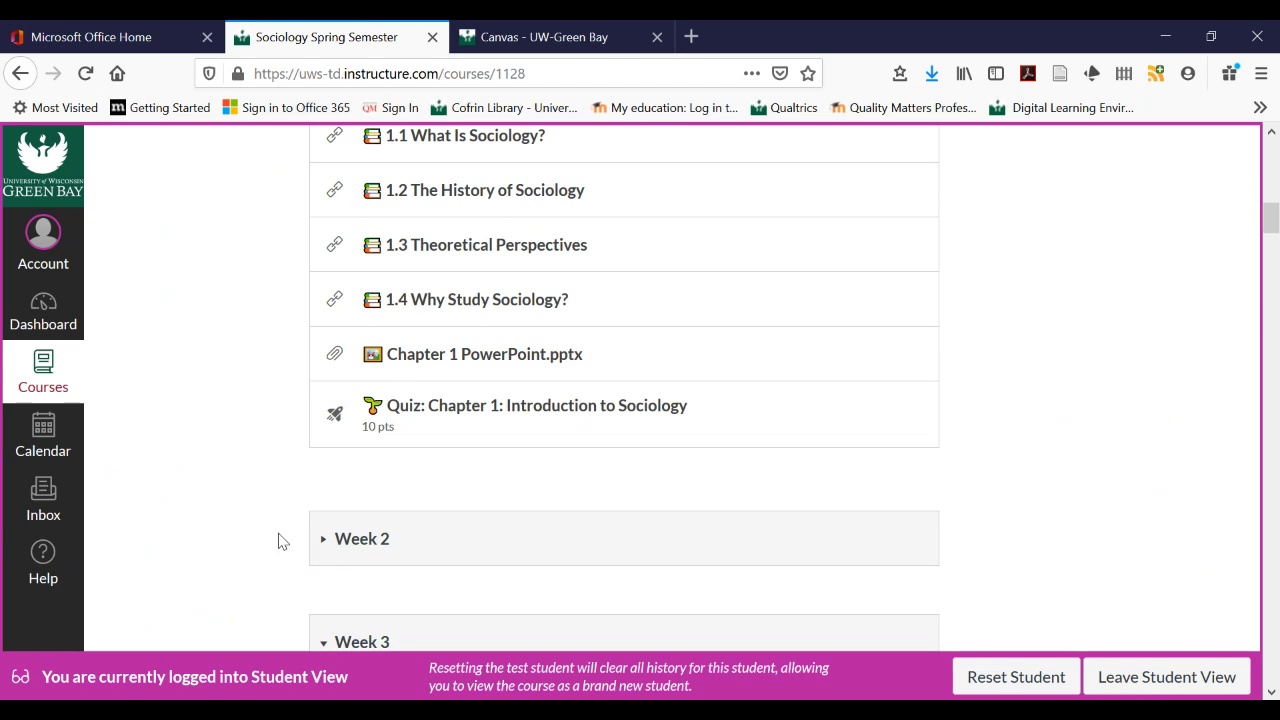
{"action": "scroll", "coordinate": [266, 562], "scroll_direction": "down", "scroll_amount": 2}
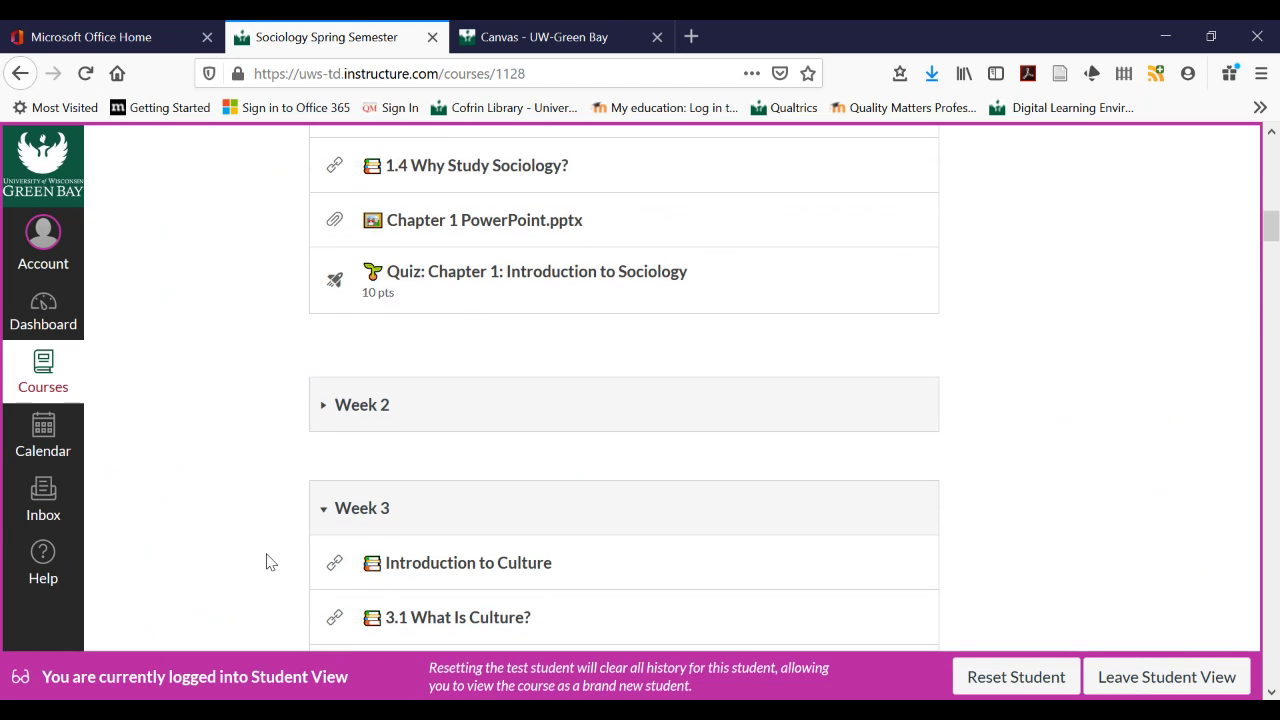
{"action": "left_click", "coordinate": [324, 518]}
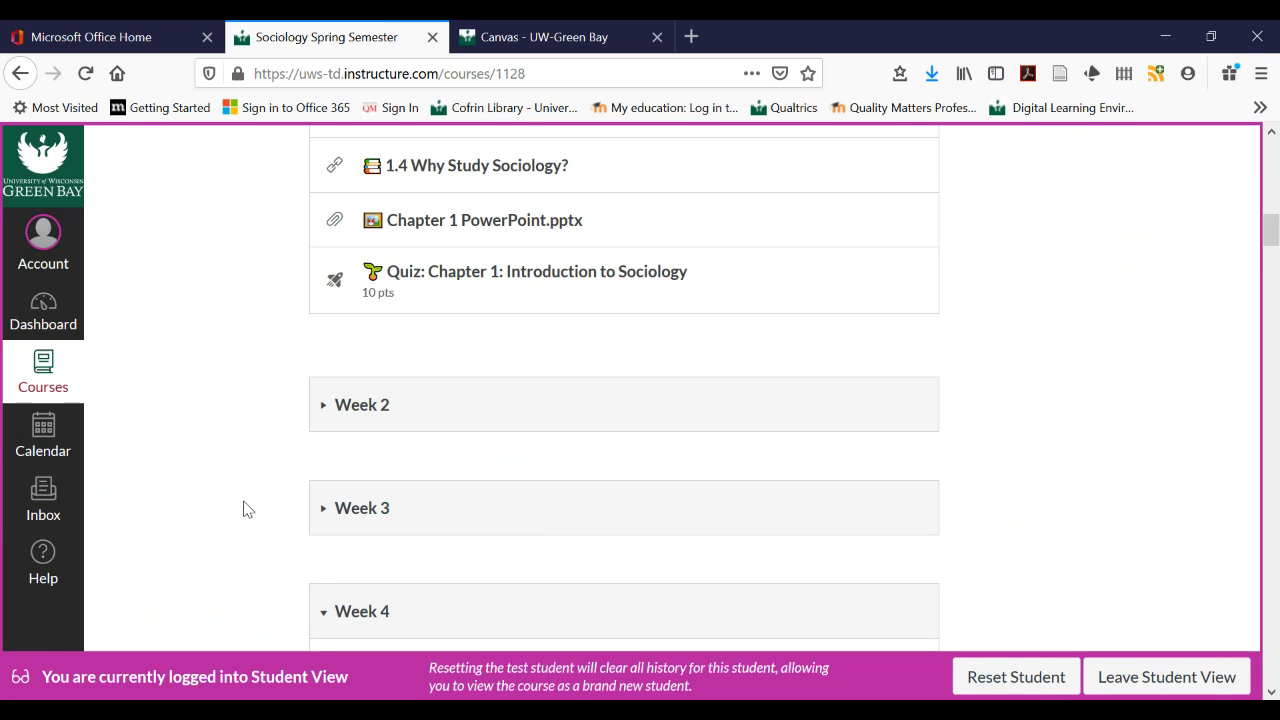
Review the Week 1 and Getting Started modules, and open the About Your Instructor page to read the bio
{"action": "scroll", "coordinate": [257, 414], "scroll_direction": "up", "scroll_amount": 5}
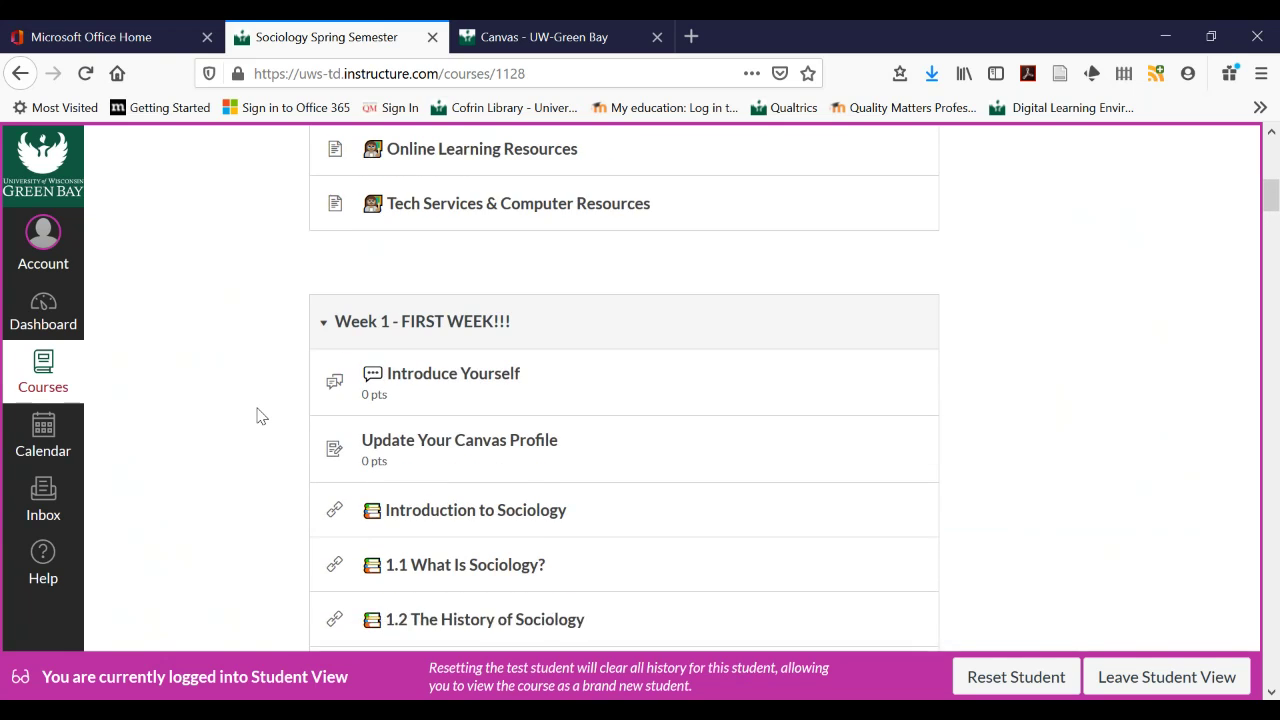
{"action": "scroll", "coordinate": [257, 414], "scroll_direction": "up", "scroll_amount": 5}
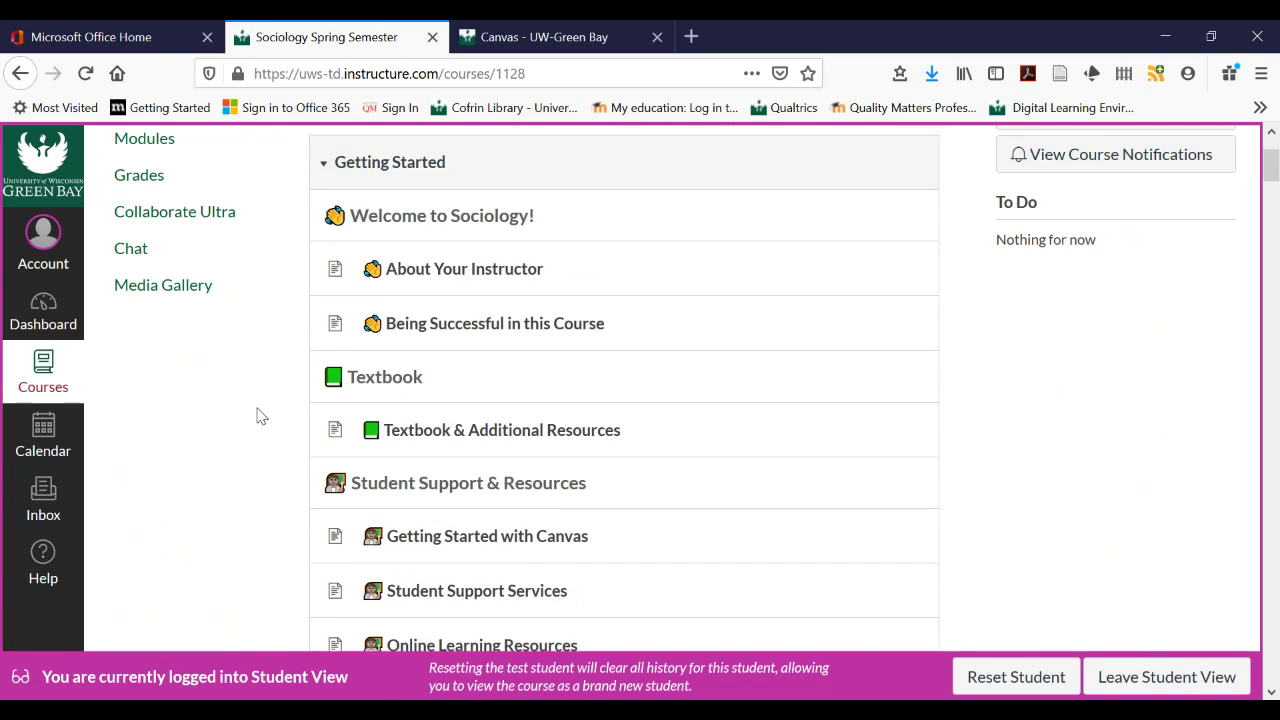
{"action": "scroll", "coordinate": [257, 414], "scroll_direction": "up", "scroll_amount": 2}
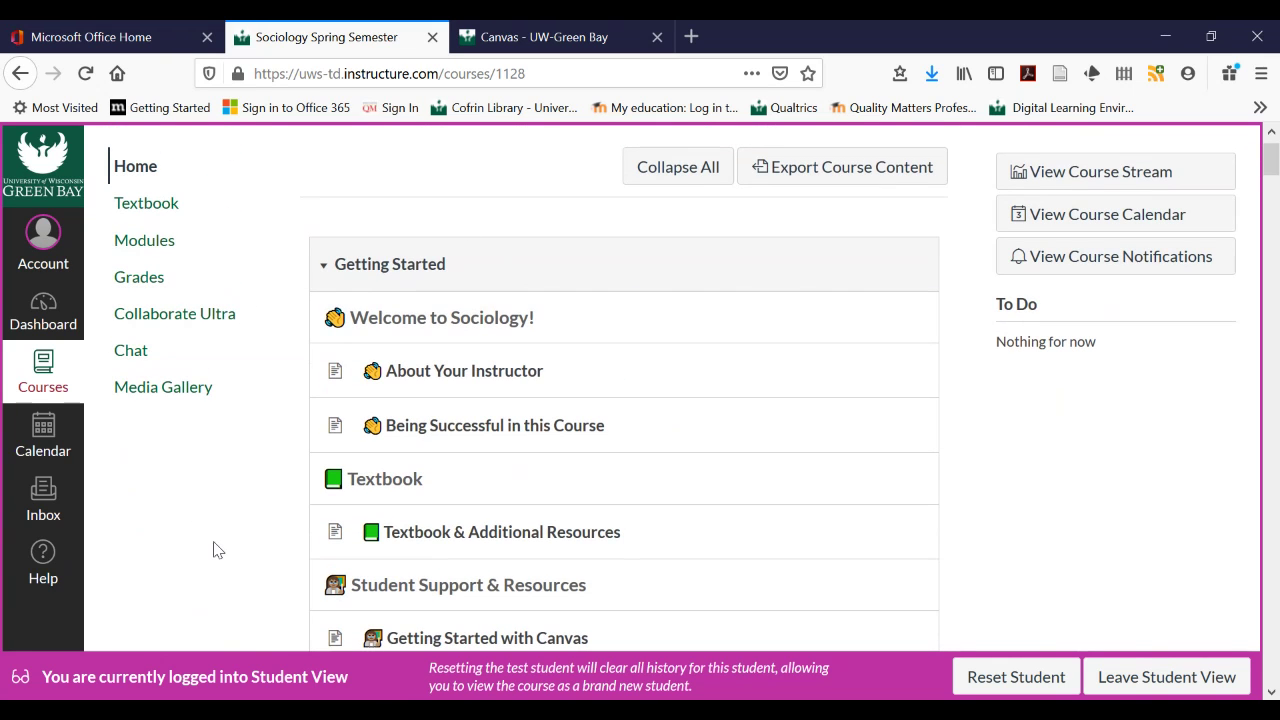
{"action": "scroll", "coordinate": [277, 513], "scroll_direction": "down", "scroll_amount": 5}
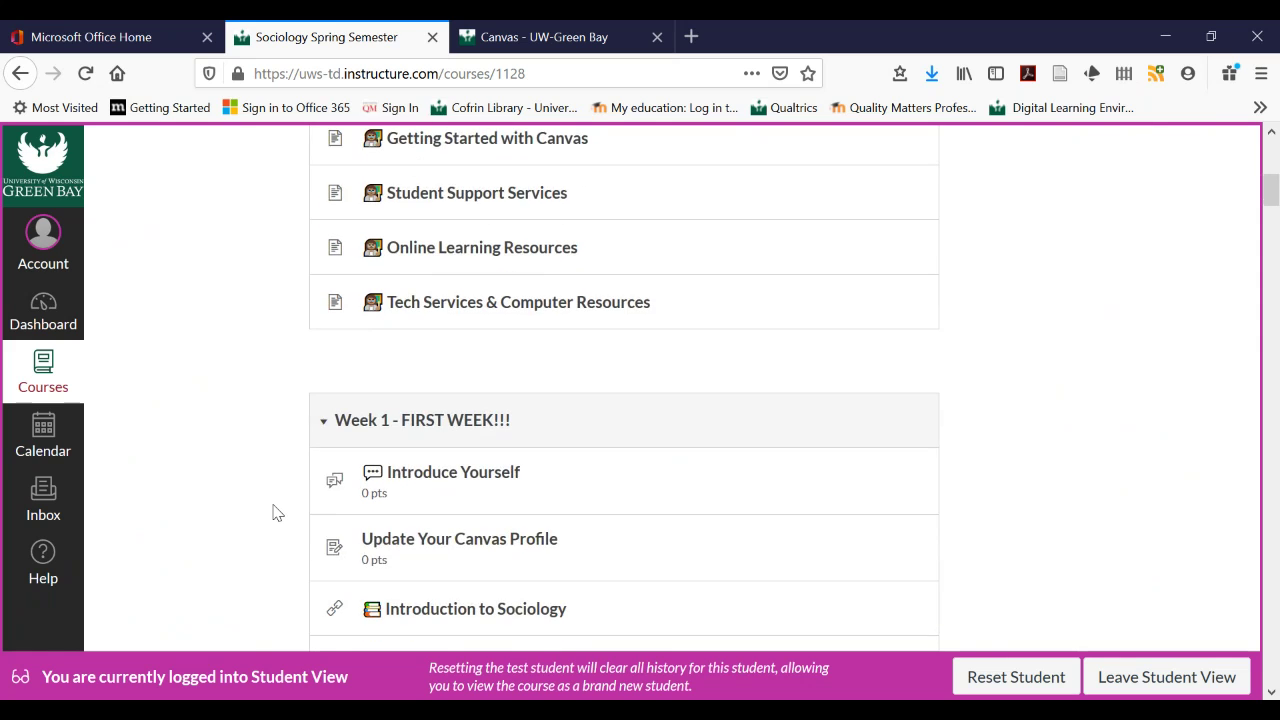
{"action": "scroll", "coordinate": [277, 513], "scroll_direction": "down", "scroll_amount": 1}
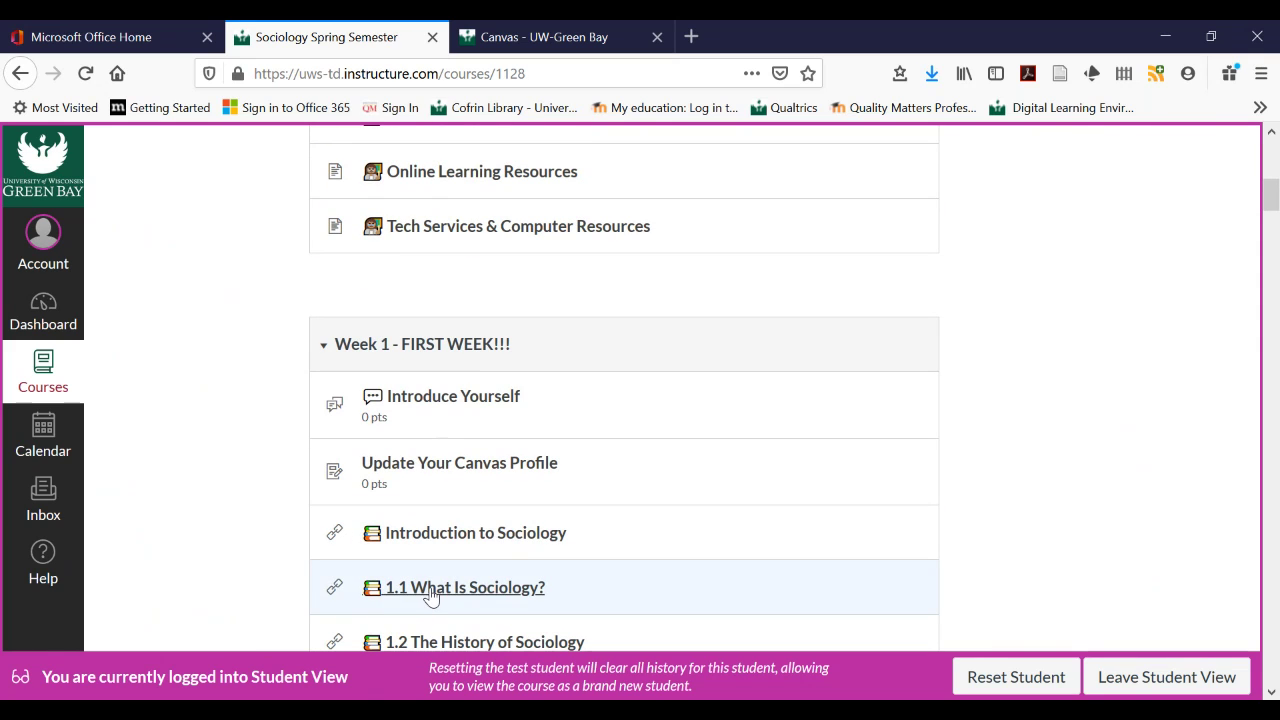
{"action": "scroll", "coordinate": [303, 424], "scroll_direction": "up", "scroll_amount": 4}
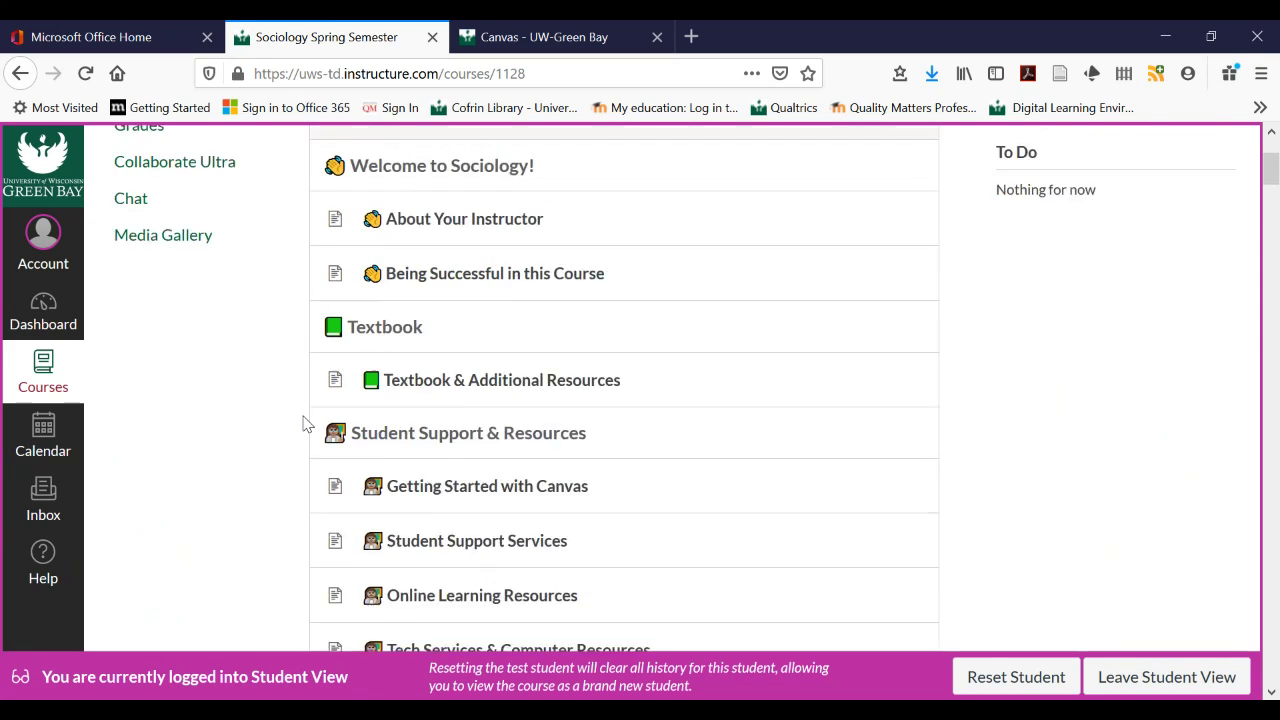
{"action": "scroll", "coordinate": [303, 424], "scroll_direction": "up", "scroll_amount": 2}
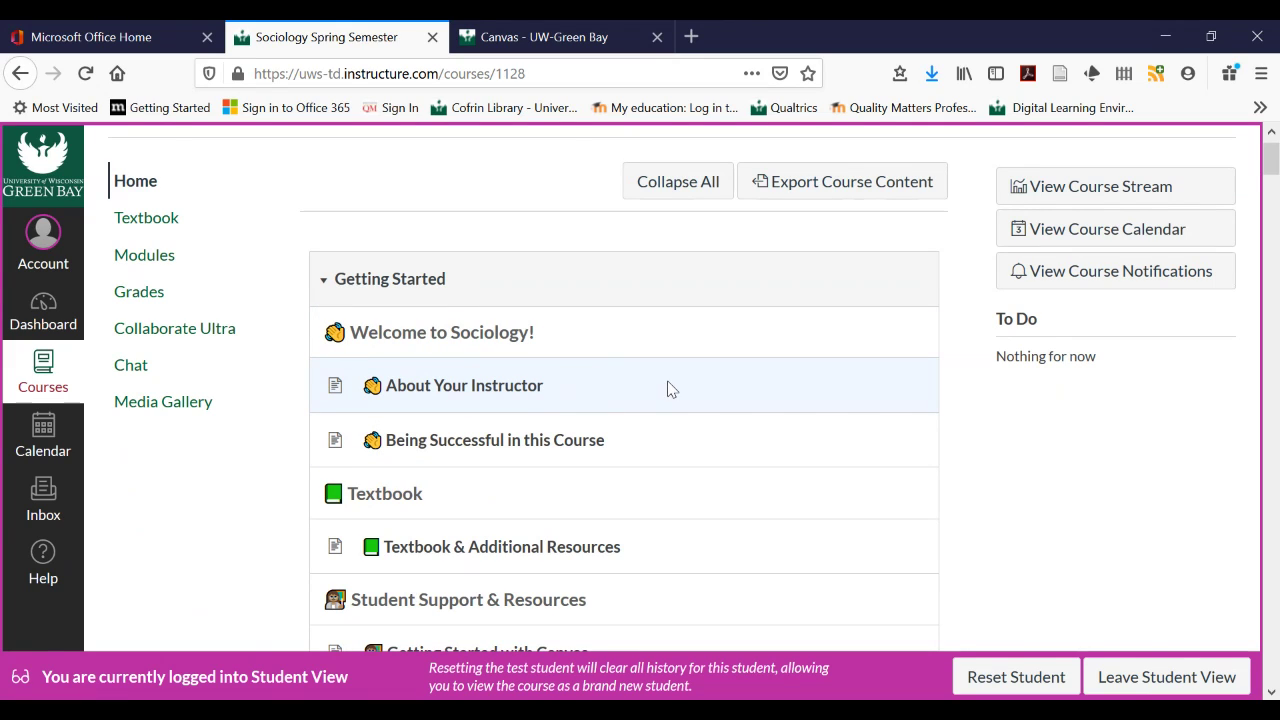
{"action": "left_click", "coordinate": [521, 398]}
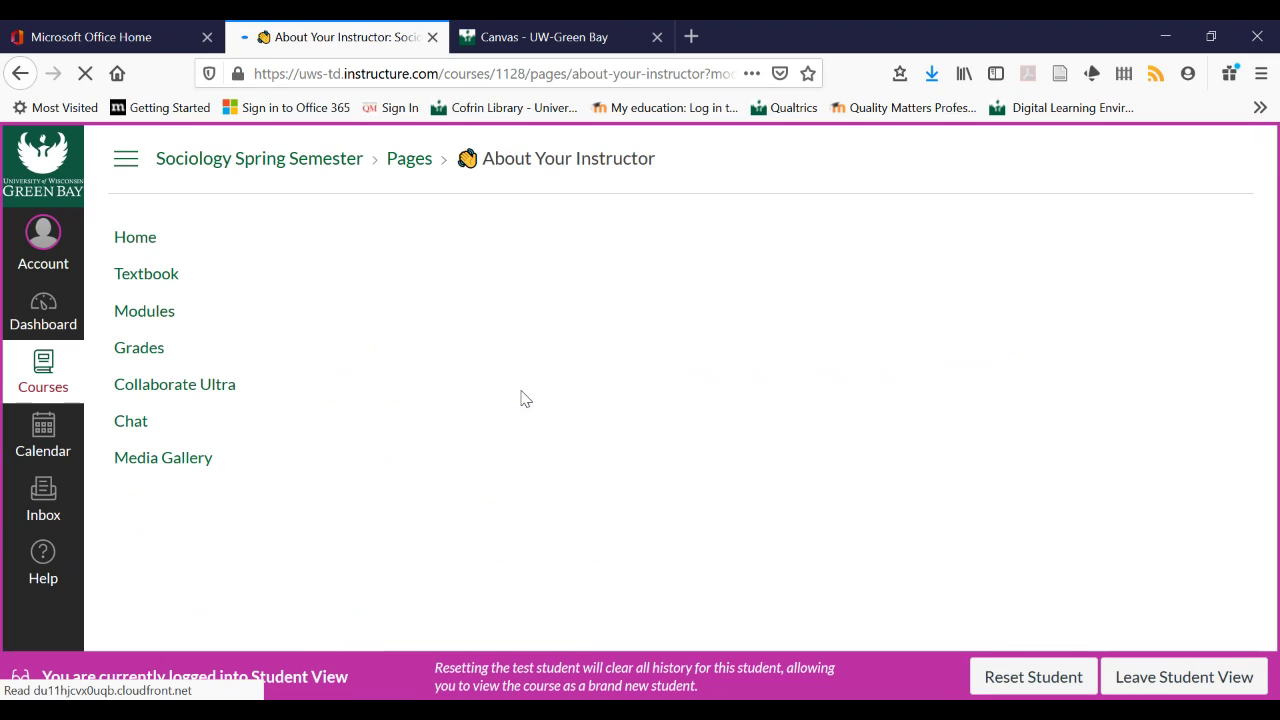
{"action": "scroll", "coordinate": [749, 431], "scroll_direction": "down", "scroll_amount": 3}
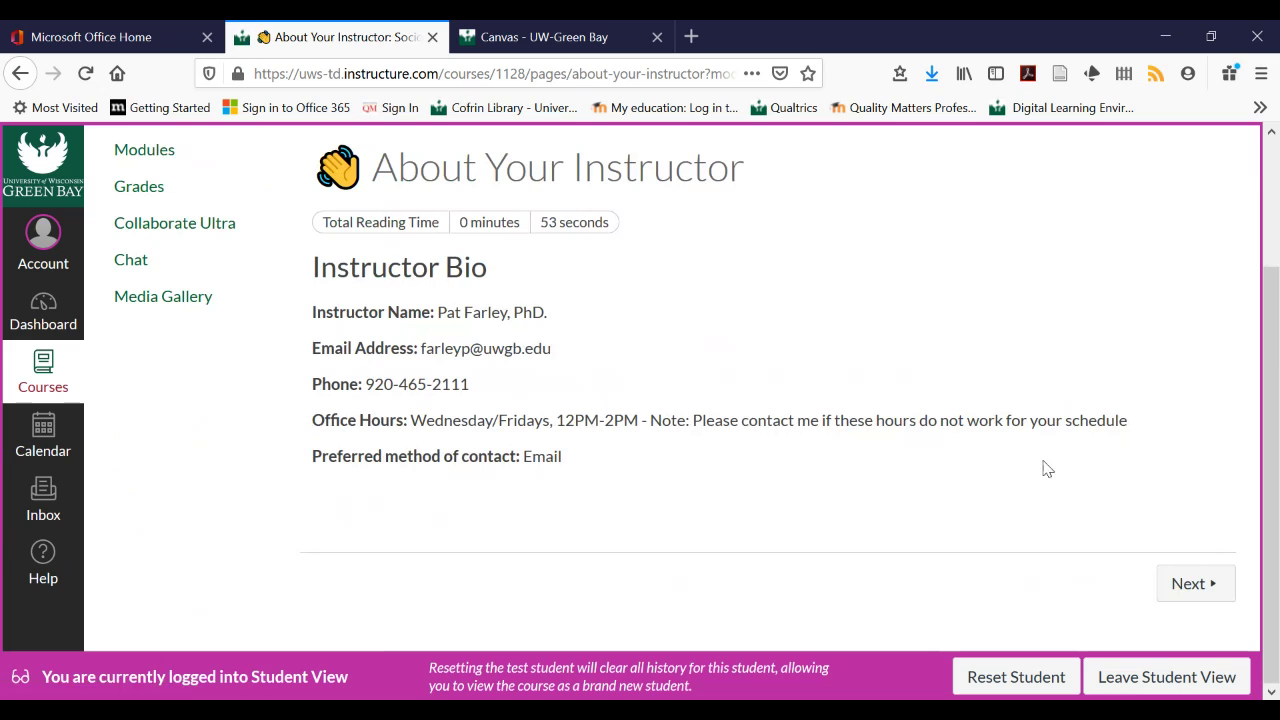
Advance to the Being Successful in this Course page, read it through and continue to Textbook & Additional Resources
{"action": "left_click", "coordinate": [1176, 583]}
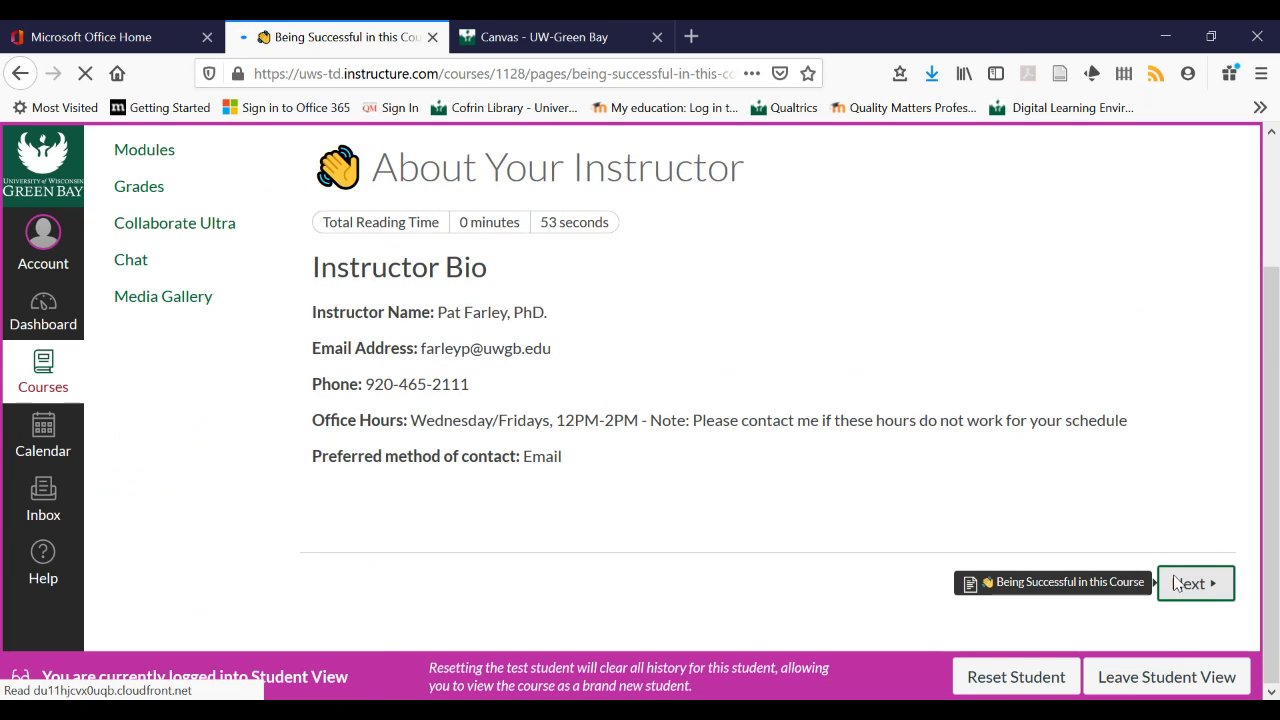
{"action": "scroll", "coordinate": [895, 485], "scroll_direction": "down", "scroll_amount": 5}
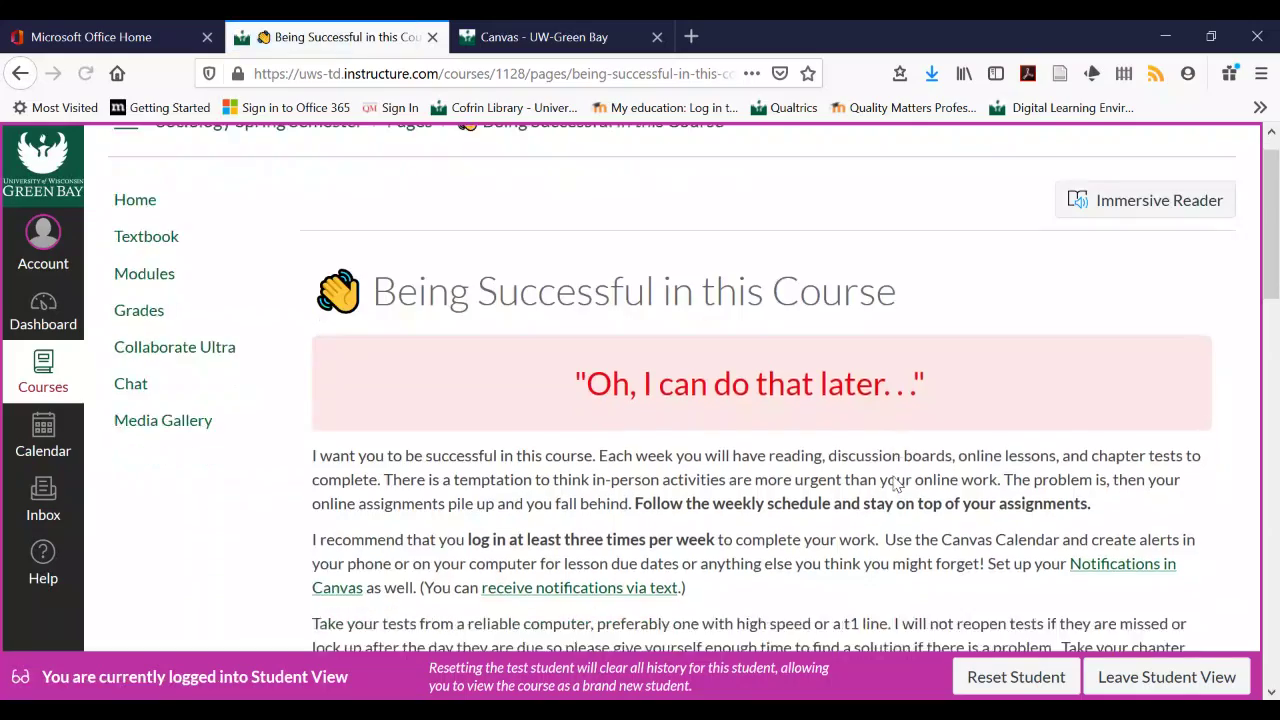
{"action": "scroll", "coordinate": [895, 483], "scroll_direction": "down", "scroll_amount": 5}
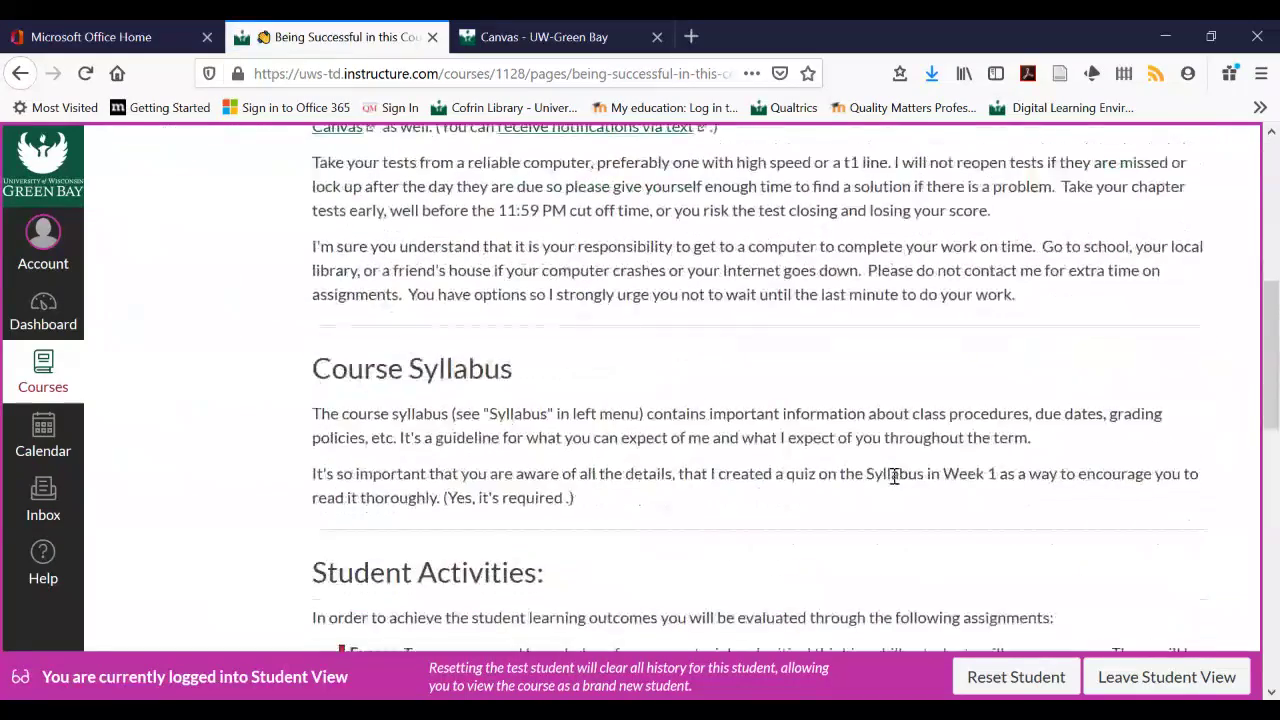
{"action": "scroll", "coordinate": [895, 478], "scroll_direction": "down", "scroll_amount": 2}
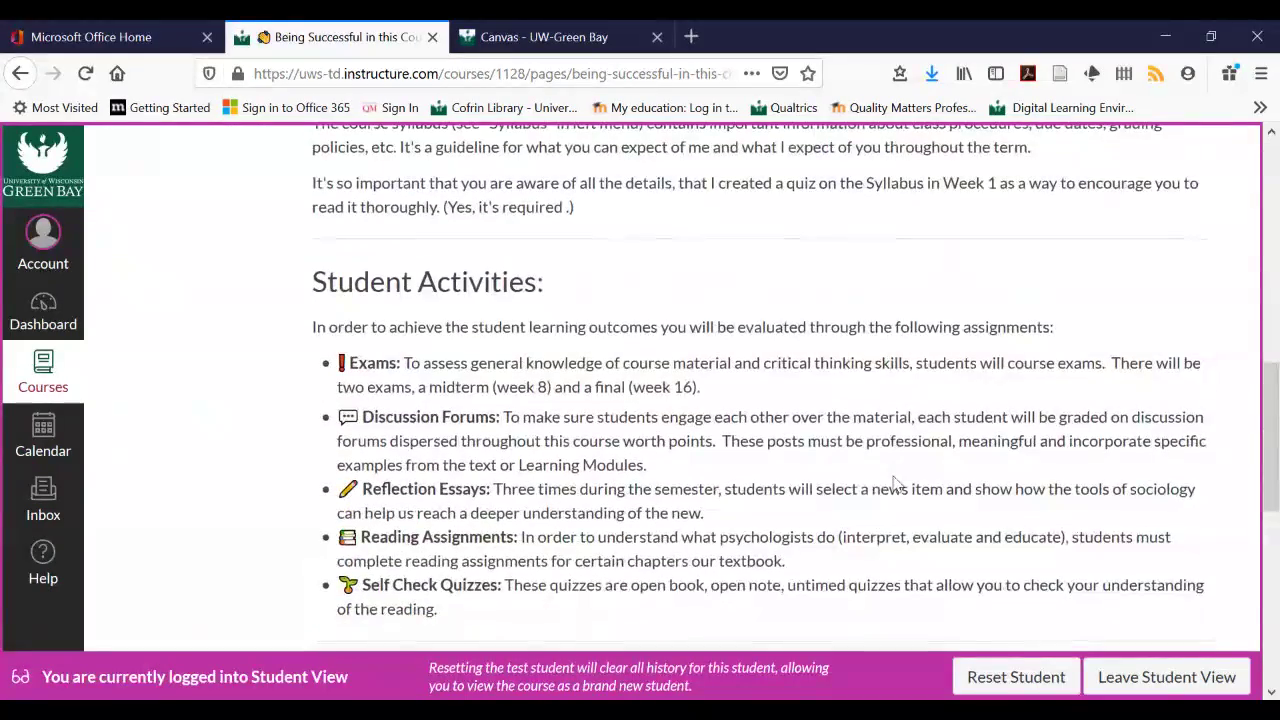
{"action": "scroll", "coordinate": [895, 483], "scroll_direction": "down", "scroll_amount": 8}
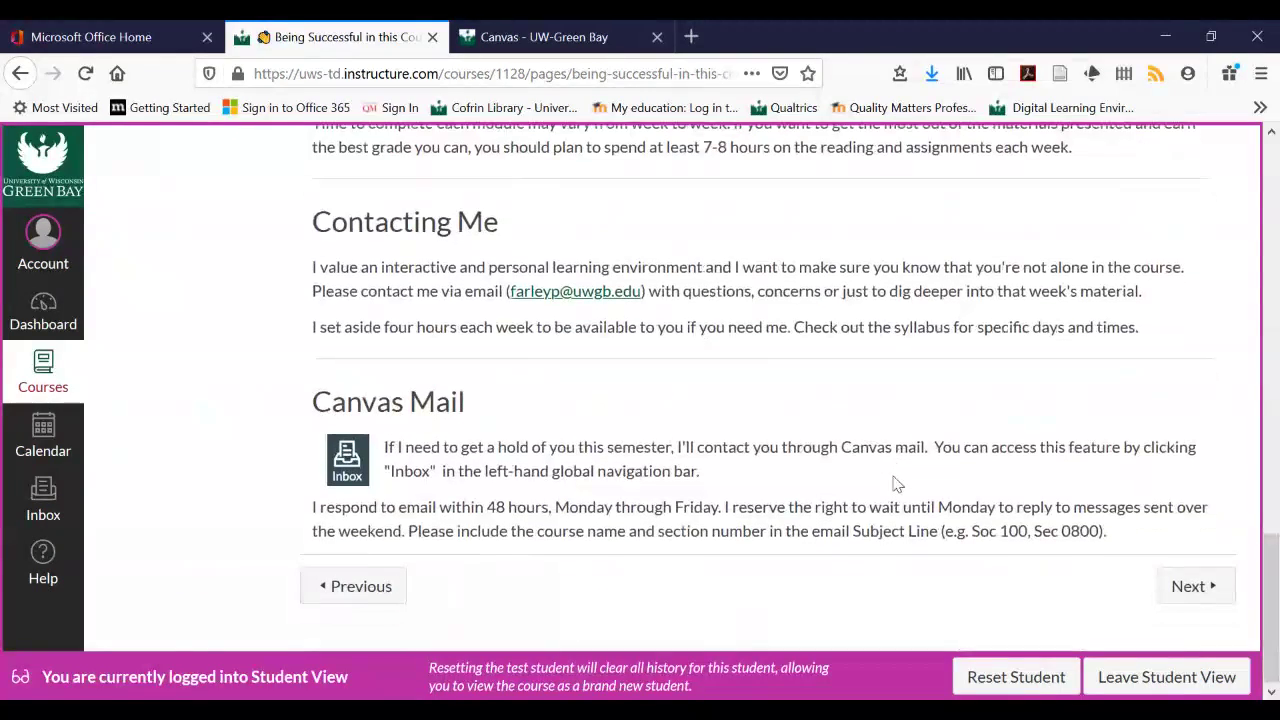
{"action": "left_click", "coordinate": [1196, 586]}
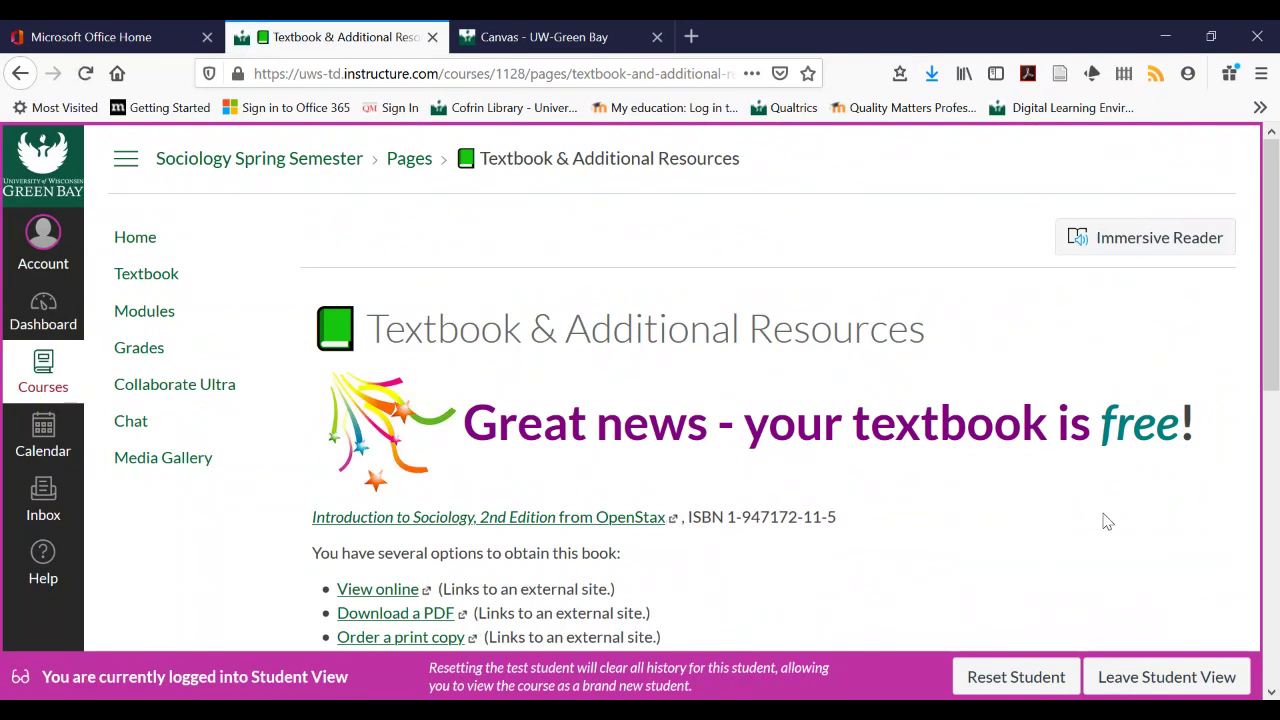
Read through Textbook & Additional Resources, continue to the Getting Started with Canvas page and look it over
{"action": "scroll", "coordinate": [1105, 520], "scroll_direction": "down", "scroll_amount": 5}
{"action": "scroll", "coordinate": [1093, 520], "scroll_direction": "down", "scroll_amount": 3}
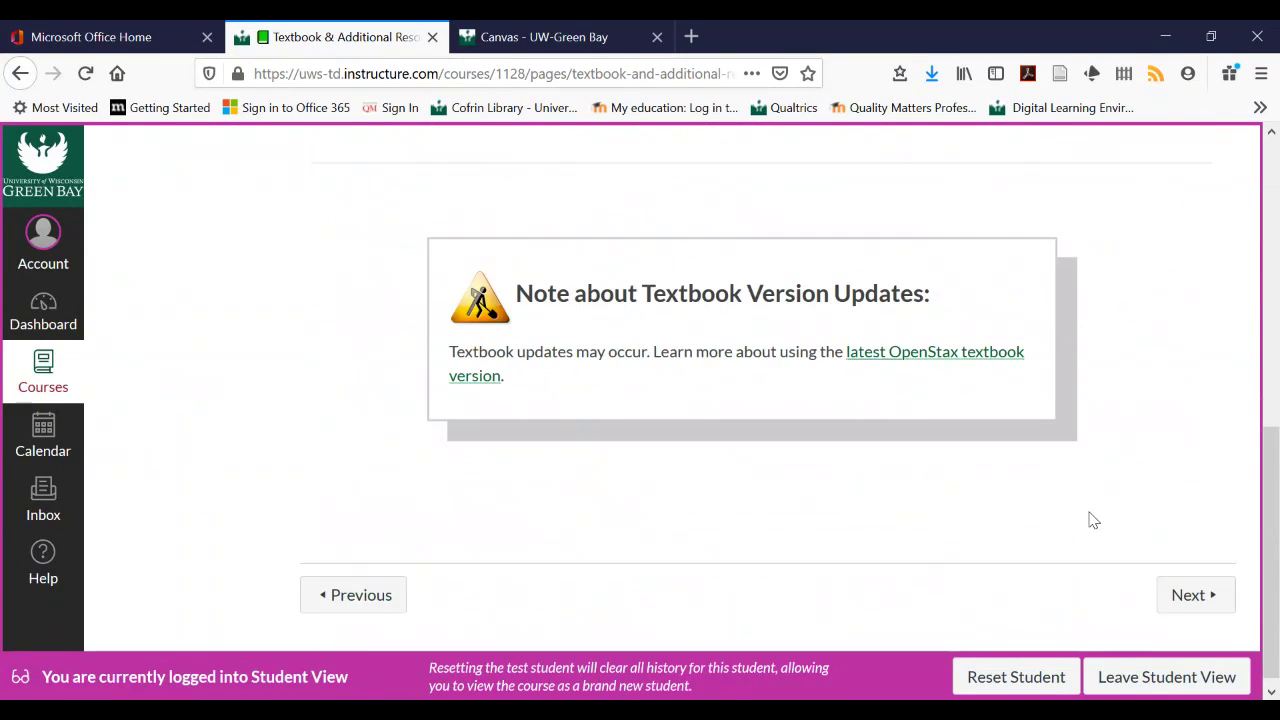
{"action": "left_click", "coordinate": [1183, 592]}
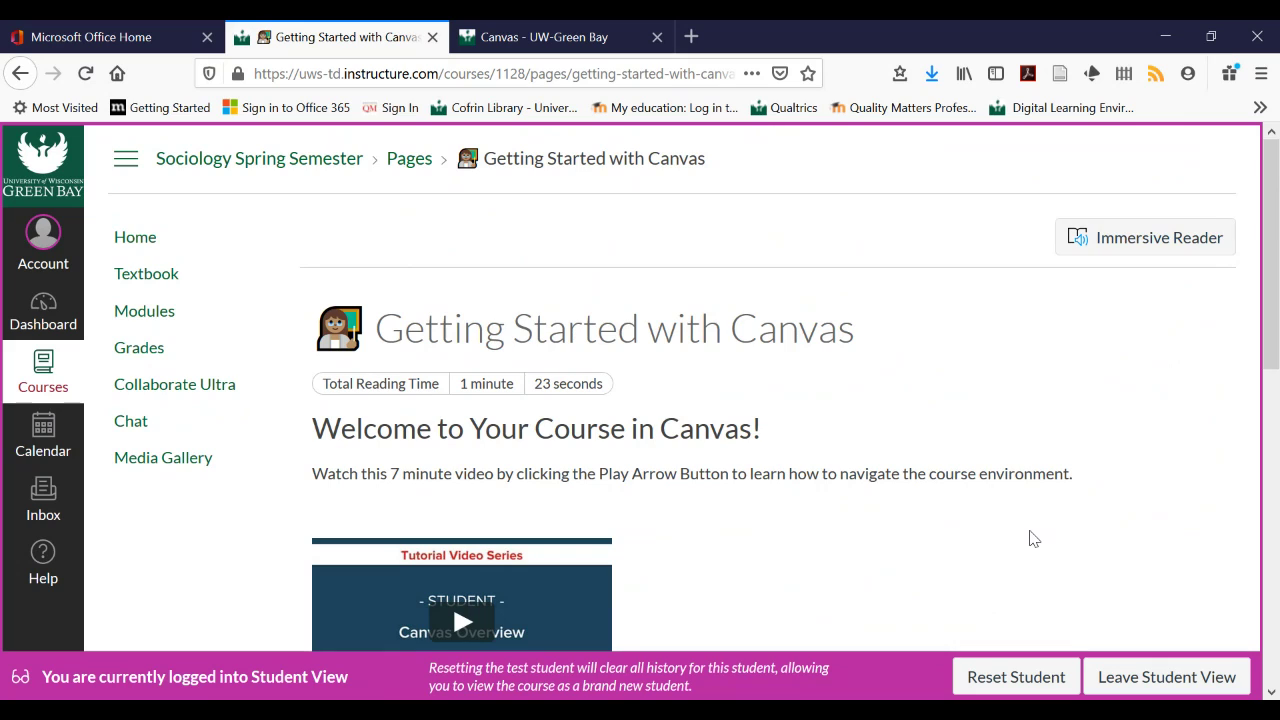
{"action": "scroll", "coordinate": [1034, 539], "scroll_direction": "down", "scroll_amount": 2}
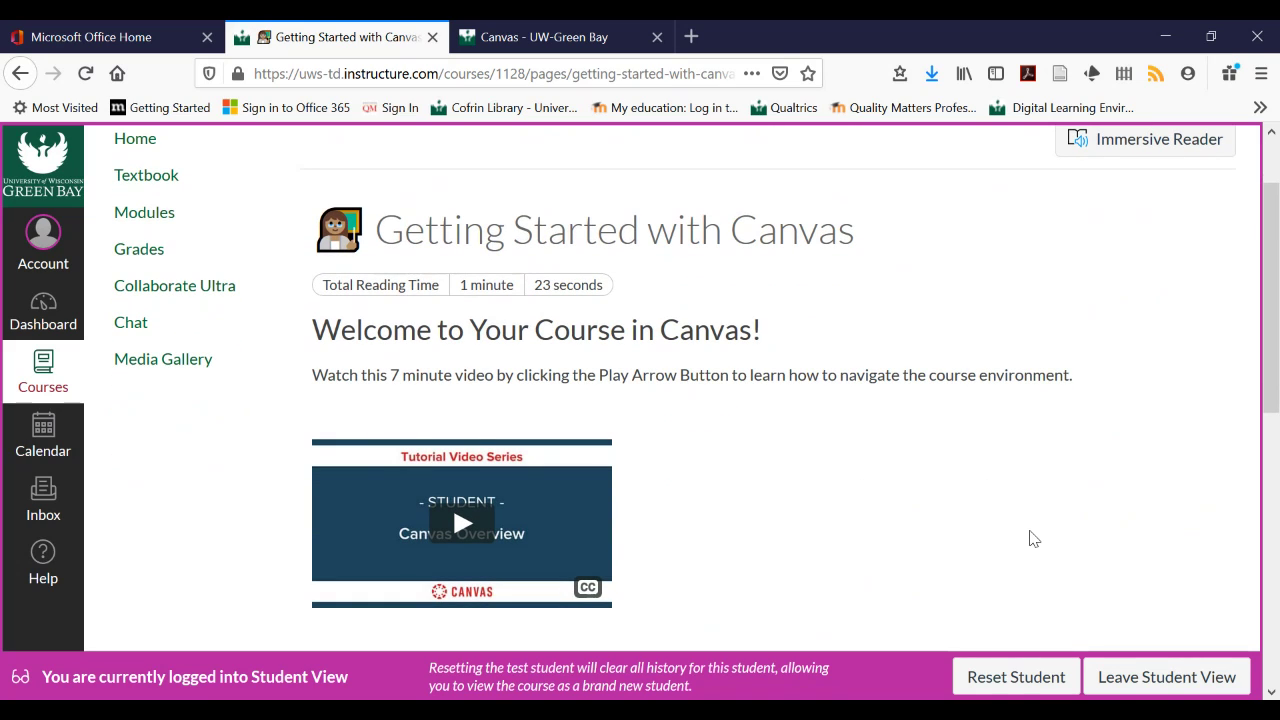
{"action": "scroll", "coordinate": [900, 411], "scroll_direction": "up", "scroll_amount": 2}
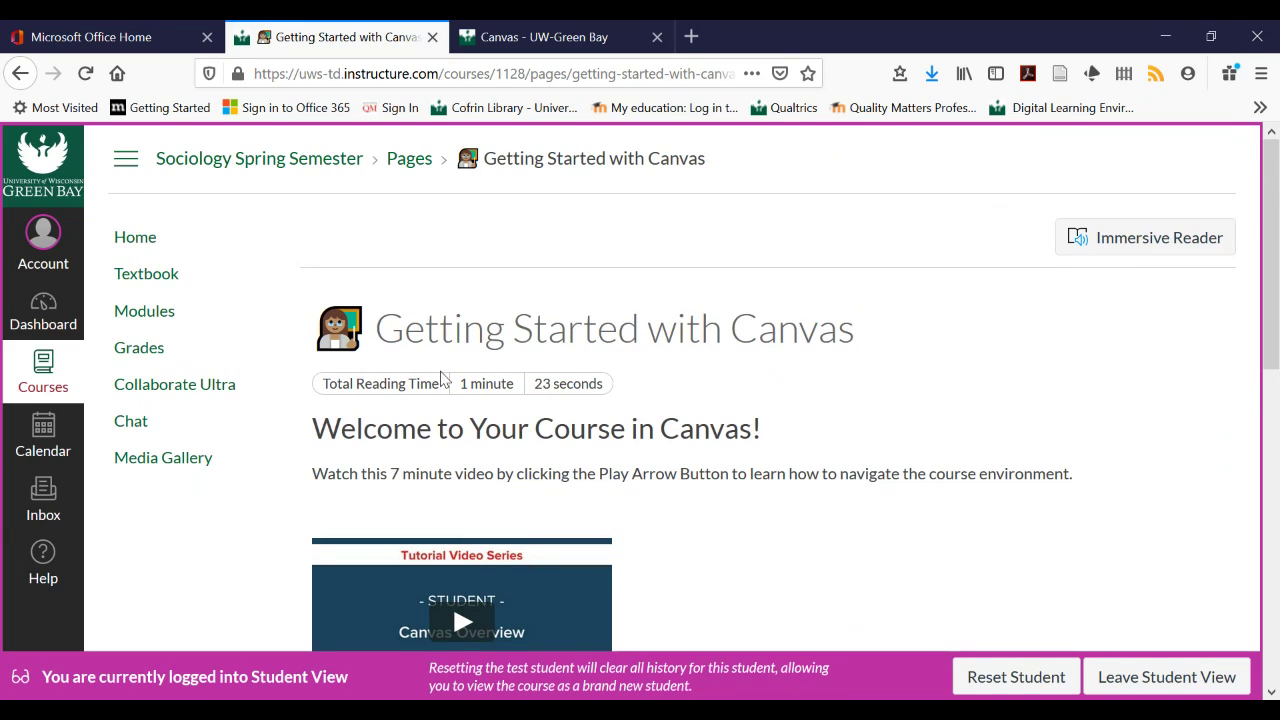
Return to the course home page, open the Introduce Yourself discussion in Week 1 and read its instructions
{"action": "left_click", "coordinate": [136, 239]}
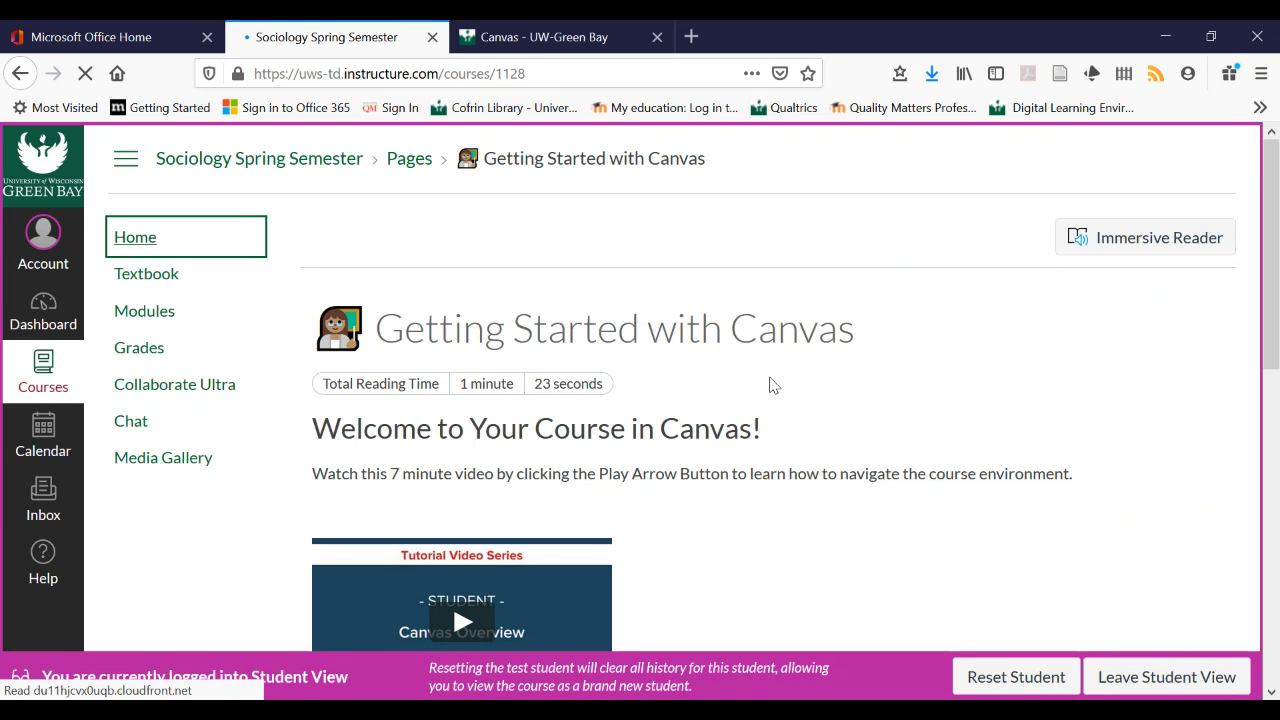
{"action": "scroll", "coordinate": [771, 385], "scroll_direction": "down", "scroll_amount": 6}
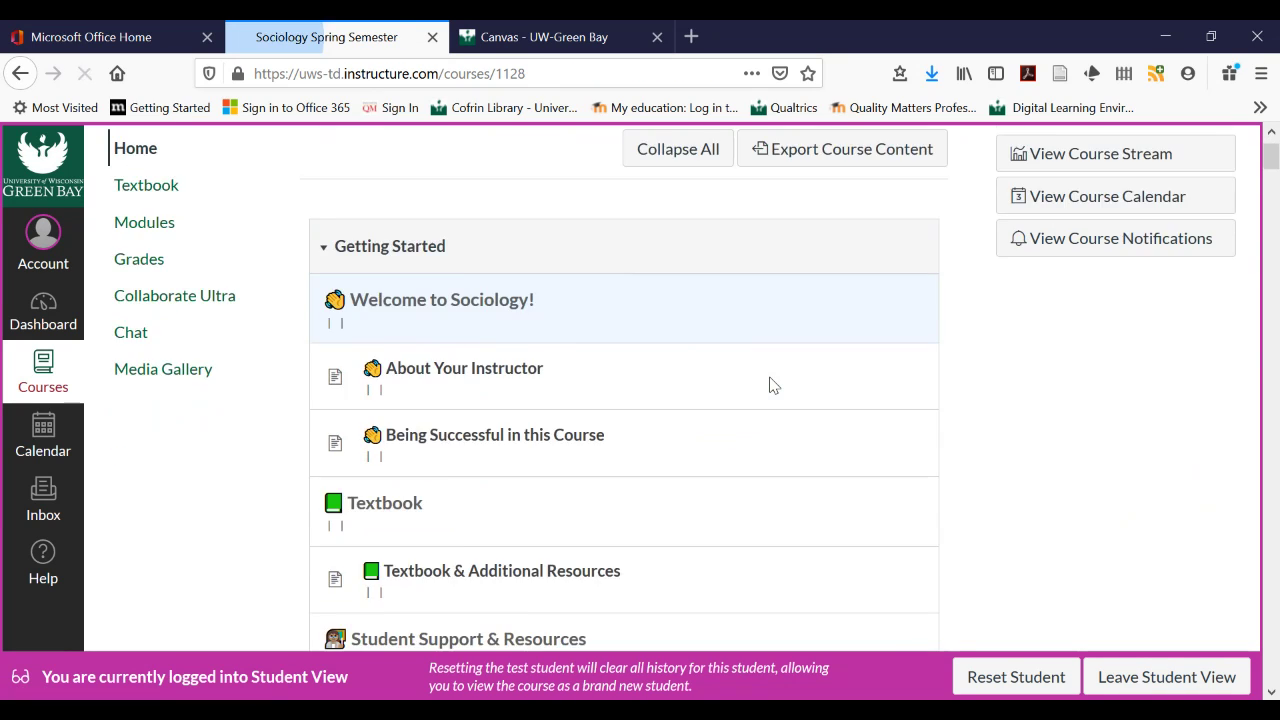
{"action": "scroll", "coordinate": [771, 385], "scroll_direction": "down", "scroll_amount": 4}
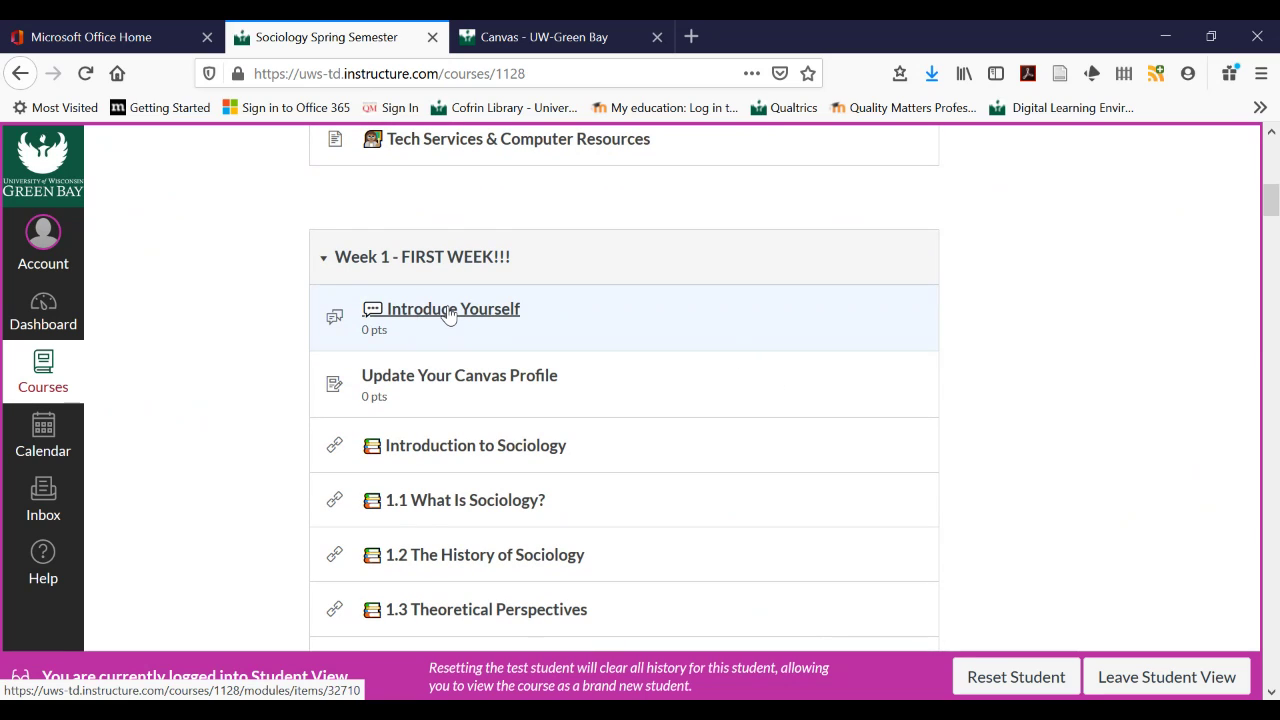
{"action": "left_click", "coordinate": [448, 312]}
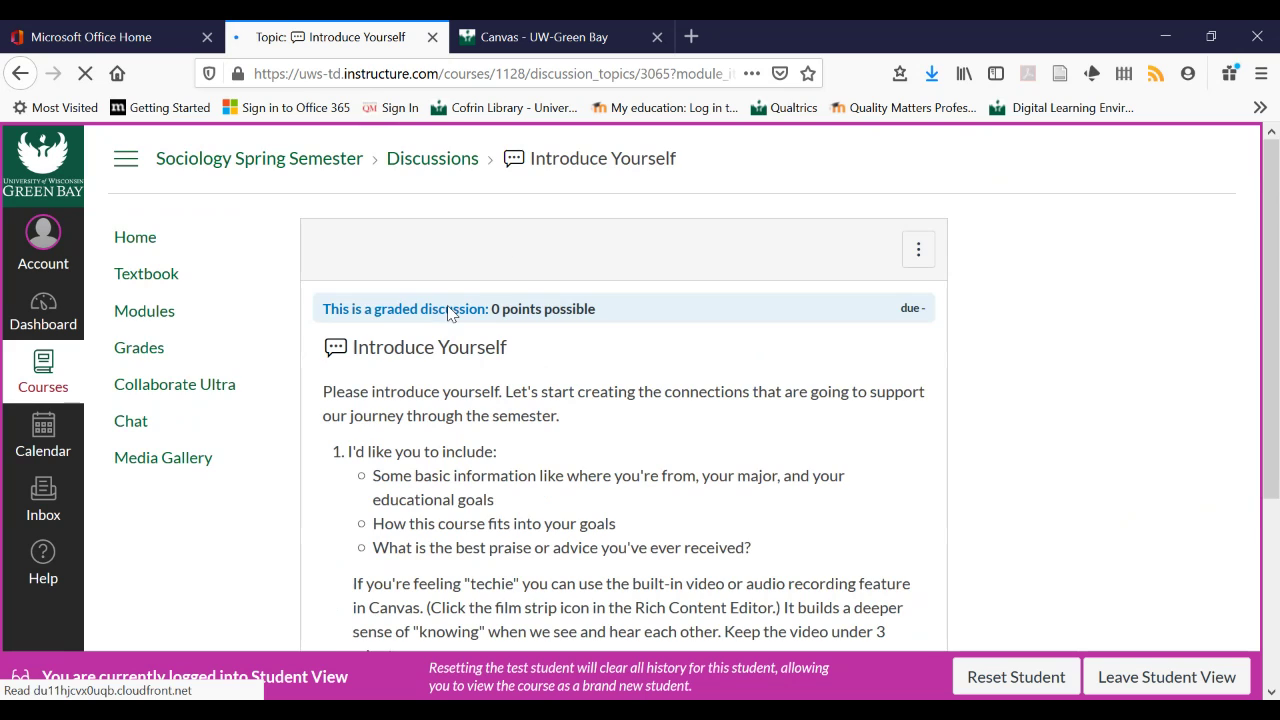
{"action": "scroll", "coordinate": [1032, 405], "scroll_direction": "down", "scroll_amount": 3}
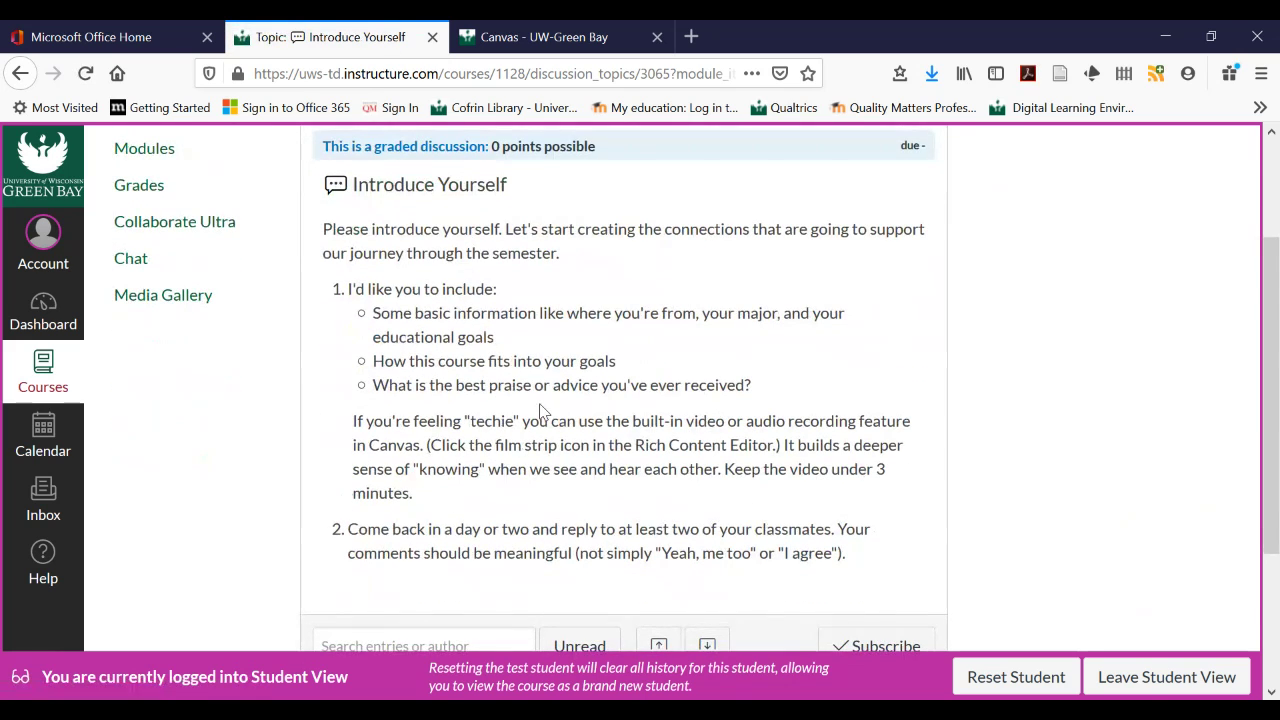
{"action": "scroll", "coordinate": [540, 410], "scroll_direction": "down", "scroll_amount": 2}
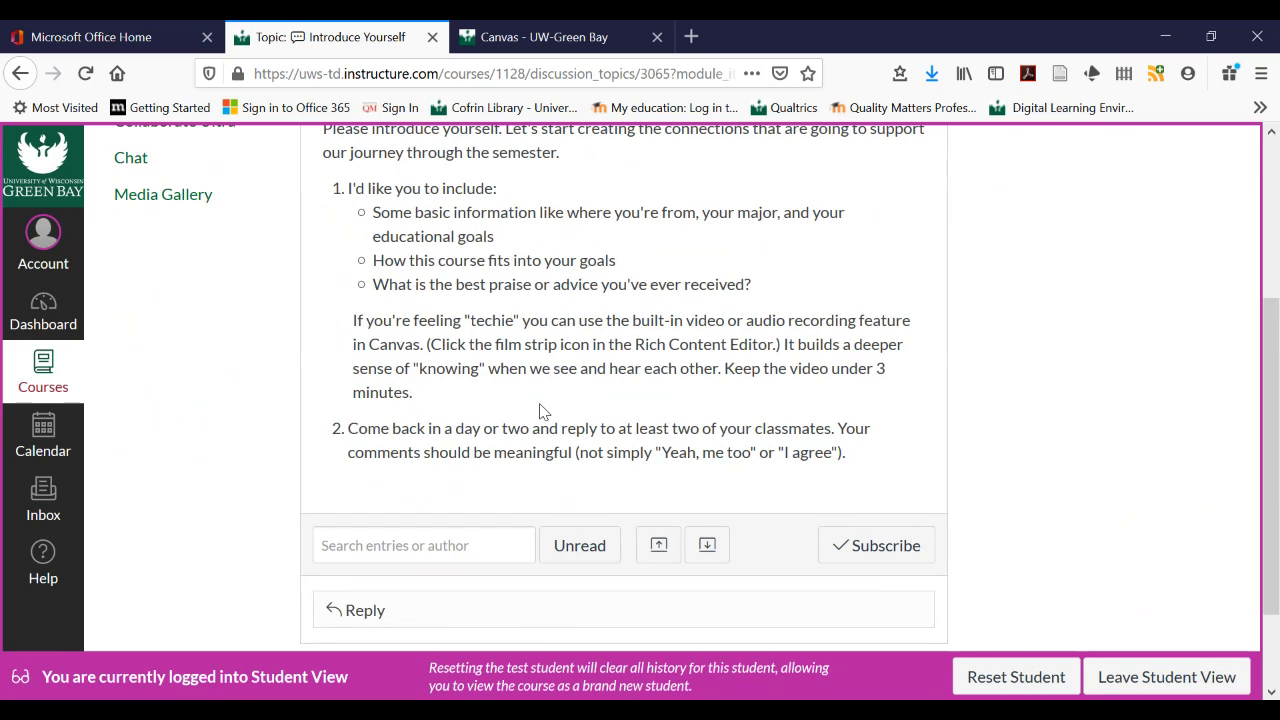
{"action": "scroll", "coordinate": [320, 512], "scroll_direction": "down", "scroll_amount": 1}
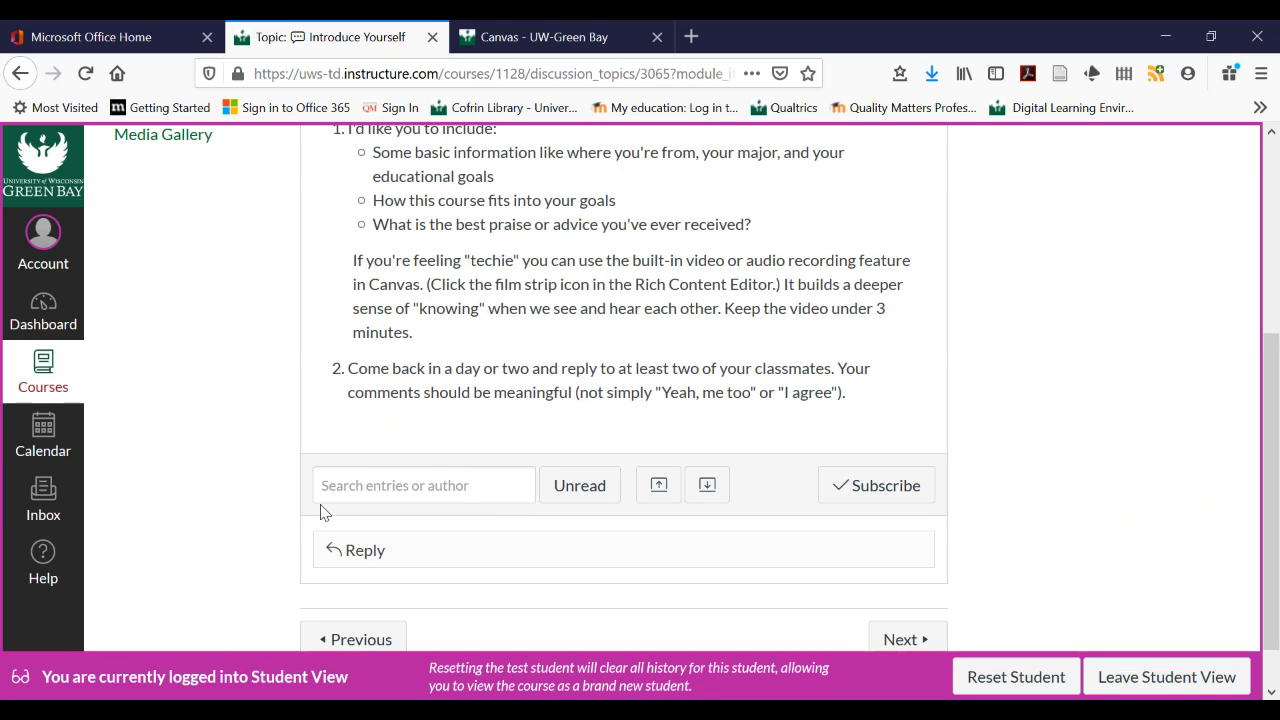
Start a reply to the Introduce Yourself discussion and write a one-line greeting giving the student's first name
{"action": "left_click", "coordinate": [379, 550]}
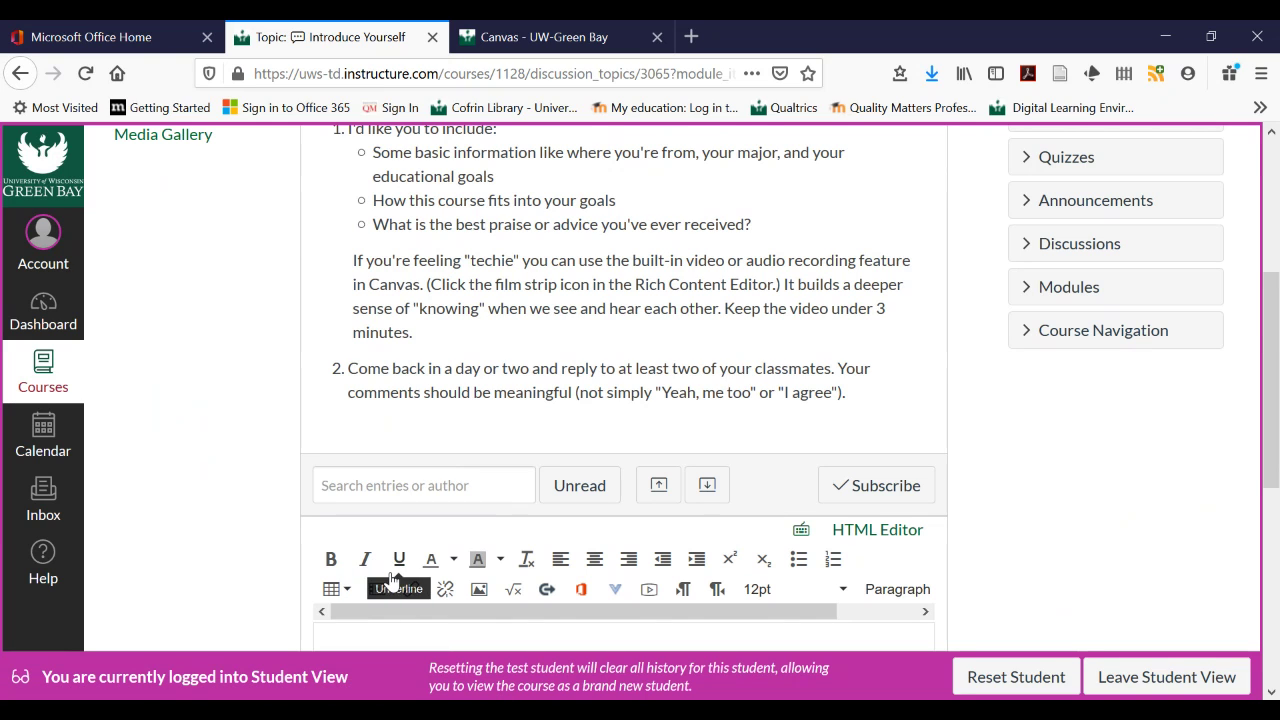
{"action": "scroll", "coordinate": [223, 494], "scroll_direction": "down", "scroll_amount": 3}
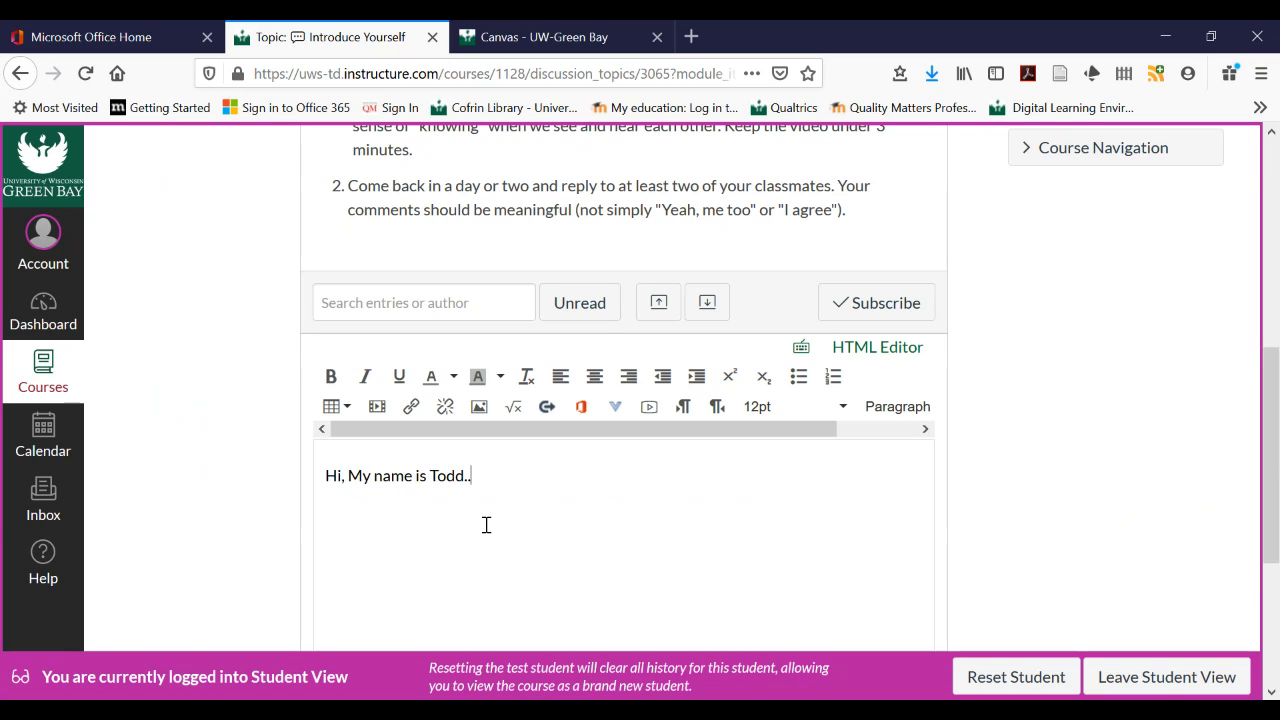
View the reply editor's media recorder with camera and microphone access allowed, and the Microsoft Office 365 dialog, closing both without adding content
{"action": "left_click", "coordinate": [650, 408]}
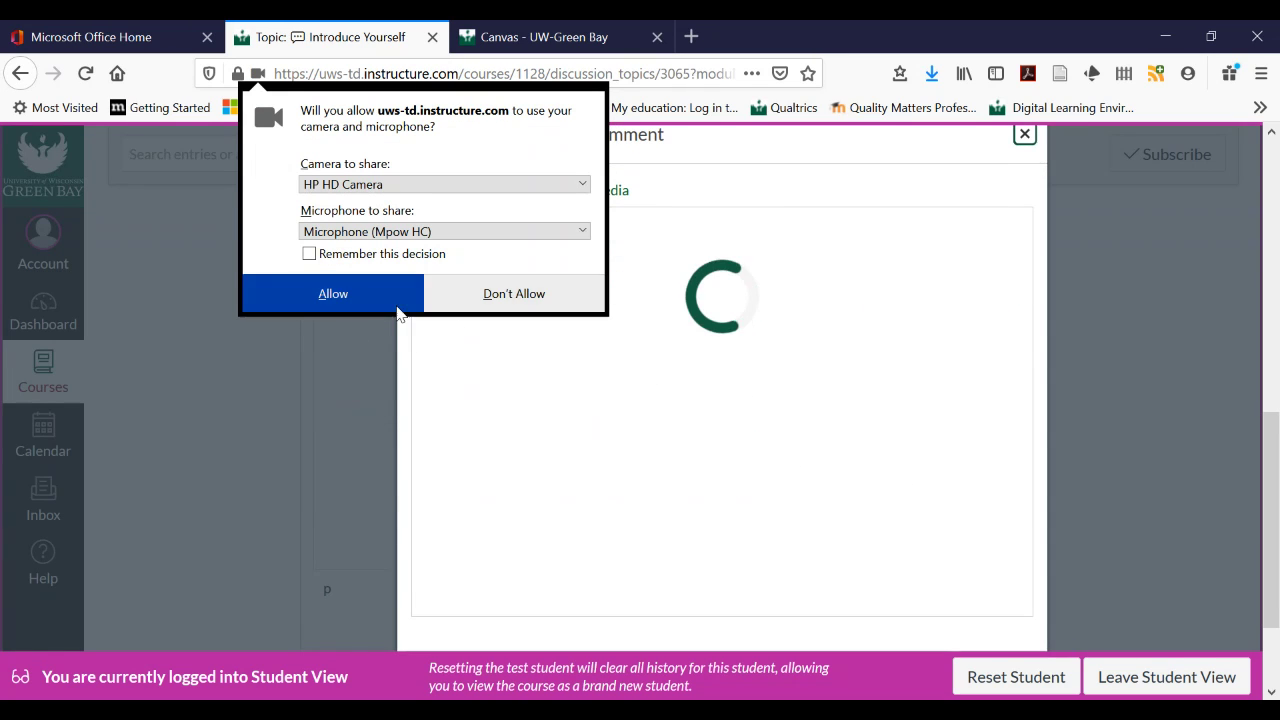
{"action": "left_click", "coordinate": [350, 296]}
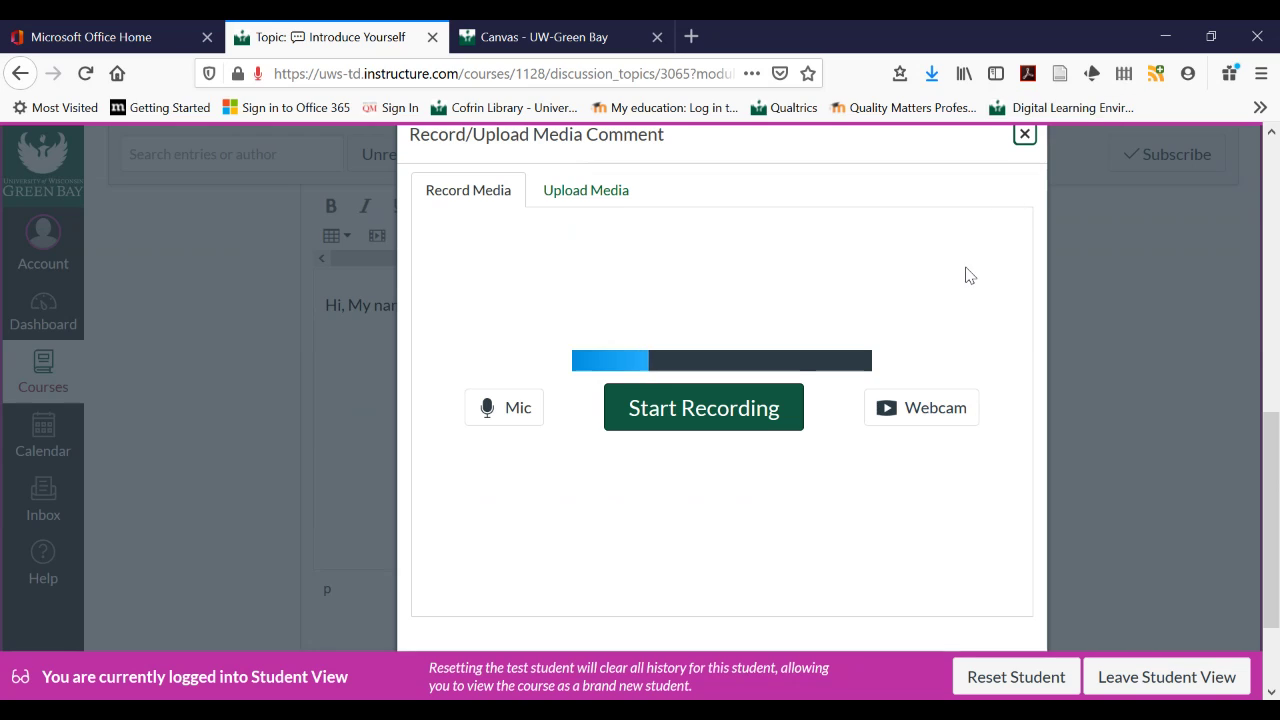
{"action": "left_click", "coordinate": [1026, 138]}
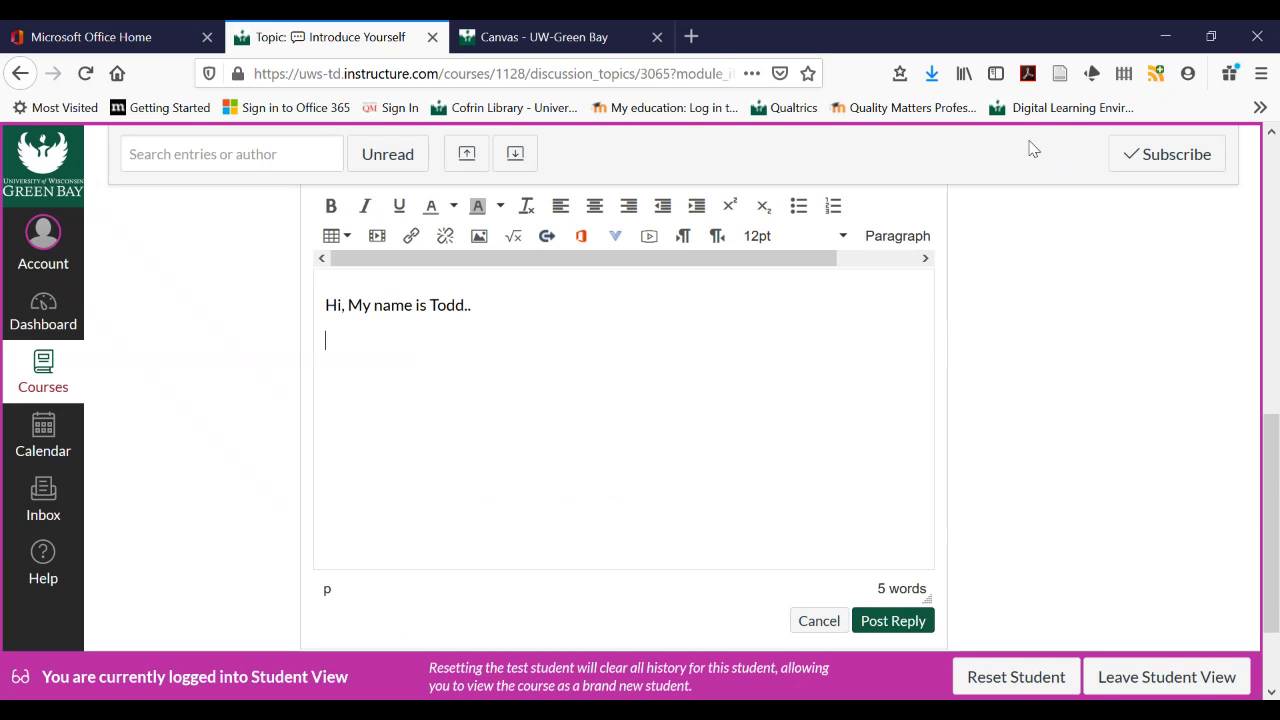
{"action": "left_click", "coordinate": [581, 238]}
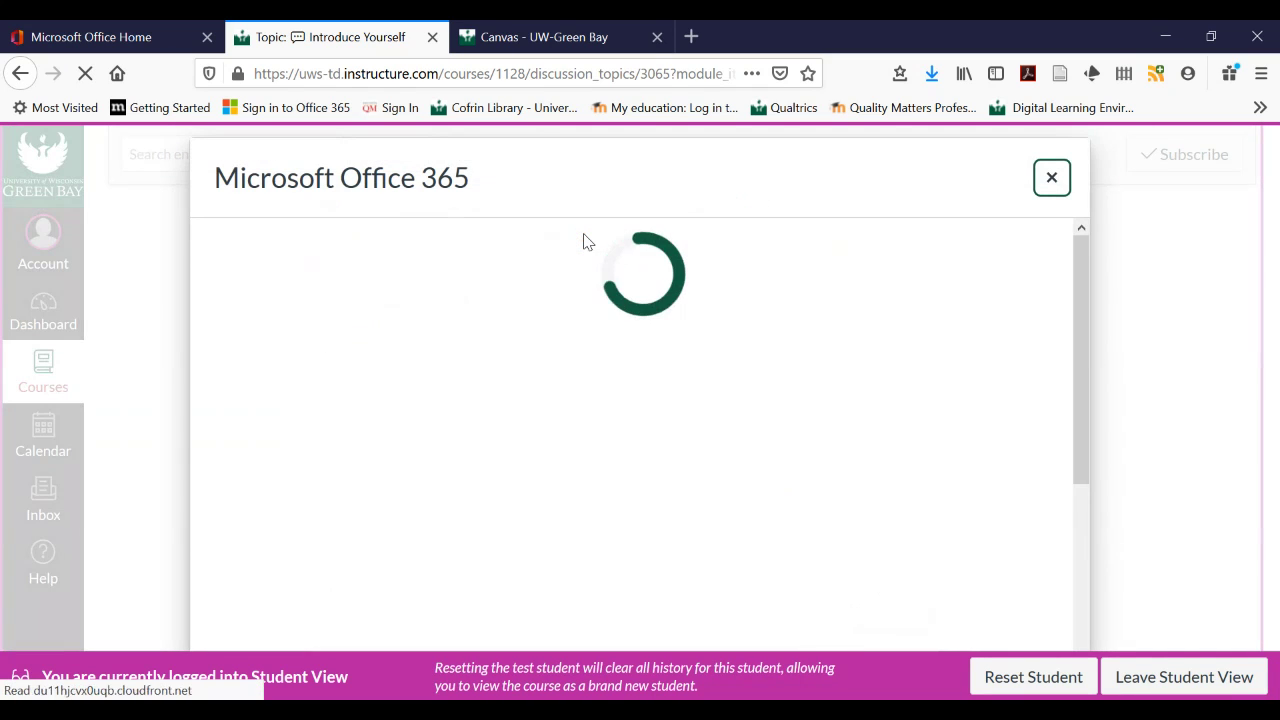
{"action": "left_click", "coordinate": [1052, 179]}
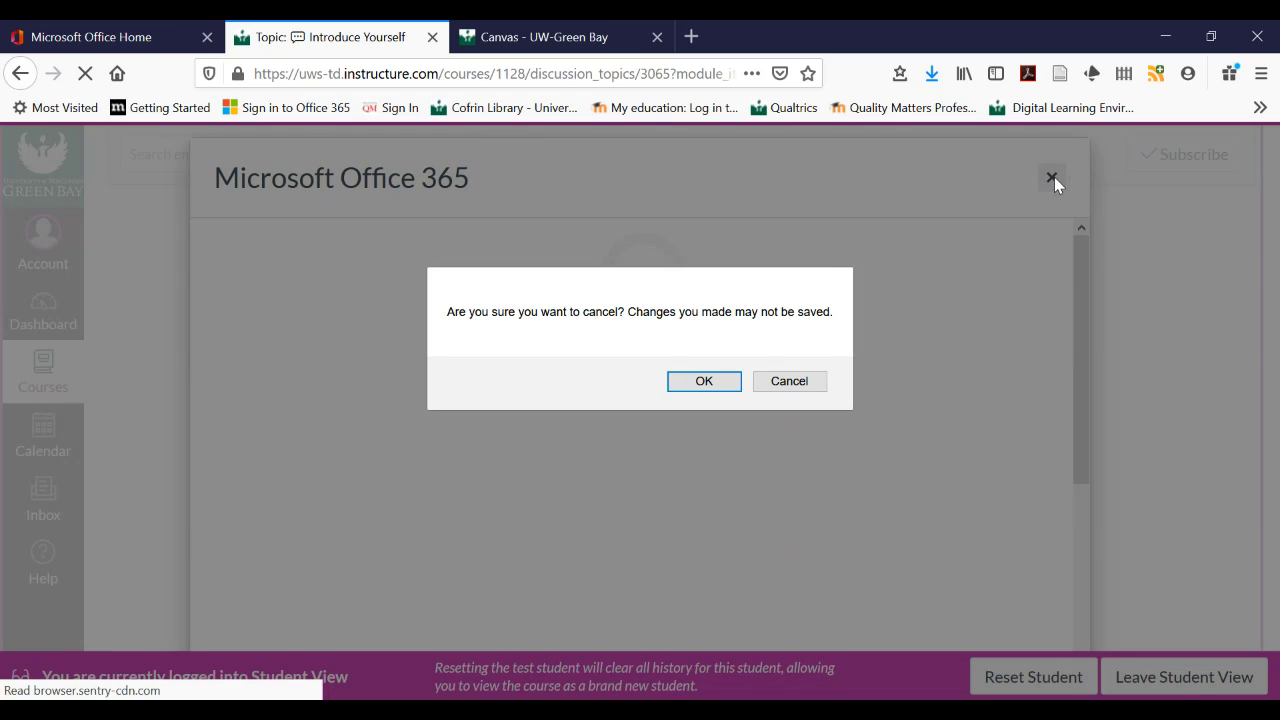
{"action": "left_click", "coordinate": [694, 385]}
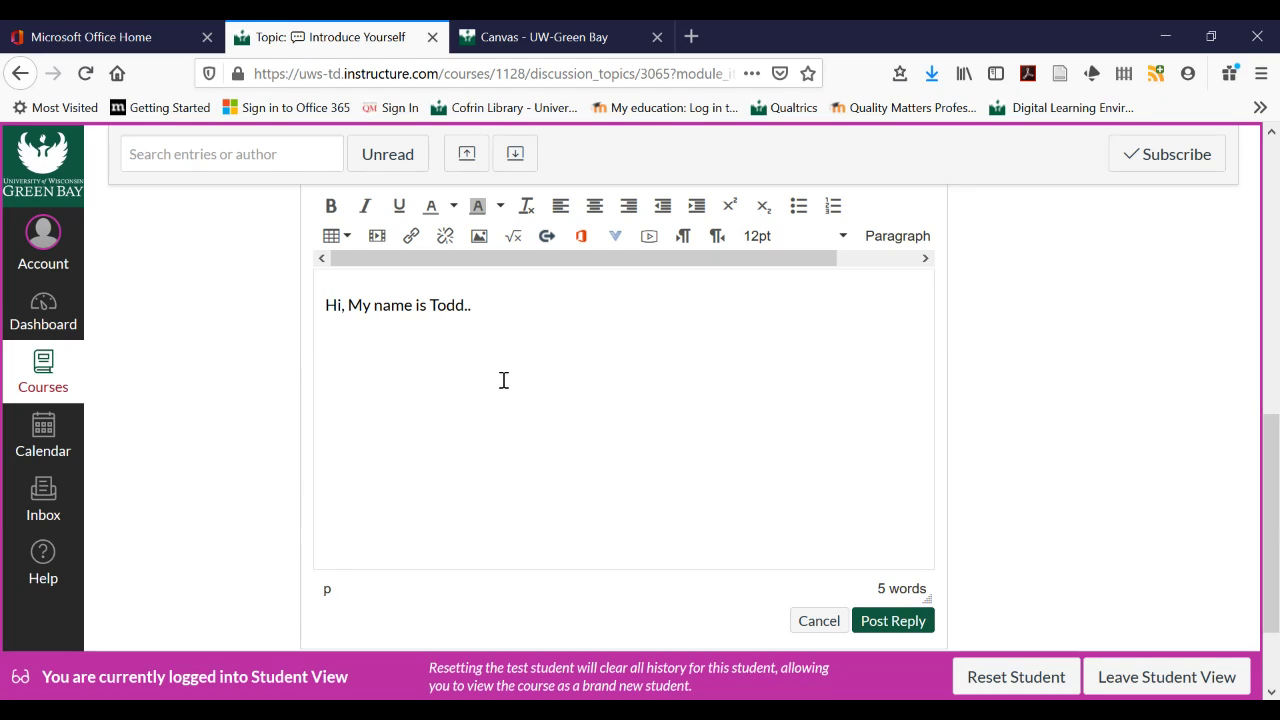
Post the introduction reply and review it in the discussion thread
{"action": "left_click", "coordinate": [867, 621]}
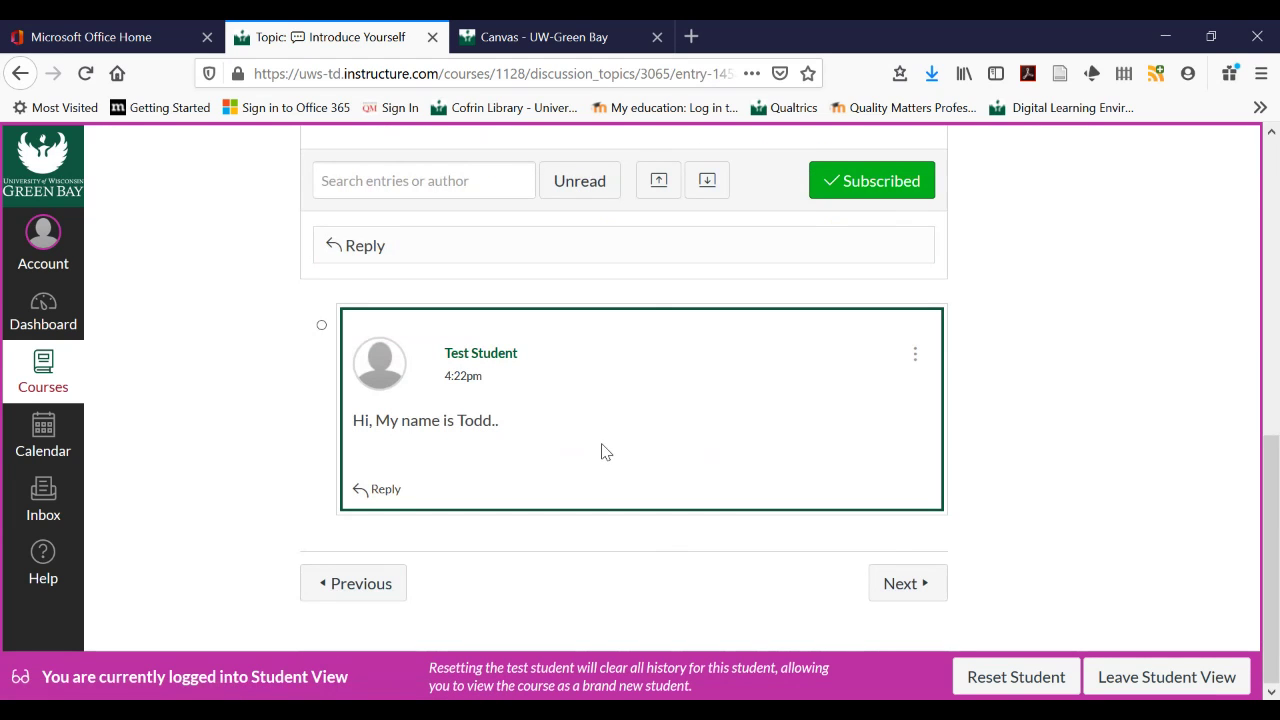
{"action": "scroll", "coordinate": [520, 327], "scroll_direction": "up", "scroll_amount": 3}
{"action": "scroll", "coordinate": [519, 327], "scroll_direction": "up", "scroll_amount": 1}
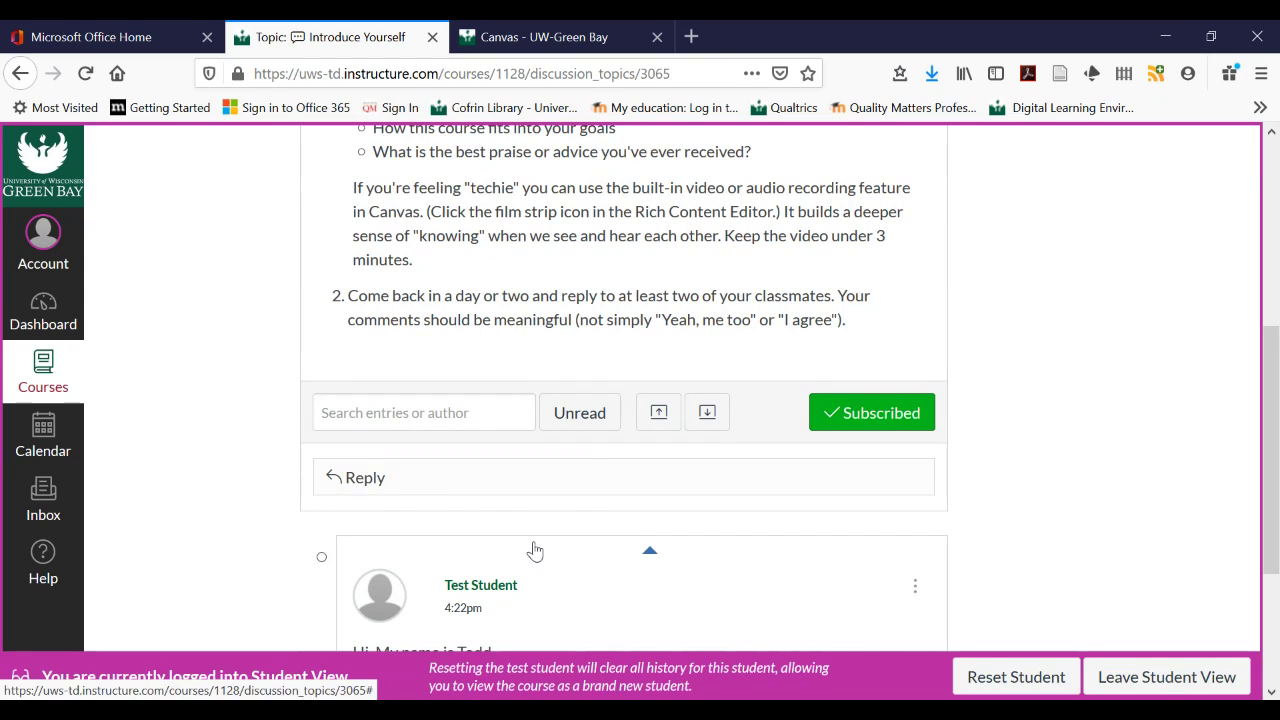
{"action": "scroll", "coordinate": [537, 527], "scroll_direction": "down", "scroll_amount": 4}
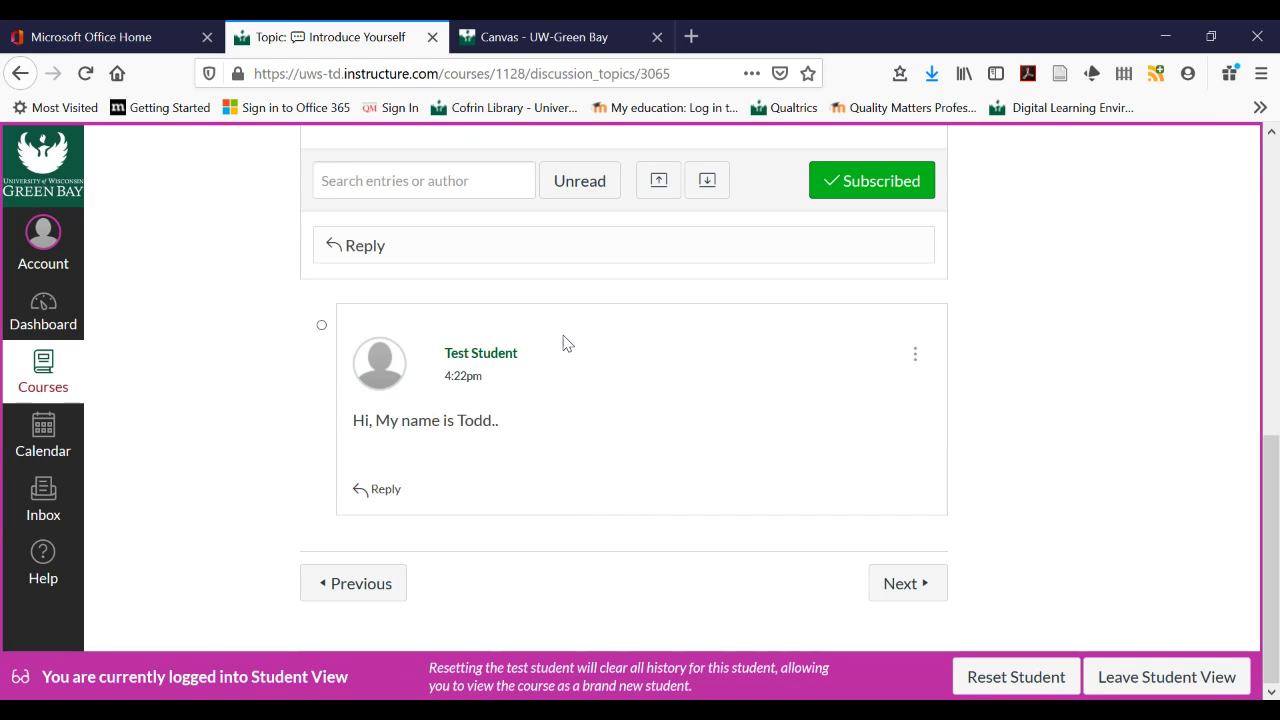
Filter the discussion to unread entries, and turn the filter off again to view all replies
{"action": "scroll", "coordinate": [597, 349], "scroll_direction": "up", "scroll_amount": 3}
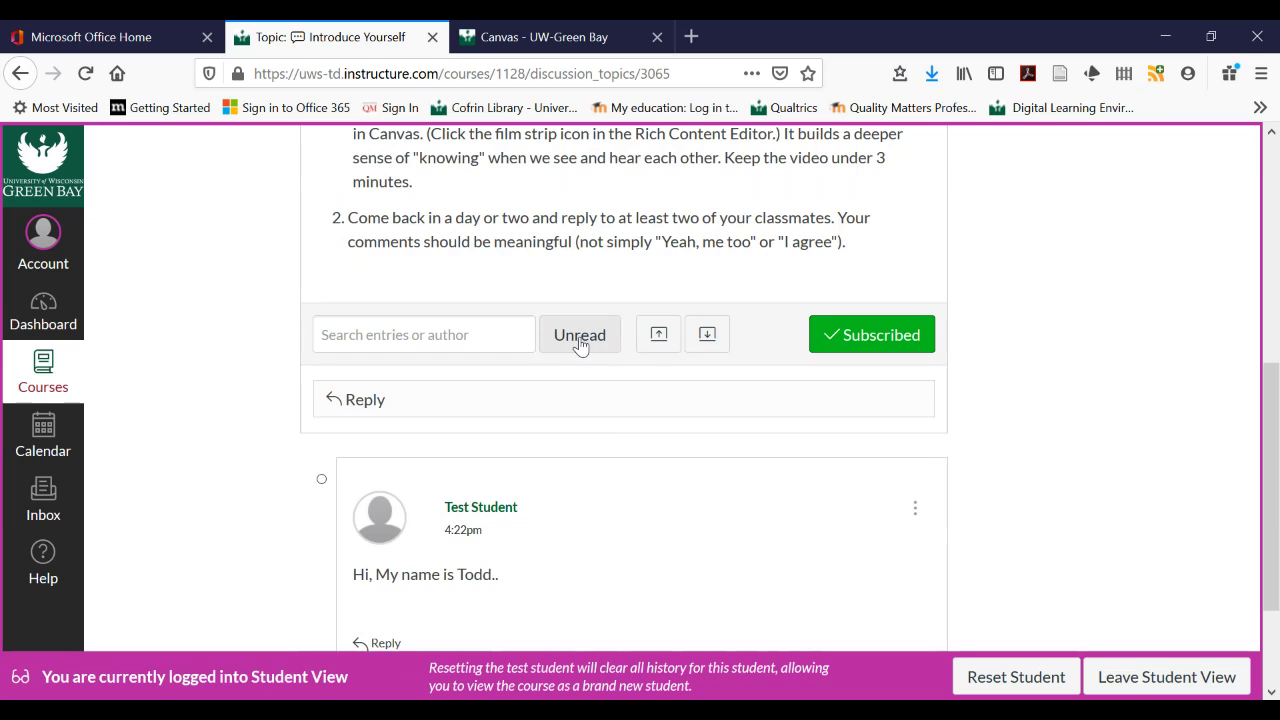
{"action": "left_click", "coordinate": [580, 344]}
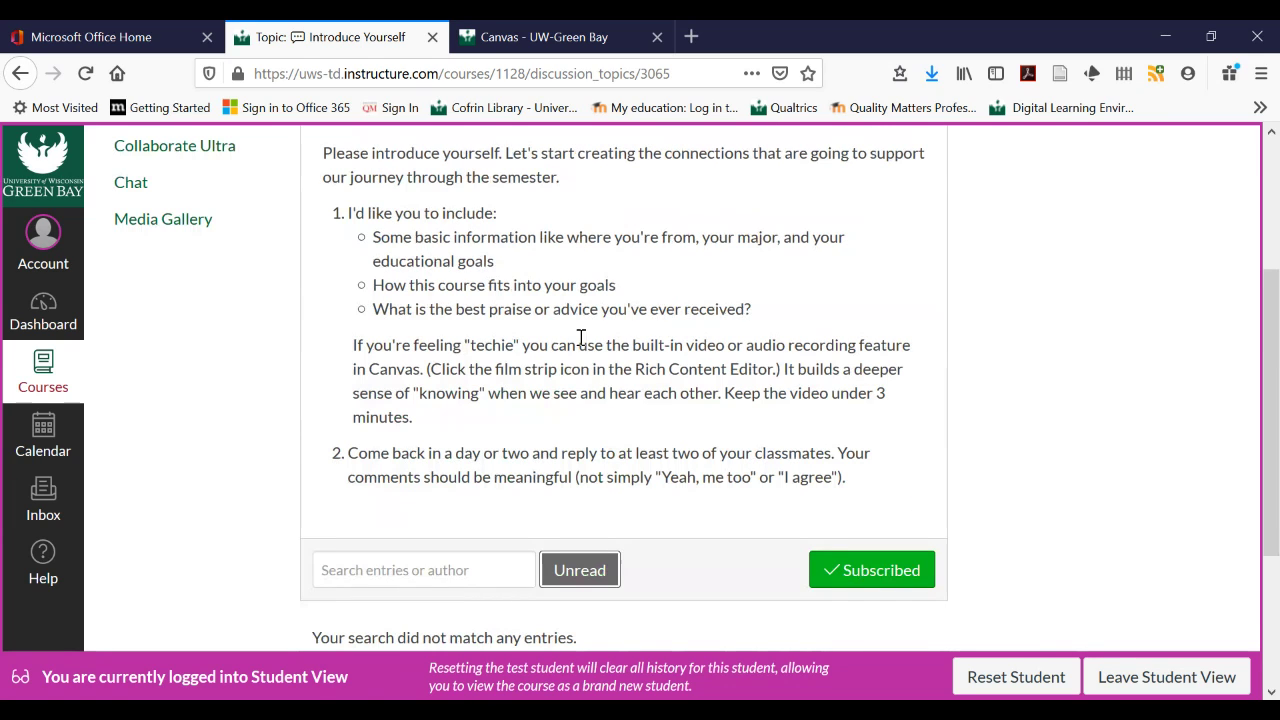
{"action": "left_click", "coordinate": [603, 572]}
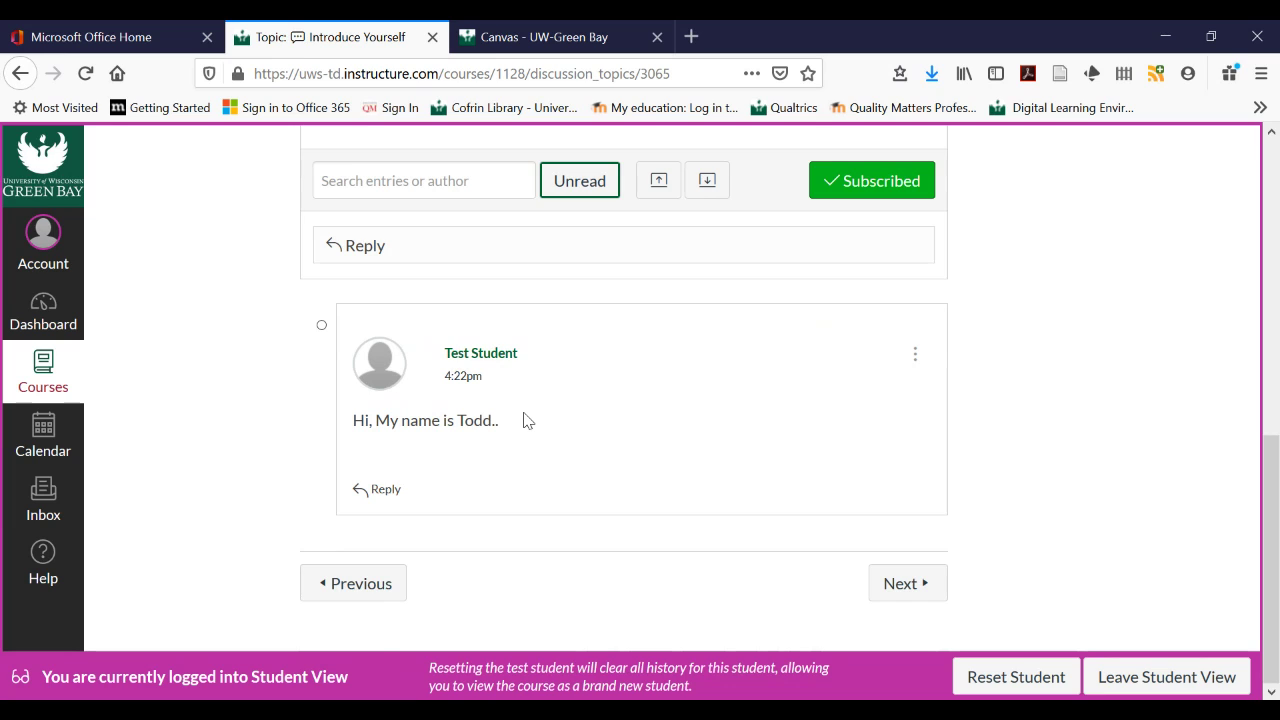
{"action": "scroll", "coordinate": [523, 420], "scroll_direction": "up", "scroll_amount": 3}
{"action": "scroll", "coordinate": [523, 420], "scroll_direction": "down", "scroll_amount": 2}
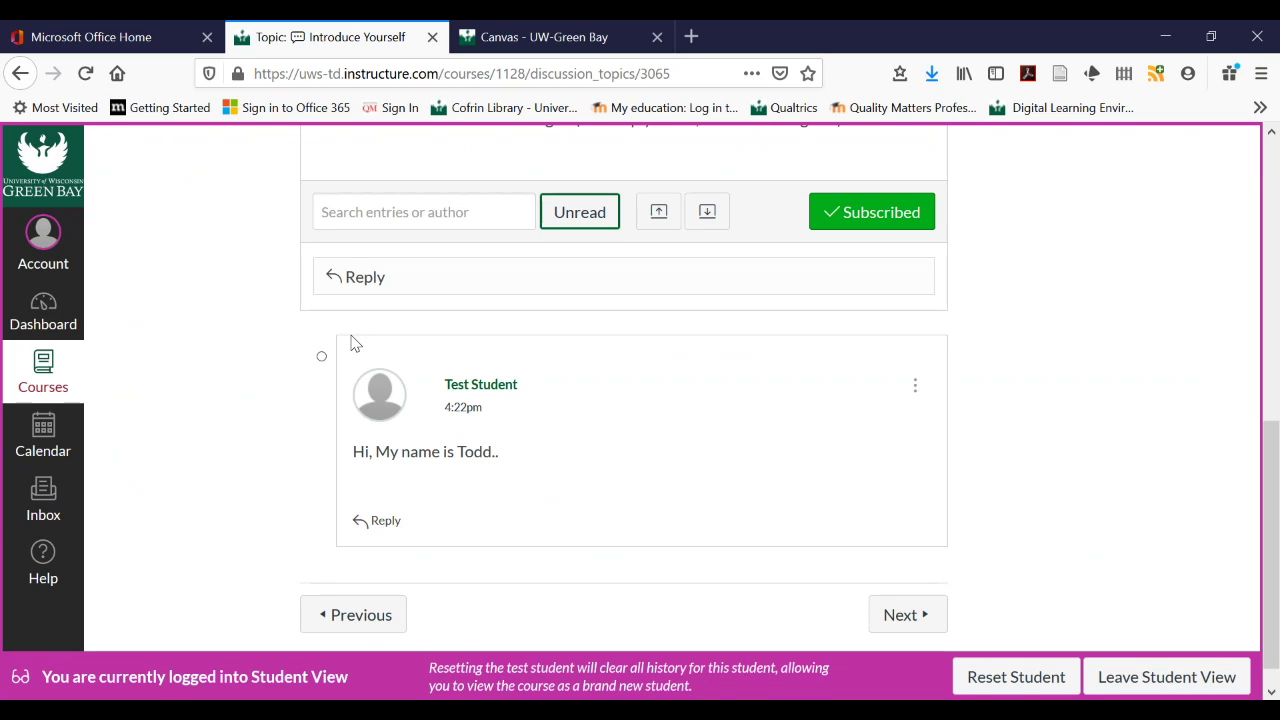
Search the discussion entries for "Test", and clear the search
{"action": "left_click", "coordinate": [414, 222]}
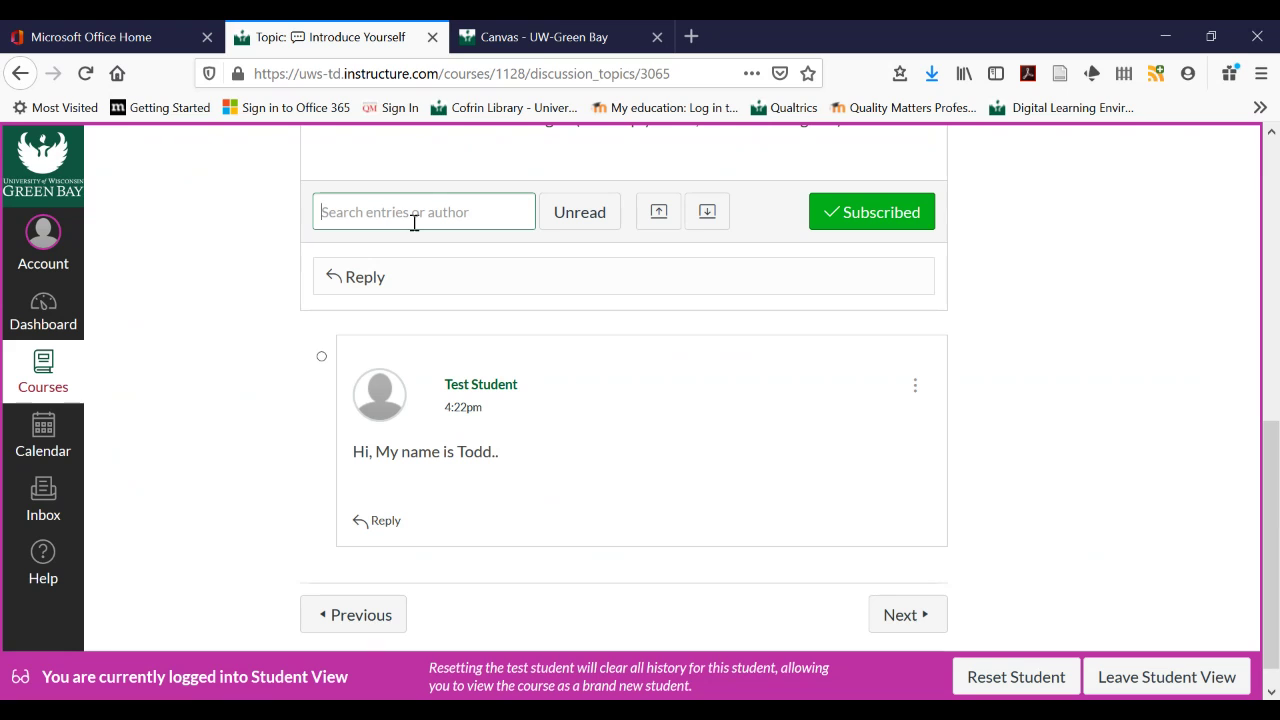
{"action": "type", "text": "Test"}
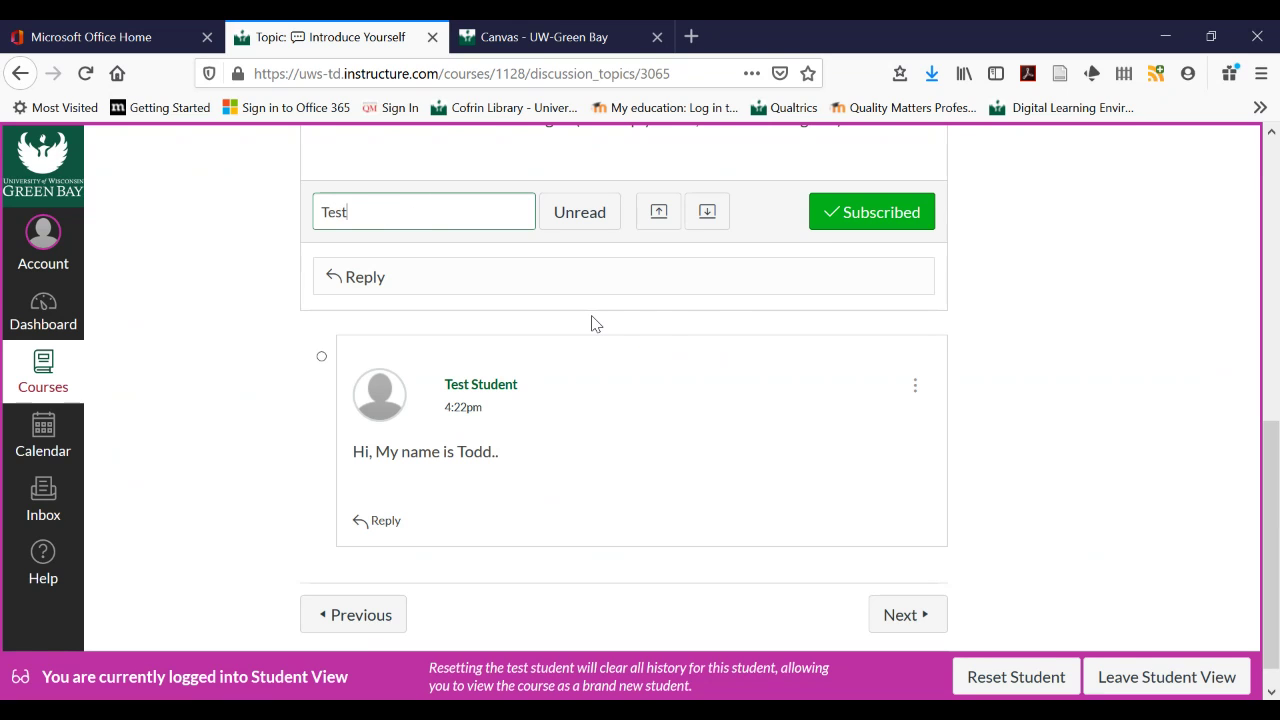
{"action": "scroll", "coordinate": [675, 553], "scroll_direction": "down", "scroll_amount": 4}
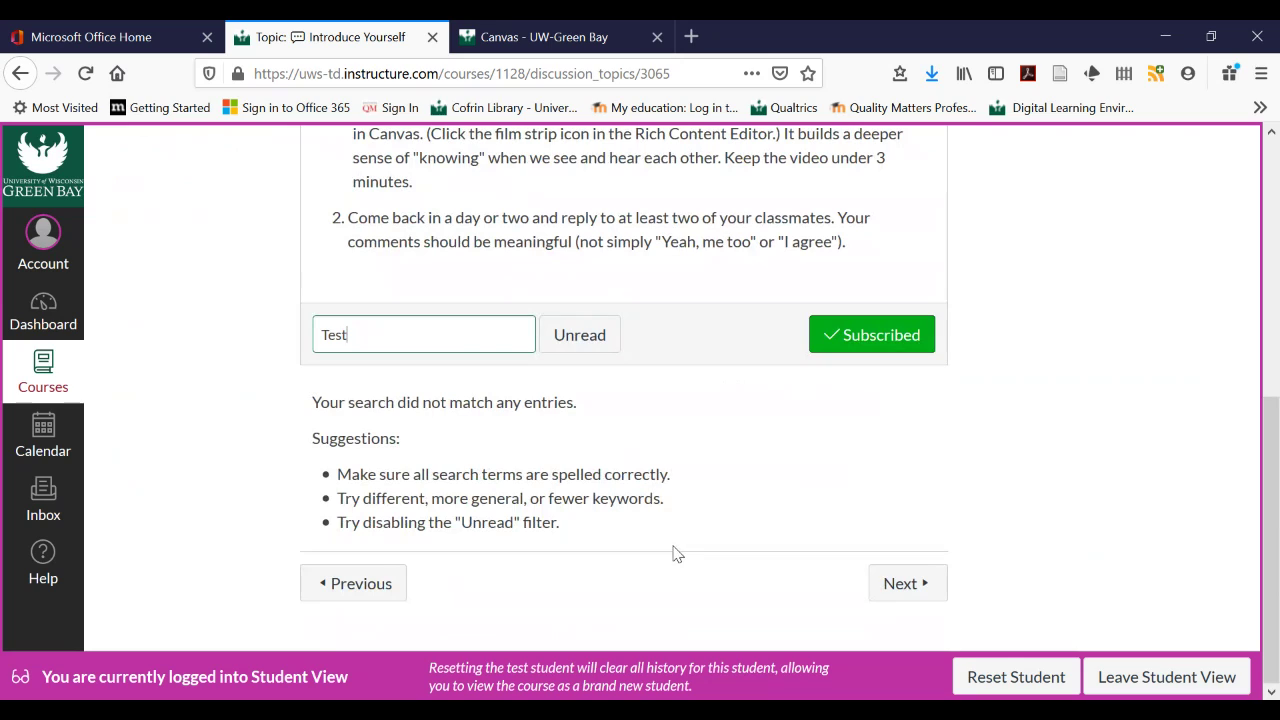
{"action": "key", "text": "BackSpace"}
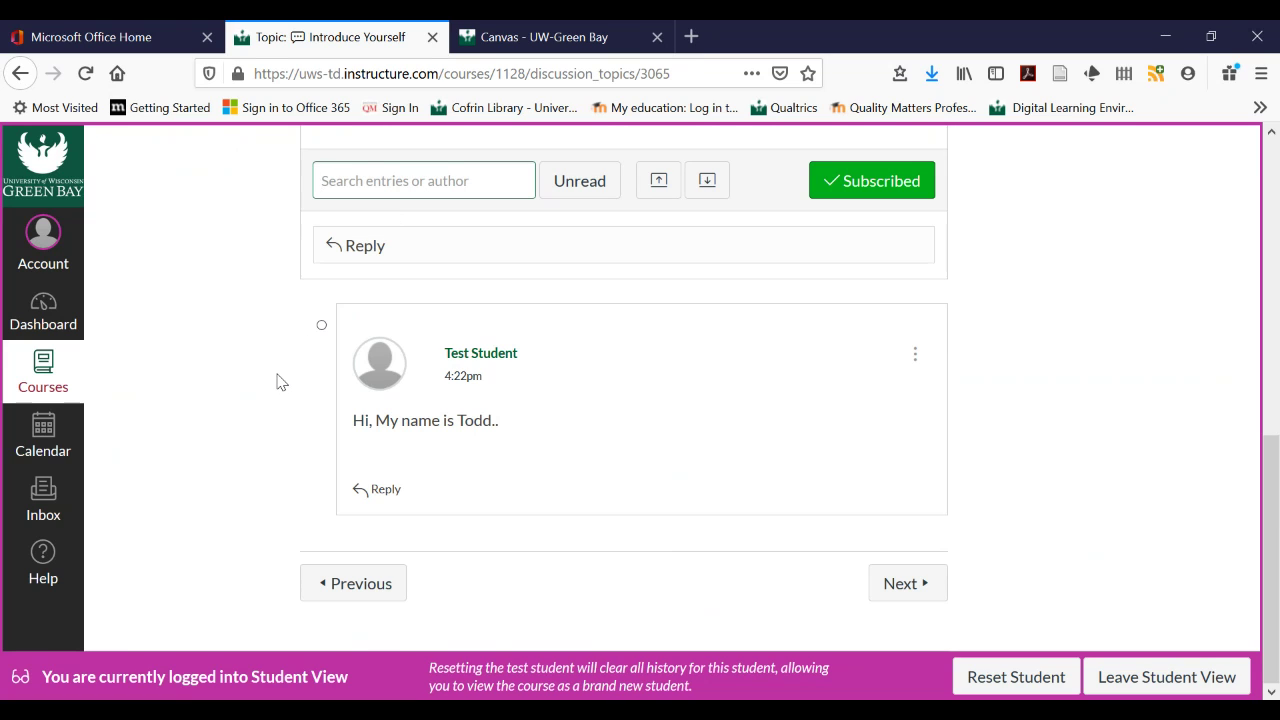
Return to the course home page and open Chapter 1 PowerPoint.pptx from the Week 1 module
{"action": "scroll", "coordinate": [280, 382], "scroll_direction": "up", "scroll_amount": 6}
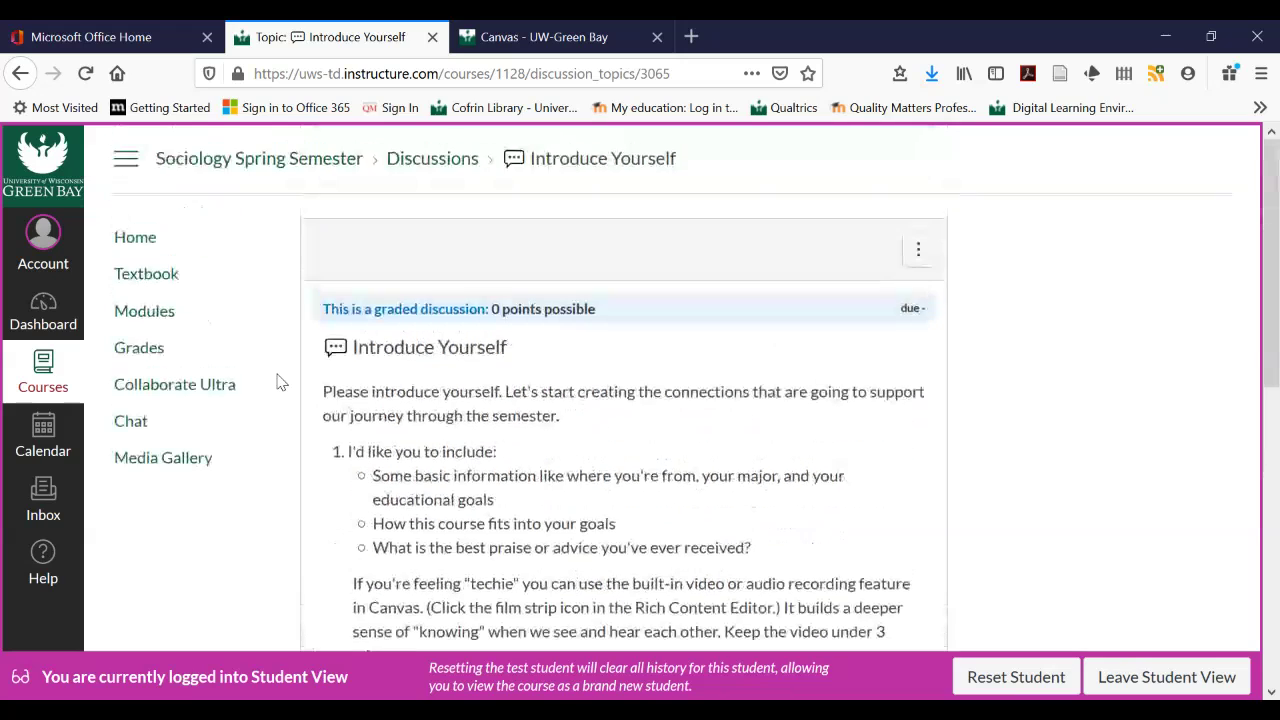
{"action": "left_click", "coordinate": [140, 237]}
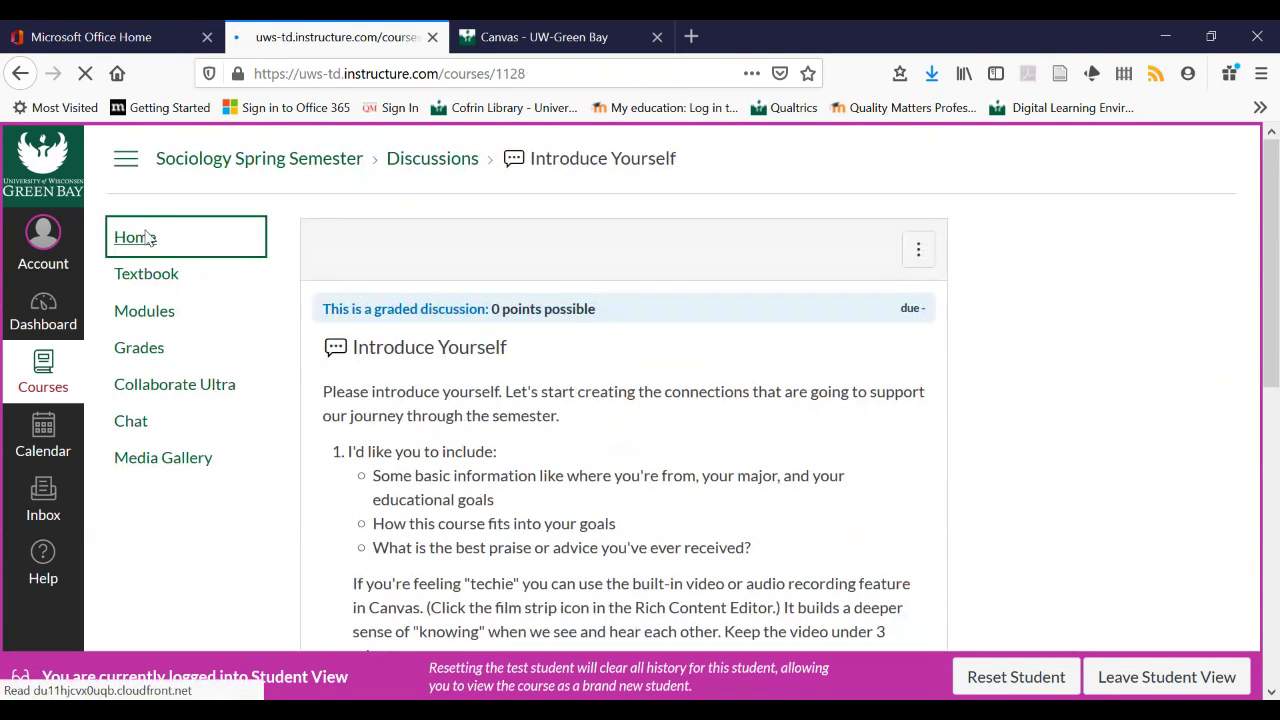
{"action": "scroll", "coordinate": [641, 520], "scroll_direction": "down", "scroll_amount": 4}
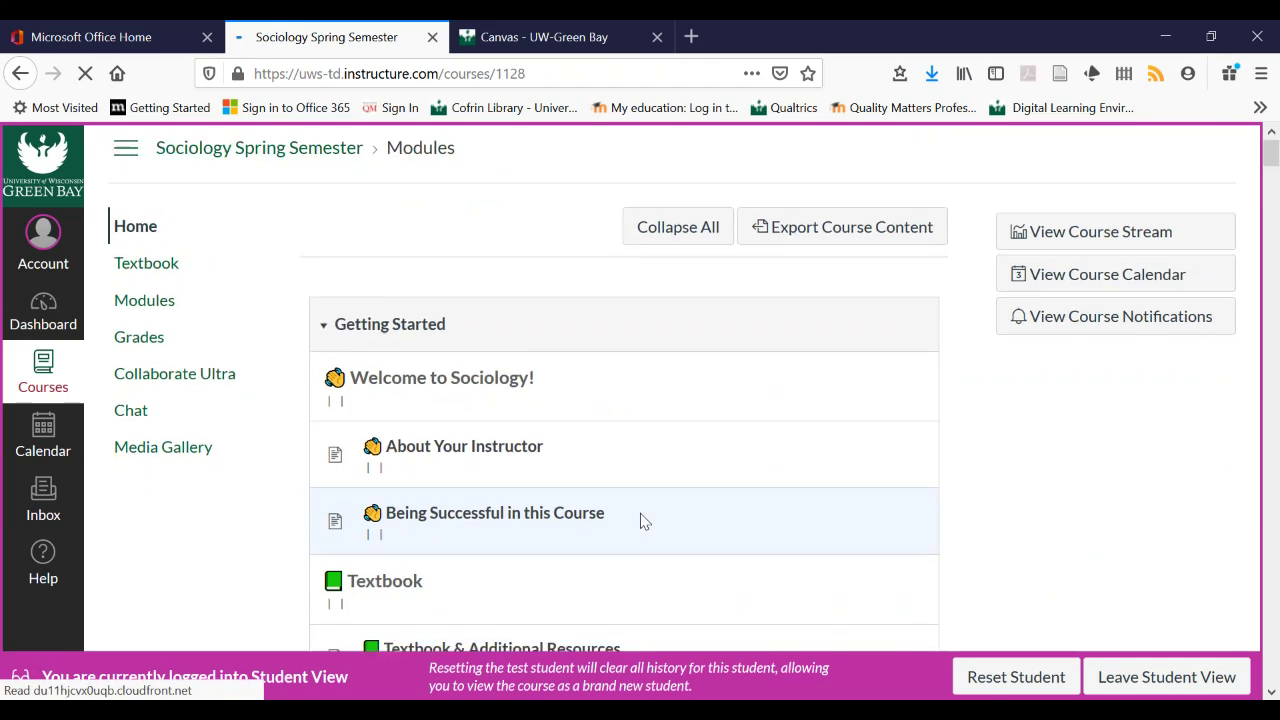
{"action": "scroll", "coordinate": [641, 520], "scroll_direction": "down", "scroll_amount": 8}
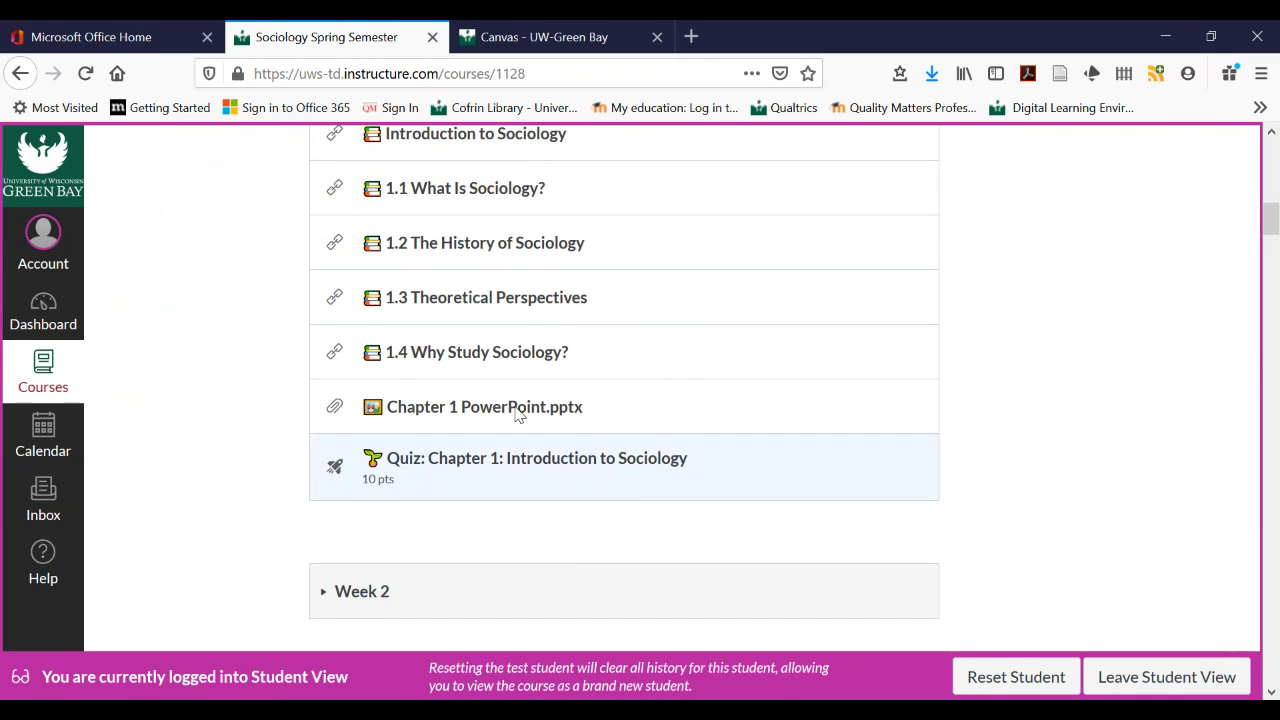
{"action": "left_click", "coordinate": [464, 425]}
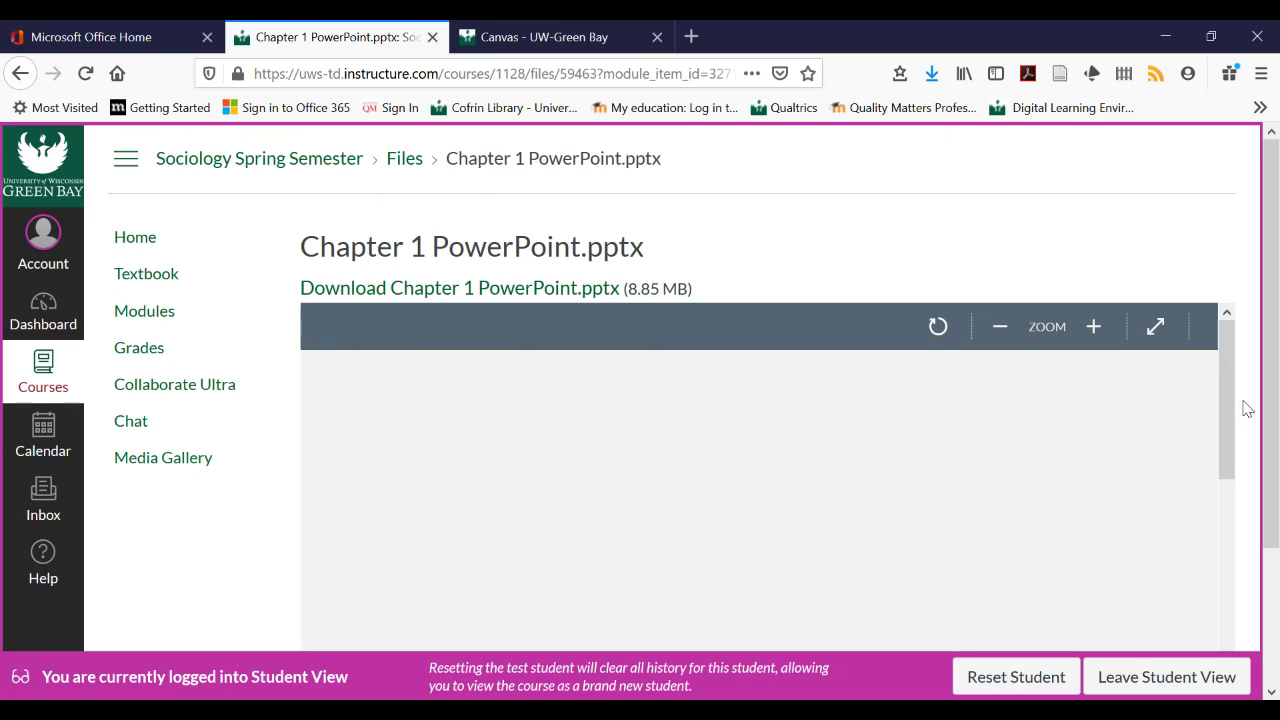
Look through the slides of Chapter 1 PowerPoint.pptx in the file preview, and return to its first slide
{"action": "scroll", "coordinate": [1248, 404], "scroll_direction": "down", "scroll_amount": 3}
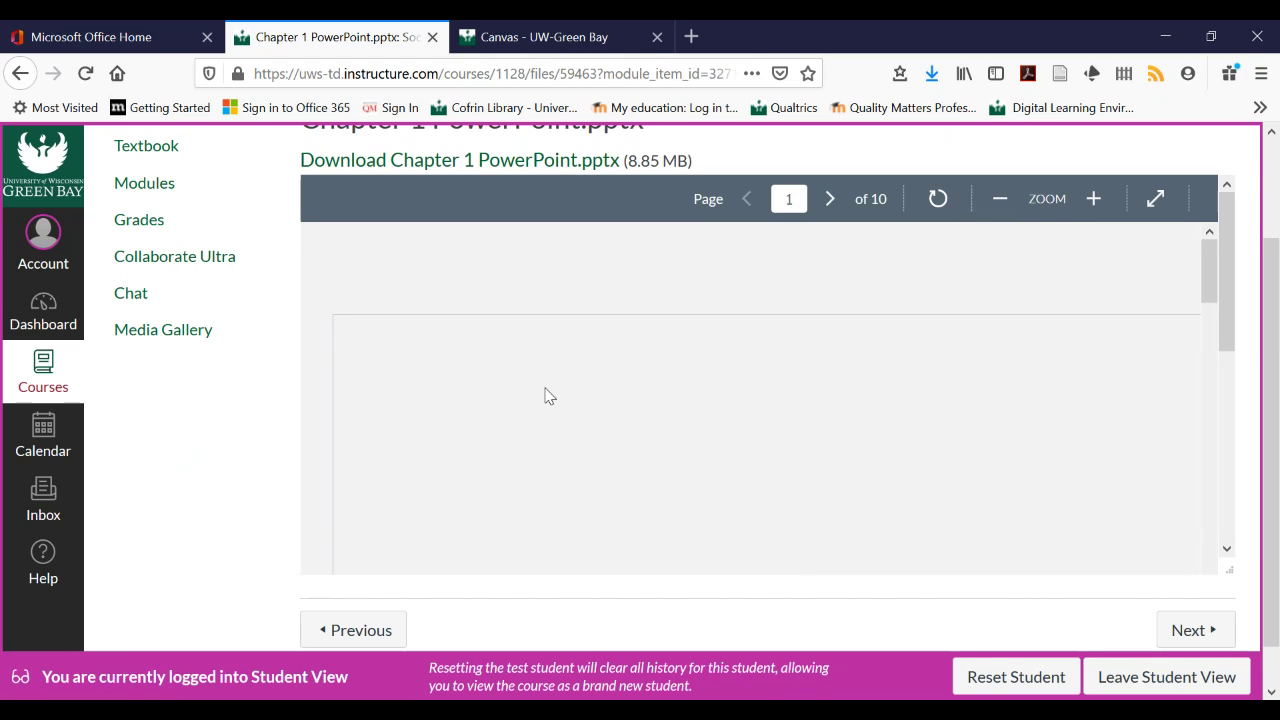
{"action": "scroll", "coordinate": [646, 391], "scroll_direction": "down", "scroll_amount": 2}
{"action": "scroll", "coordinate": [646, 391], "scroll_direction": "up", "scroll_amount": 1}
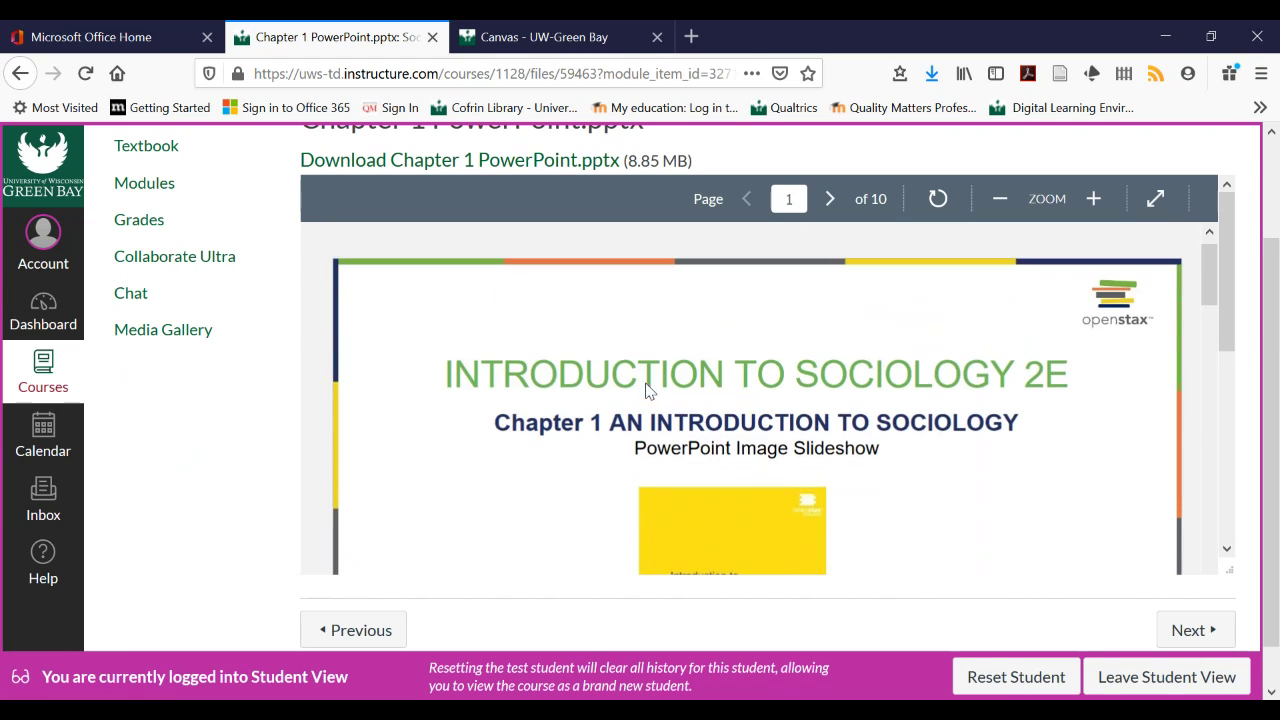
{"action": "scroll", "coordinate": [646, 391], "scroll_direction": "down", "scroll_amount": 8}
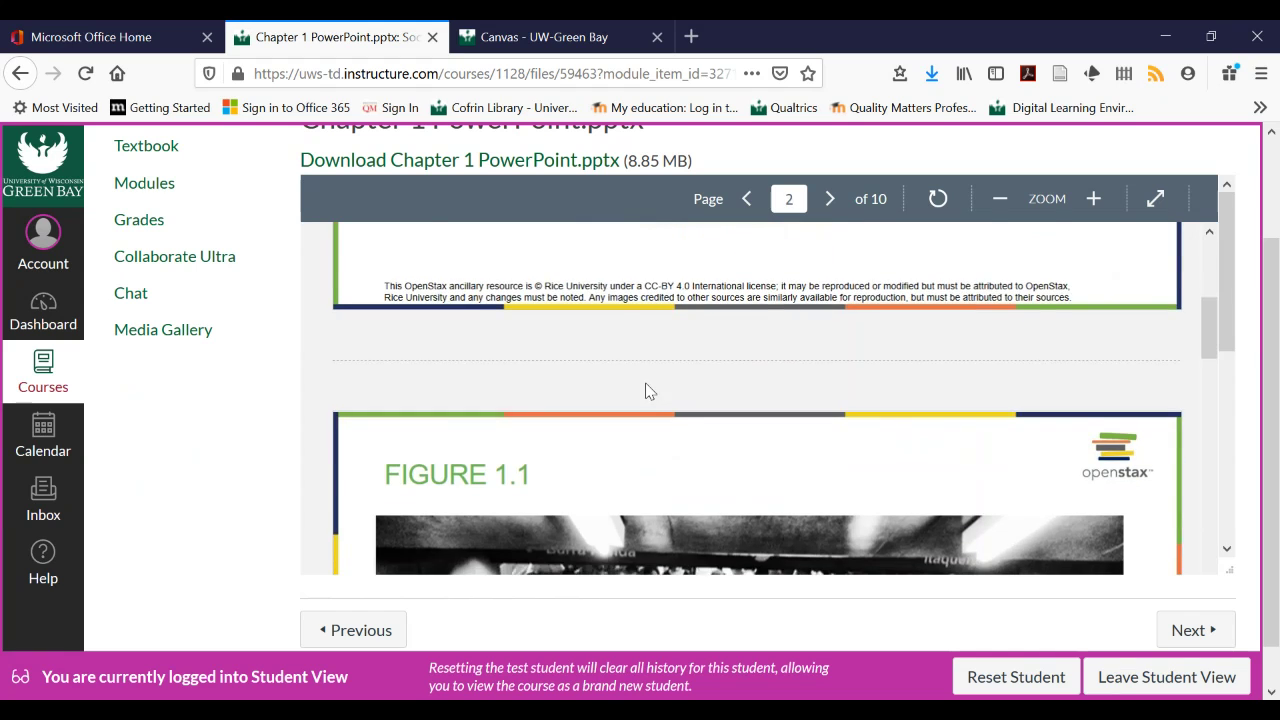
{"action": "scroll", "coordinate": [646, 391], "scroll_direction": "down", "scroll_amount": 8}
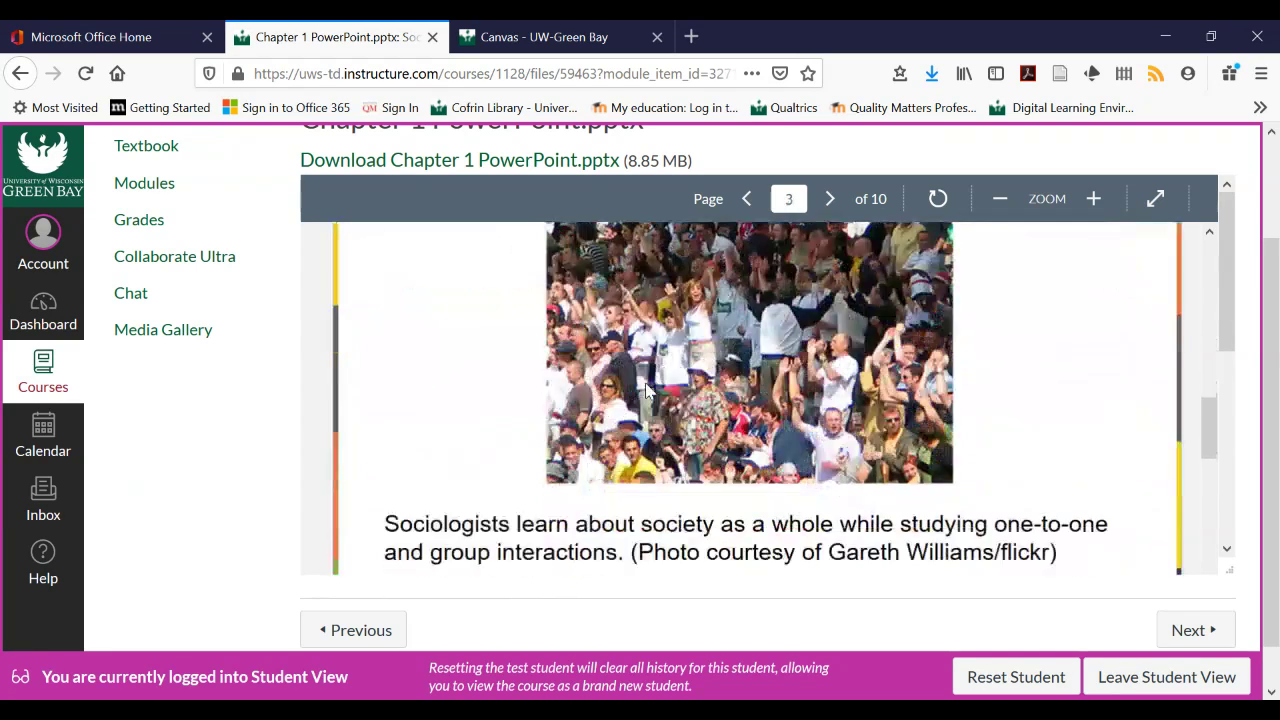
{"action": "scroll", "coordinate": [646, 391], "scroll_direction": "down", "scroll_amount": 4}
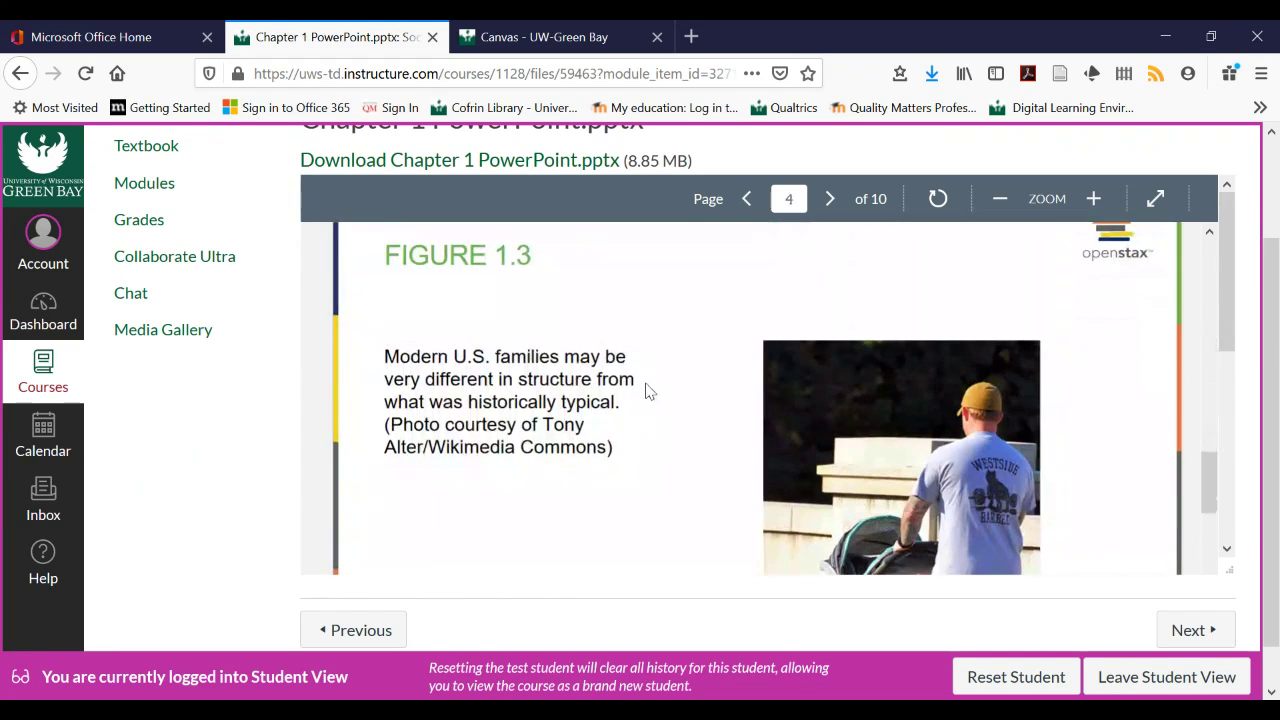
{"action": "scroll", "coordinate": [646, 391], "scroll_direction": "up", "scroll_amount": 10}
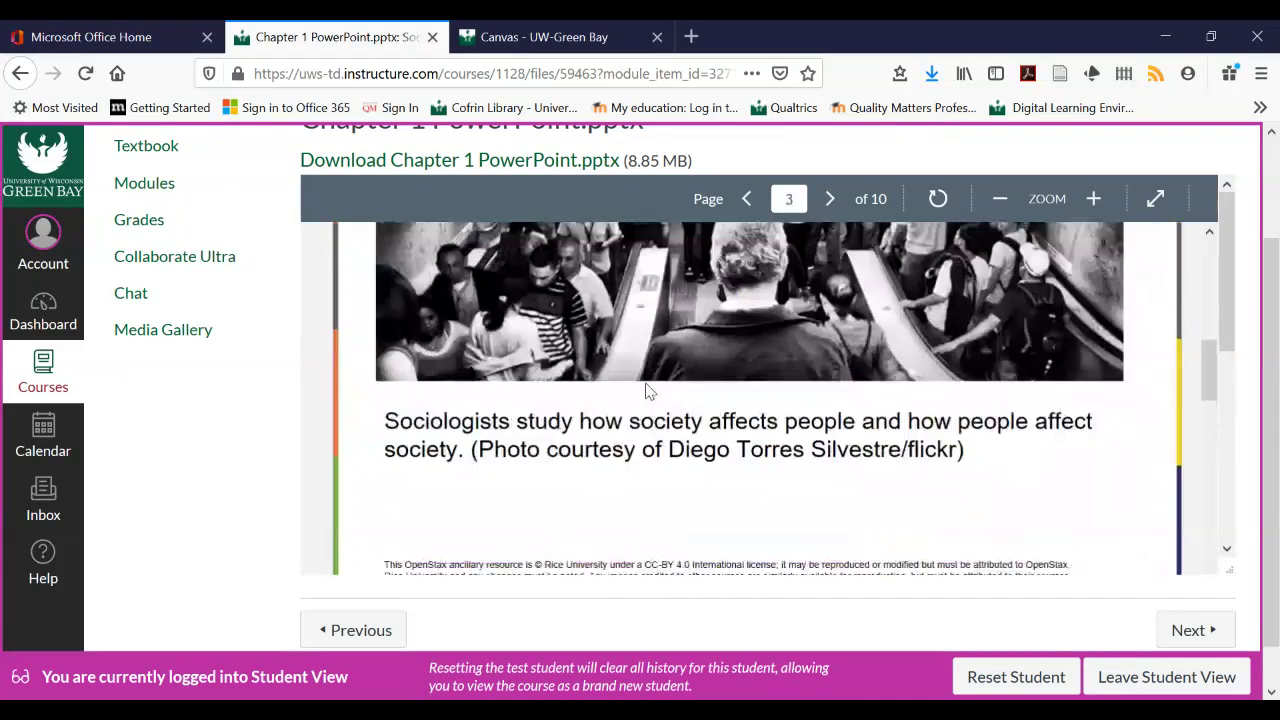
{"action": "scroll", "coordinate": [646, 391], "scroll_direction": "up", "scroll_amount": 5}
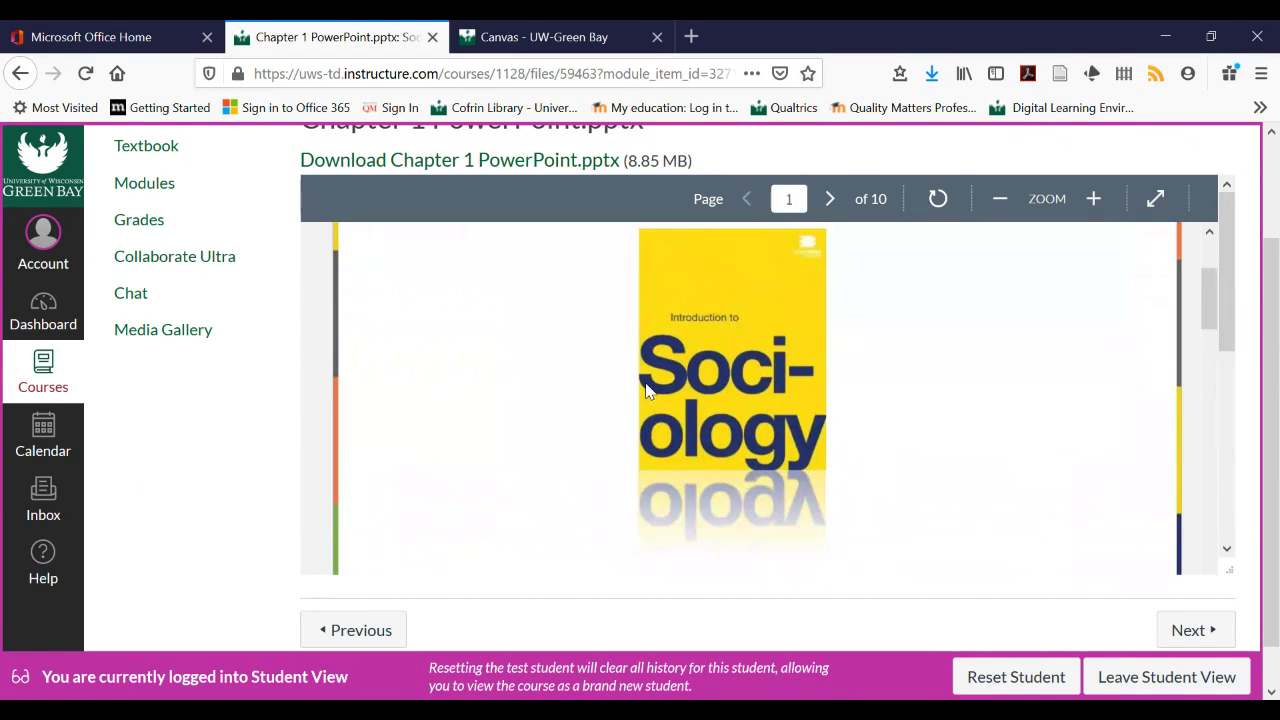
{"action": "scroll", "coordinate": [646, 391], "scroll_direction": "up", "scroll_amount": 2}
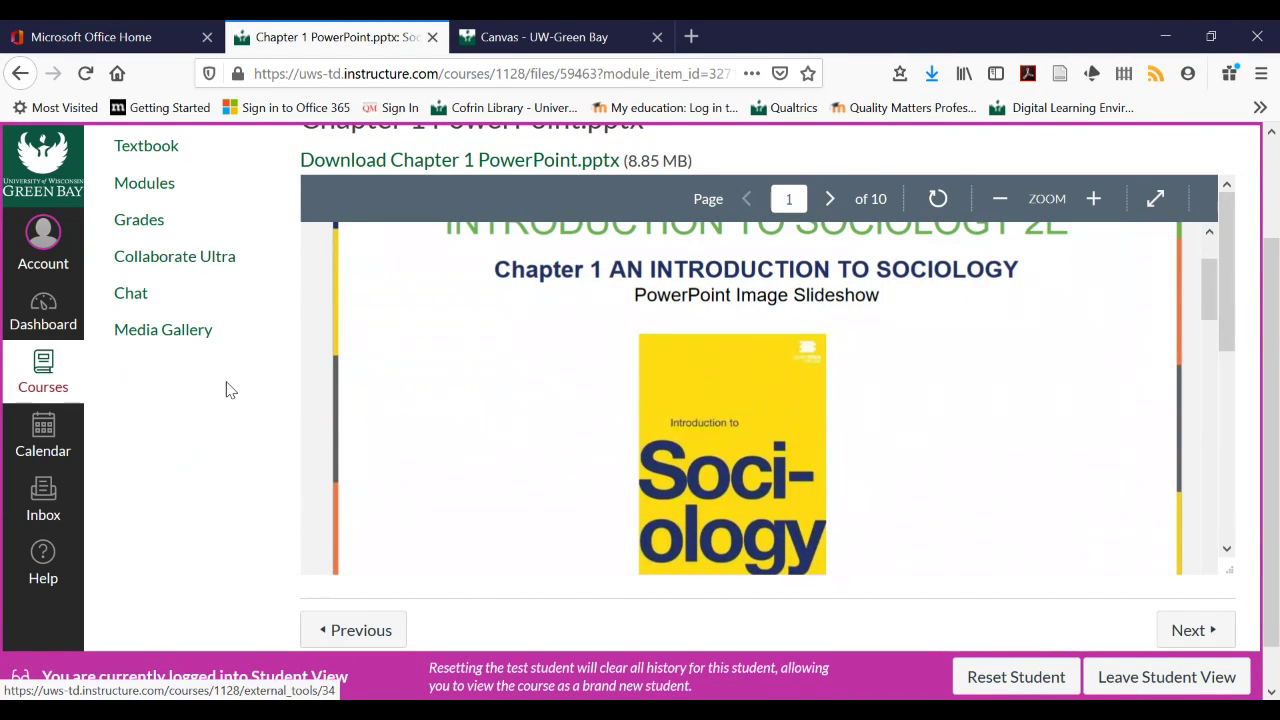
{"action": "scroll", "coordinate": [229, 391], "scroll_direction": "up", "scroll_amount": 1}
{"action": "scroll", "coordinate": [229, 391], "scroll_direction": "up", "scroll_amount": 1}
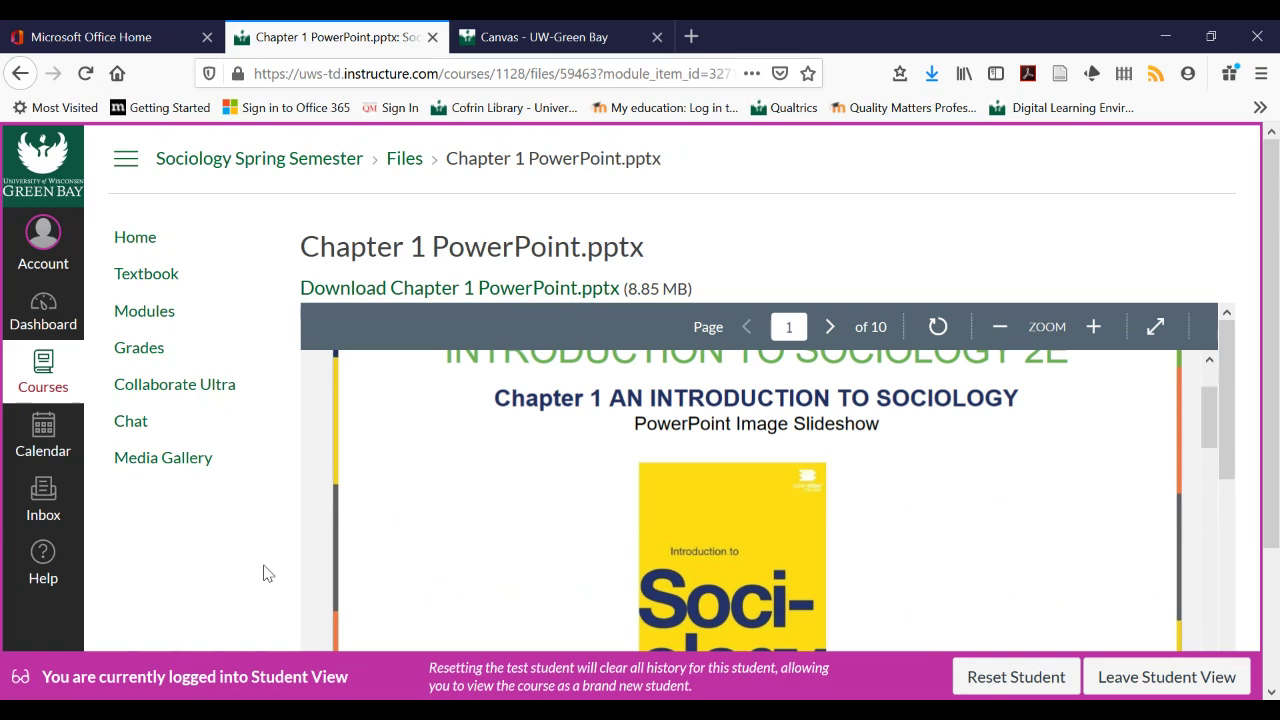
Go on to the next module item, Quiz: Chapter 1: Introduction to Sociology, and start taking the quiz
{"action": "scroll", "coordinate": [265, 572], "scroll_direction": "down", "scroll_amount": 3}
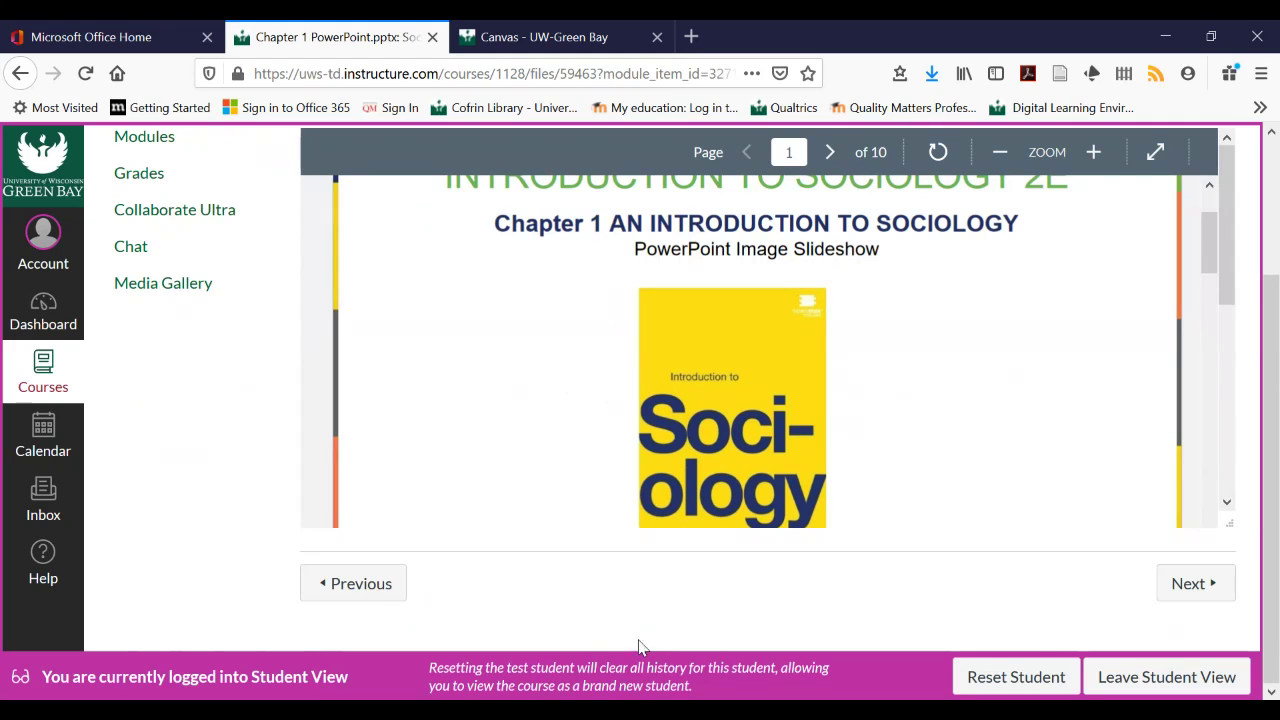
{"action": "left_click", "coordinate": [1196, 584]}
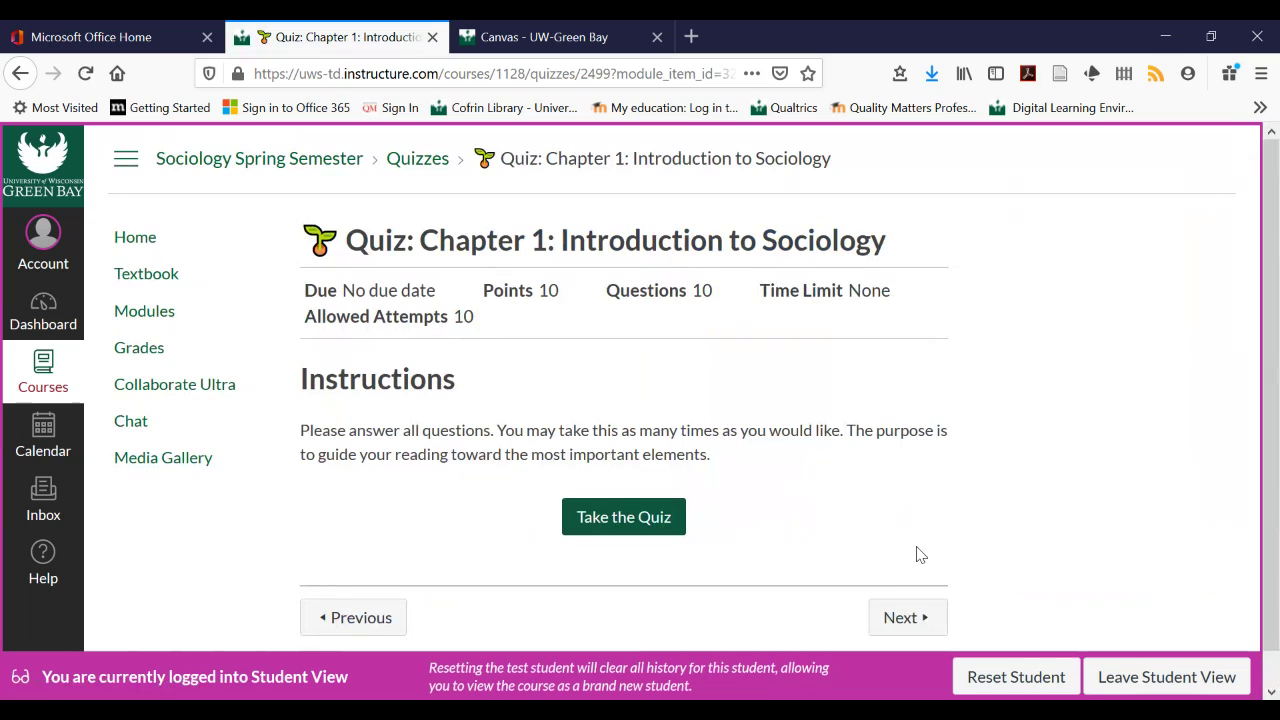
{"action": "left_click", "coordinate": [642, 524]}
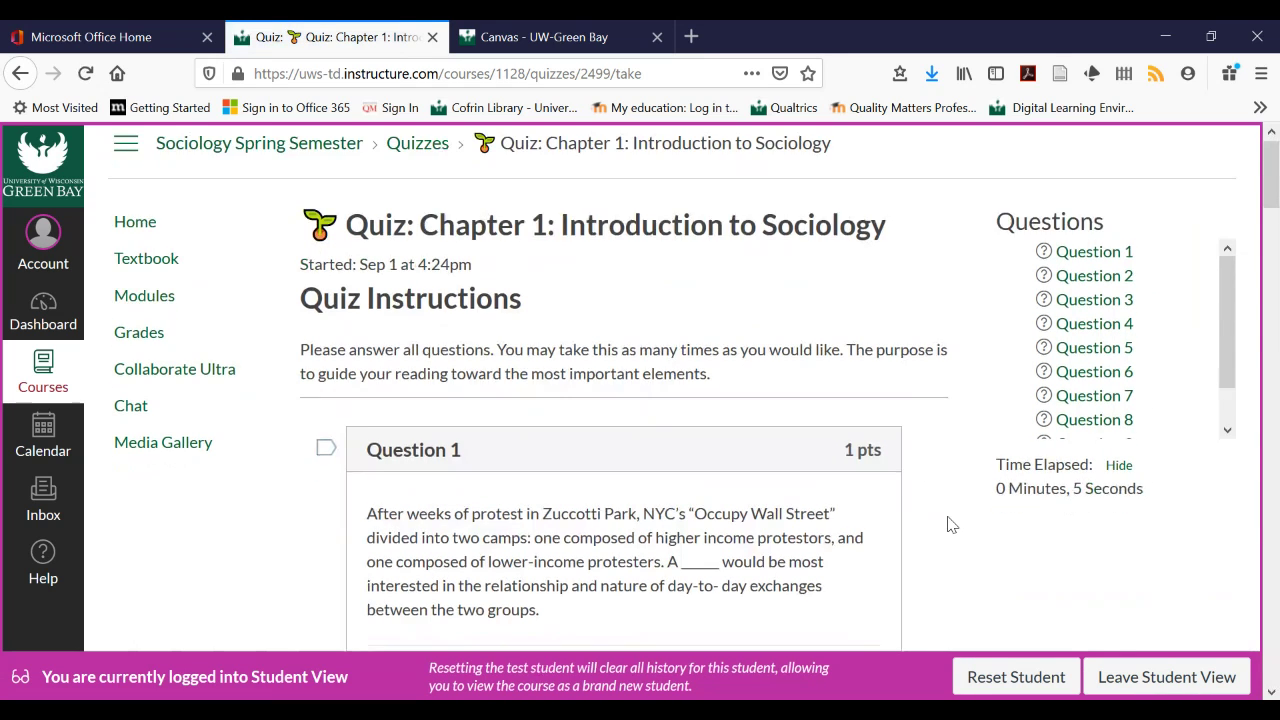
Examine the quiz instructions, Question 1 with its answer options, the question list and the elapsed time
{"action": "scroll", "coordinate": [951, 525], "scroll_direction": "down", "scroll_amount": 5}
{"action": "scroll", "coordinate": [951, 525], "scroll_direction": "up", "scroll_amount": 2}
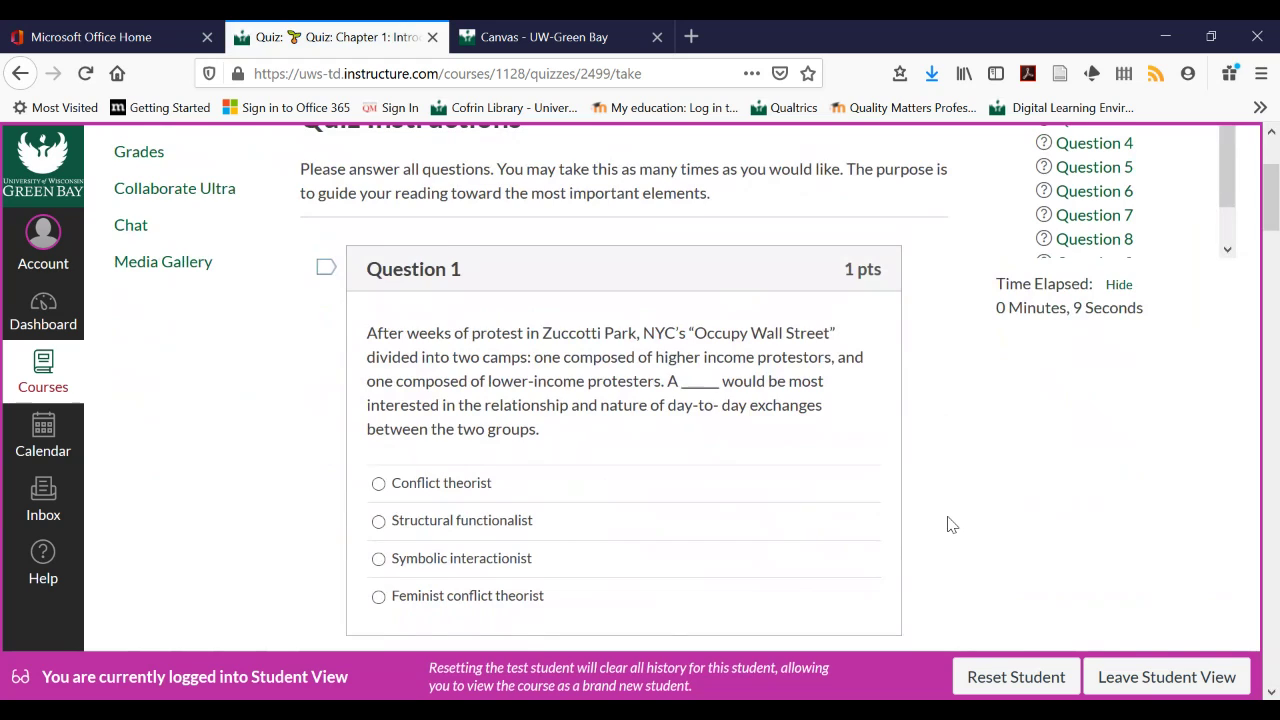
{"action": "scroll", "coordinate": [951, 525], "scroll_direction": "up", "scroll_amount": 1}
{"action": "scroll", "coordinate": [951, 525], "scroll_direction": "down", "scroll_amount": 2}
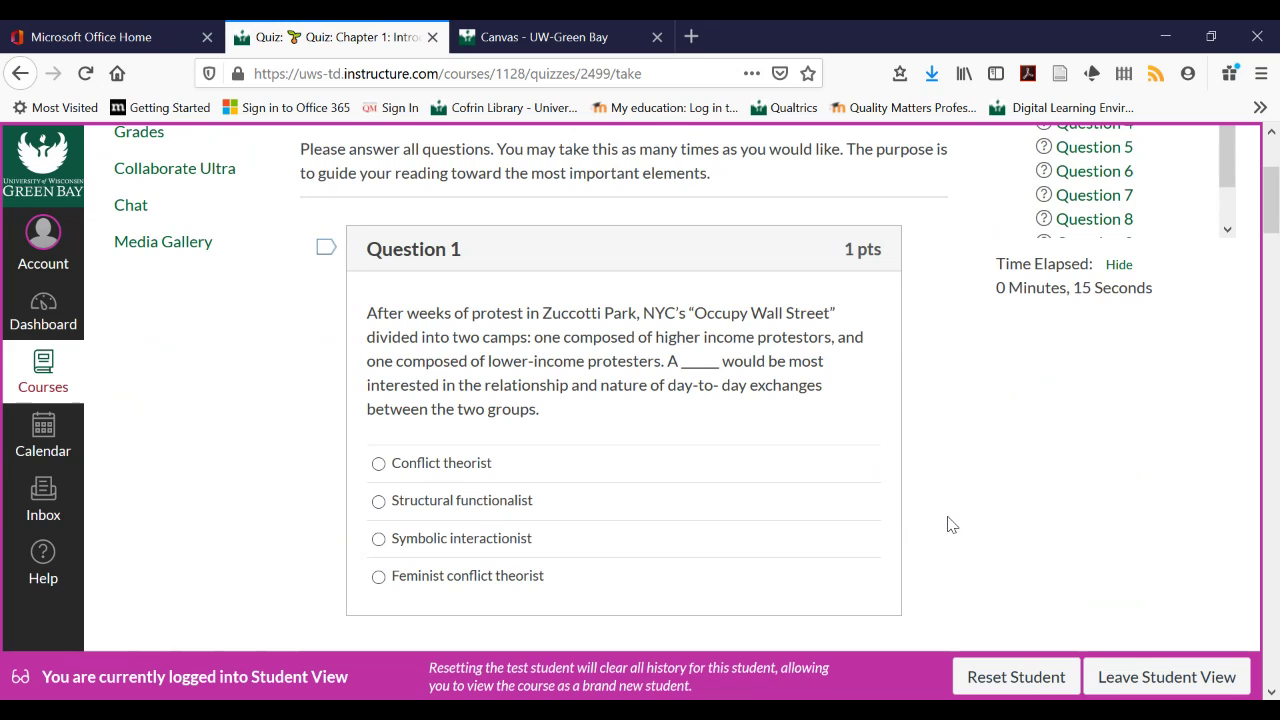
{"action": "scroll", "coordinate": [951, 525], "scroll_direction": "down", "scroll_amount": 1}
{"action": "scroll", "coordinate": [951, 525], "scroll_direction": "up", "scroll_amount": 2}
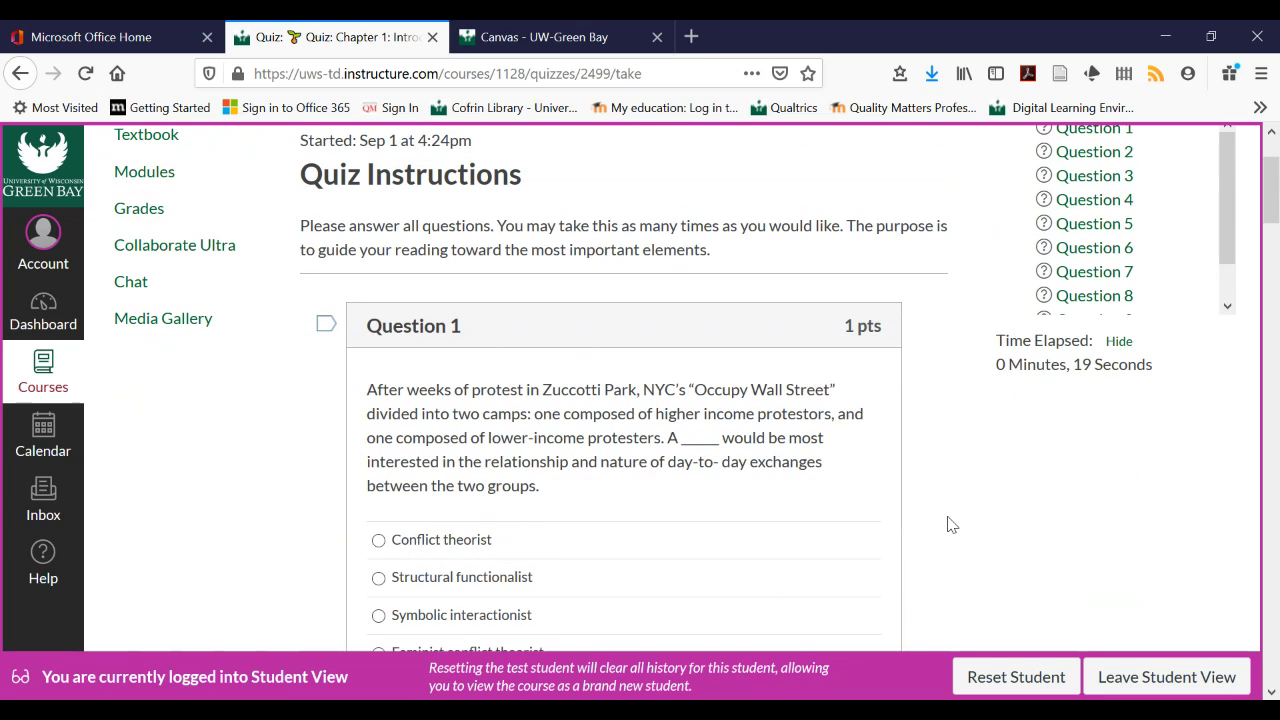
{"action": "scroll", "coordinate": [951, 525], "scroll_direction": "up", "scroll_amount": 1}
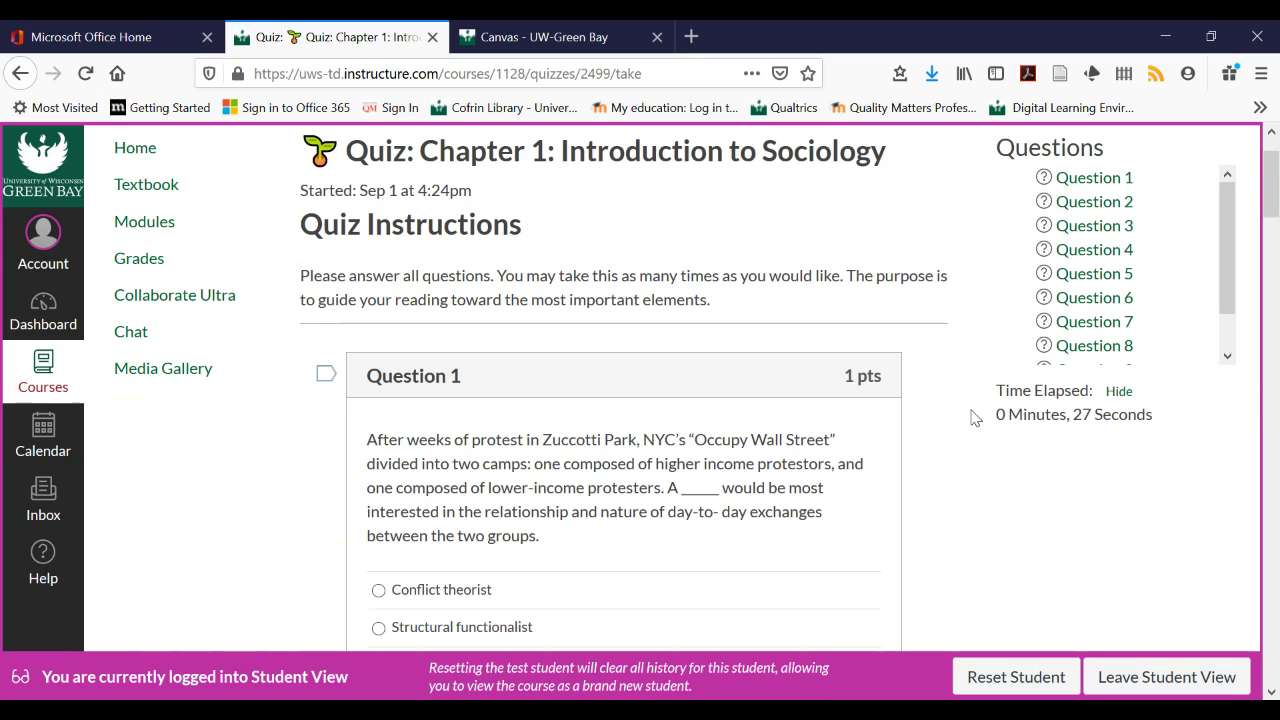
{"action": "scroll", "coordinate": [748, 521], "scroll_direction": "down", "scroll_amount": 1}
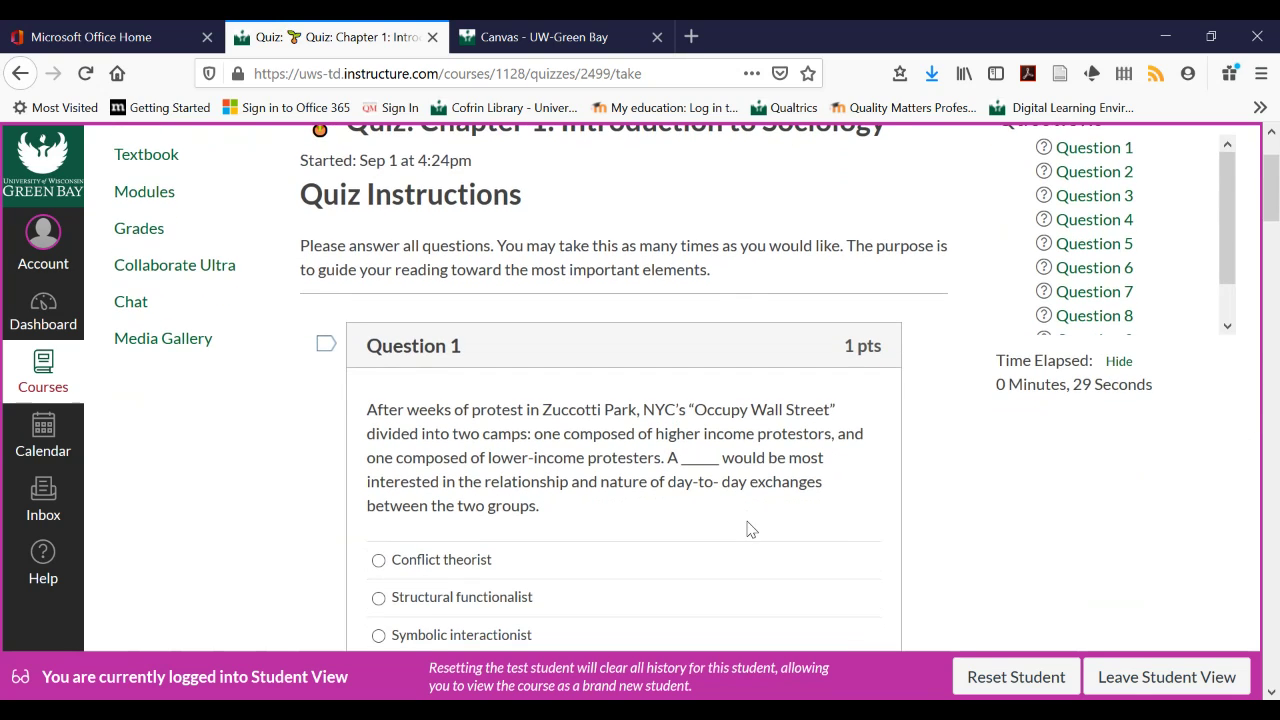
Answer Question 1 with "Conflict theorist" and Question 2 with "Latent functions"
{"action": "left_click", "coordinate": [378, 560]}
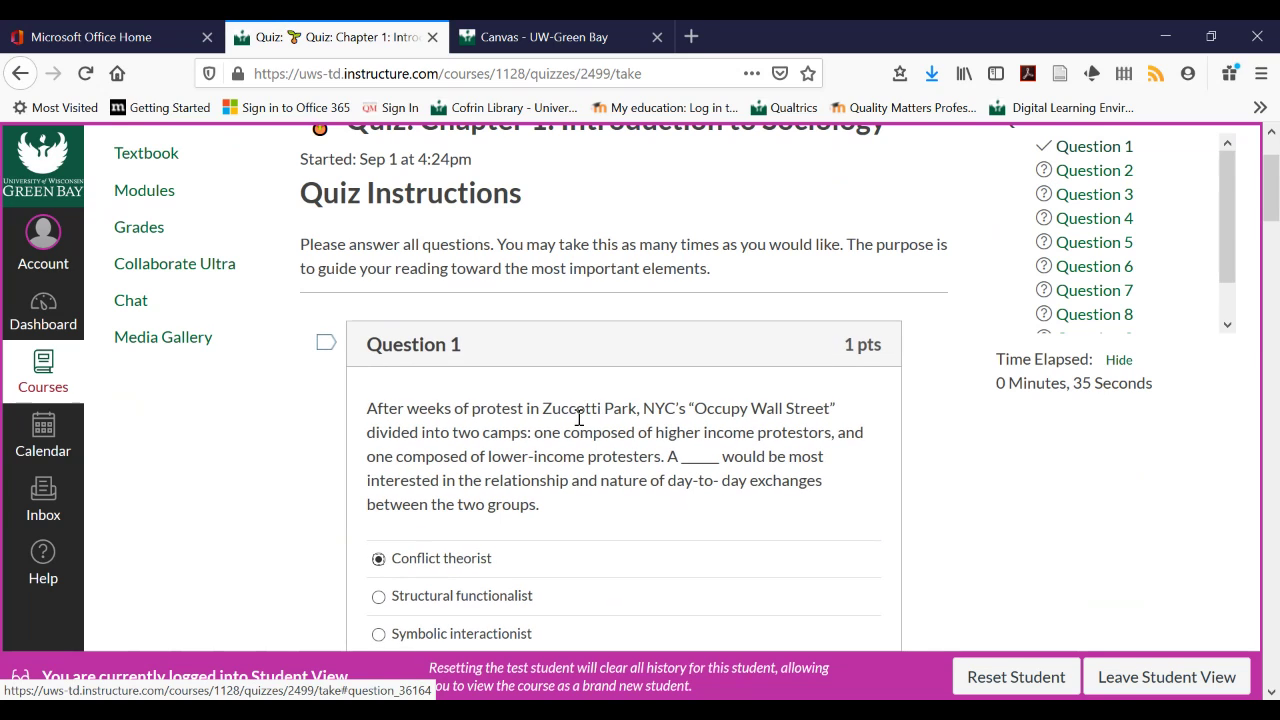
{"action": "scroll", "coordinate": [975, 537], "scroll_direction": "down", "scroll_amount": 1}
{"action": "scroll", "coordinate": [975, 537], "scroll_direction": "down", "scroll_amount": 5}
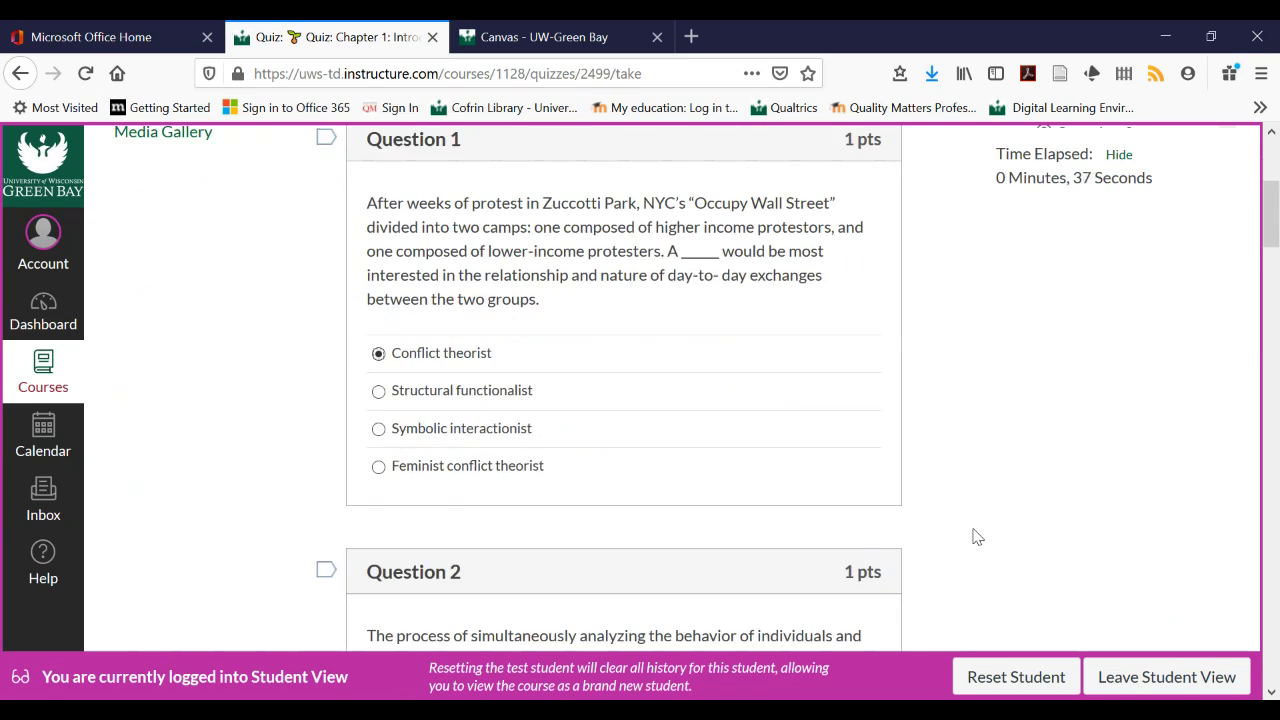
{"action": "scroll", "coordinate": [607, 551], "scroll_direction": "down", "scroll_amount": 2}
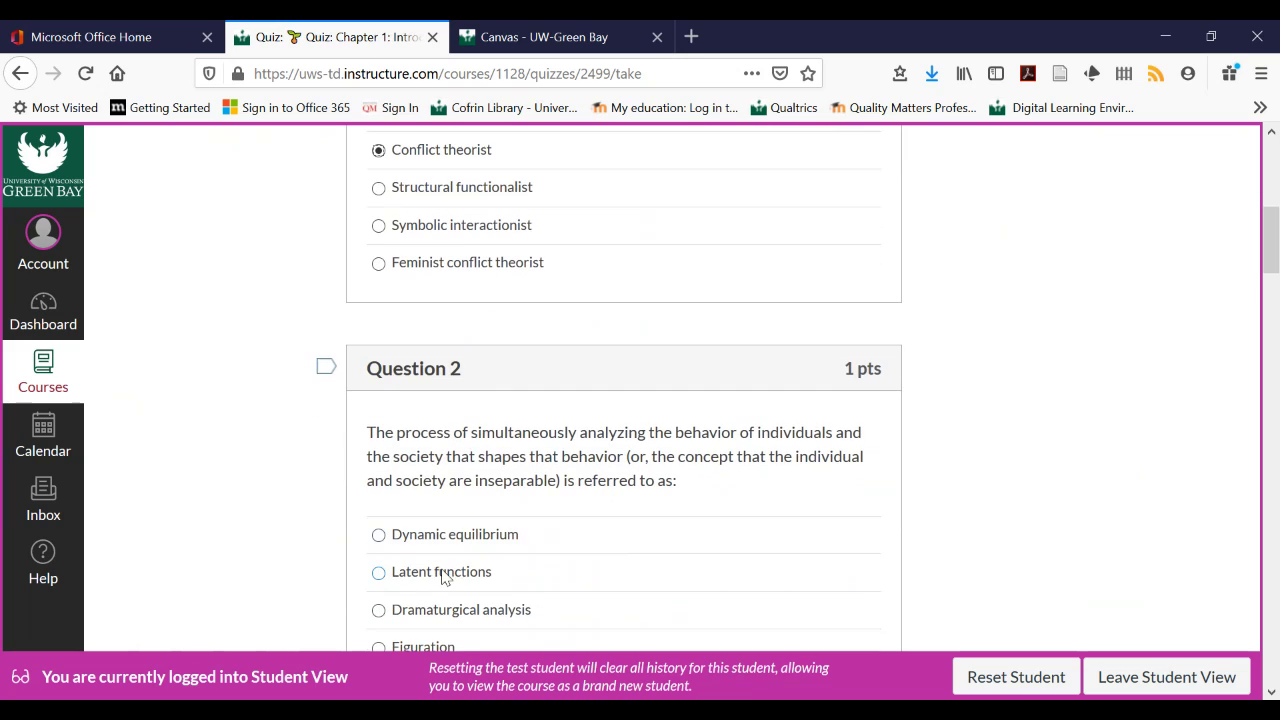
{"action": "left_click", "coordinate": [379, 573]}
Flag Question 1 of the quiz for review
{"action": "scroll", "coordinate": [1278, 313], "scroll_direction": "up", "scroll_amount": 5}
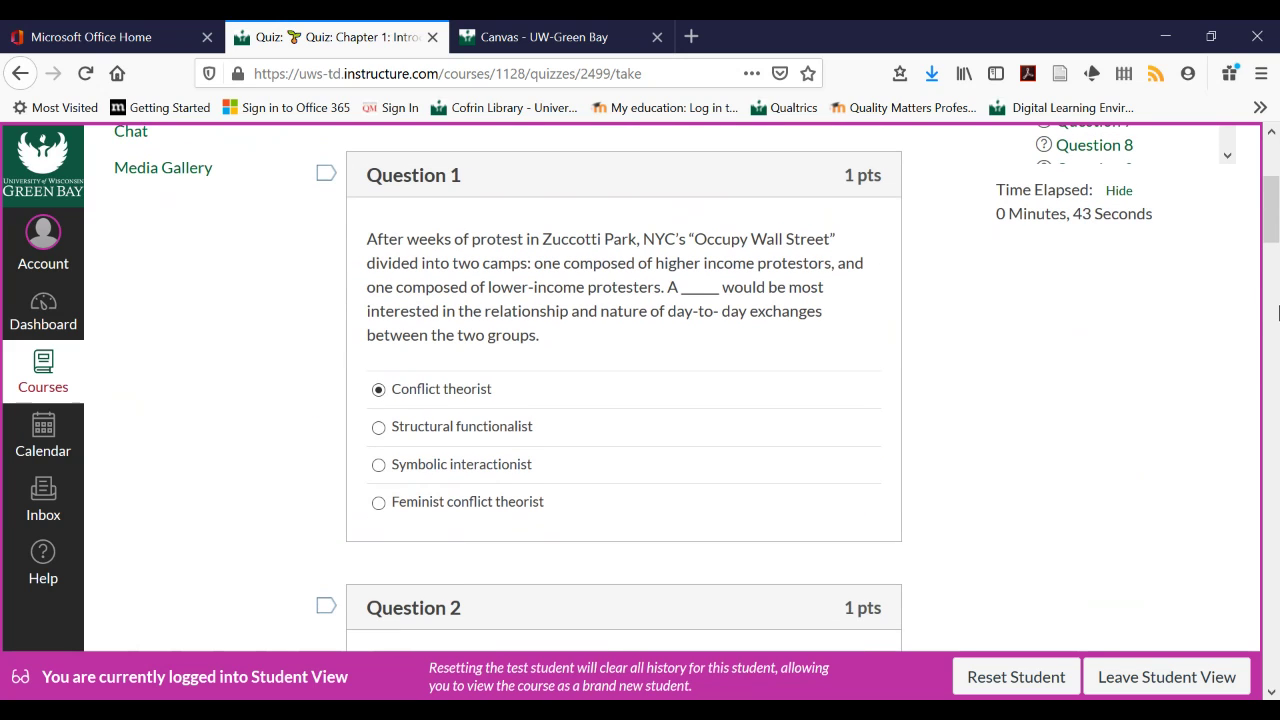
{"action": "scroll", "coordinate": [290, 262], "scroll_direction": "up", "scroll_amount": 3}
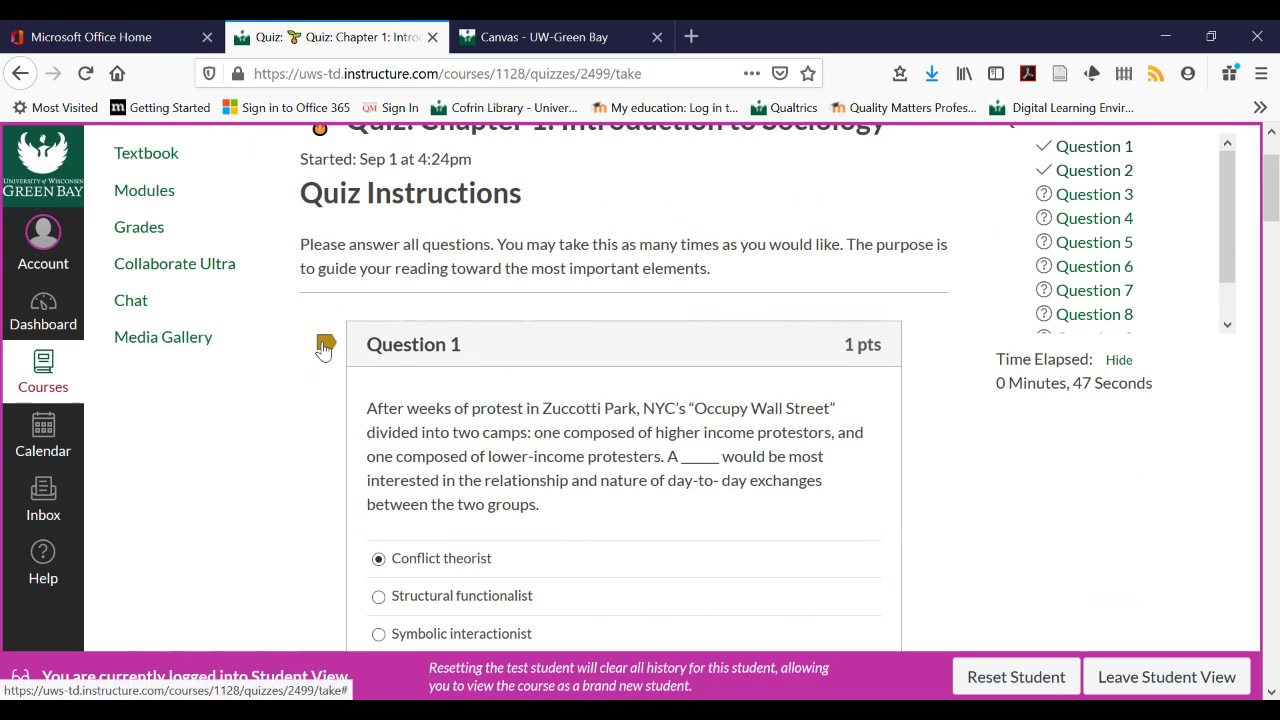
{"action": "left_click", "coordinate": [324, 345]}
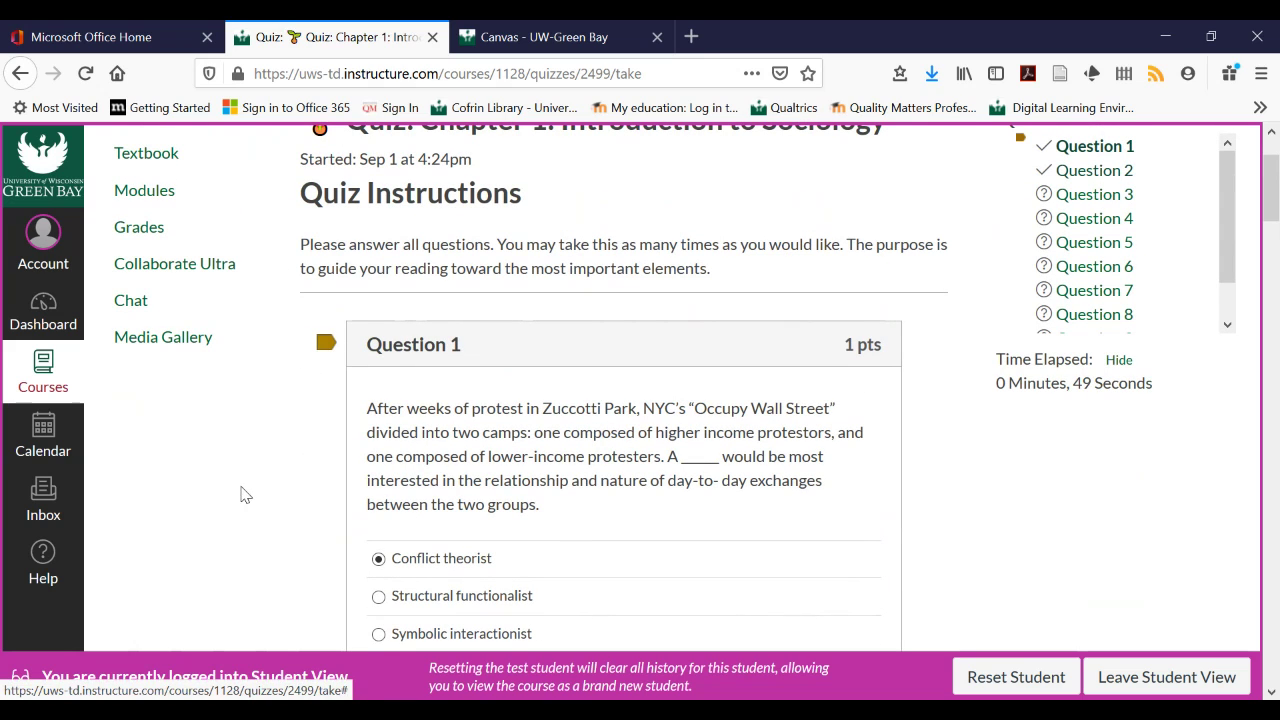
Review the first quiz questions, and check the question list through Question 10 for flagged, answered and unanswered items
{"action": "scroll", "coordinate": [250, 494], "scroll_direction": "down", "scroll_amount": 3}
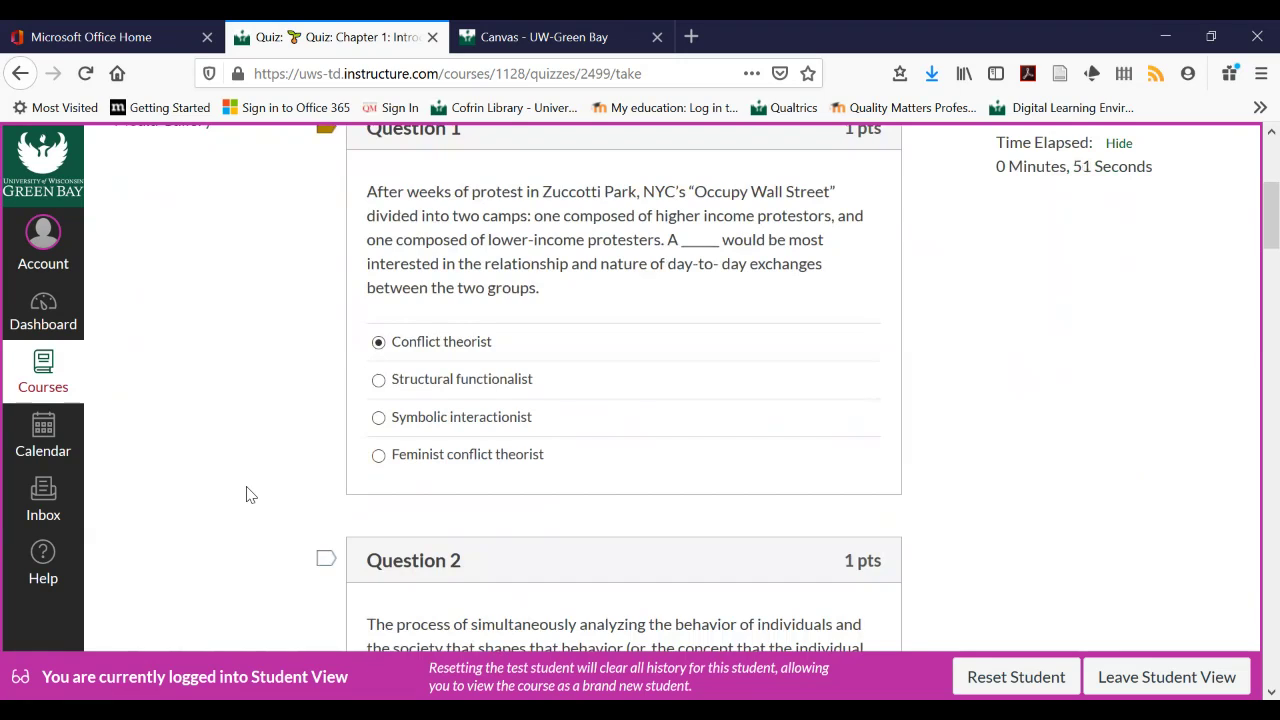
{"action": "scroll", "coordinate": [250, 494], "scroll_direction": "down", "scroll_amount": 5}
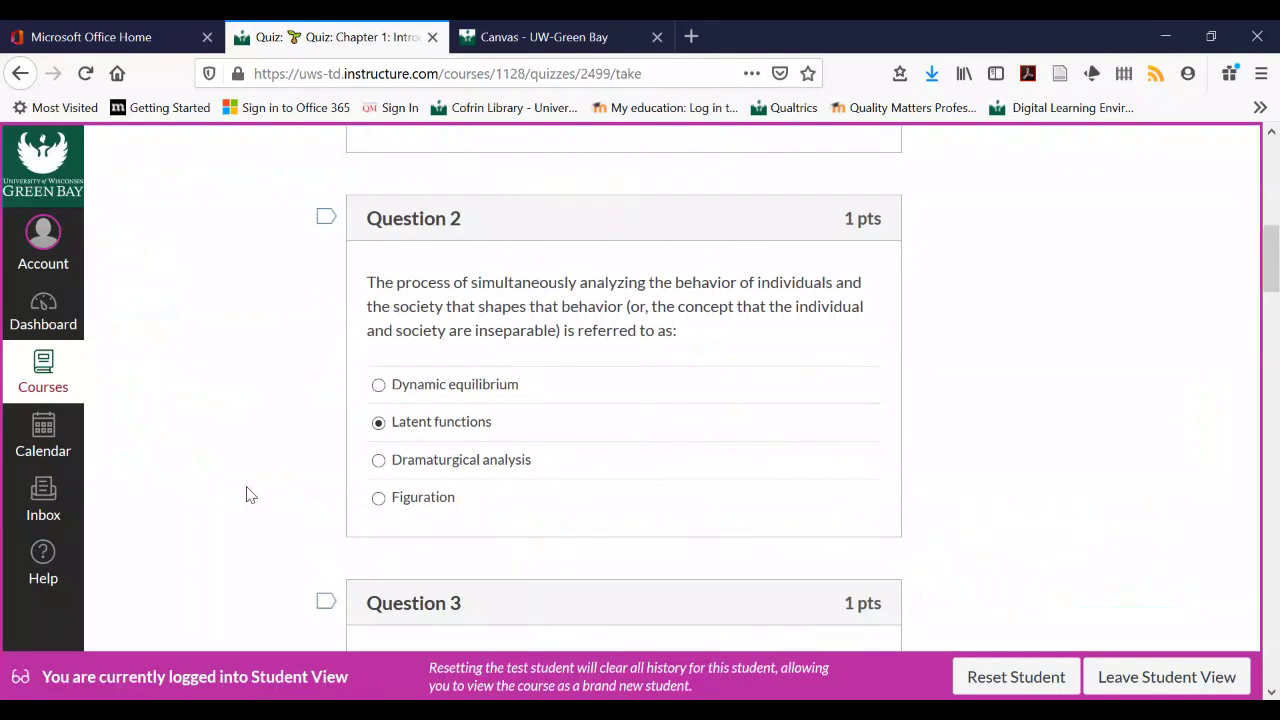
{"action": "scroll", "coordinate": [250, 494], "scroll_direction": "up", "scroll_amount": 1}
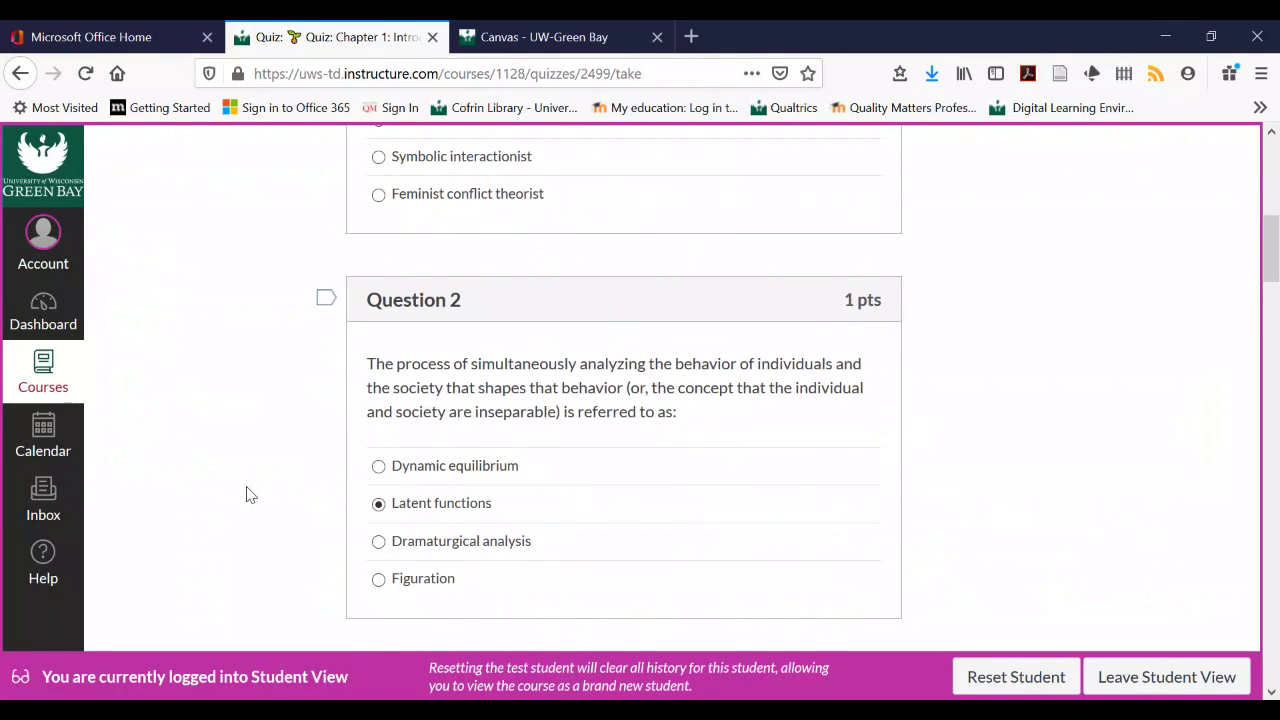
{"action": "scroll", "coordinate": [250, 494], "scroll_direction": "down", "scroll_amount": 3}
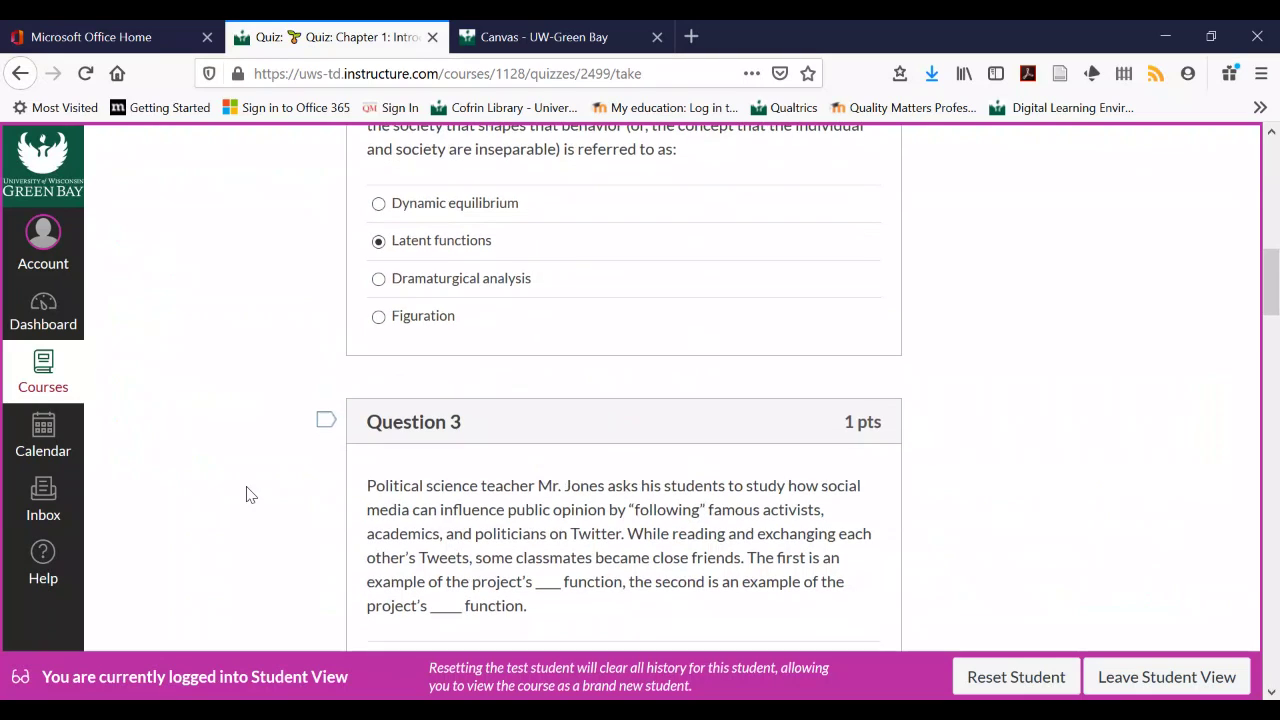
{"action": "scroll", "coordinate": [1107, 445], "scroll_direction": "up", "scroll_amount": 10}
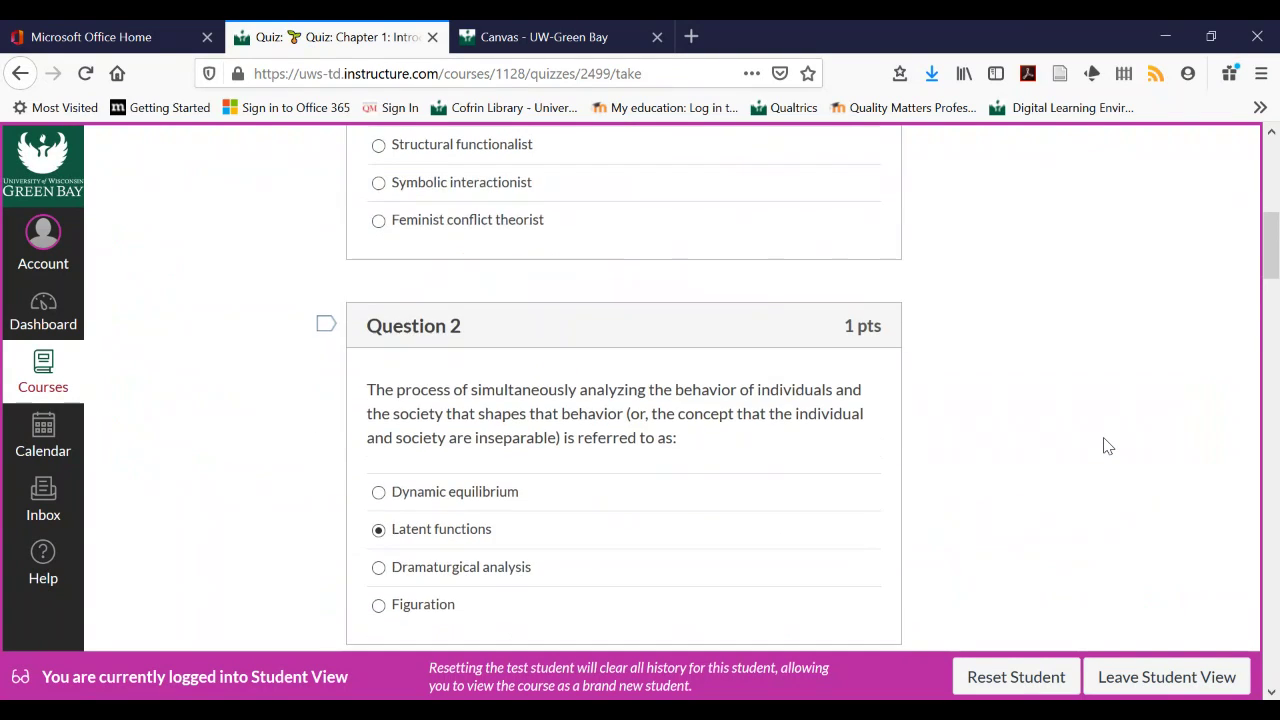
{"action": "scroll", "coordinate": [1107, 445], "scroll_direction": "up", "scroll_amount": 1}
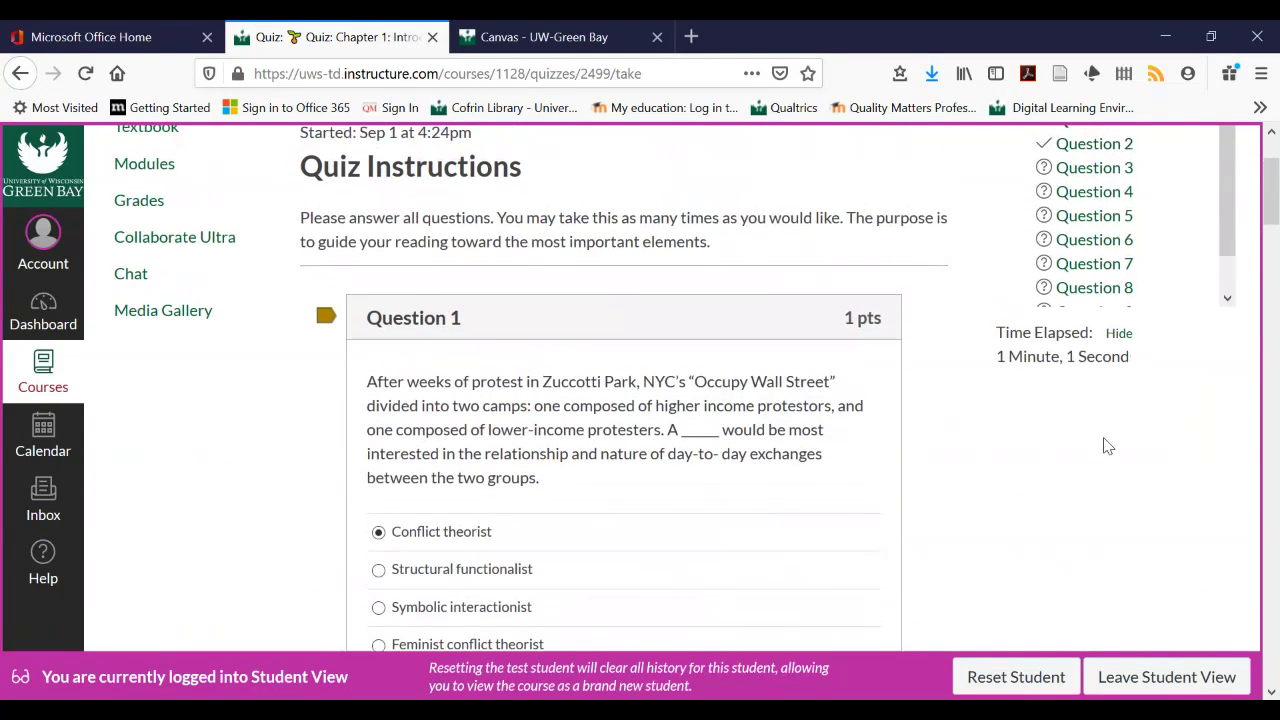
{"action": "scroll", "coordinate": [1107, 445], "scroll_direction": "up", "scroll_amount": 3}
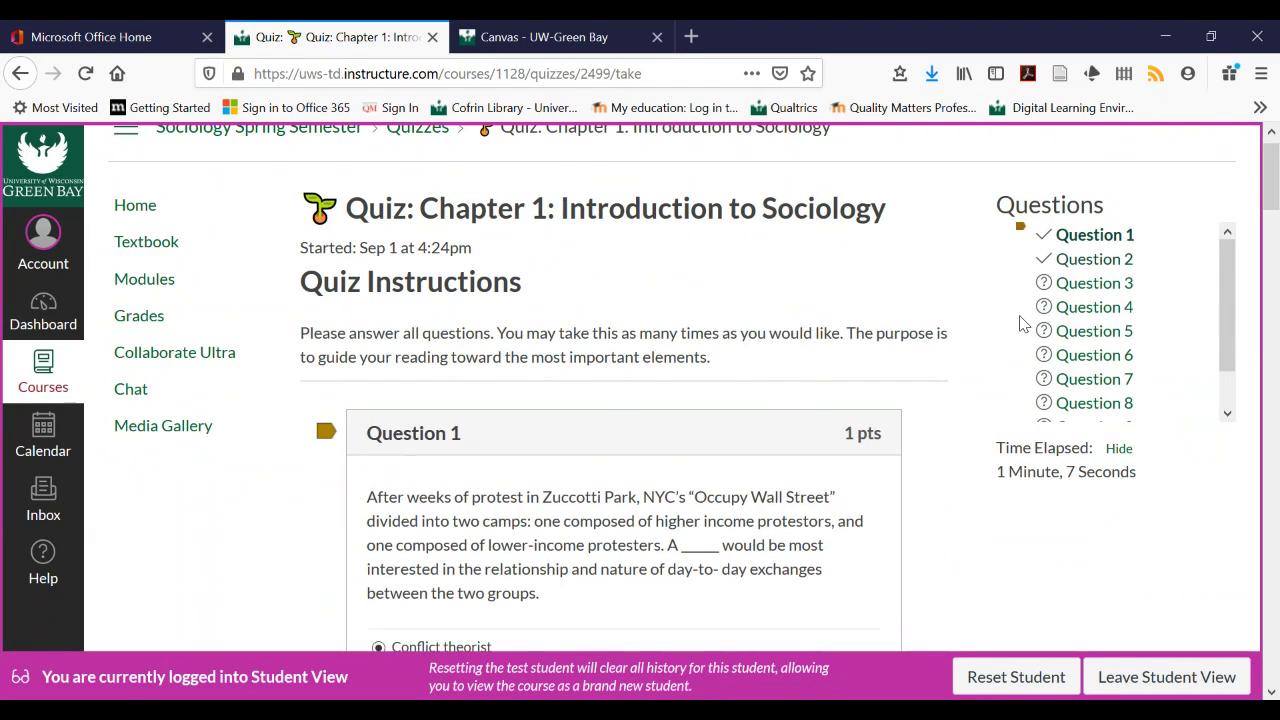
{"action": "scroll", "coordinate": [1020, 323], "scroll_direction": "down", "scroll_amount": 1}
{"action": "scroll", "coordinate": [957, 455], "scroll_direction": "down", "scroll_amount": 3}
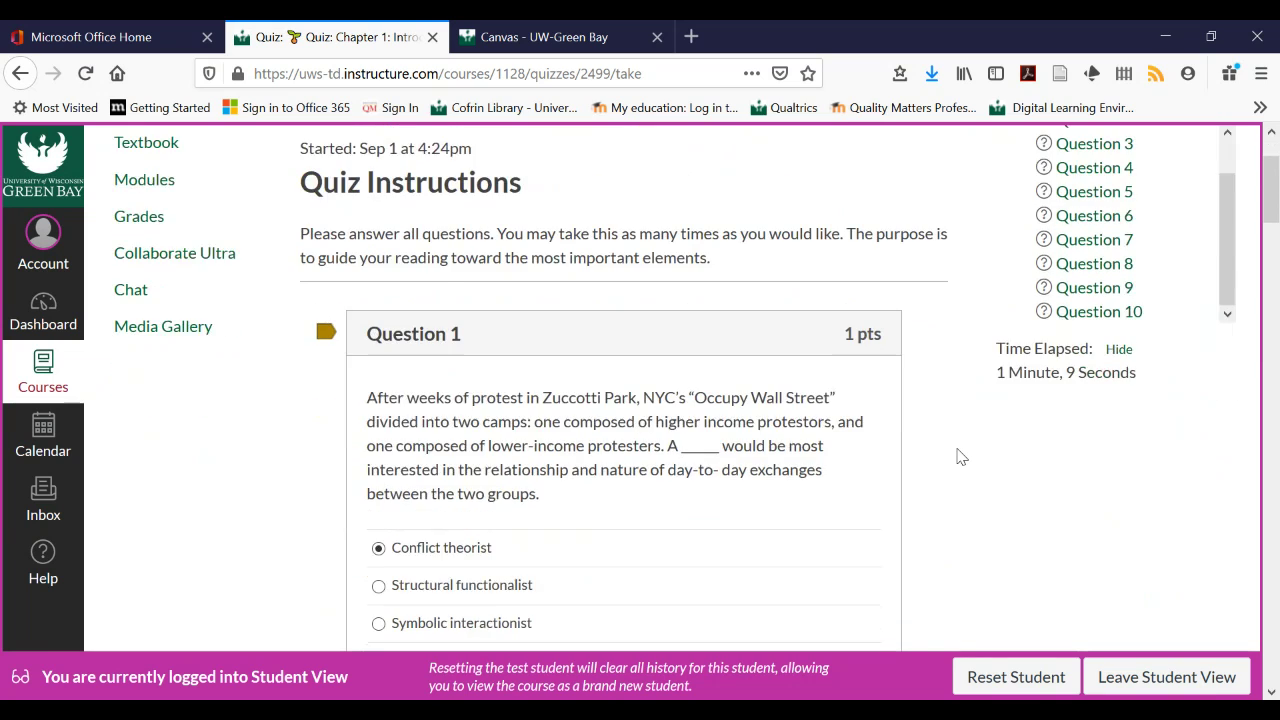
Look over the answers to Questions 1 and 2 again and continue to the text of Question 3
{"action": "scroll", "coordinate": [957, 455], "scroll_direction": "down", "scroll_amount": 6}
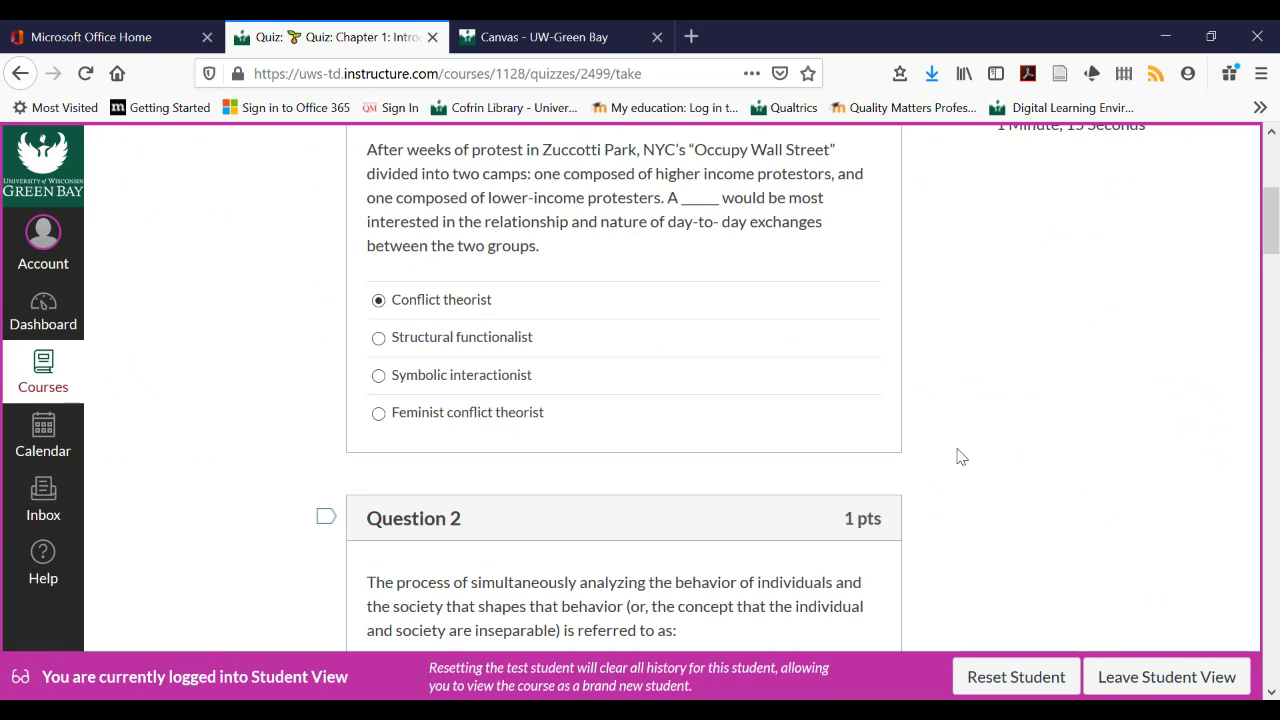
{"action": "scroll", "coordinate": [957, 455], "scroll_direction": "down", "scroll_amount": 5}
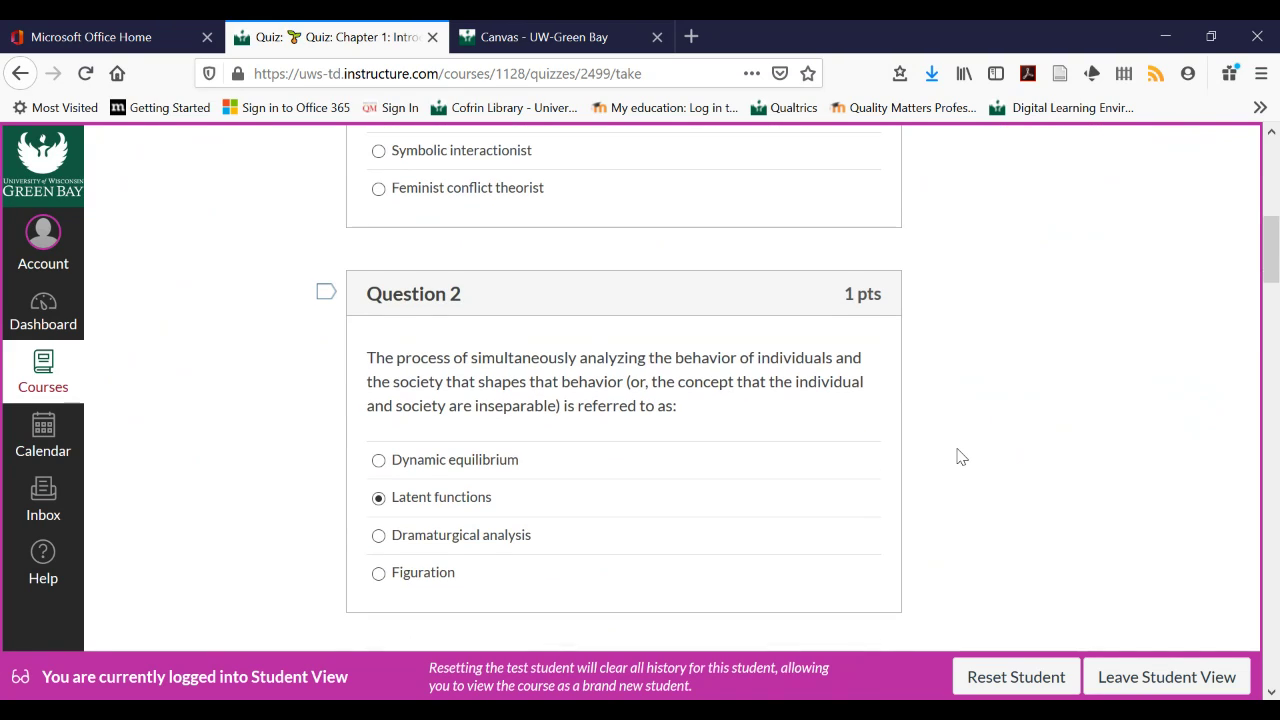
{"action": "scroll", "coordinate": [998, 470], "scroll_direction": "down", "scroll_amount": 4}
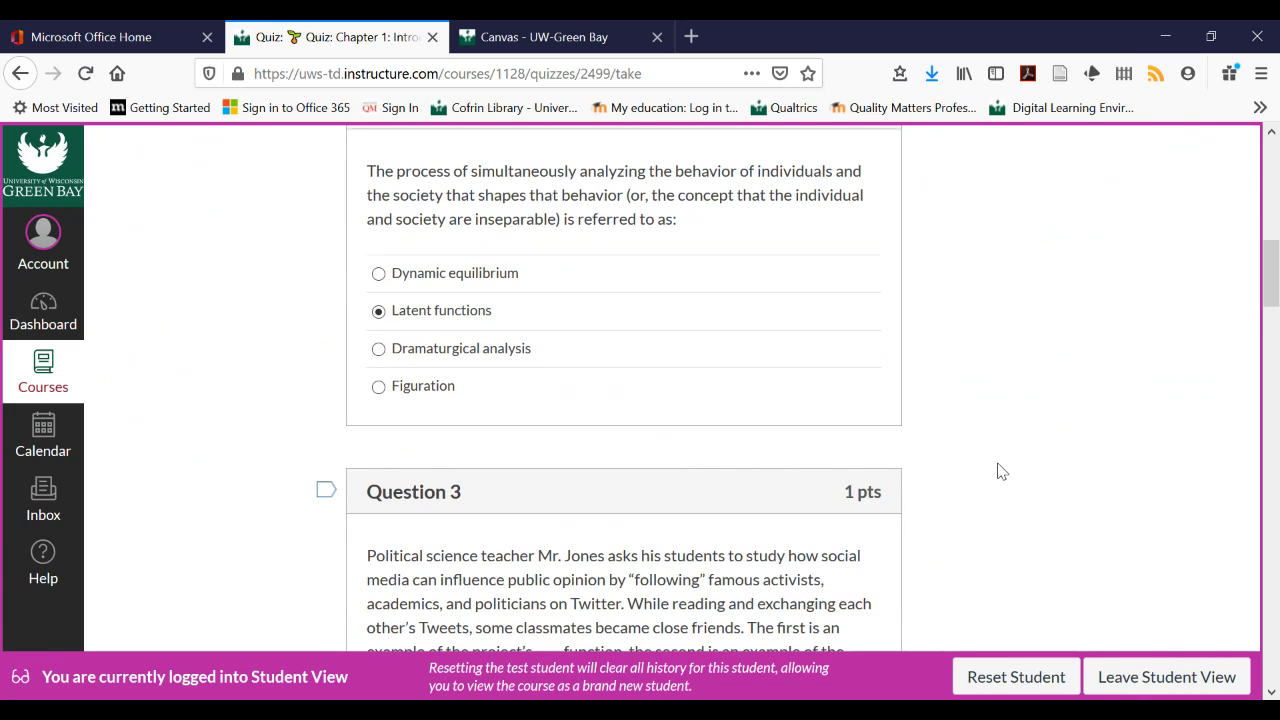
{"action": "scroll", "coordinate": [1001, 470], "scroll_direction": "down", "scroll_amount": 1}
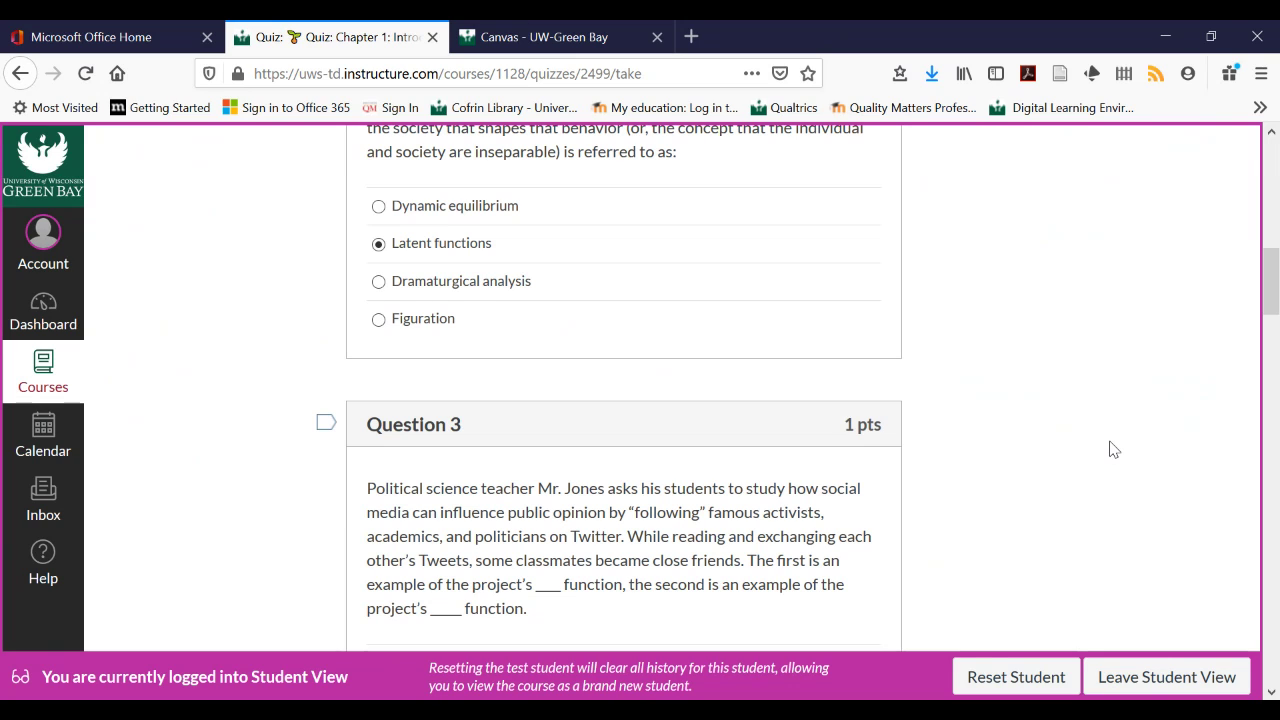
Return to the quiz instructions and check the question list and elapsed time
{"action": "scroll", "coordinate": [1113, 449], "scroll_direction": "up", "scroll_amount": 3}
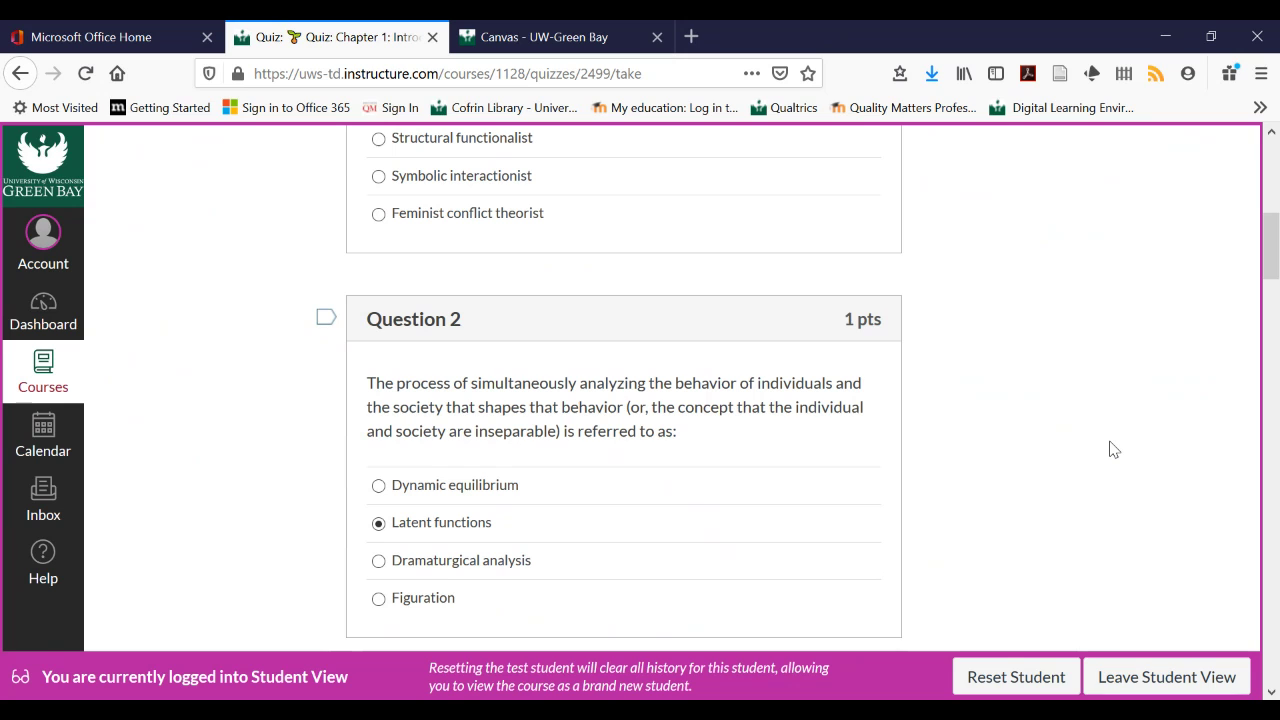
{"action": "scroll", "coordinate": [1113, 449], "scroll_direction": "up", "scroll_amount": 4}
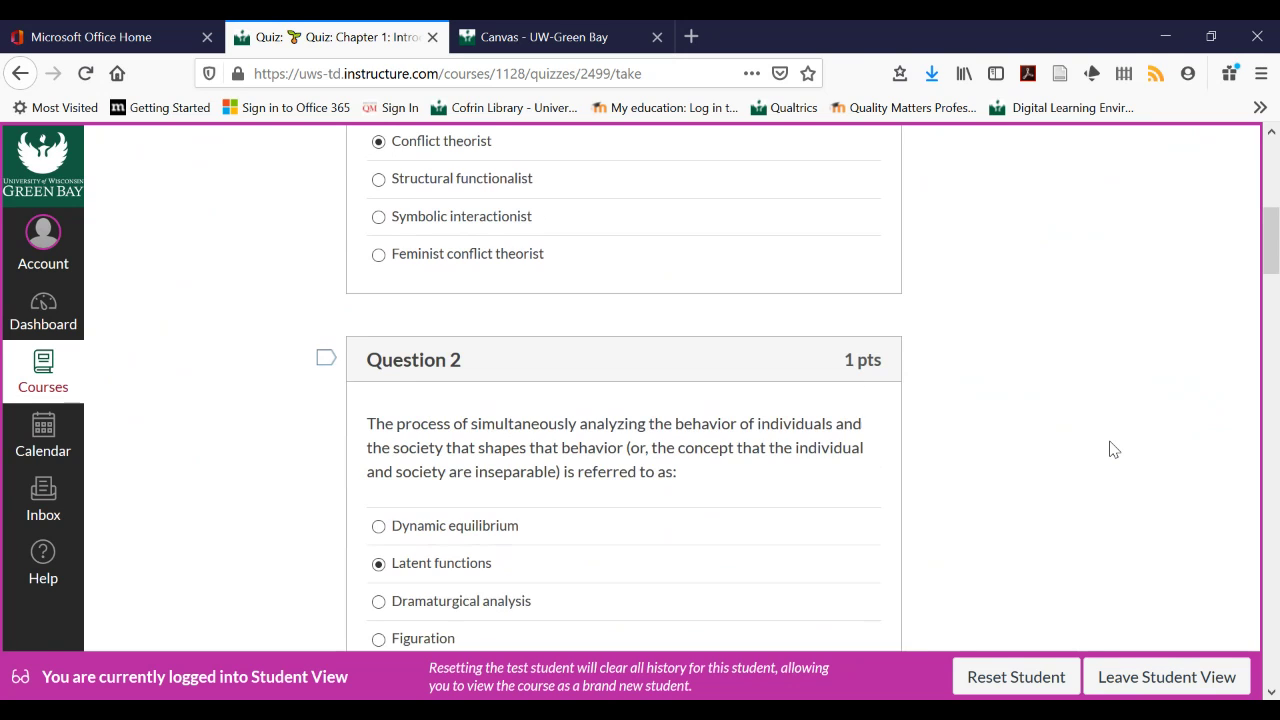
{"action": "scroll", "coordinate": [1113, 449], "scroll_direction": "up", "scroll_amount": 1}
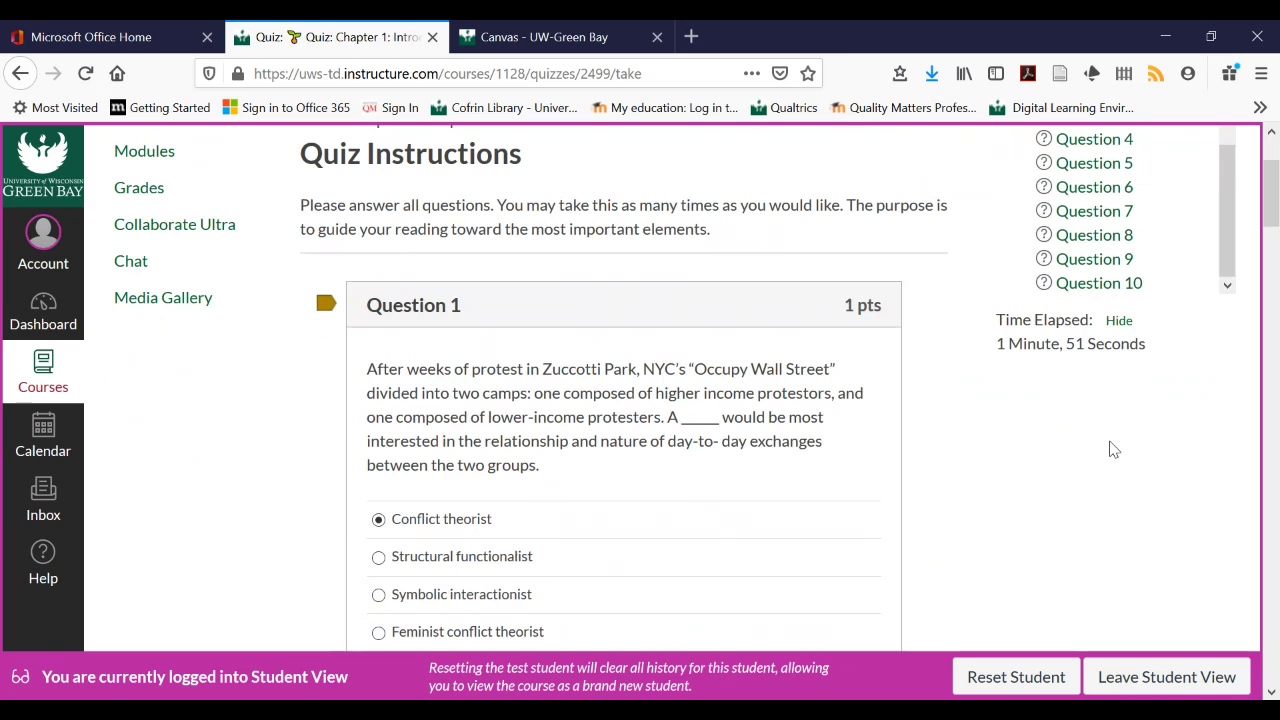
{"action": "scroll", "coordinate": [1113, 449], "scroll_direction": "up", "scroll_amount": 1}
{"action": "scroll", "coordinate": [1113, 449], "scroll_direction": "down", "scroll_amount": 1}
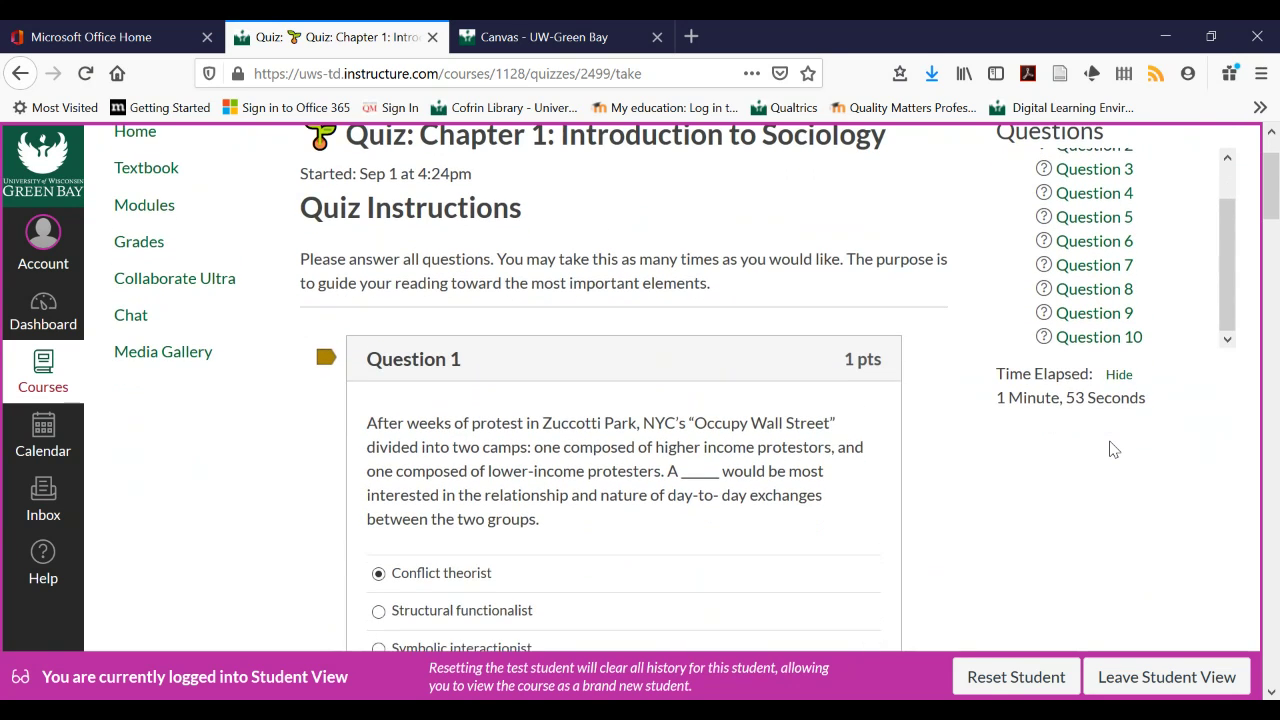
{"action": "scroll", "coordinate": [1113, 449], "scroll_direction": "up", "scroll_amount": 1}
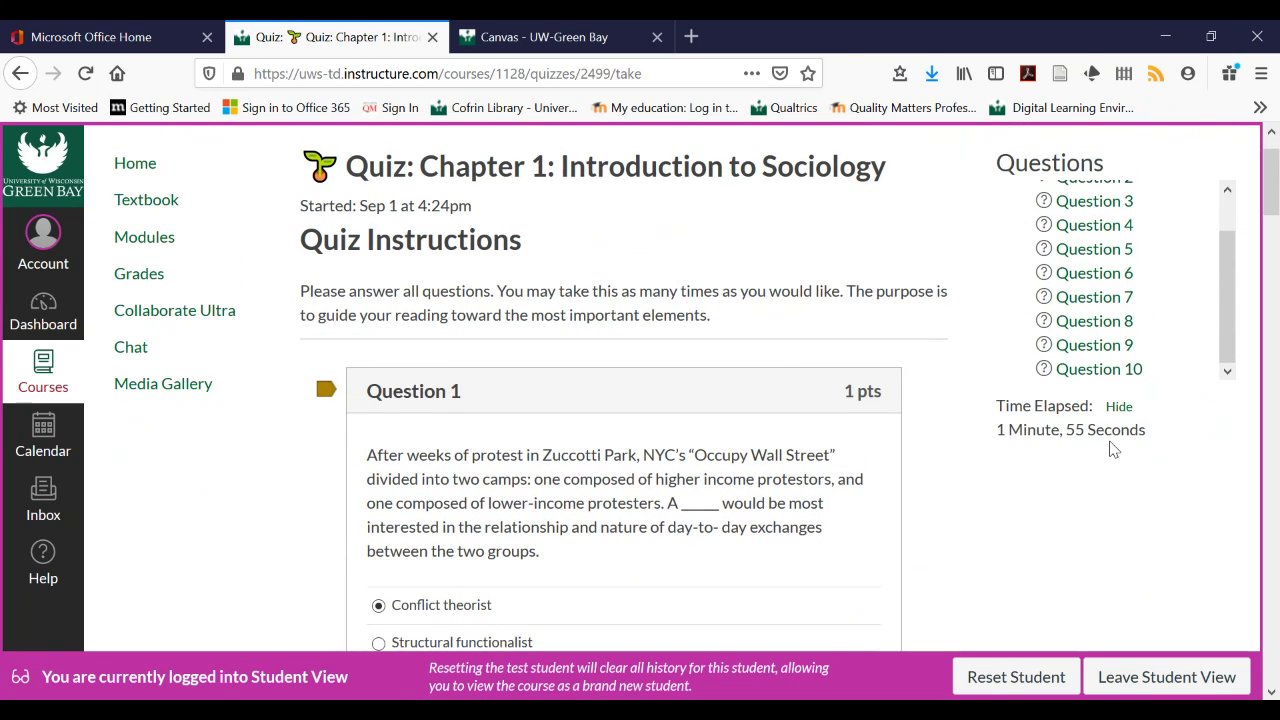
{"action": "scroll", "coordinate": [1113, 449], "scroll_direction": "down", "scroll_amount": 1}
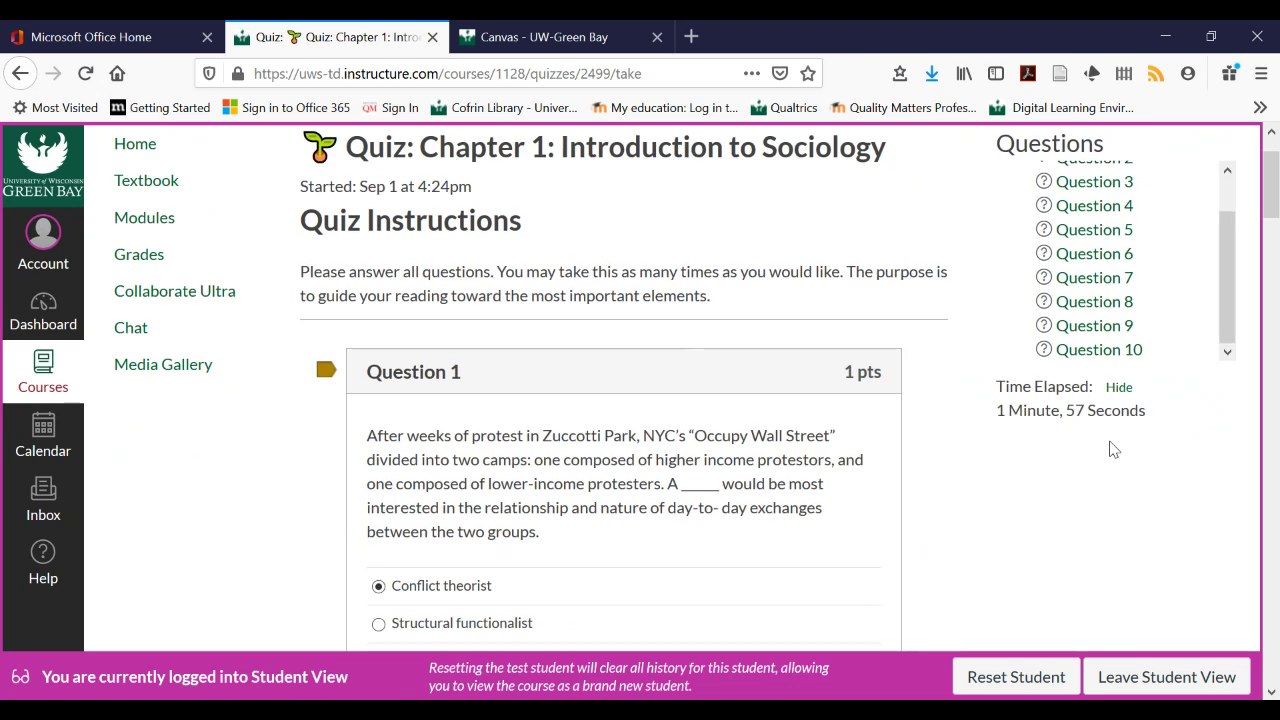
Submit the Chapter 1 quiz and confirm submission despite the unanswered questions
{"action": "scroll", "coordinate": [1113, 449], "scroll_direction": "down", "scroll_amount": 10}
{"action": "scroll", "coordinate": [1113, 449], "scroll_direction": "down", "scroll_amount": 20}
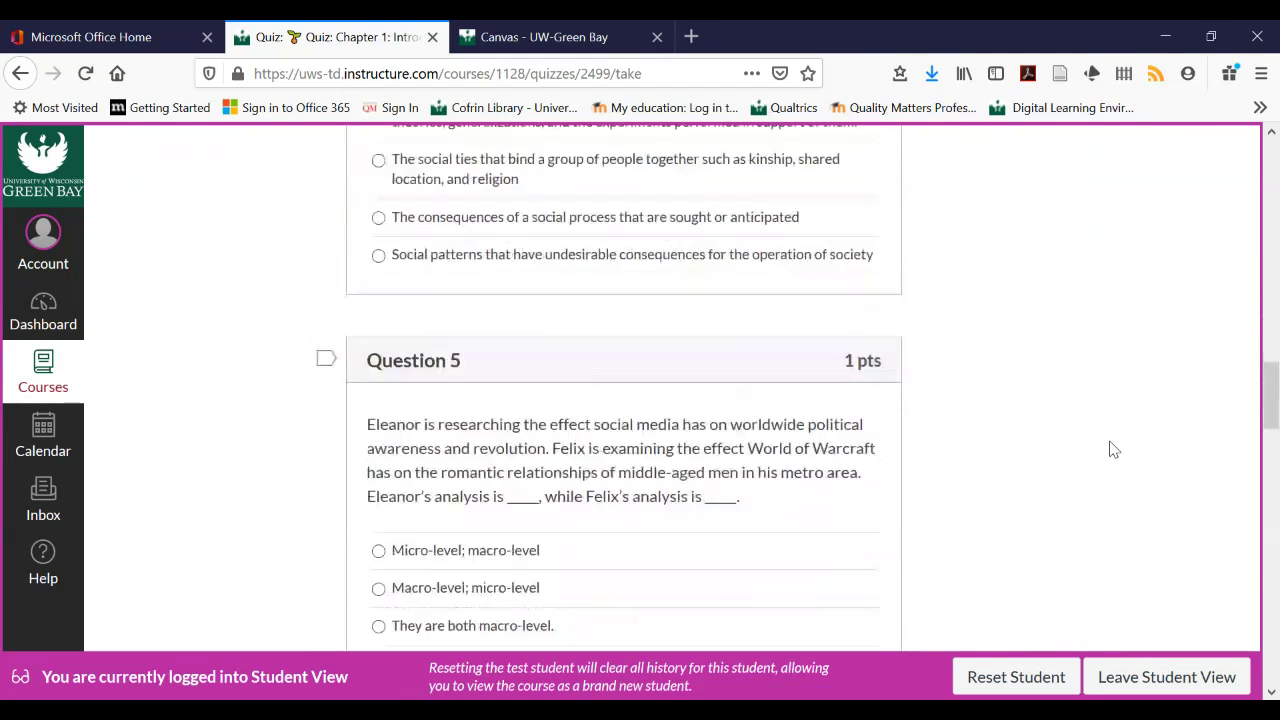
{"action": "scroll", "coordinate": [1113, 449], "scroll_direction": "down", "scroll_amount": 4}
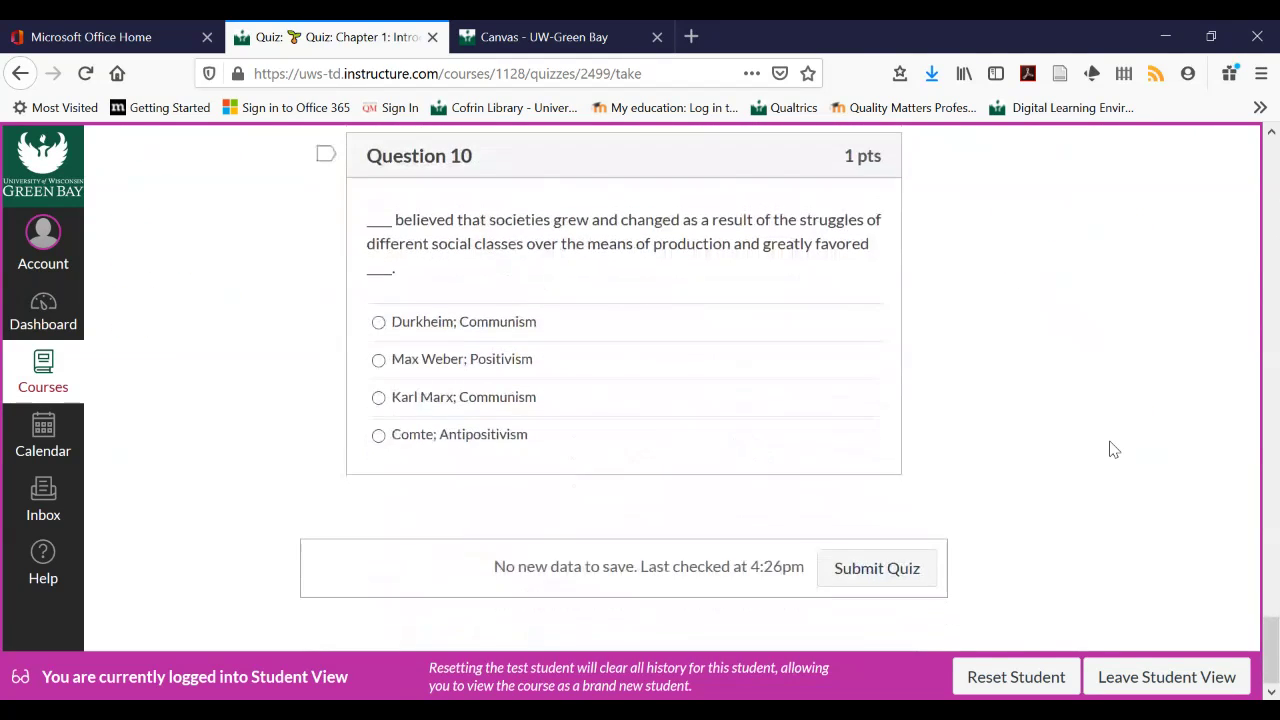
{"action": "left_click", "coordinate": [855, 569]}
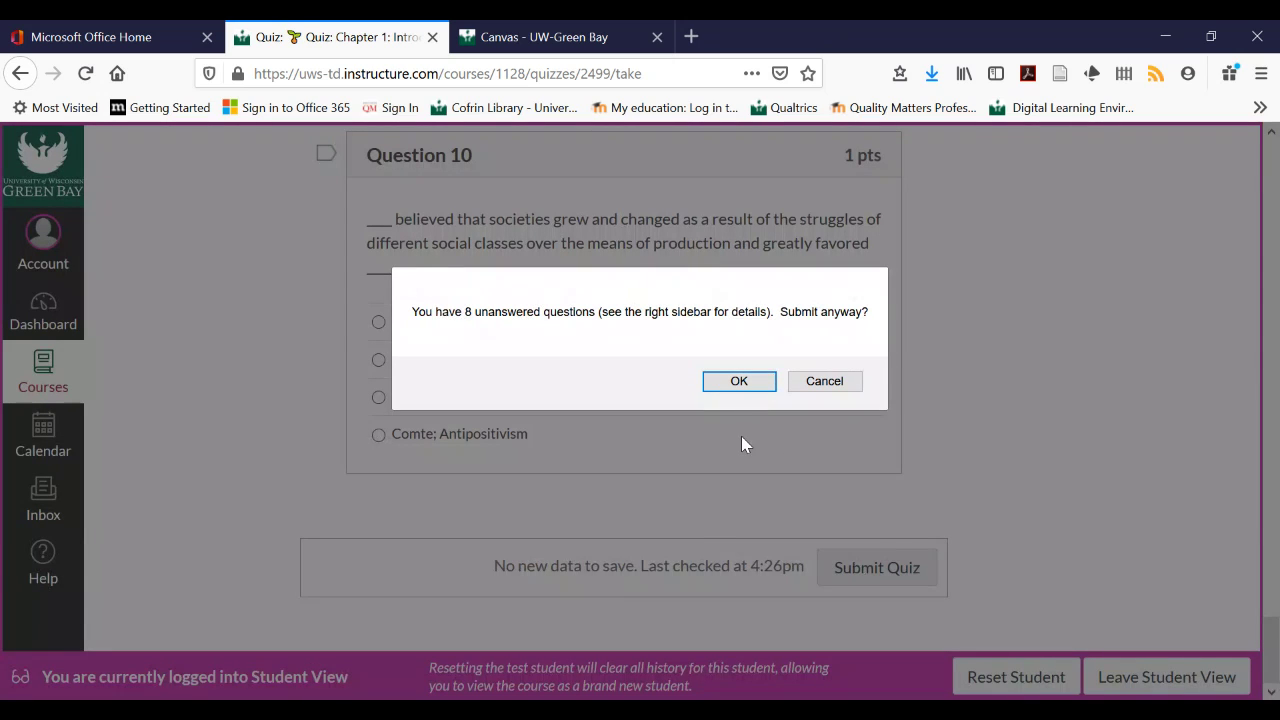
{"action": "left_click", "coordinate": [739, 384]}
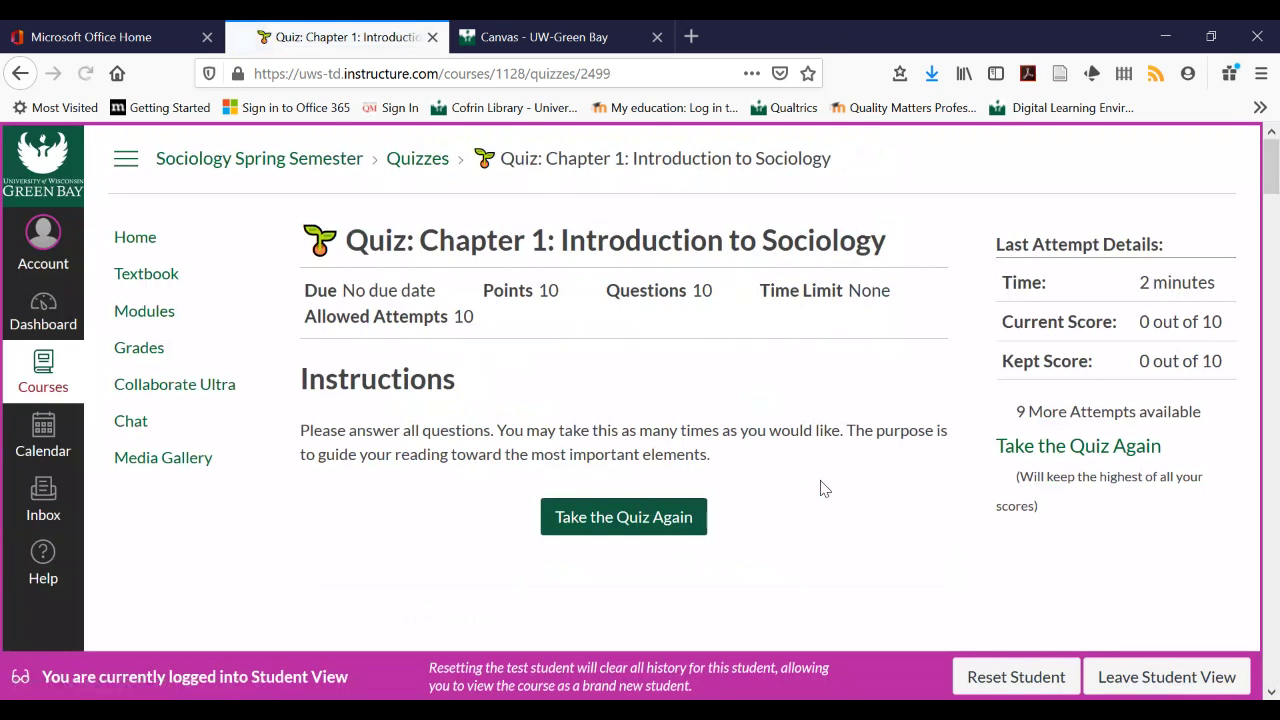
Review the quiz attempt history and the marked answers for Questions 1 to 3, ending at the last attempt details
{"action": "scroll", "coordinate": [823, 486], "scroll_direction": "down", "scroll_amount": 5}
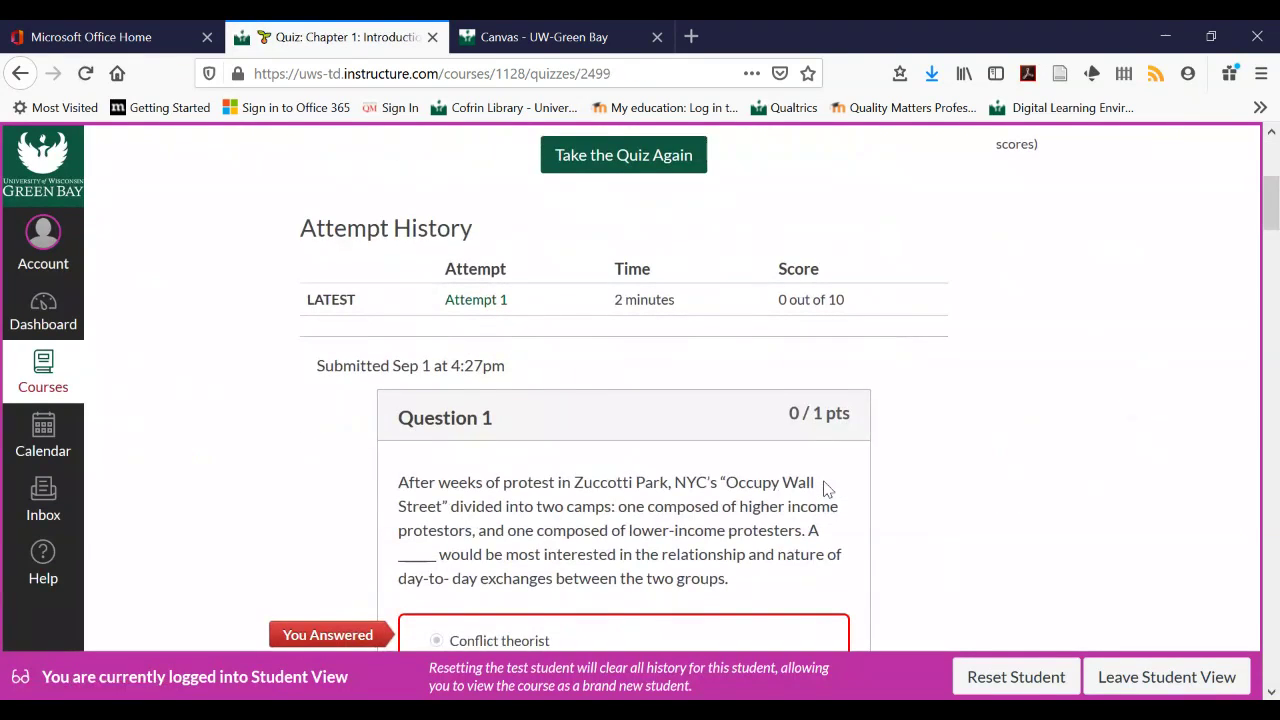
{"action": "scroll", "coordinate": [823, 488], "scroll_direction": "down", "scroll_amount": 6}
{"action": "scroll", "coordinate": [827, 489], "scroll_direction": "down", "scroll_amount": 2}
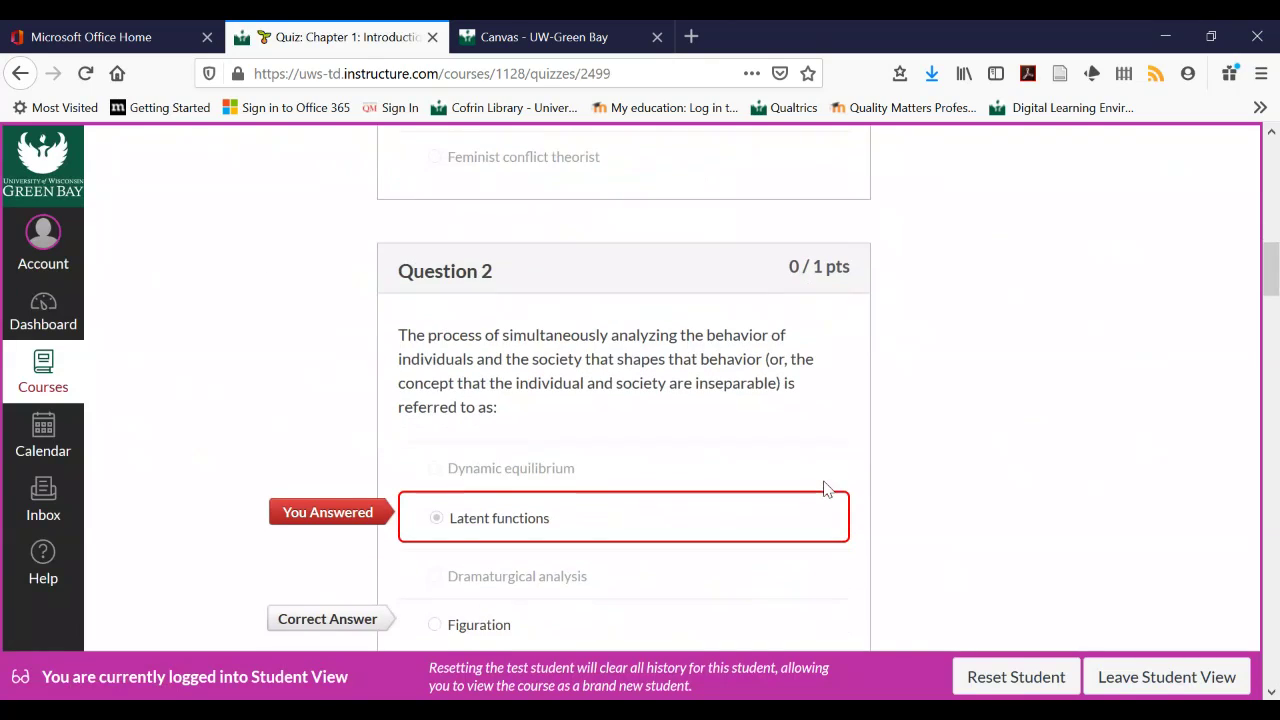
{"action": "scroll", "coordinate": [827, 489], "scroll_direction": "down", "scroll_amount": 2}
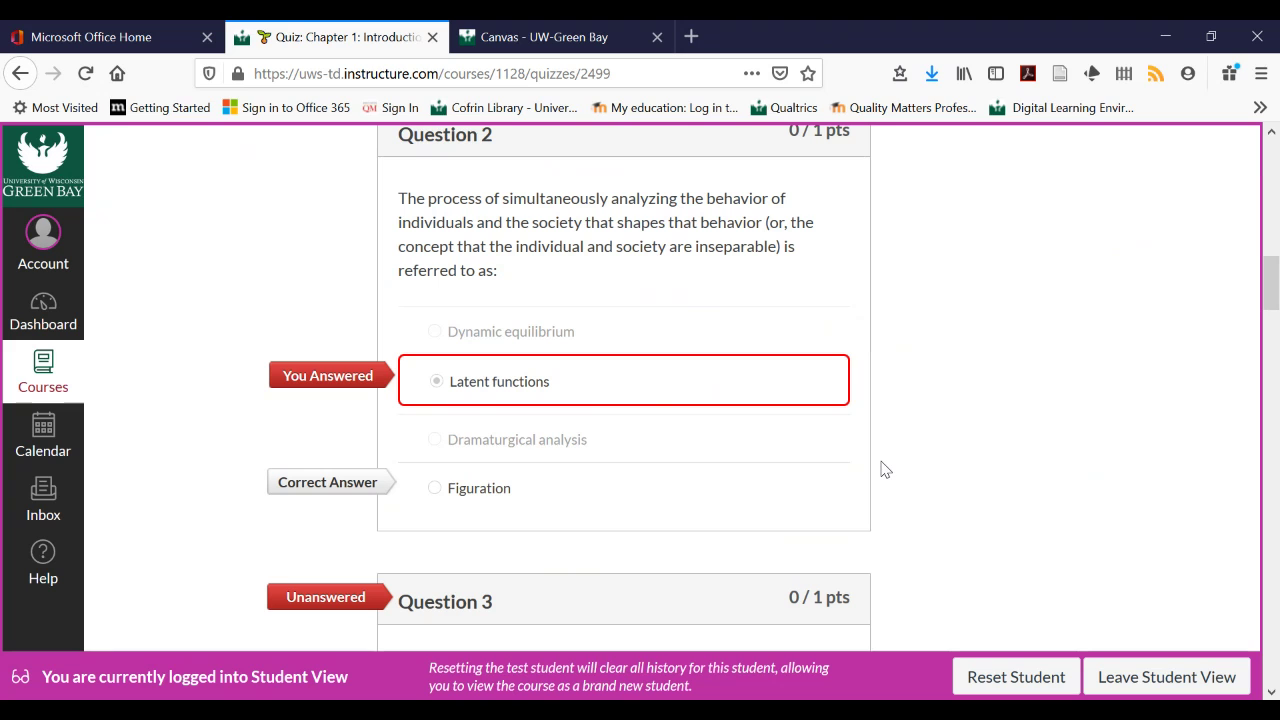
{"action": "scroll", "coordinate": [722, 516], "scroll_direction": "down", "scroll_amount": 5}
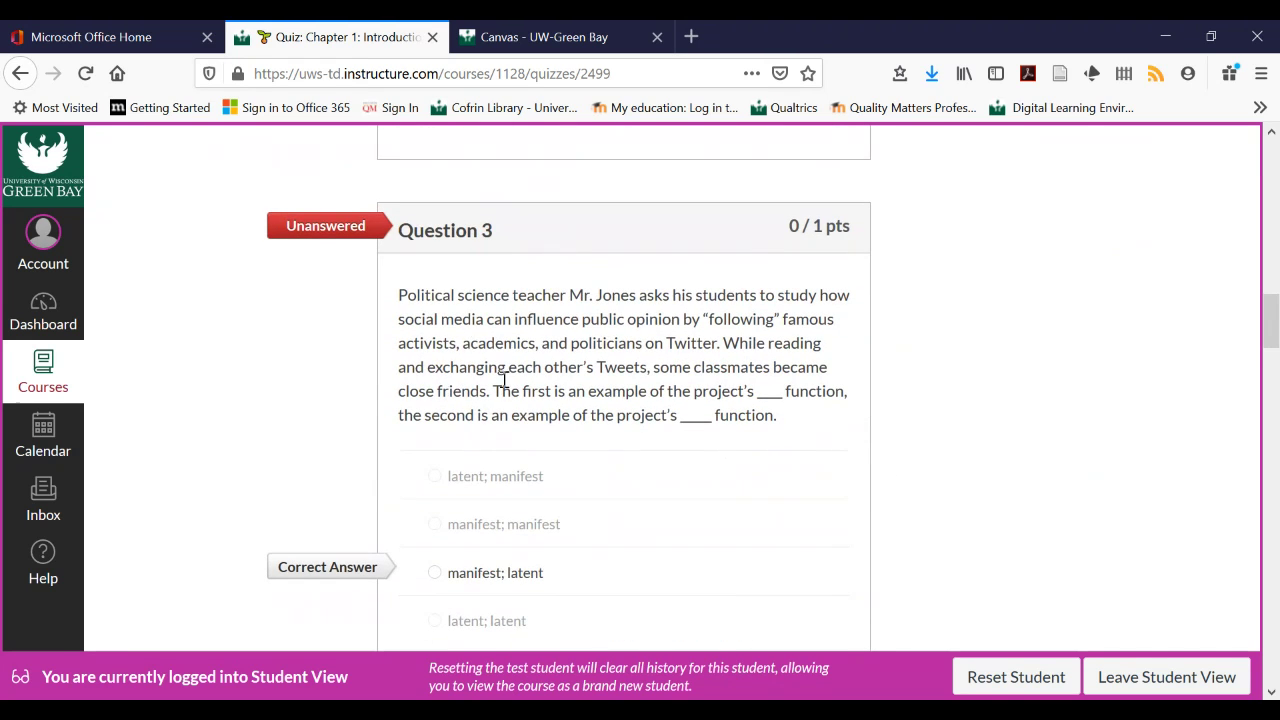
{"action": "scroll", "coordinate": [520, 378], "scroll_direction": "up", "scroll_amount": 5}
{"action": "scroll", "coordinate": [535, 381], "scroll_direction": "up", "scroll_amount": 15}
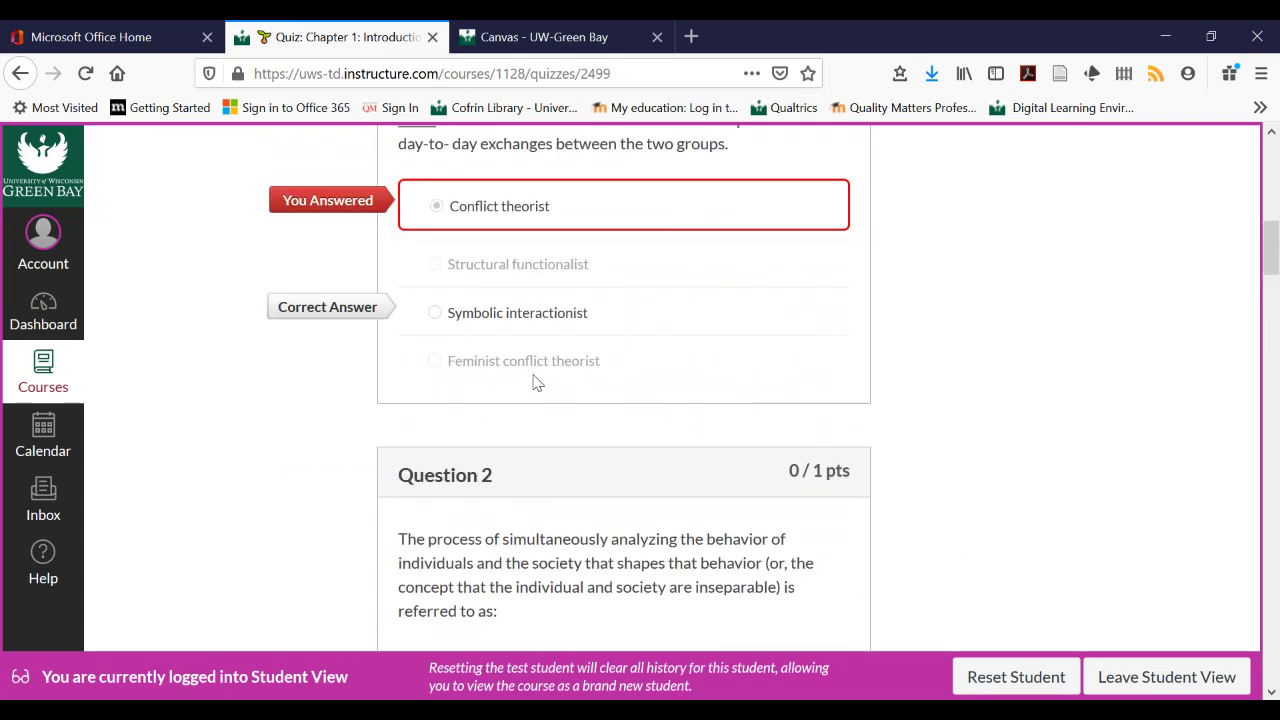
{"action": "scroll", "coordinate": [535, 381], "scroll_direction": "up", "scroll_amount": 1}
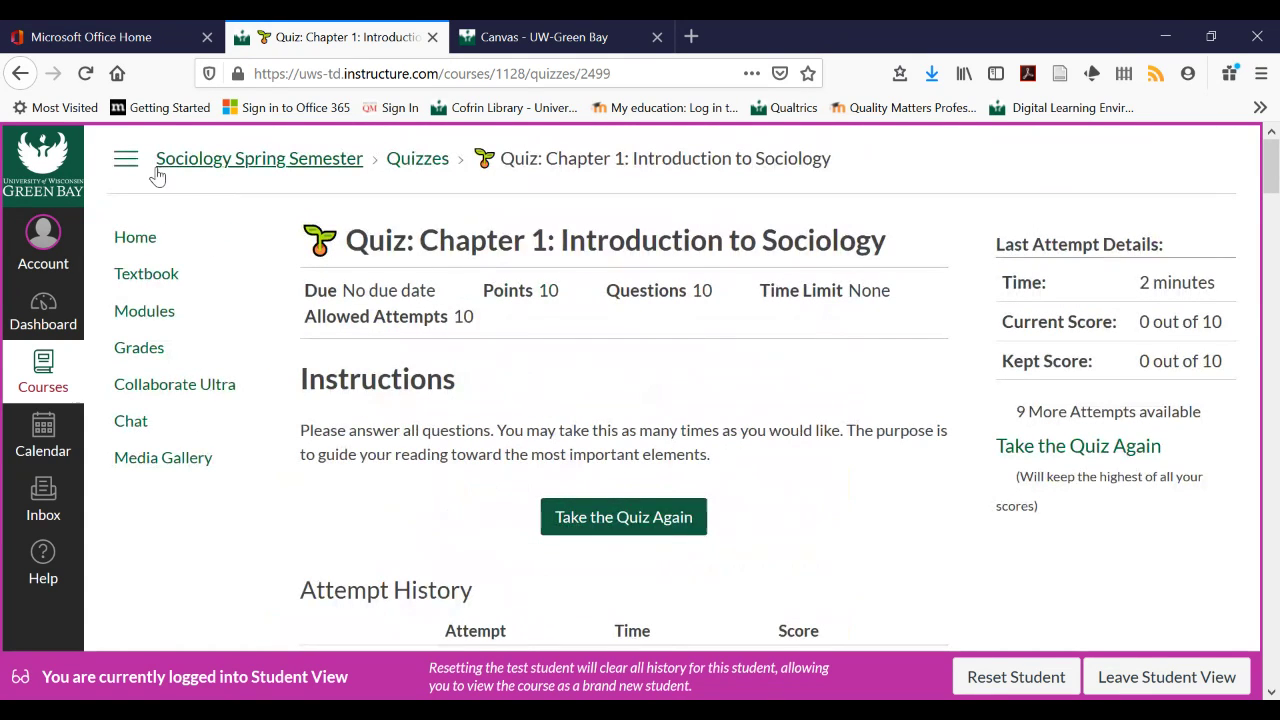
Go to the course home page and open the "Introduction to Sociology" textbook link in the Week 1 module
{"action": "left_click", "coordinate": [127, 246]}
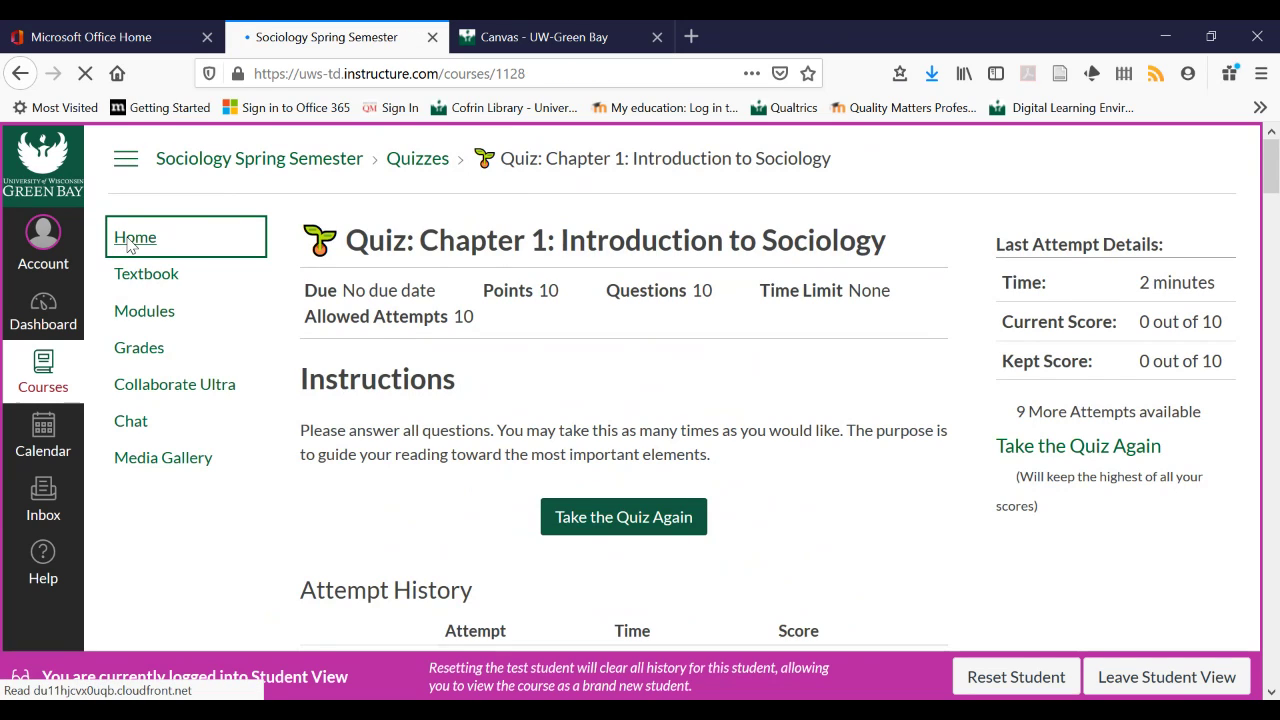
{"action": "scroll", "coordinate": [700, 482], "scroll_direction": "down", "scroll_amount": 5}
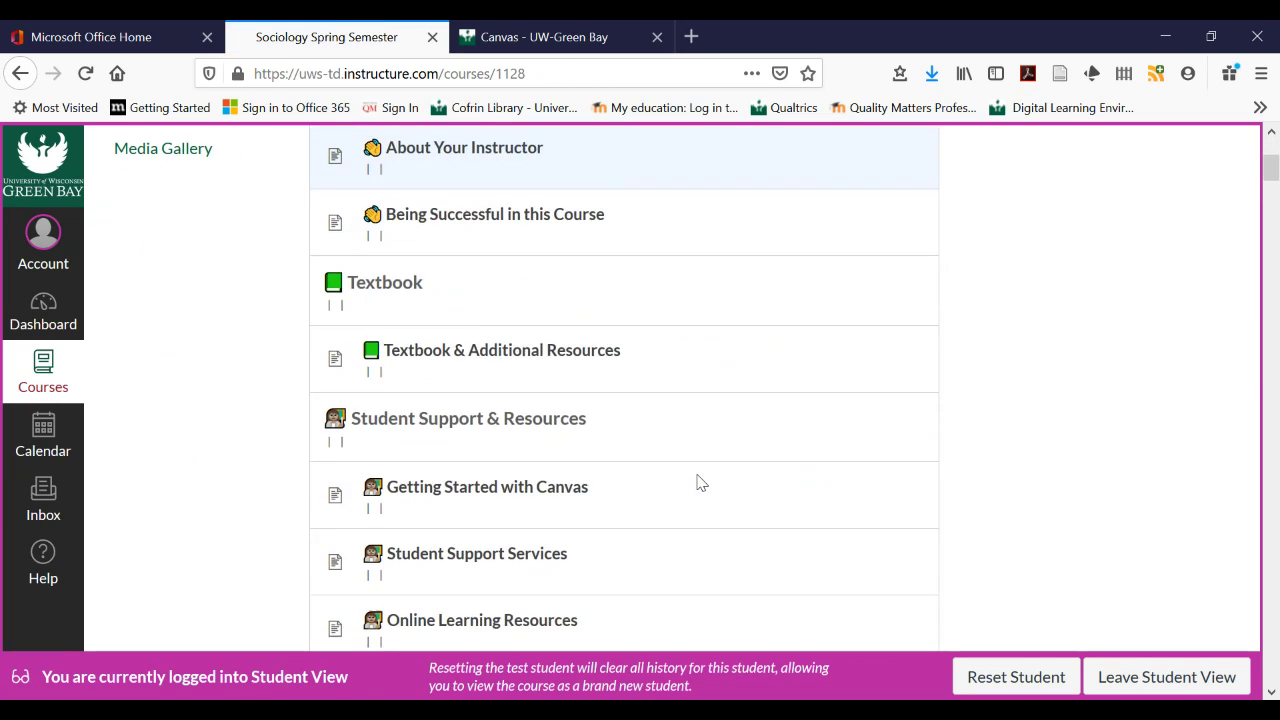
{"action": "scroll", "coordinate": [700, 482], "scroll_direction": "down", "scroll_amount": 2}
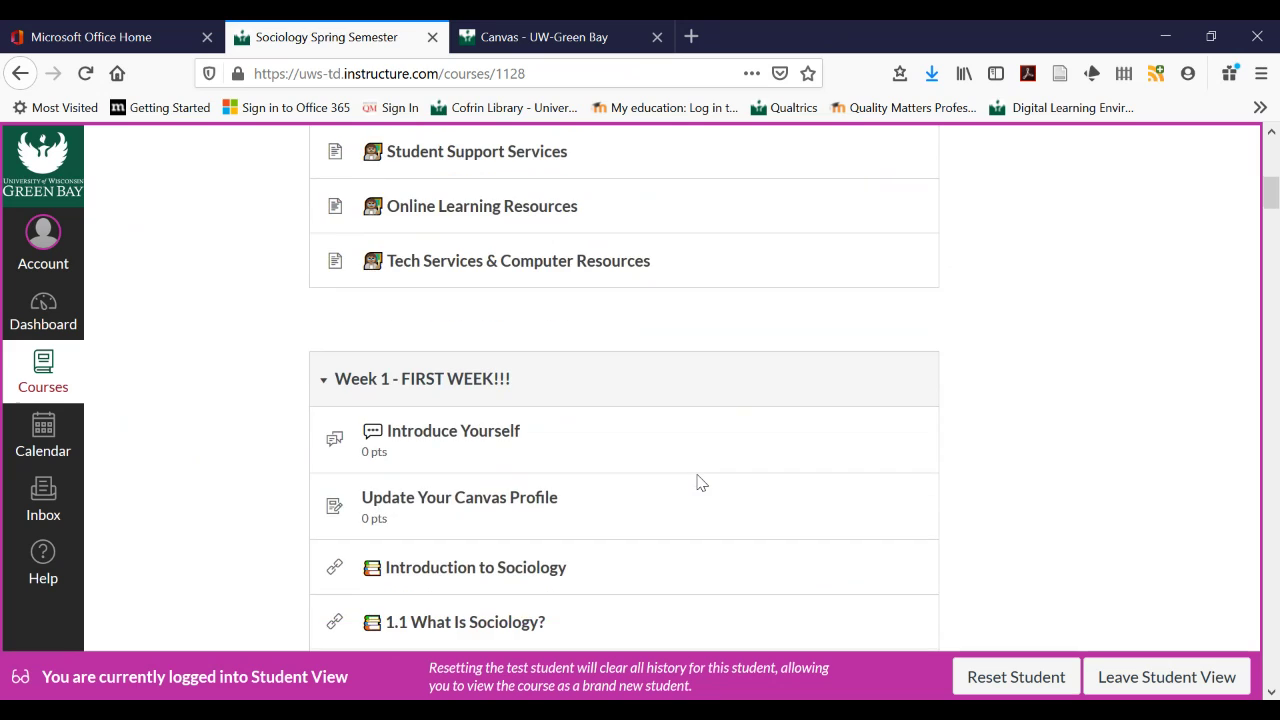
{"action": "scroll", "coordinate": [700, 482], "scroll_direction": "down", "scroll_amount": 2}
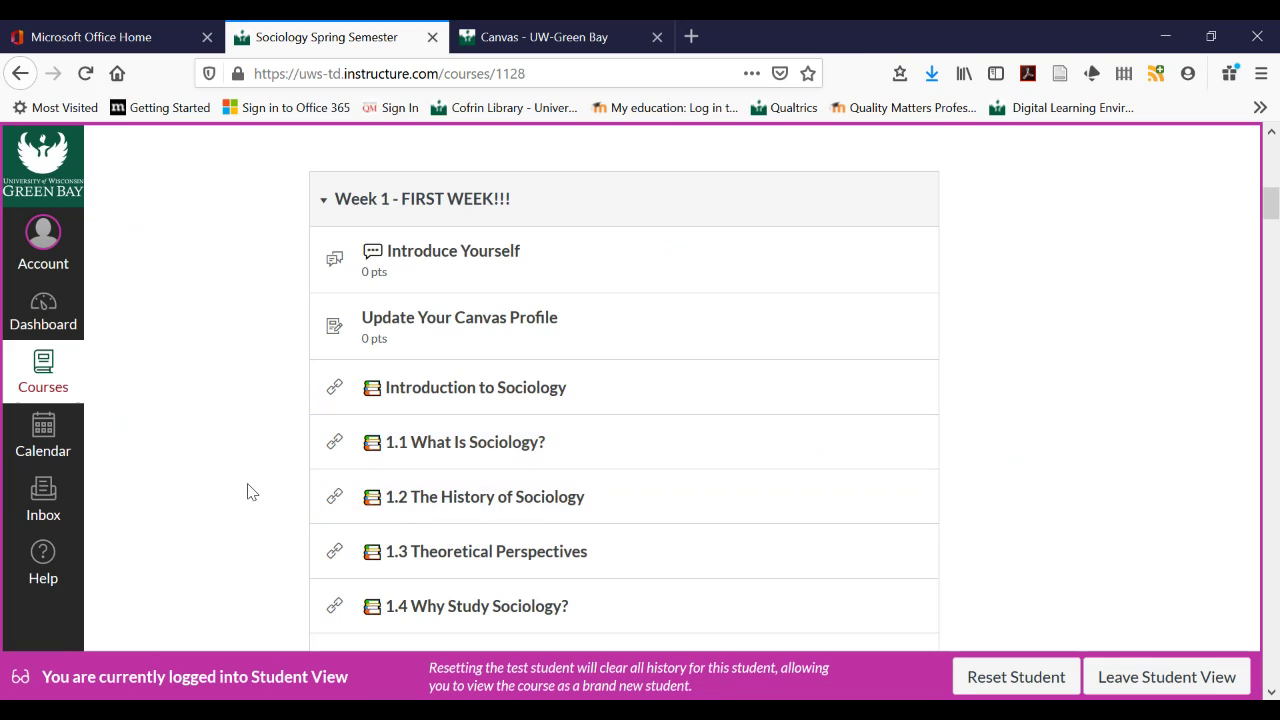
{"action": "scroll", "coordinate": [248, 492], "scroll_direction": "down", "scroll_amount": 1}
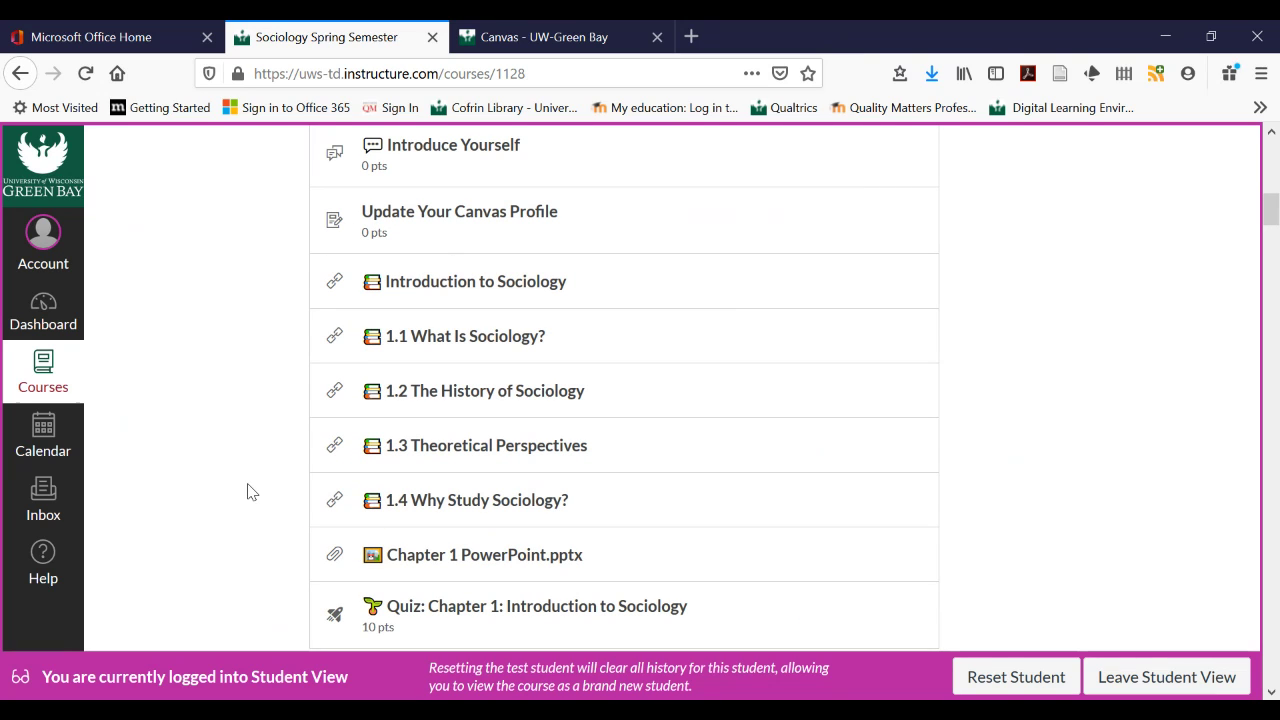
{"action": "left_click", "coordinate": [459, 284]}
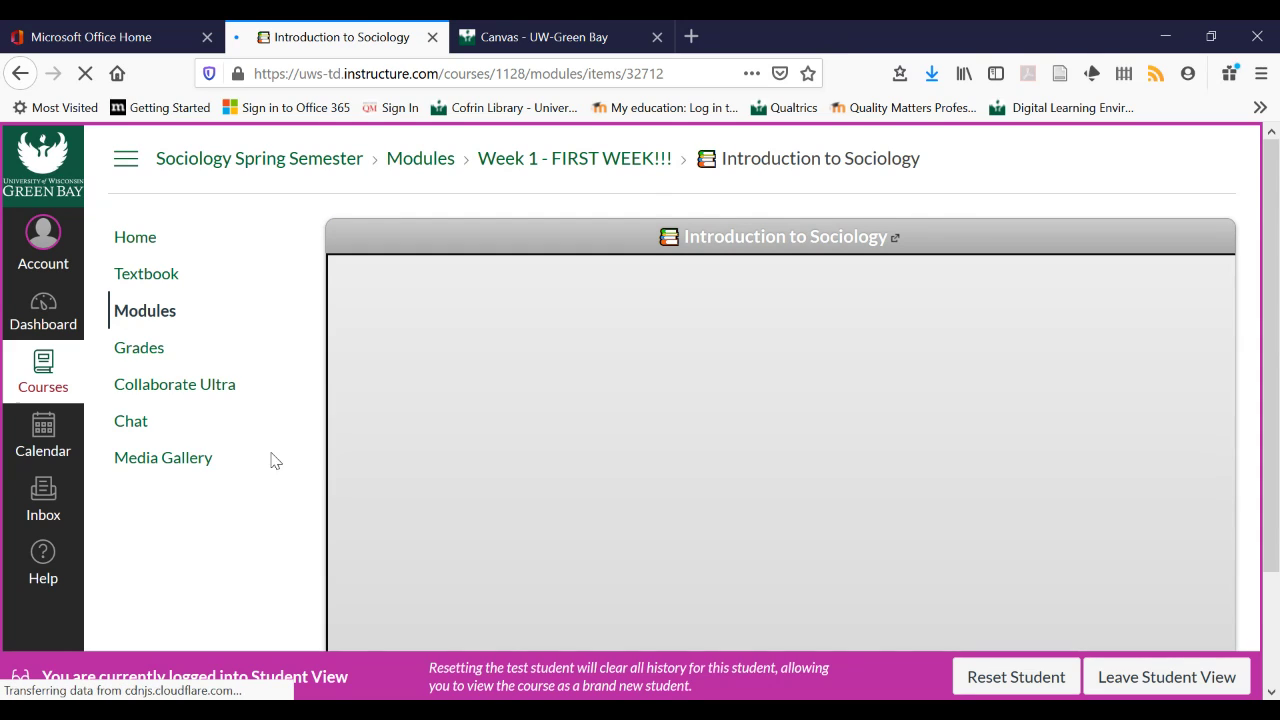
Look over the embedded OpenStax page, including its learning objectives and the navigation between module items
{"action": "scroll", "coordinate": [257, 486], "scroll_direction": "down", "scroll_amount": 2}
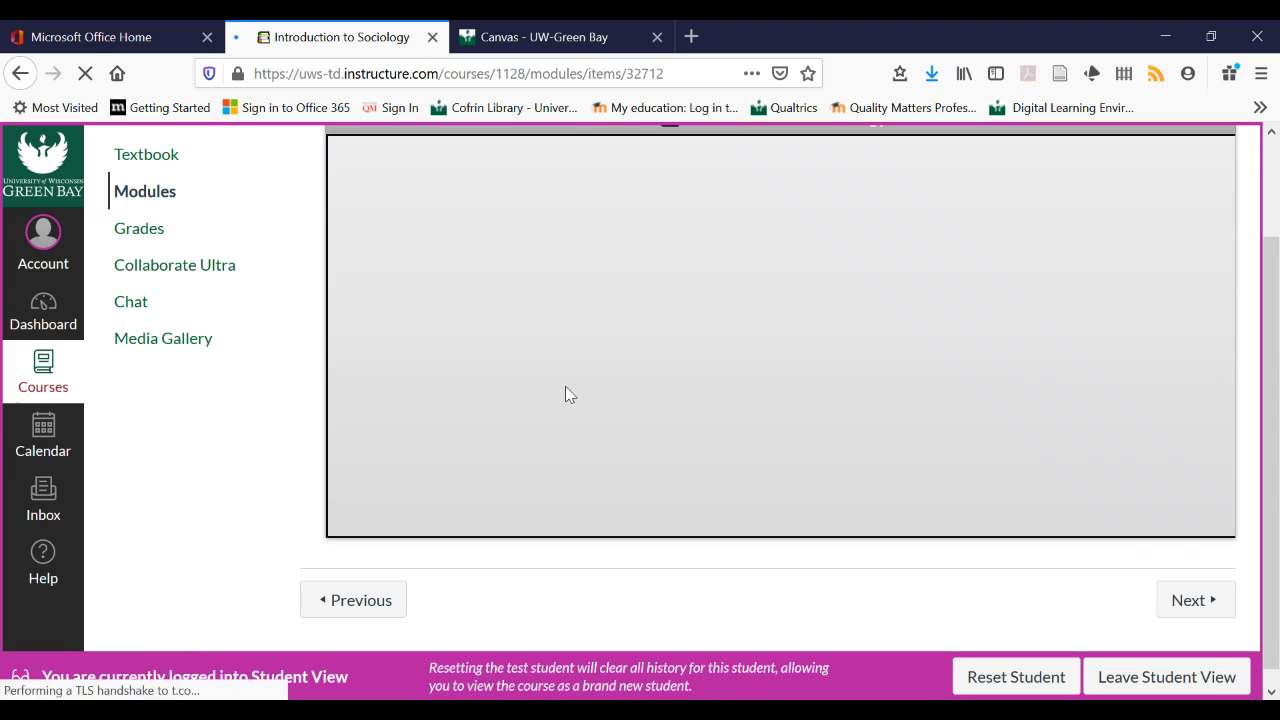
{"action": "scroll", "coordinate": [271, 414], "scroll_direction": "up", "scroll_amount": 2}
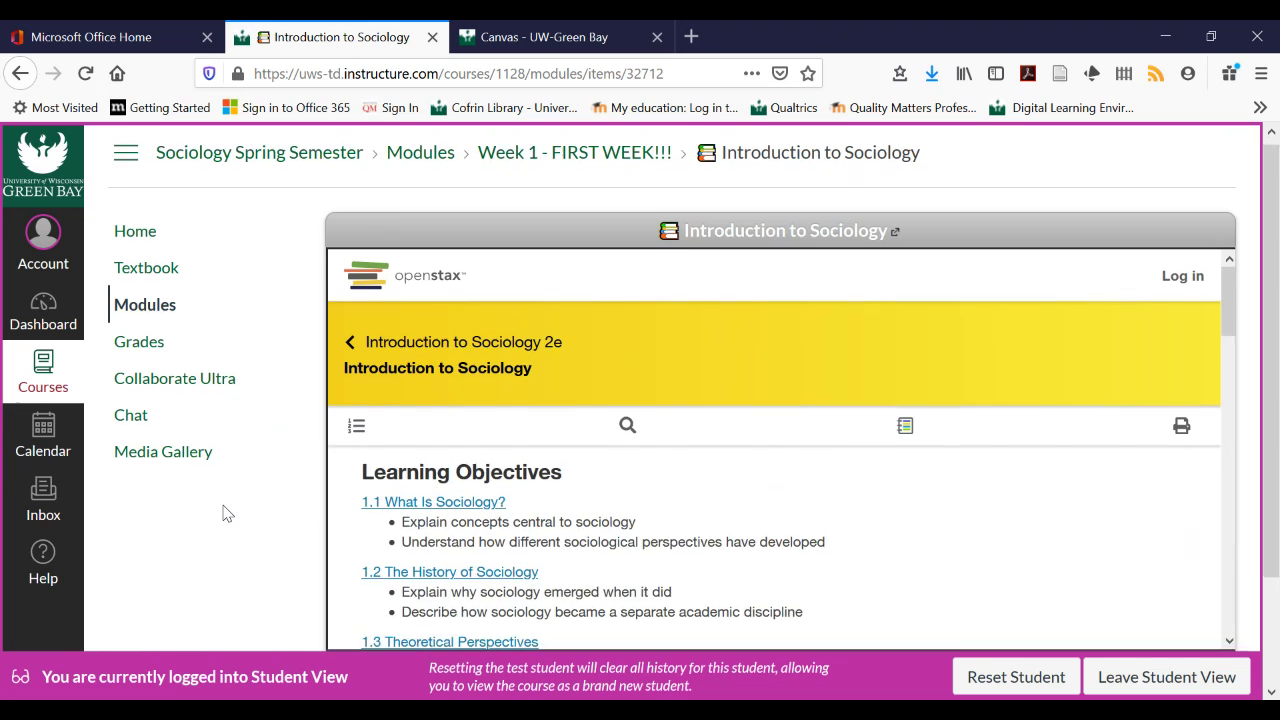
{"action": "scroll", "coordinate": [223, 514], "scroll_direction": "down", "scroll_amount": 2}
{"action": "scroll", "coordinate": [820, 423], "scroll_direction": "down", "scroll_amount": 1}
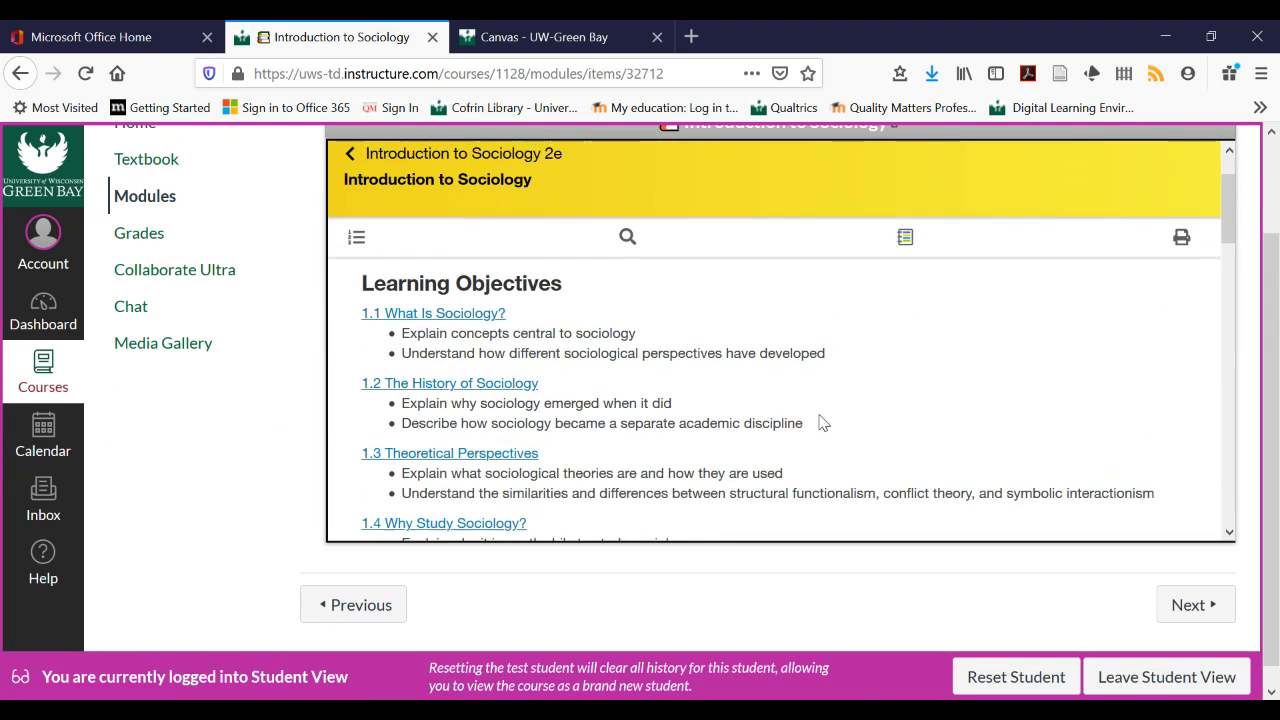
{"action": "scroll", "coordinate": [820, 423], "scroll_direction": "up", "scroll_amount": 1}
{"action": "scroll", "coordinate": [224, 487], "scroll_direction": "up", "scroll_amount": 2}
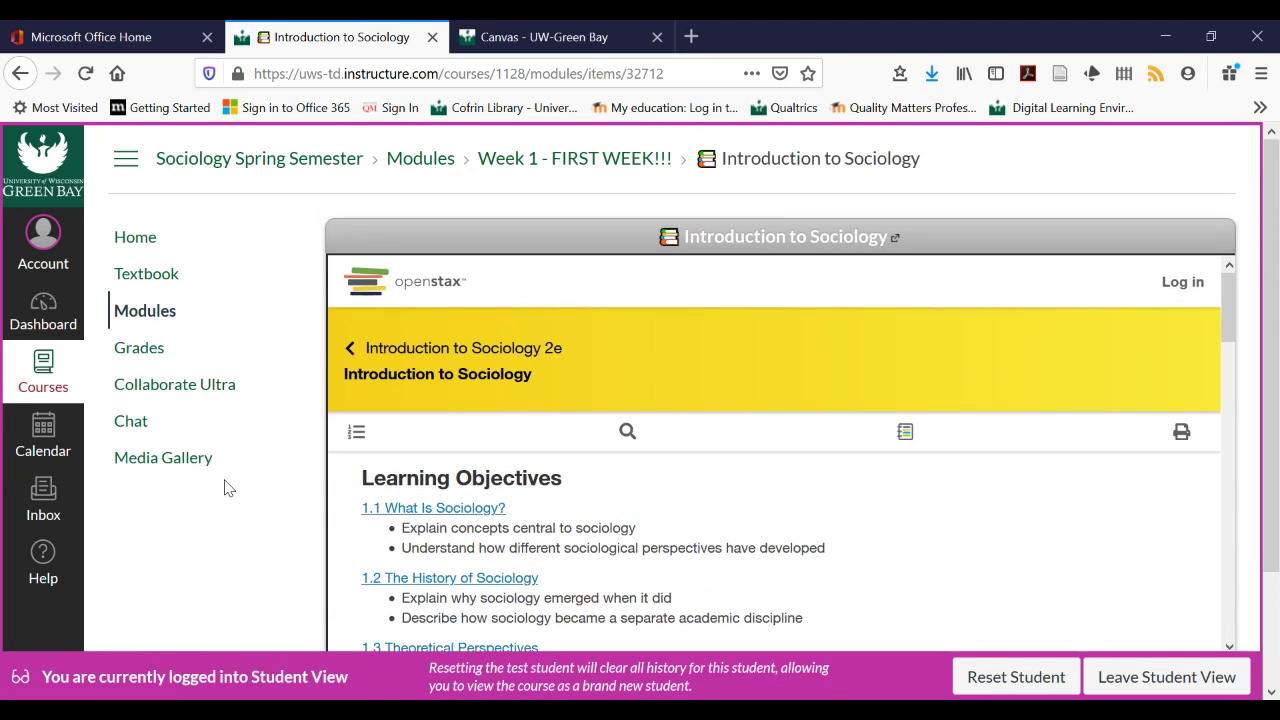
Open the OpenStax textbook in its own tab, view the book details and ways to get the book, and close that tab
{"action": "left_click", "coordinate": [829, 246]}
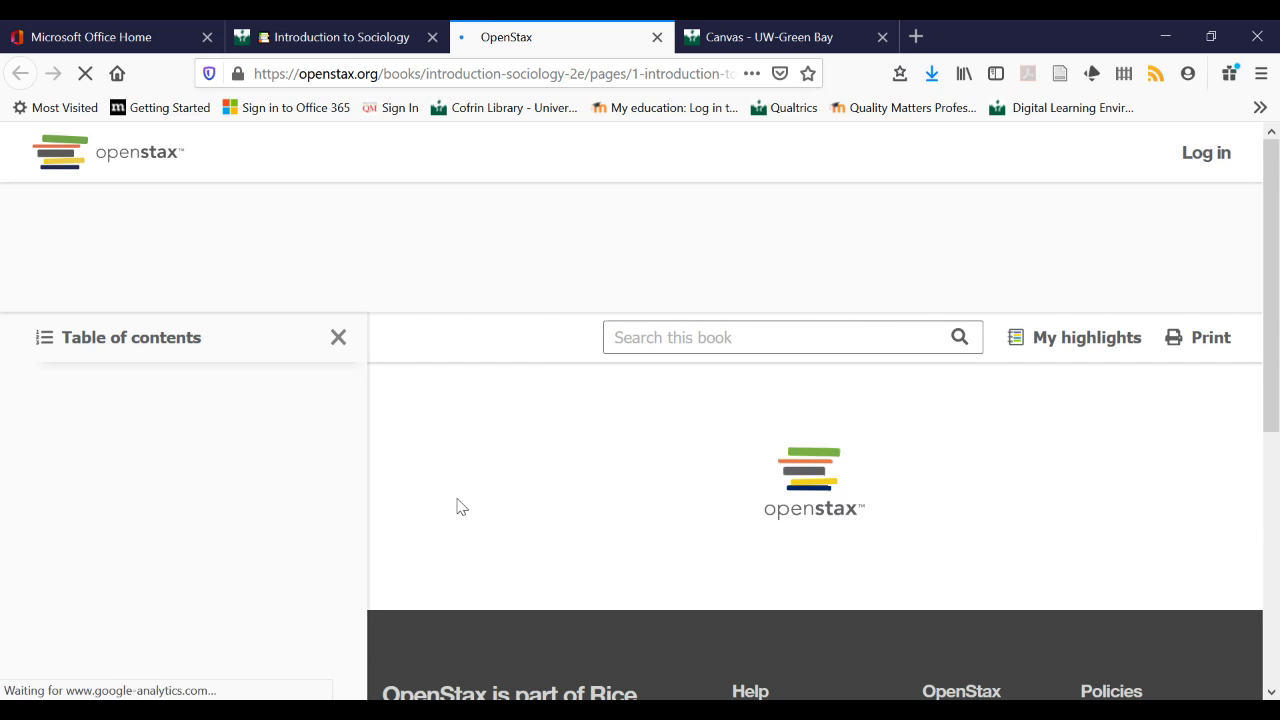
{"action": "scroll", "coordinate": [394, 502], "scroll_direction": "down", "scroll_amount": 3}
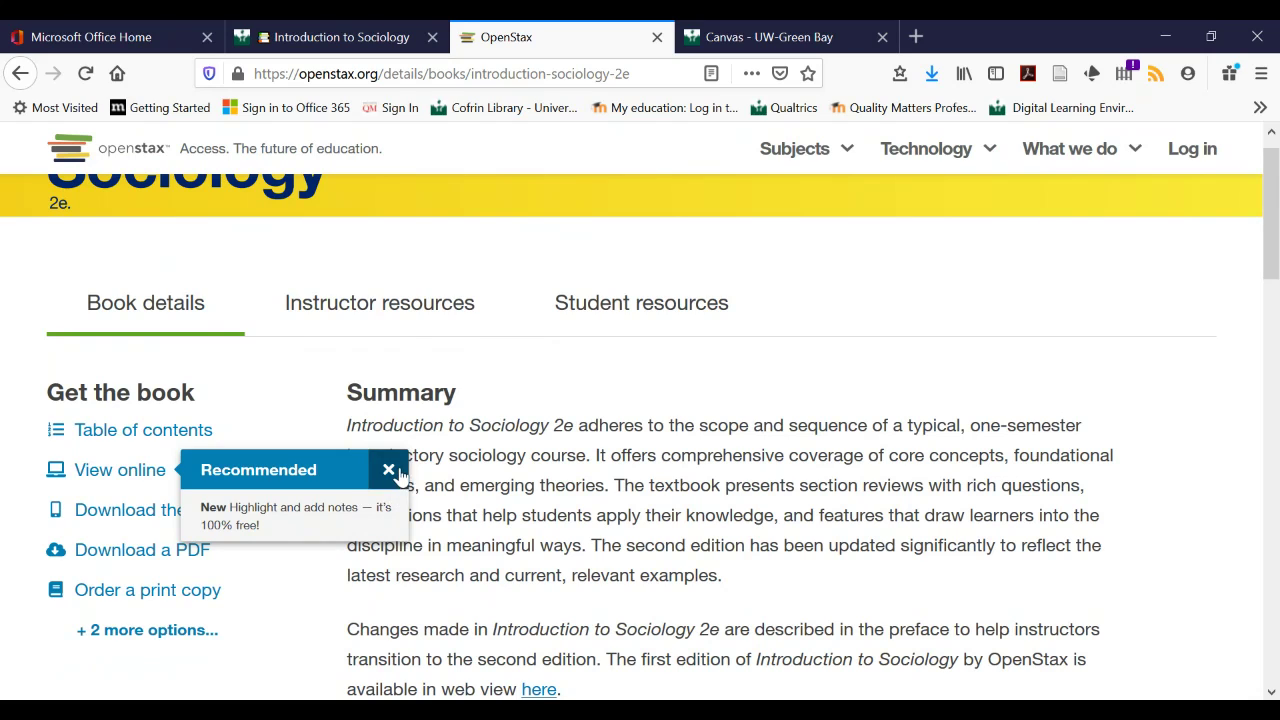
{"action": "left_click", "coordinate": [657, 37]}
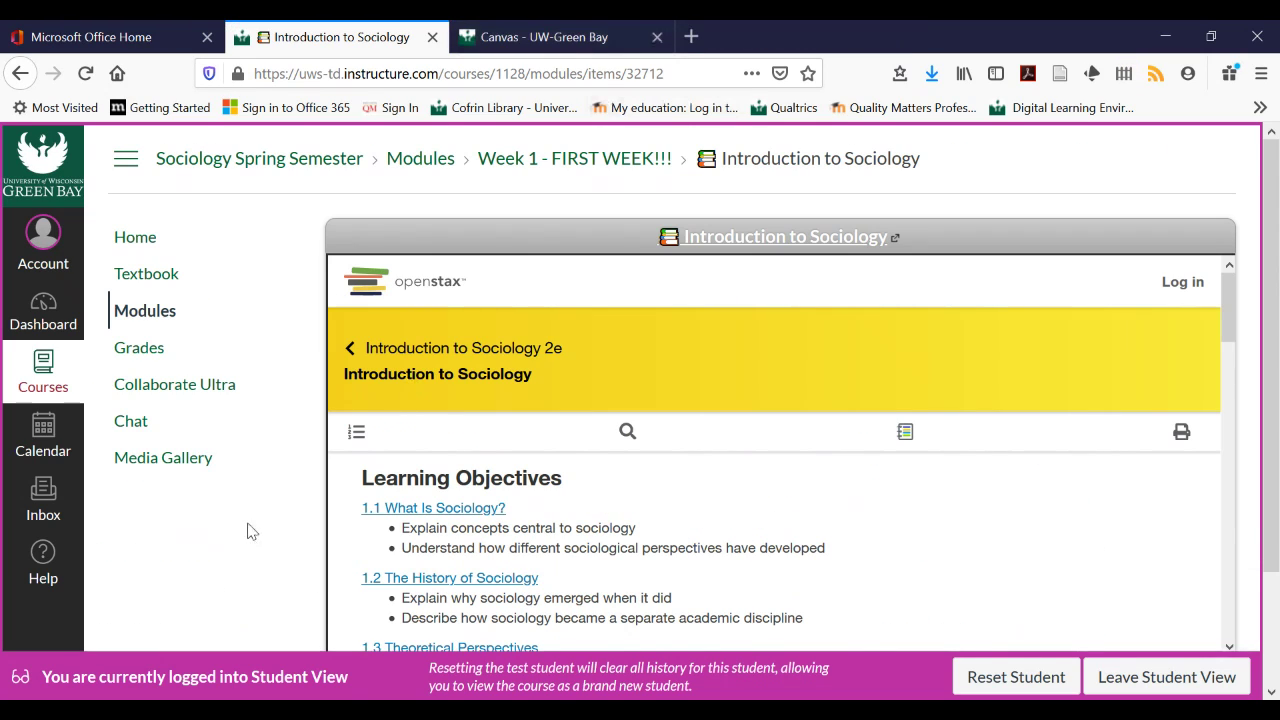
Return to the course home page, look through the Week 4 items, and expand the Week 3 module
{"action": "left_click", "coordinate": [140, 244]}
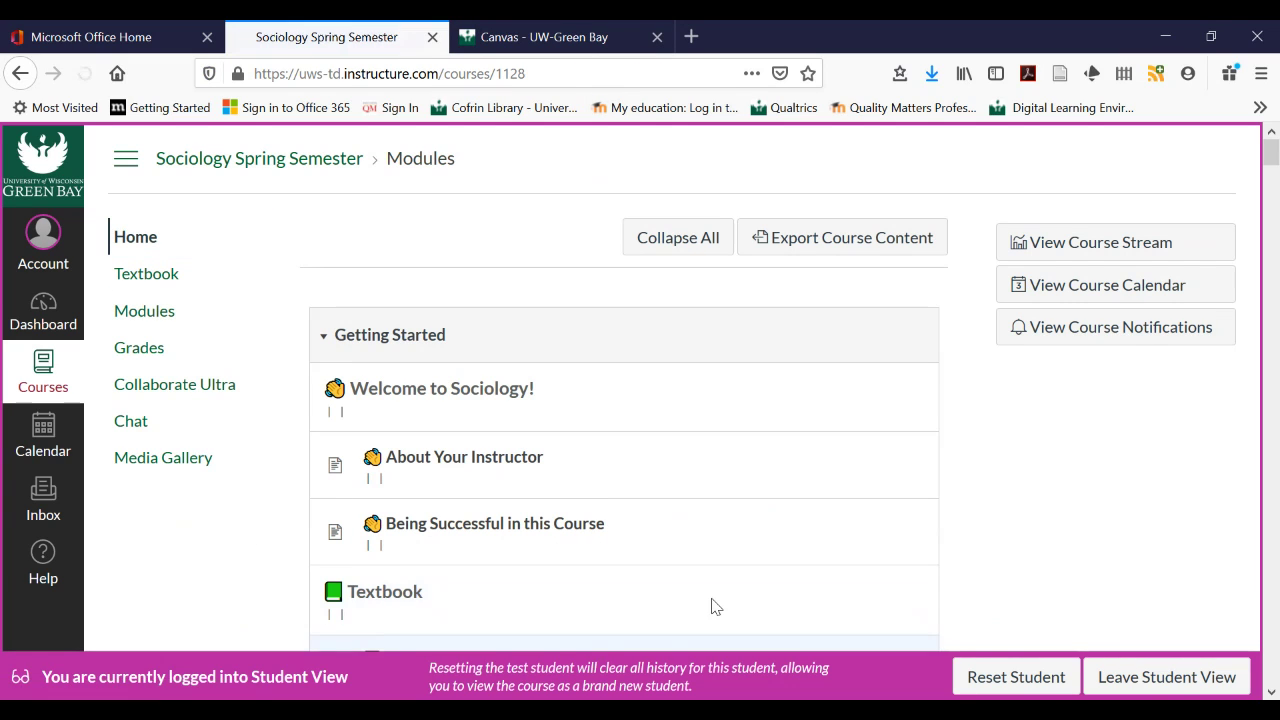
{"action": "scroll", "coordinate": [711, 606], "scroll_direction": "down", "scroll_amount": 3}
{"action": "scroll", "coordinate": [711, 606], "scroll_direction": "down", "scroll_amount": 12}
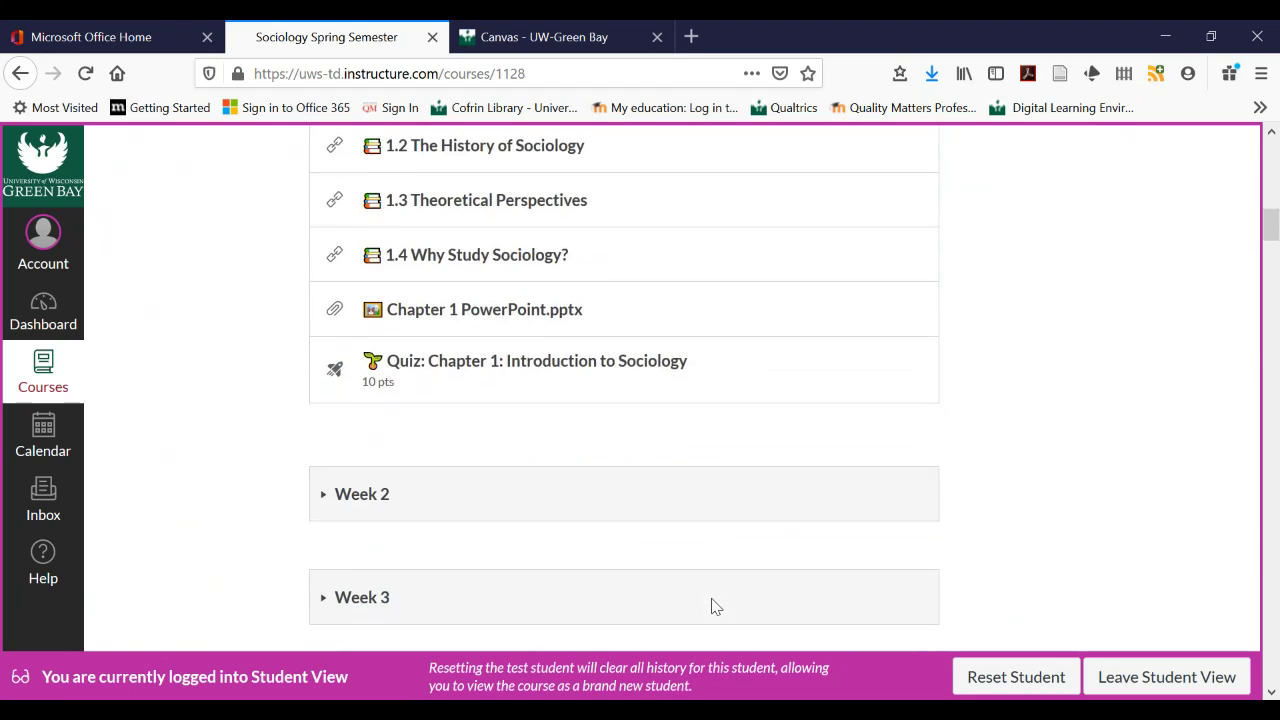
{"action": "scroll", "coordinate": [711, 606], "scroll_direction": "down", "scroll_amount": 2}
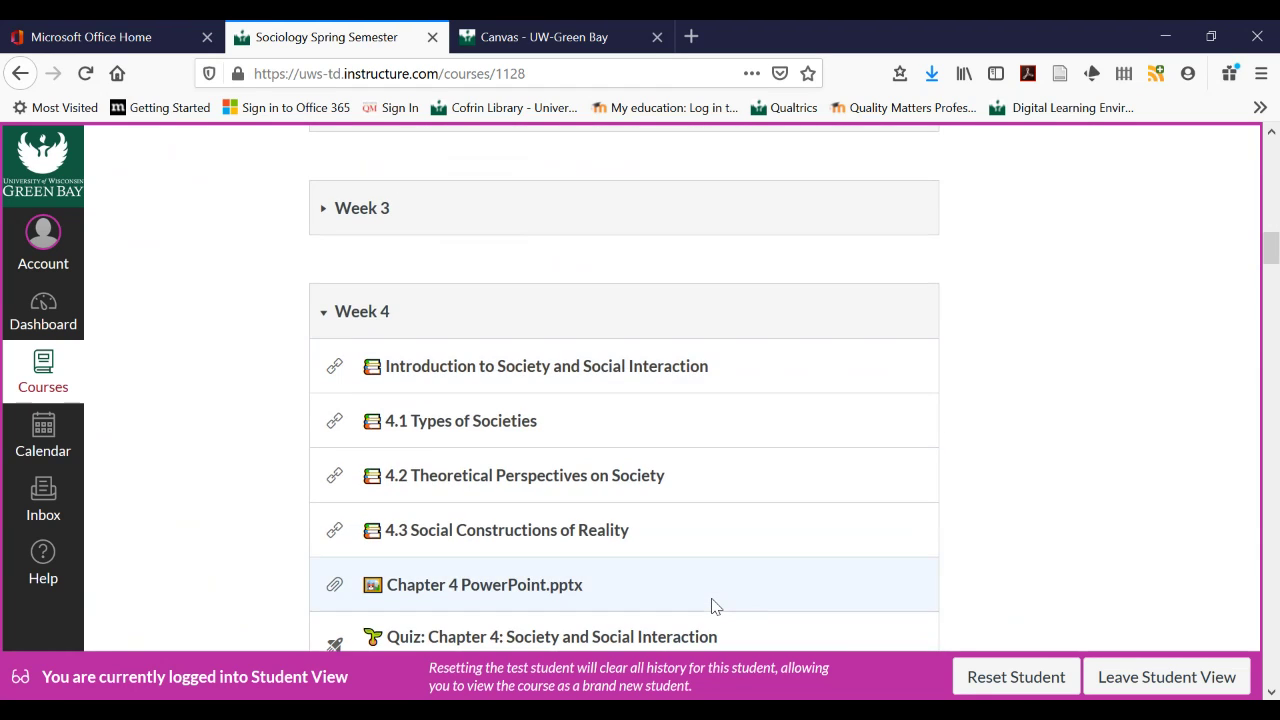
{"action": "scroll", "coordinate": [711, 606], "scroll_direction": "down", "scroll_amount": 2}
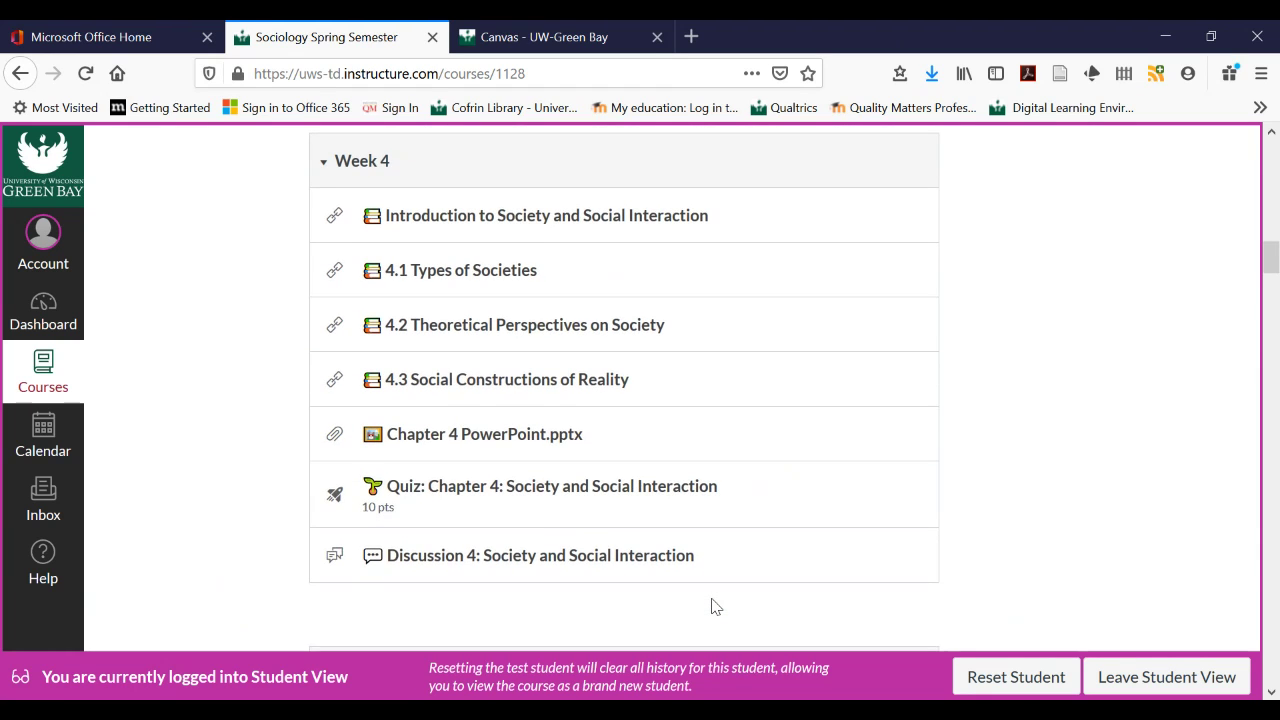
{"action": "scroll", "coordinate": [711, 606], "scroll_direction": "up", "scroll_amount": 3}
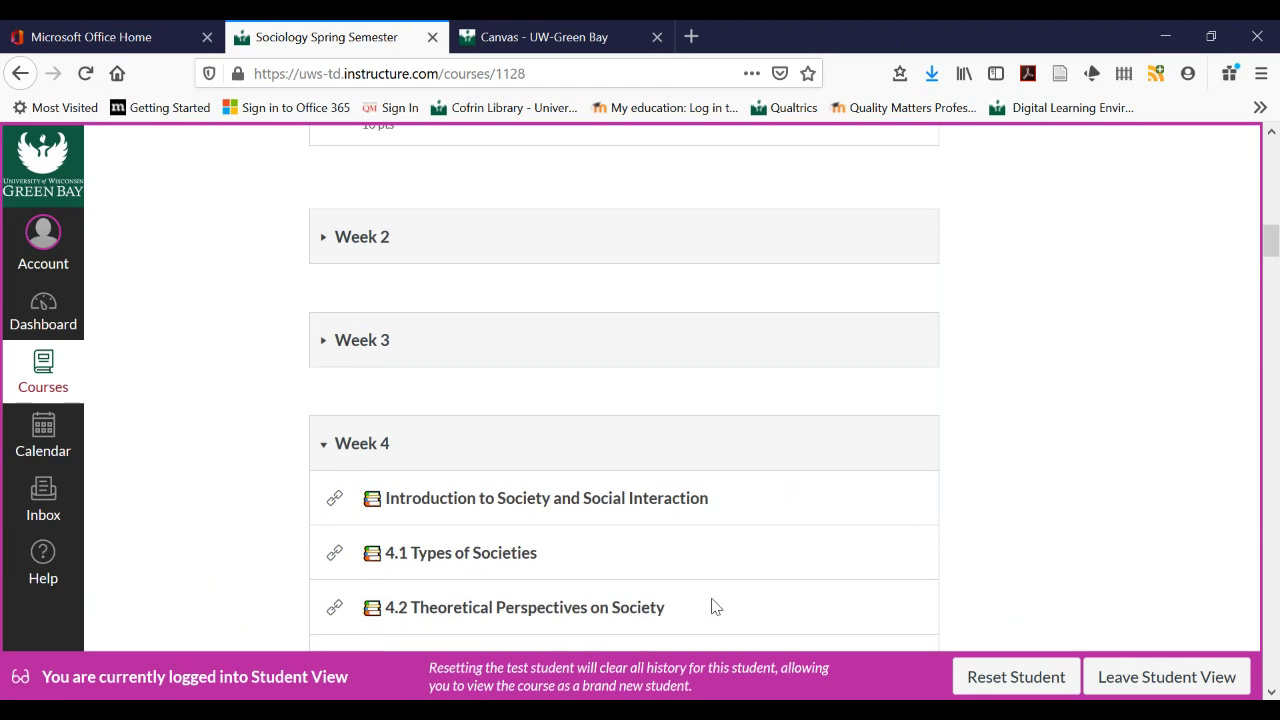
{"action": "left_click", "coordinate": [325, 345]}
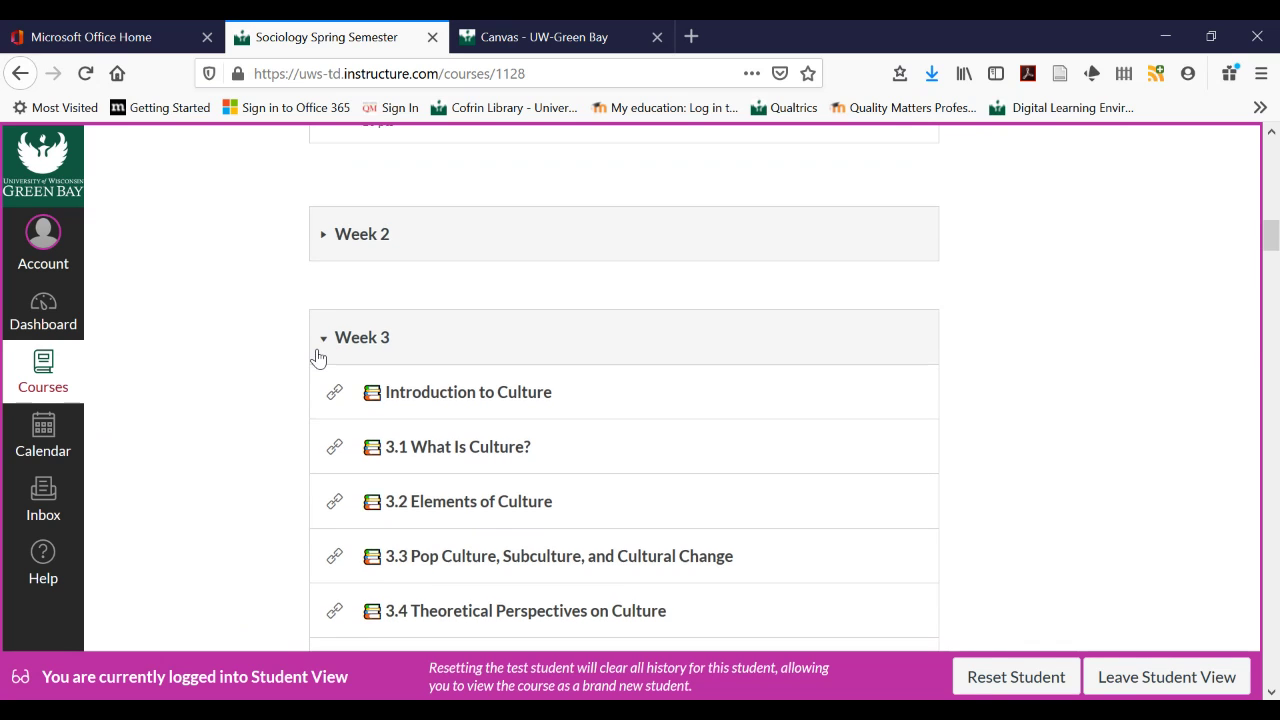
Open the "First Reflection Paper" assignment in the Week 5 module and read its purpose, task and criteria for success
{"action": "scroll", "coordinate": [322, 354], "scroll_direction": "down", "scroll_amount": 5}
{"action": "scroll", "coordinate": [320, 357], "scroll_direction": "down", "scroll_amount": 10}
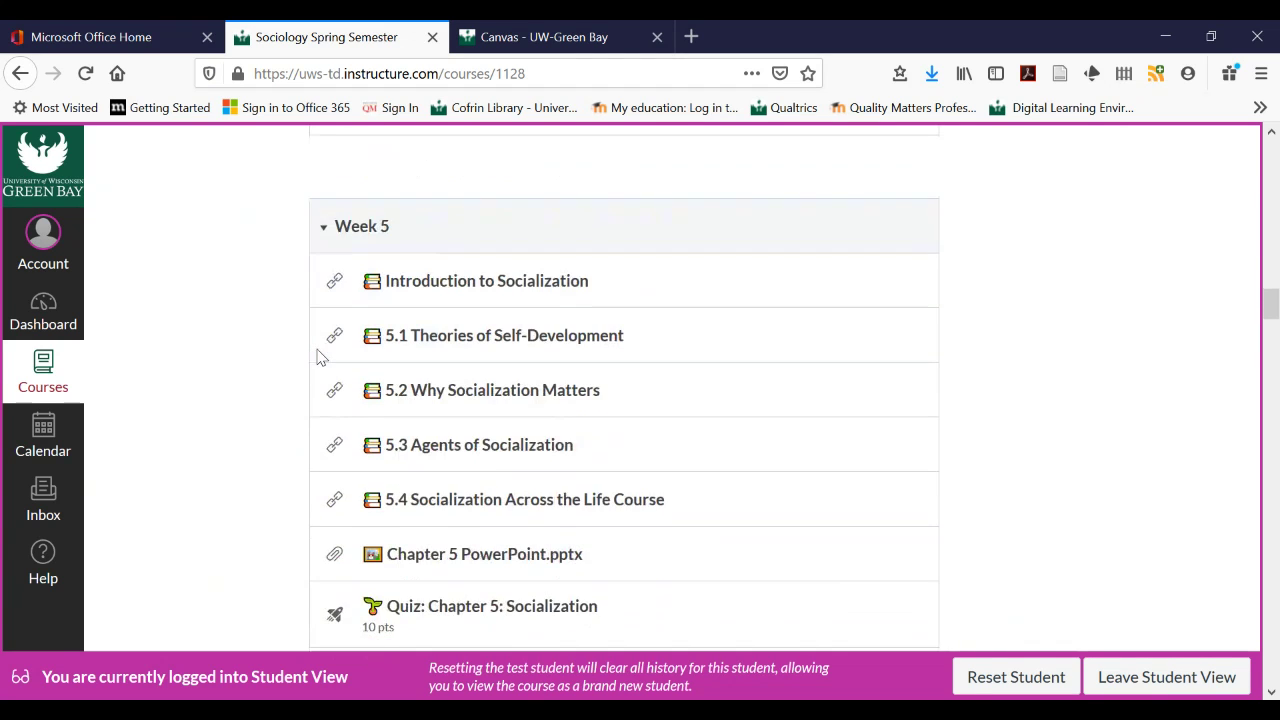
{"action": "scroll", "coordinate": [320, 357], "scroll_direction": "up", "scroll_amount": 2}
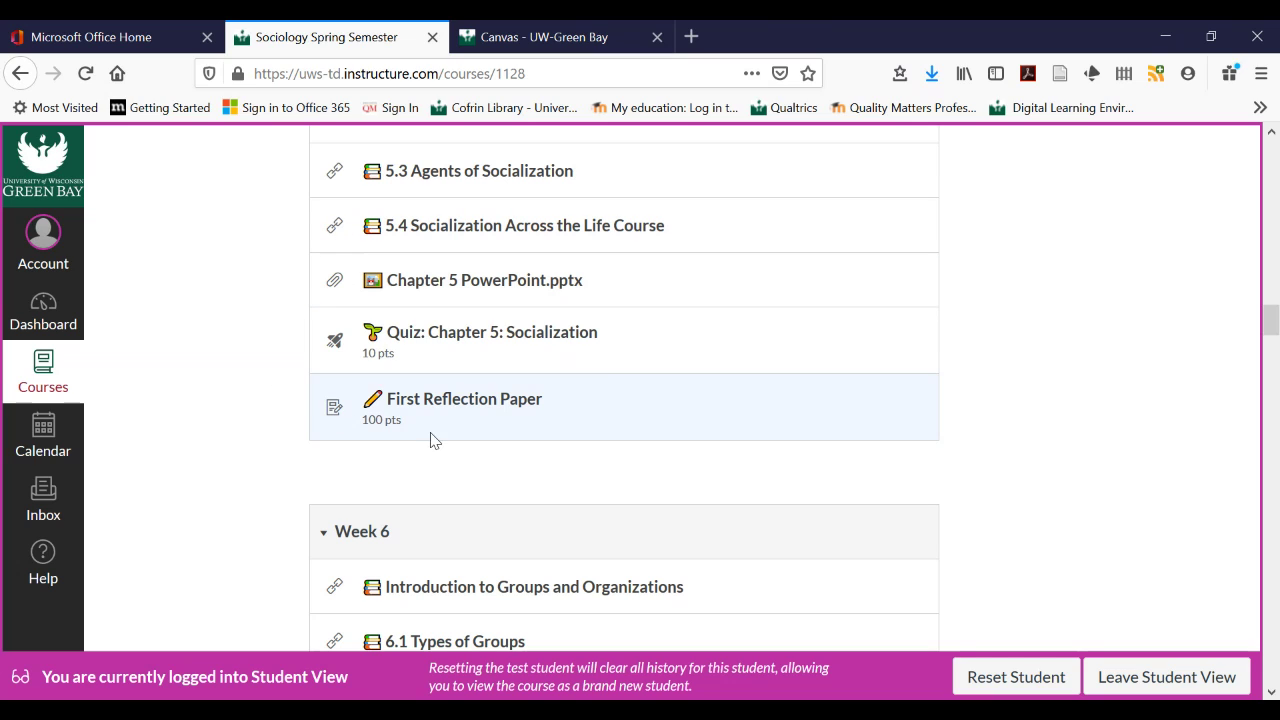
{"action": "left_click", "coordinate": [469, 405]}
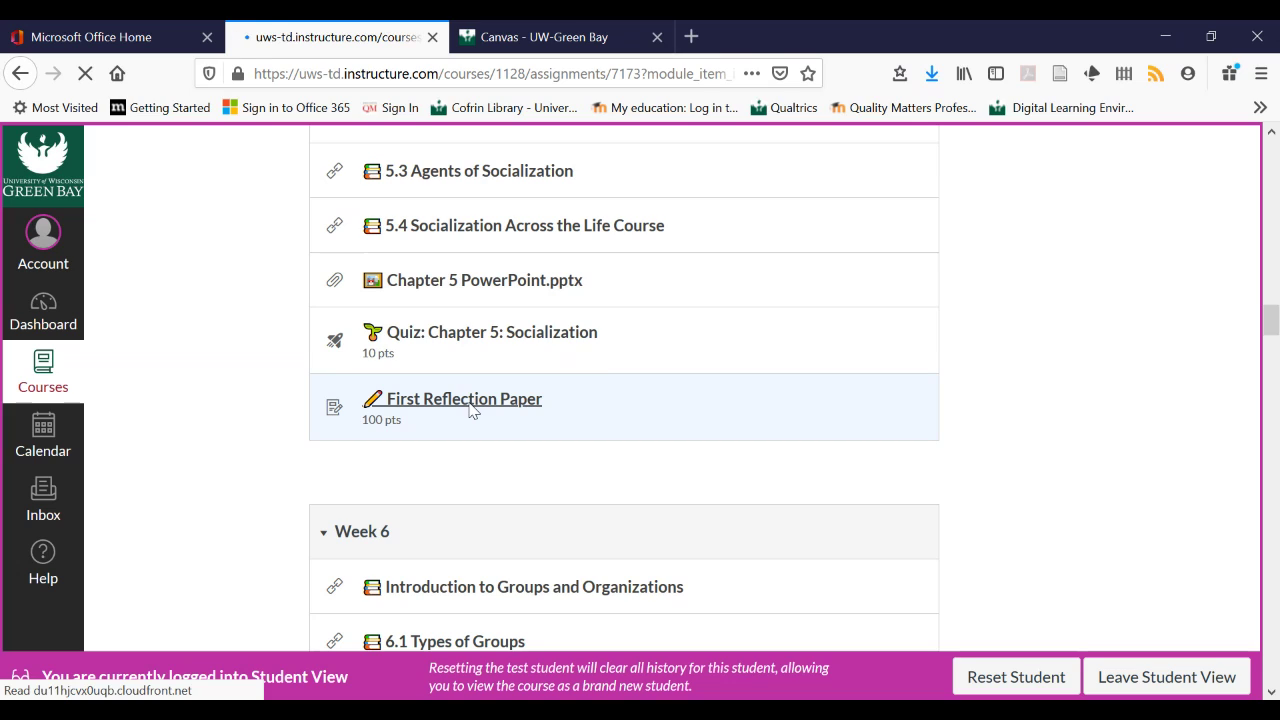
{"action": "scroll", "coordinate": [717, 489], "scroll_direction": "down", "scroll_amount": 2}
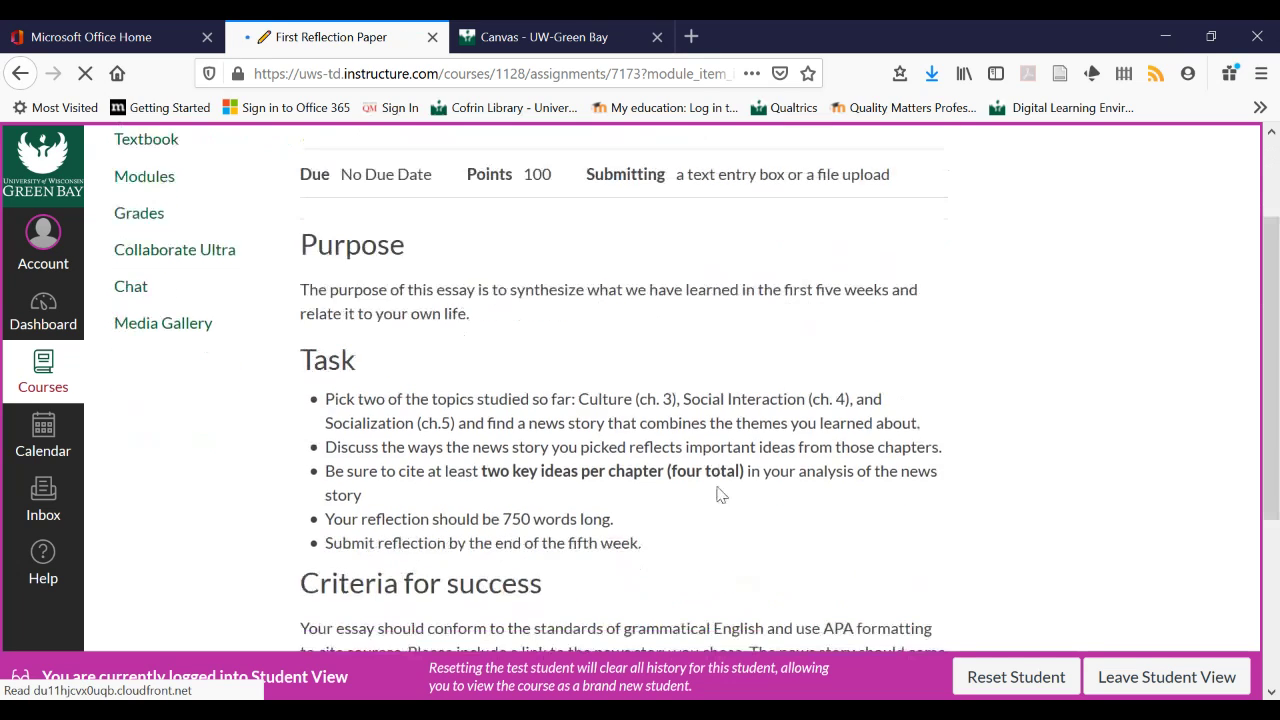
{"action": "scroll", "coordinate": [717, 492], "scroll_direction": "down", "scroll_amount": 6}
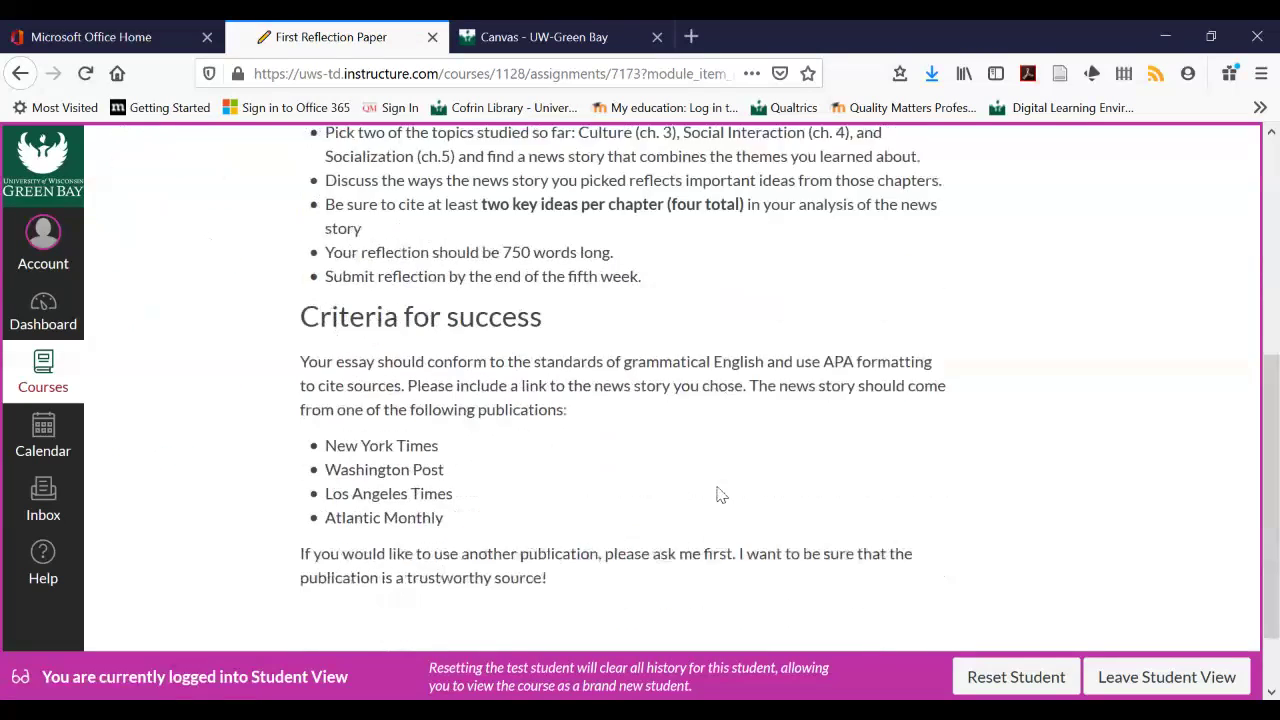
{"action": "scroll", "coordinate": [717, 494], "scroll_direction": "up", "scroll_amount": 7}
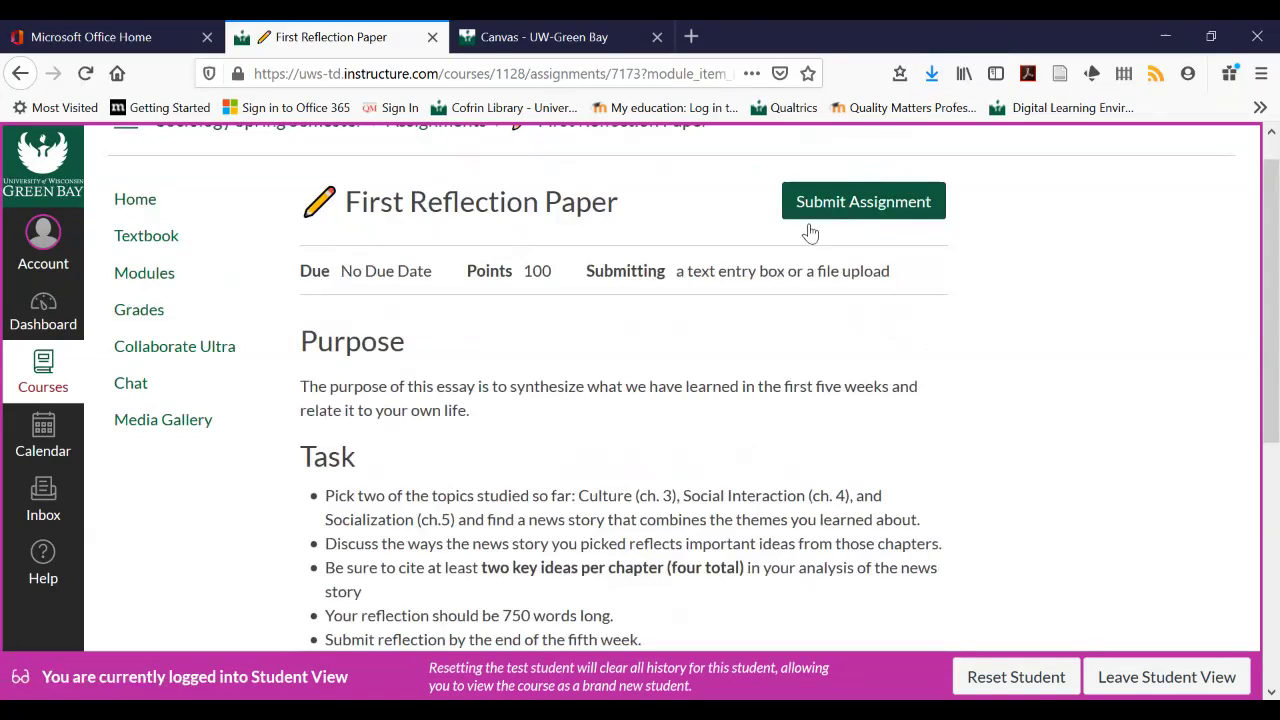
Start a submission for the First Reflection Paper and view the file picker for uploads, closing it without choosing a file
{"action": "left_click", "coordinate": [829, 205]}
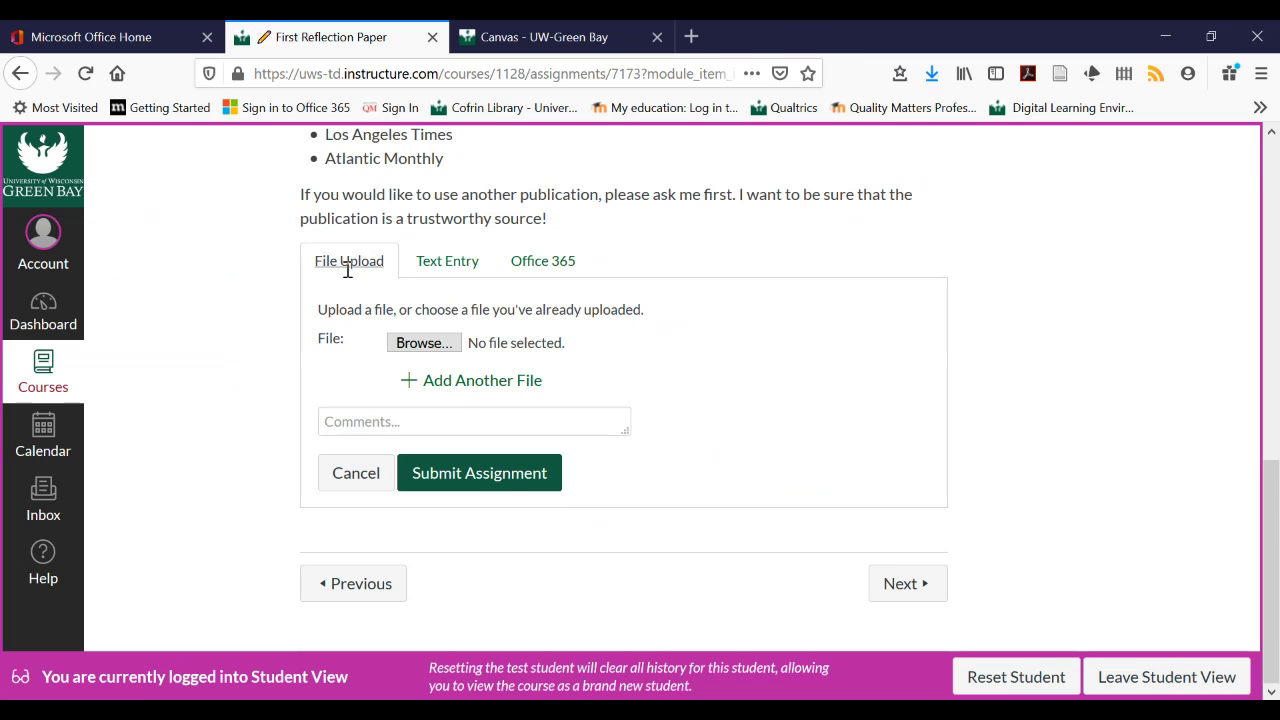
{"action": "left_click", "coordinate": [424, 343]}
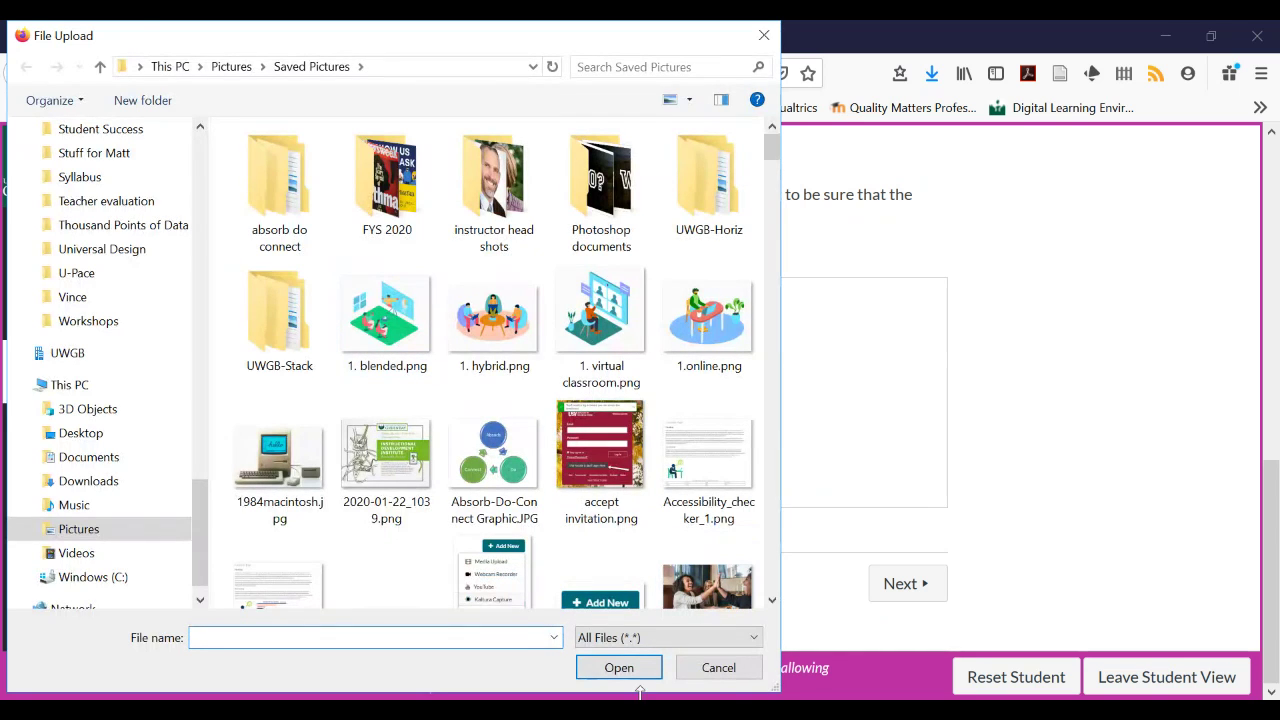
{"action": "left_click", "coordinate": [719, 670]}
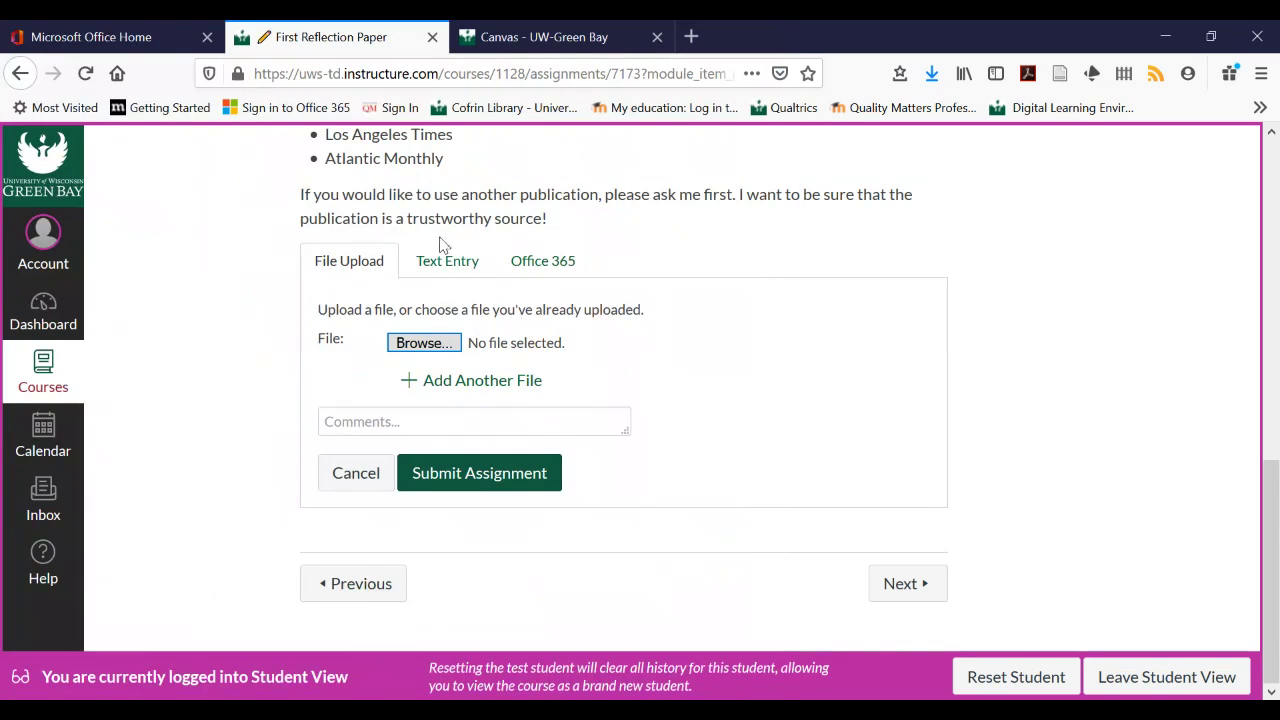
Enter "THis is my response..." as a text entry submission and view the Office 365 submission option
{"action": "left_click", "coordinate": [445, 270]}
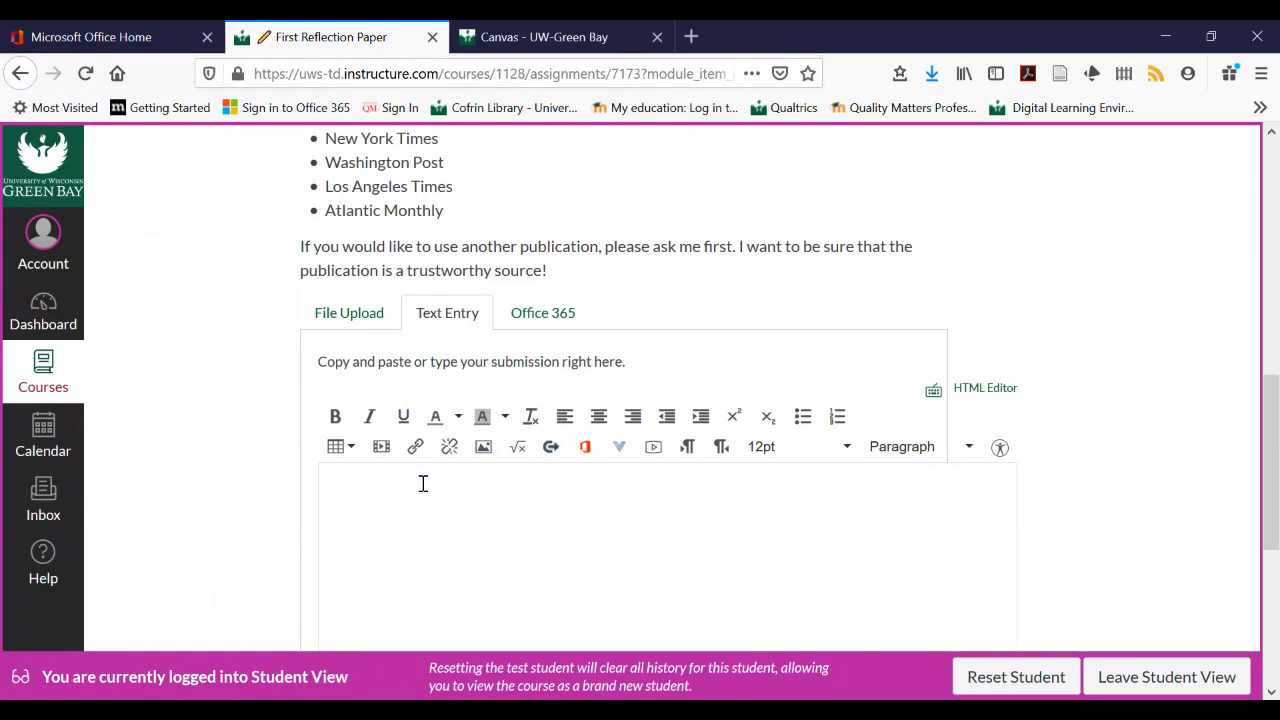
{"action": "type", "text": "THis is my response..."}
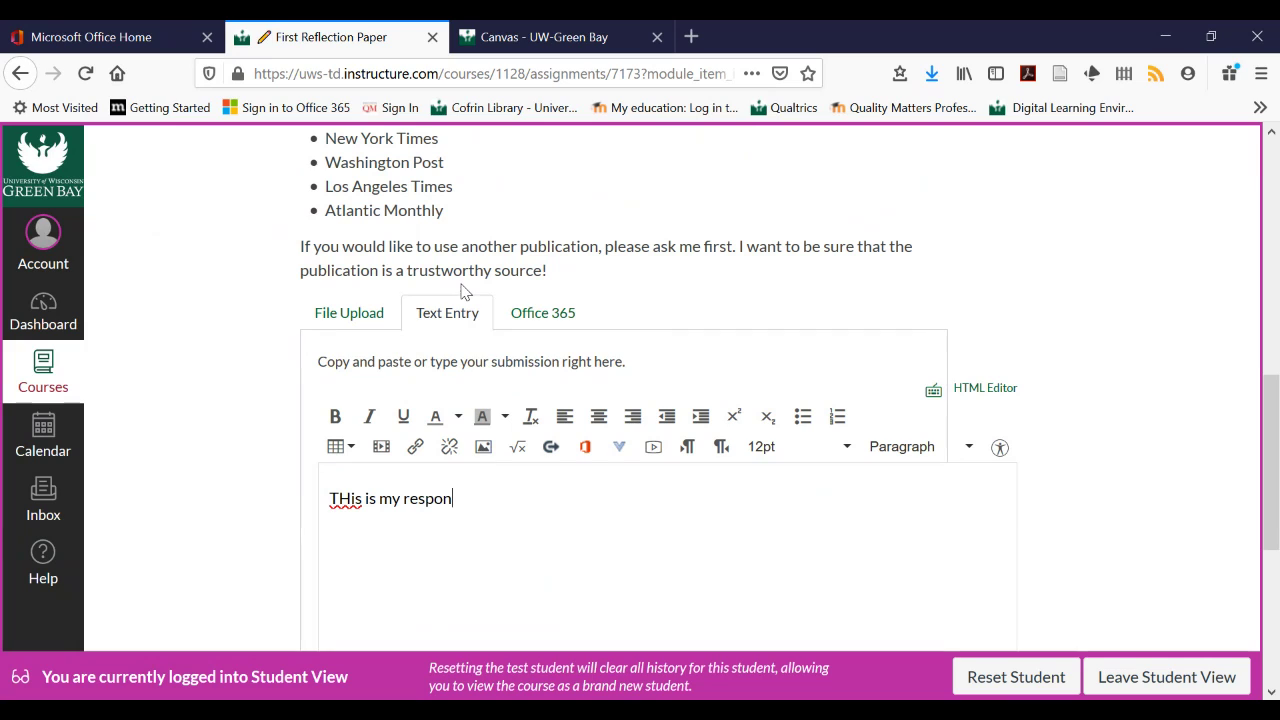
{"action": "left_click", "coordinate": [543, 318]}
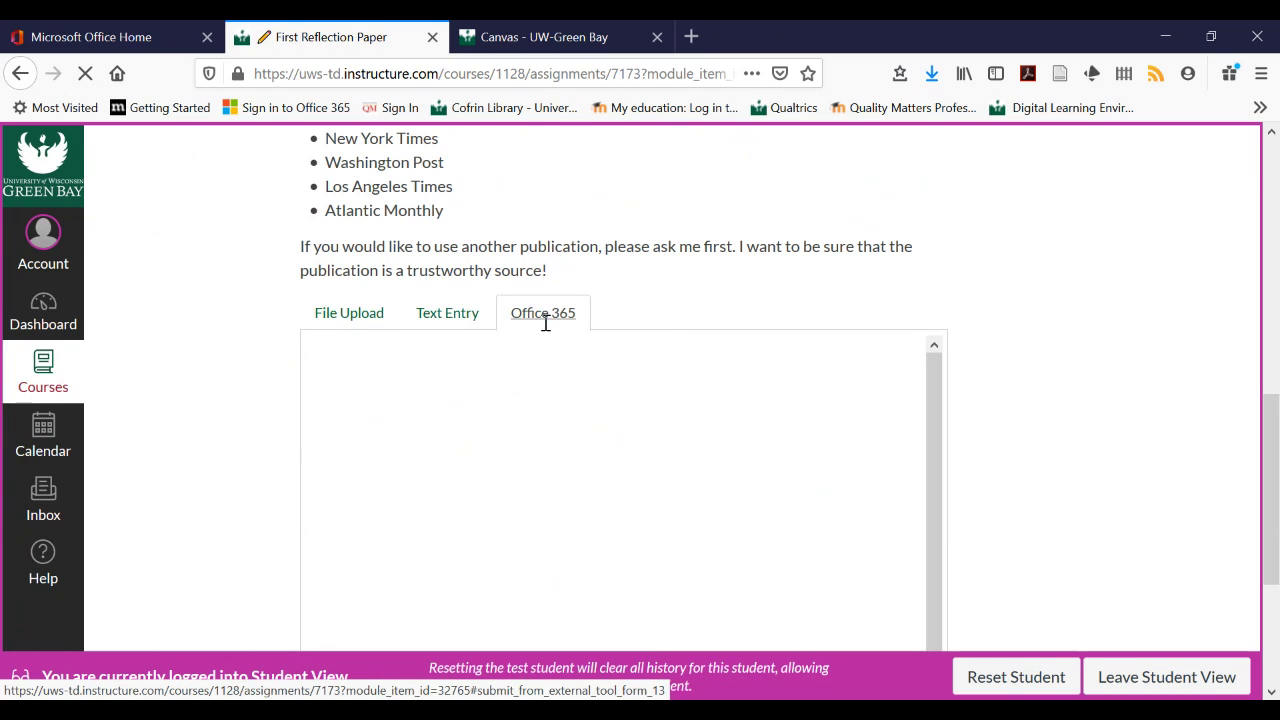
{"action": "scroll", "coordinate": [231, 449], "scroll_direction": "down", "scroll_amount": 2}
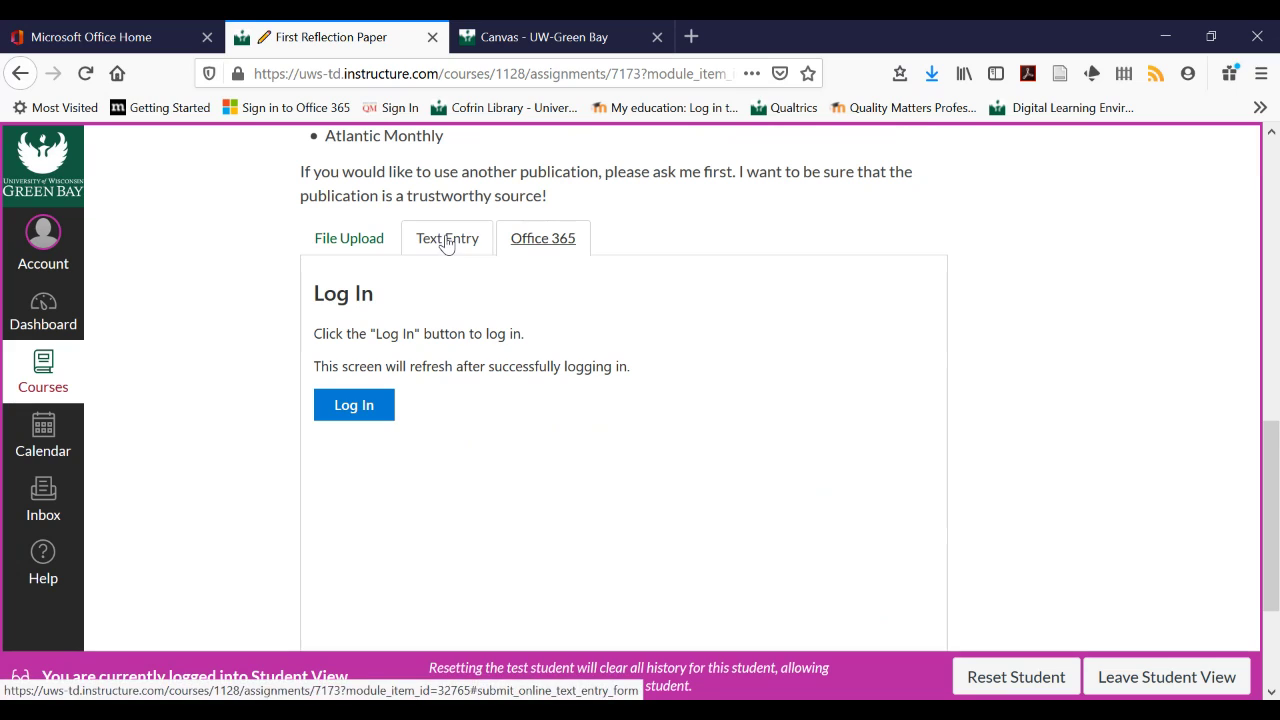
Return to the text entry response and submit the assignment
{"action": "left_click", "coordinate": [445, 239]}
{"action": "scroll", "coordinate": [529, 494], "scroll_direction": "down", "scroll_amount": 3}
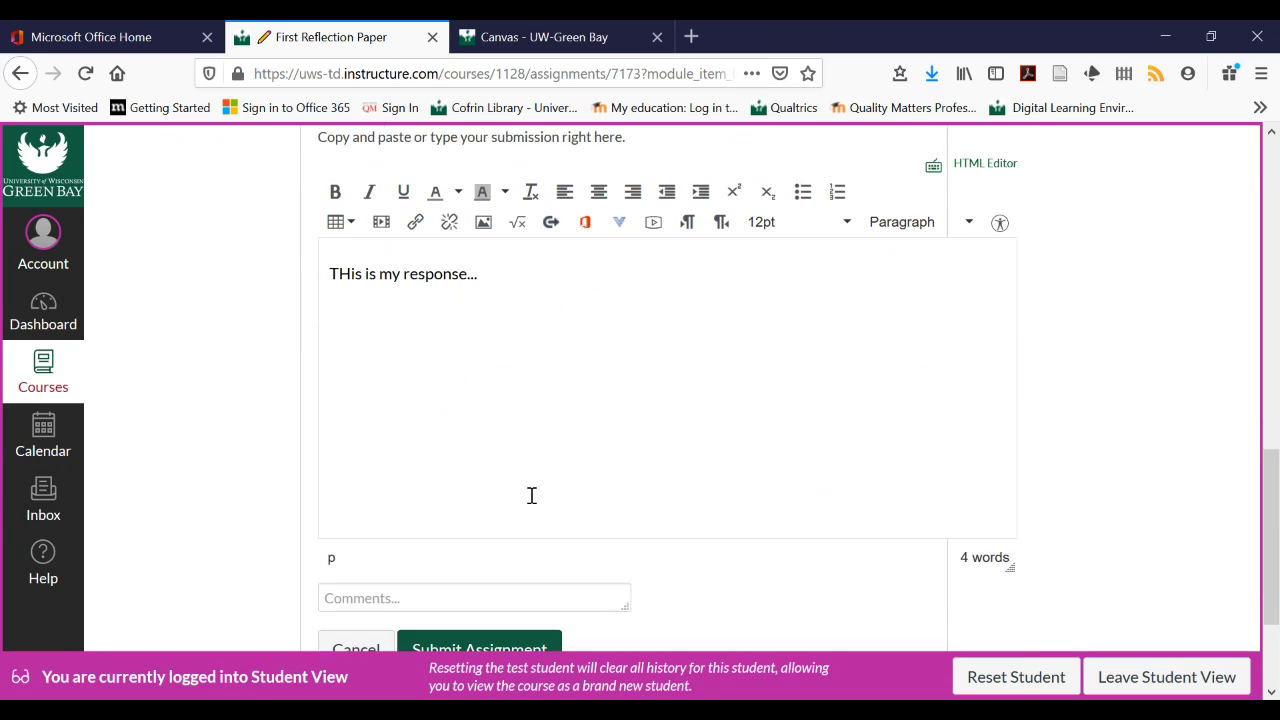
{"action": "left_click", "coordinate": [486, 619]}
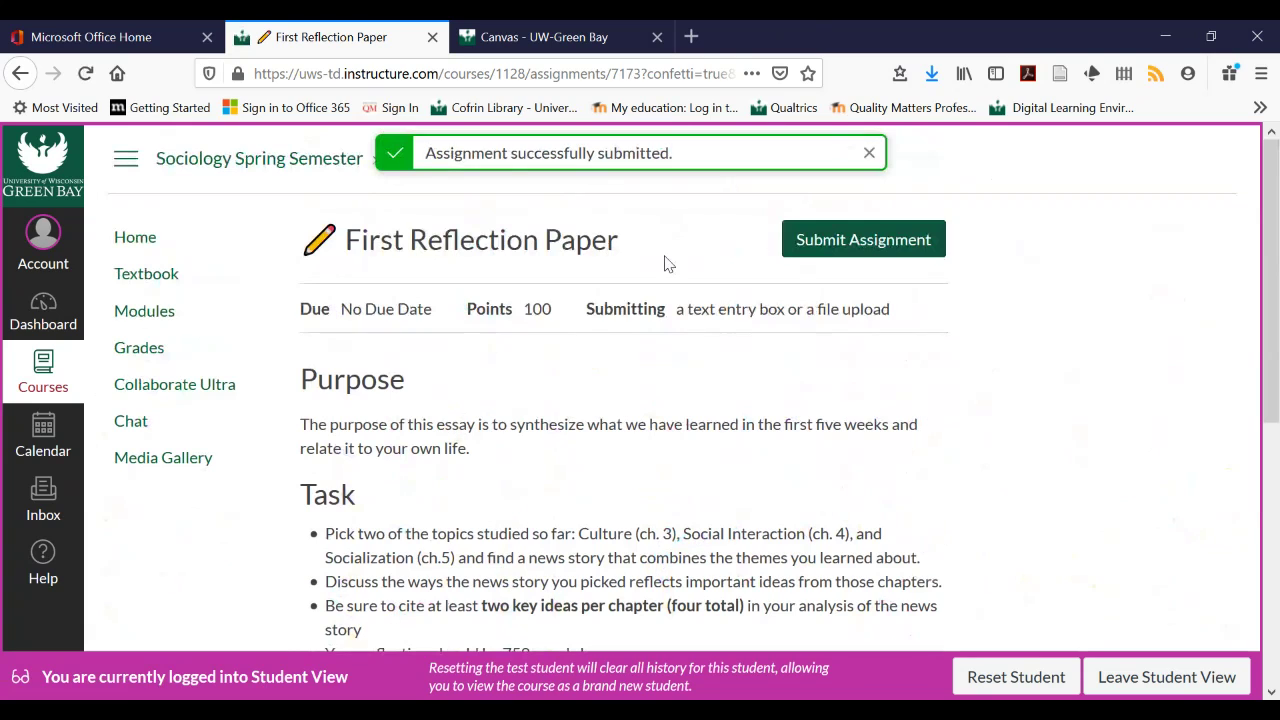
Look over the submitted assignment's page and reload it to check the submission status
{"action": "scroll", "coordinate": [741, 291], "scroll_direction": "down", "scroll_amount": 5}
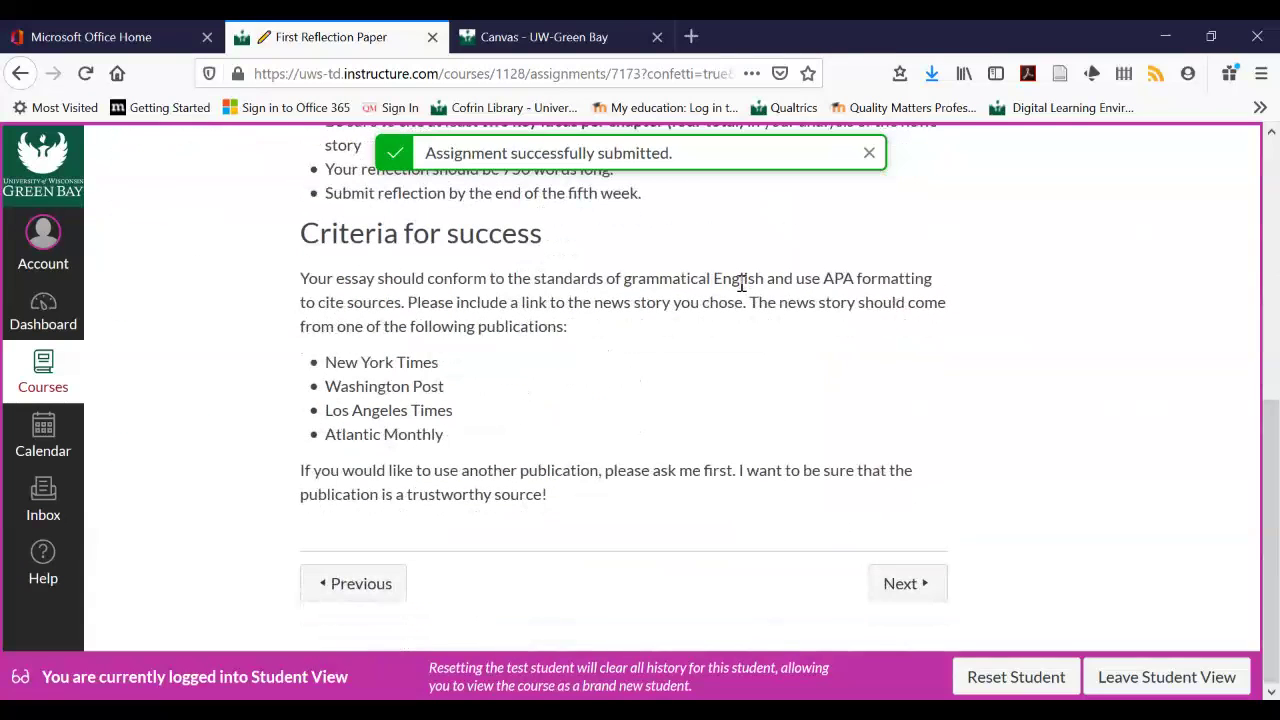
{"action": "scroll", "coordinate": [741, 284], "scroll_direction": "up", "scroll_amount": 5}
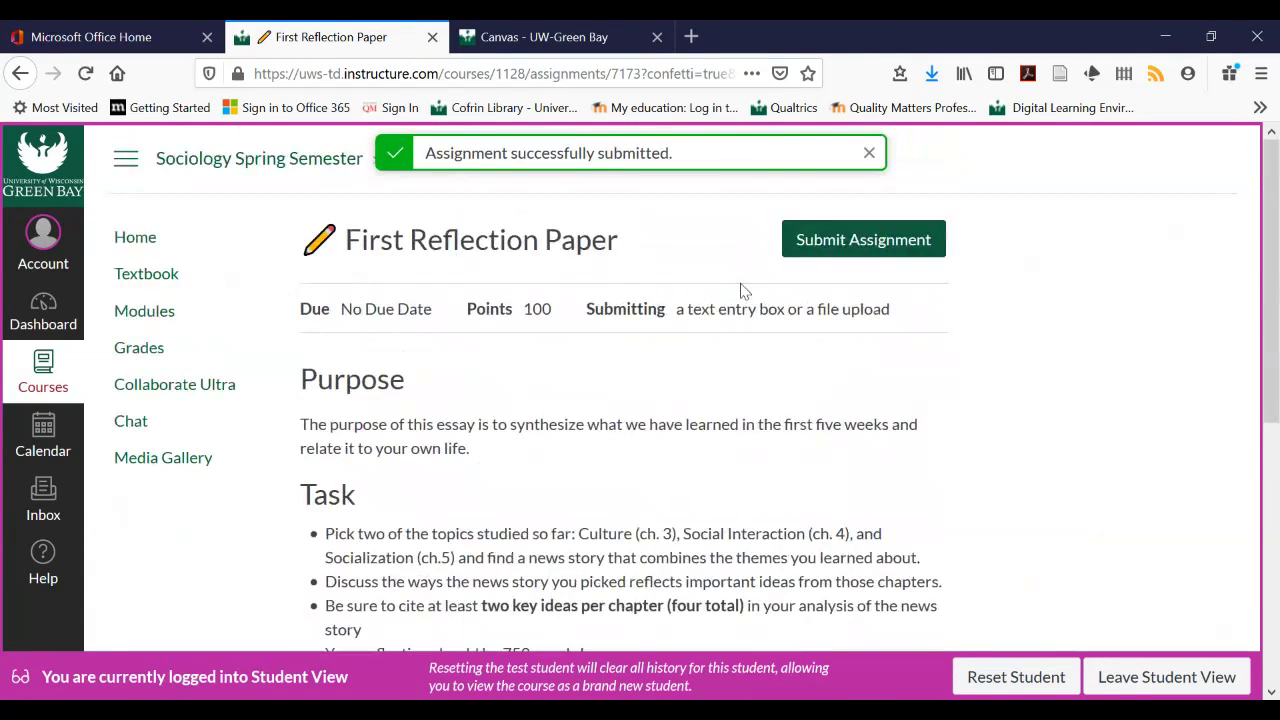
{"action": "left_click", "coordinate": [84, 75]}
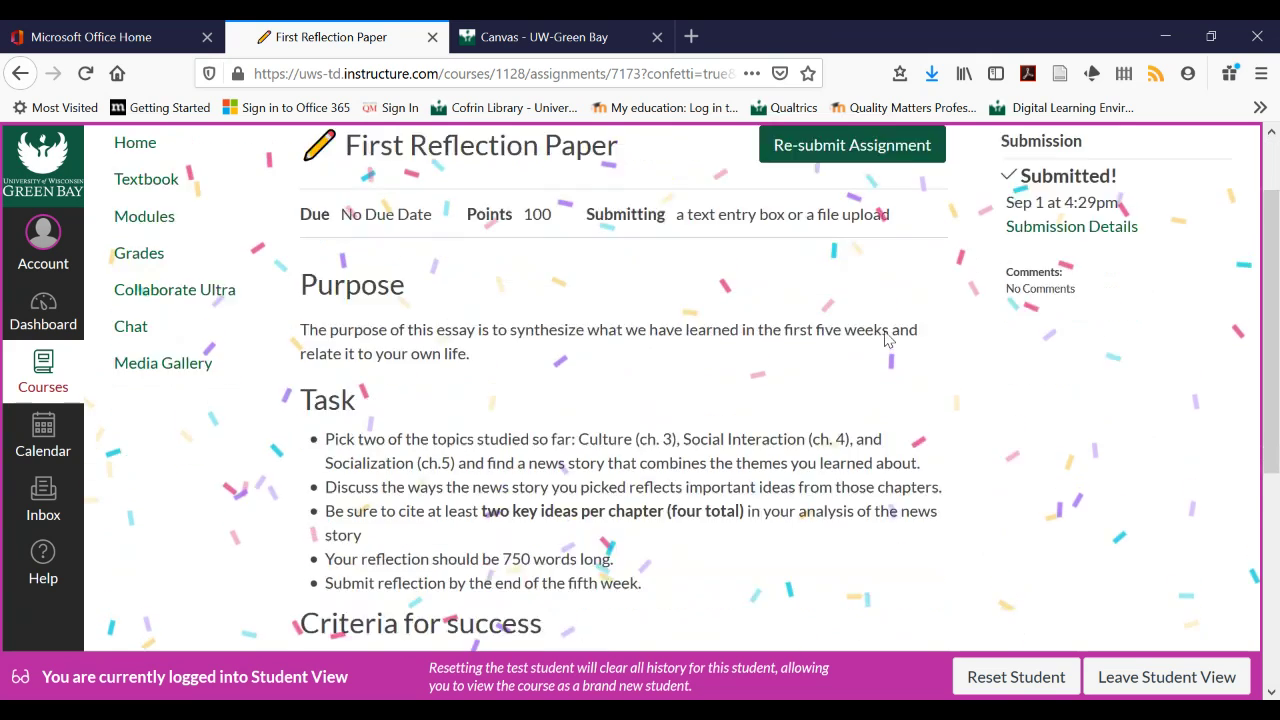
{"action": "scroll", "coordinate": [885, 340], "scroll_direction": "up", "scroll_amount": 2}
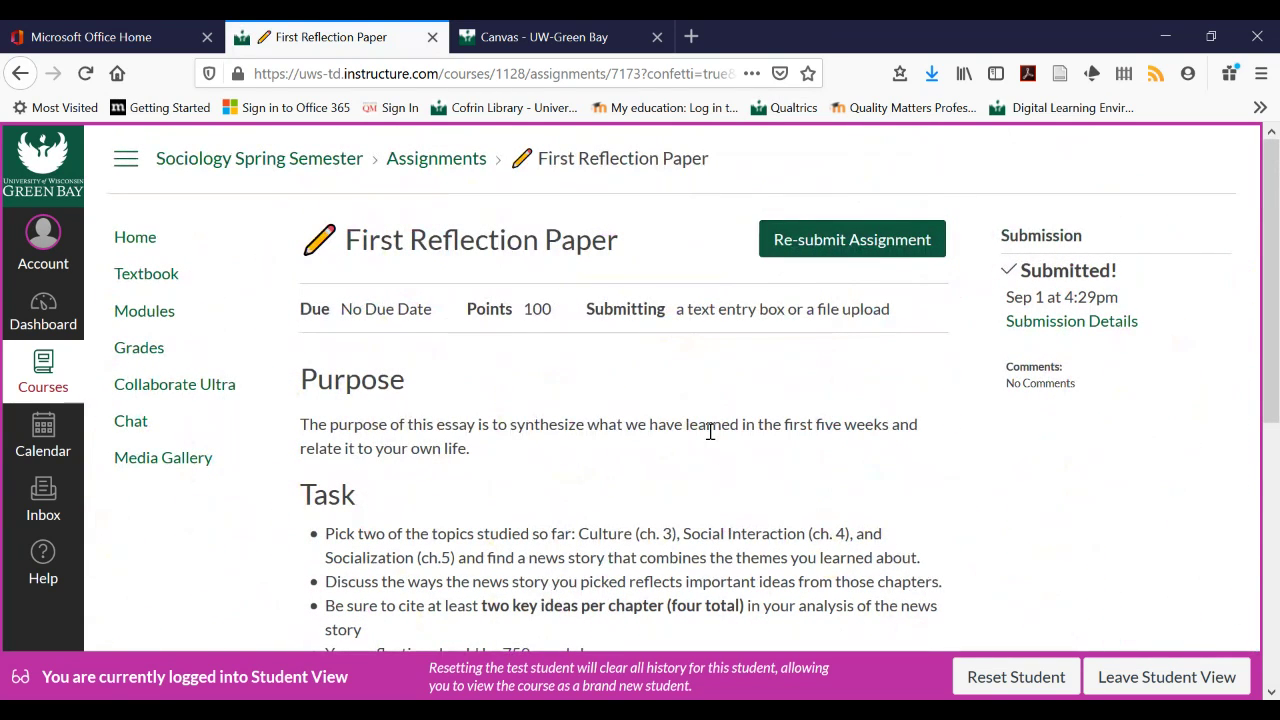
Start re-submitting the assignment with the comment "This is my real submission", and cancel the re-submission
{"action": "left_click", "coordinate": [810, 256]}
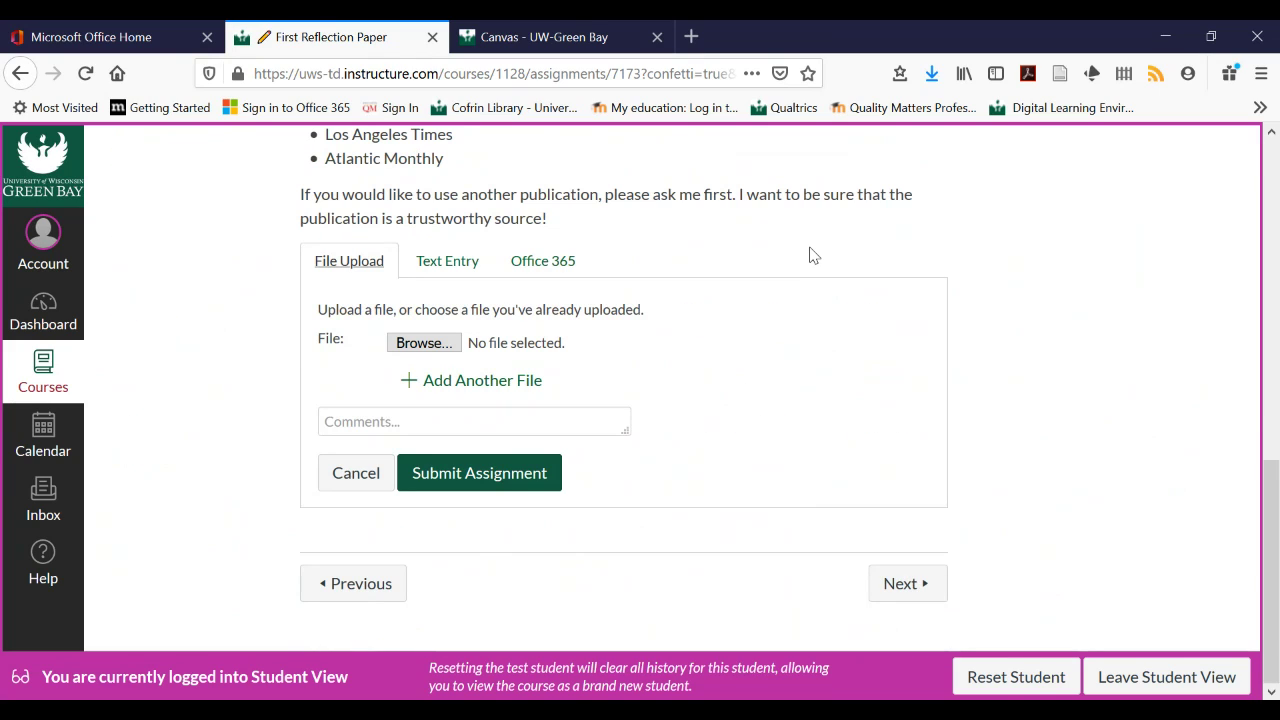
{"action": "left_click", "coordinate": [410, 426]}
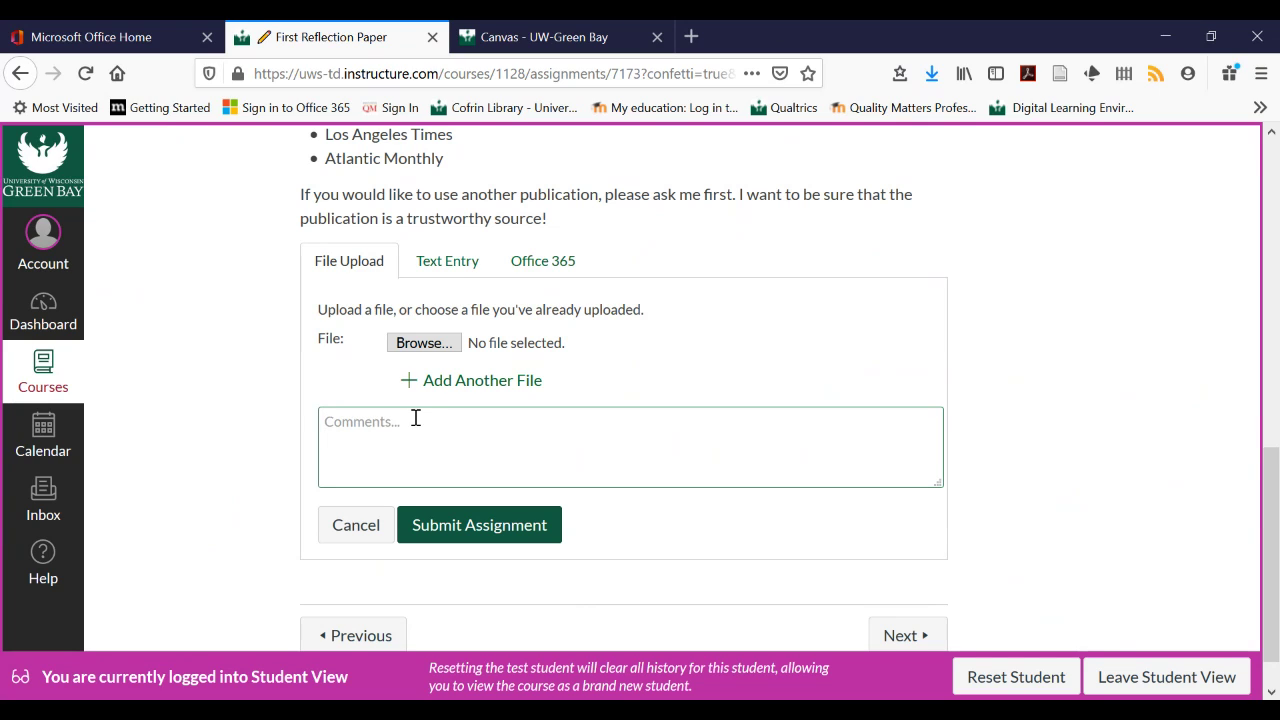
{"action": "type", "text": "This is m"}
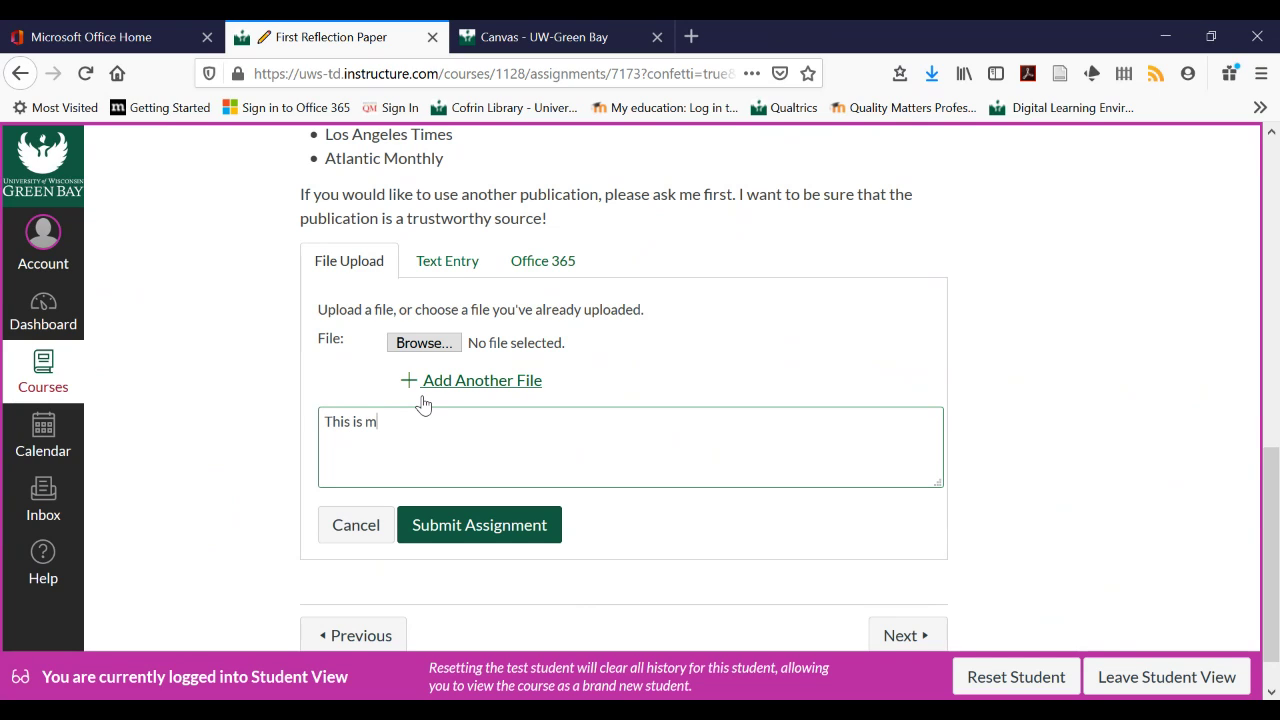
{"action": "type", "text": "y real submission"}
{"action": "left_click", "coordinate": [352, 525]}
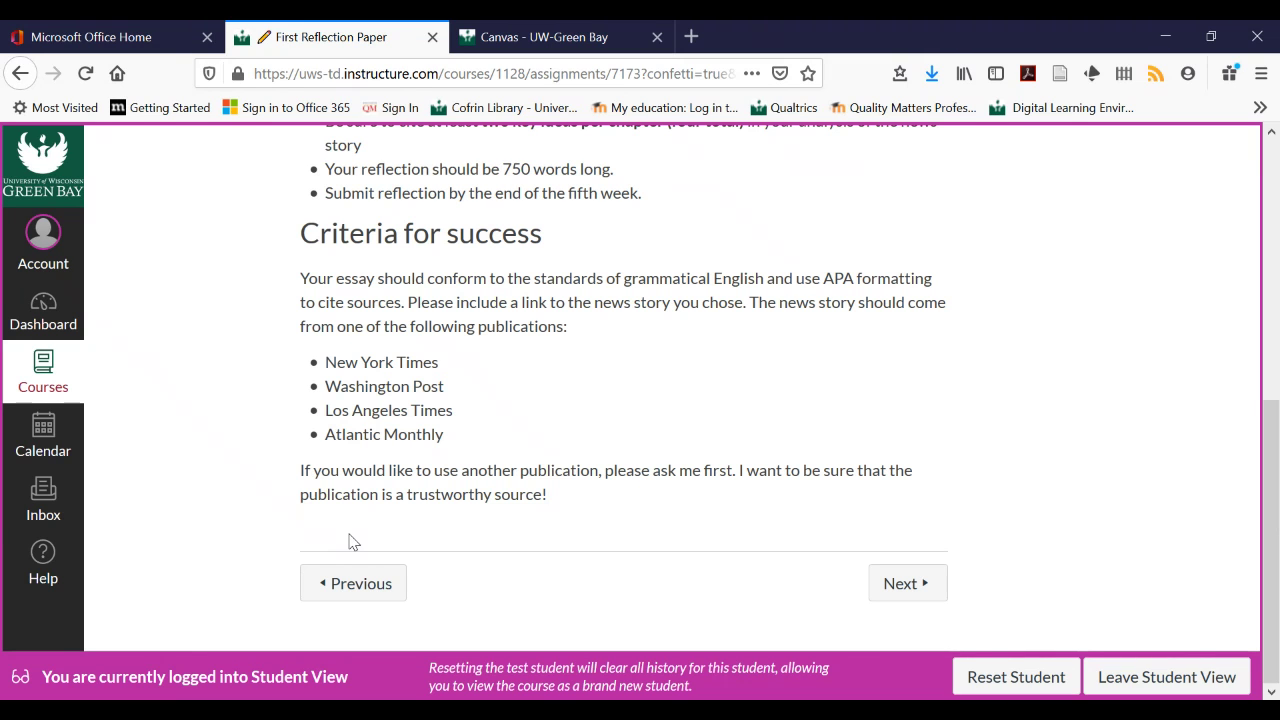
{"action": "scroll", "coordinate": [661, 477], "scroll_direction": "up", "scroll_amount": 5}
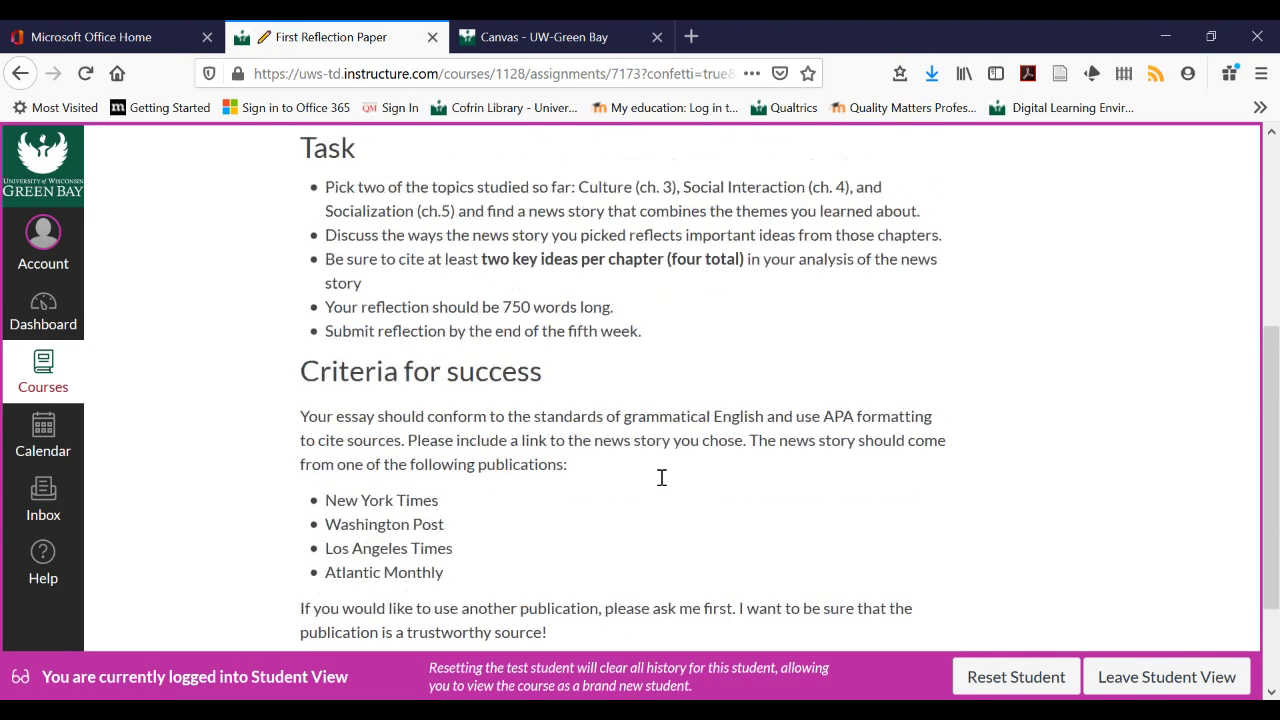
{"action": "scroll", "coordinate": [661, 485], "scroll_direction": "up", "scroll_amount": 2}
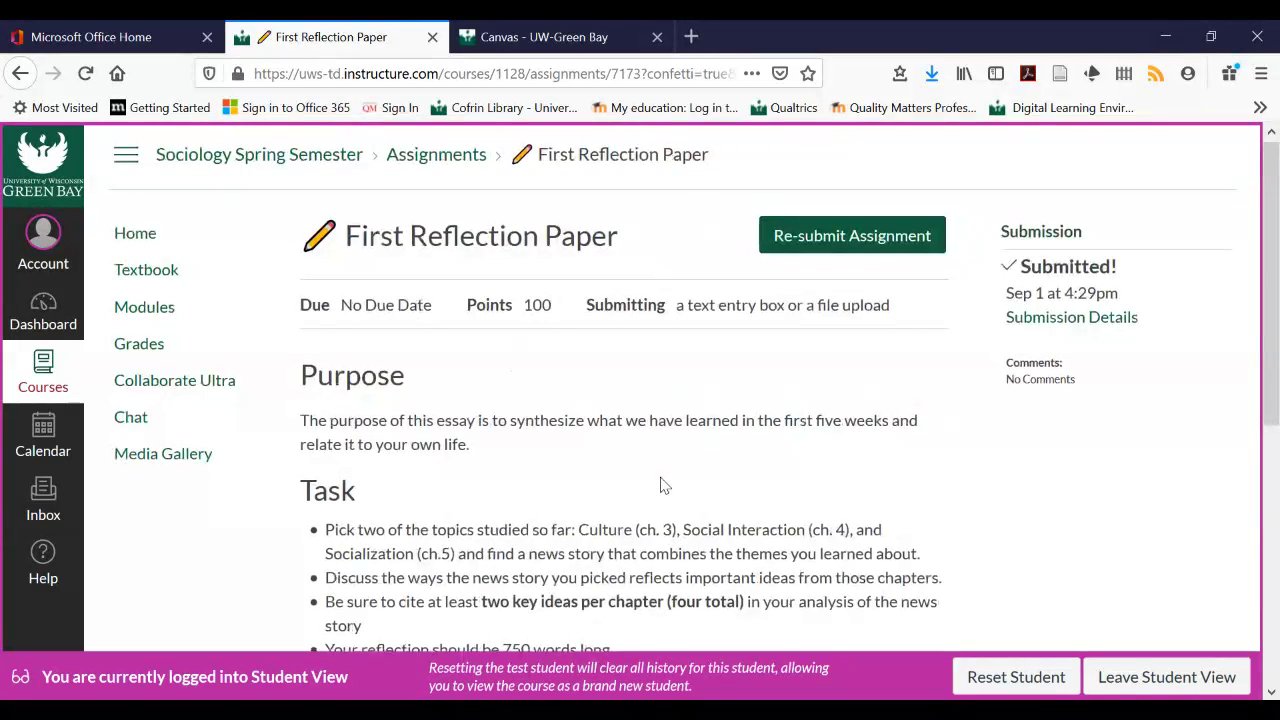
{"action": "scroll", "coordinate": [661, 485], "scroll_direction": "down", "scroll_amount": 1}
{"action": "scroll", "coordinate": [661, 485], "scroll_direction": "up", "scroll_amount": 1}
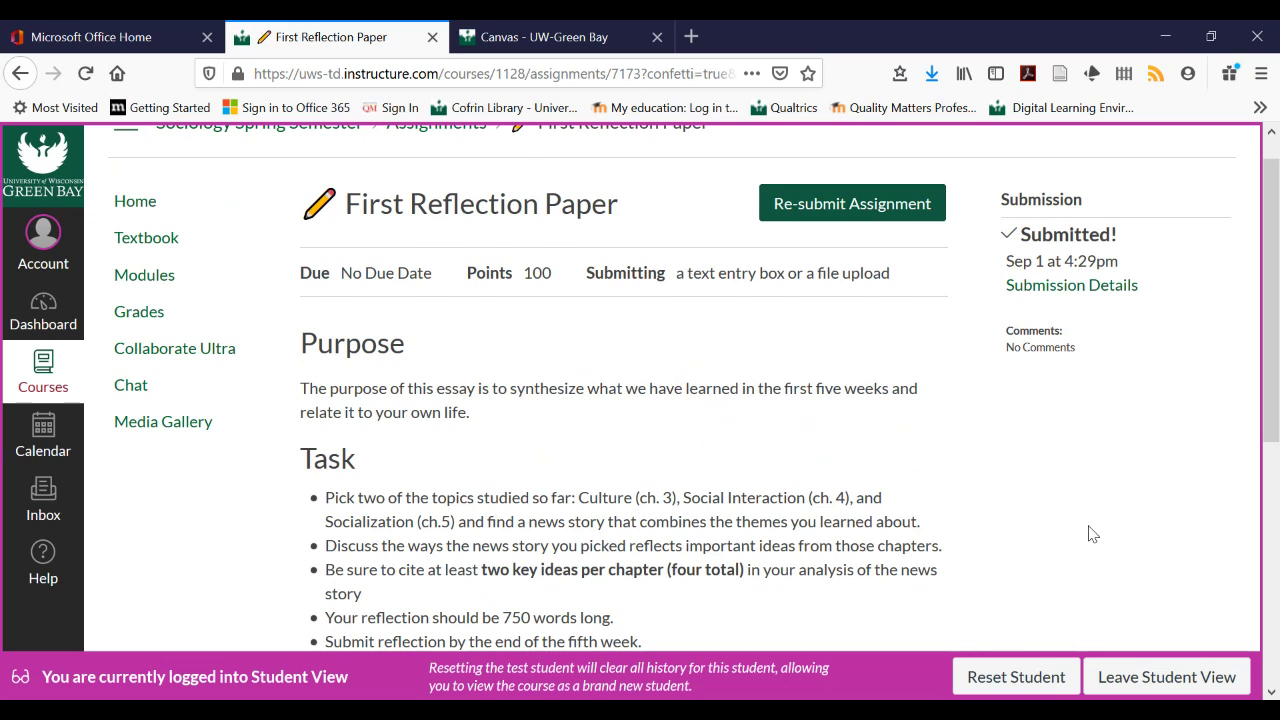
{"action": "scroll", "coordinate": [1092, 534], "scroll_direction": "up", "scroll_amount": 1}
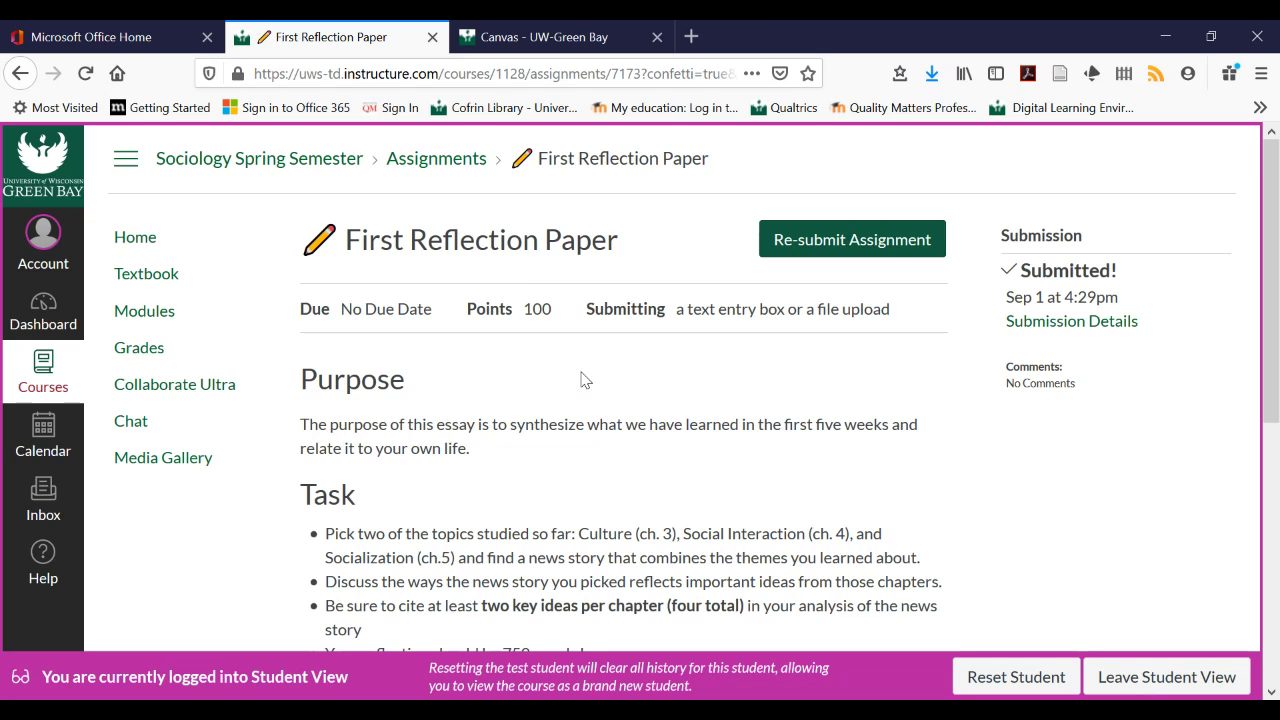
{"action": "scroll", "coordinate": [993, 520], "scroll_direction": "down", "scroll_amount": 2}
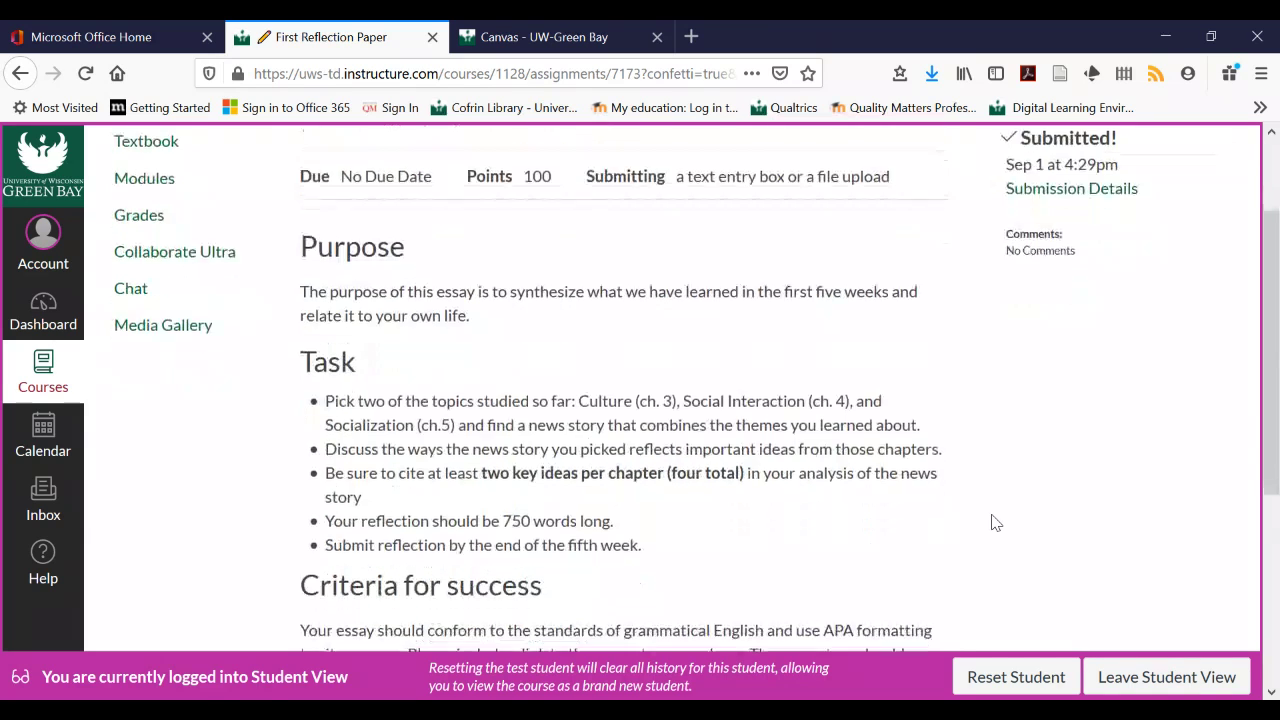
{"action": "scroll", "coordinate": [993, 520], "scroll_direction": "up", "scroll_amount": 2}
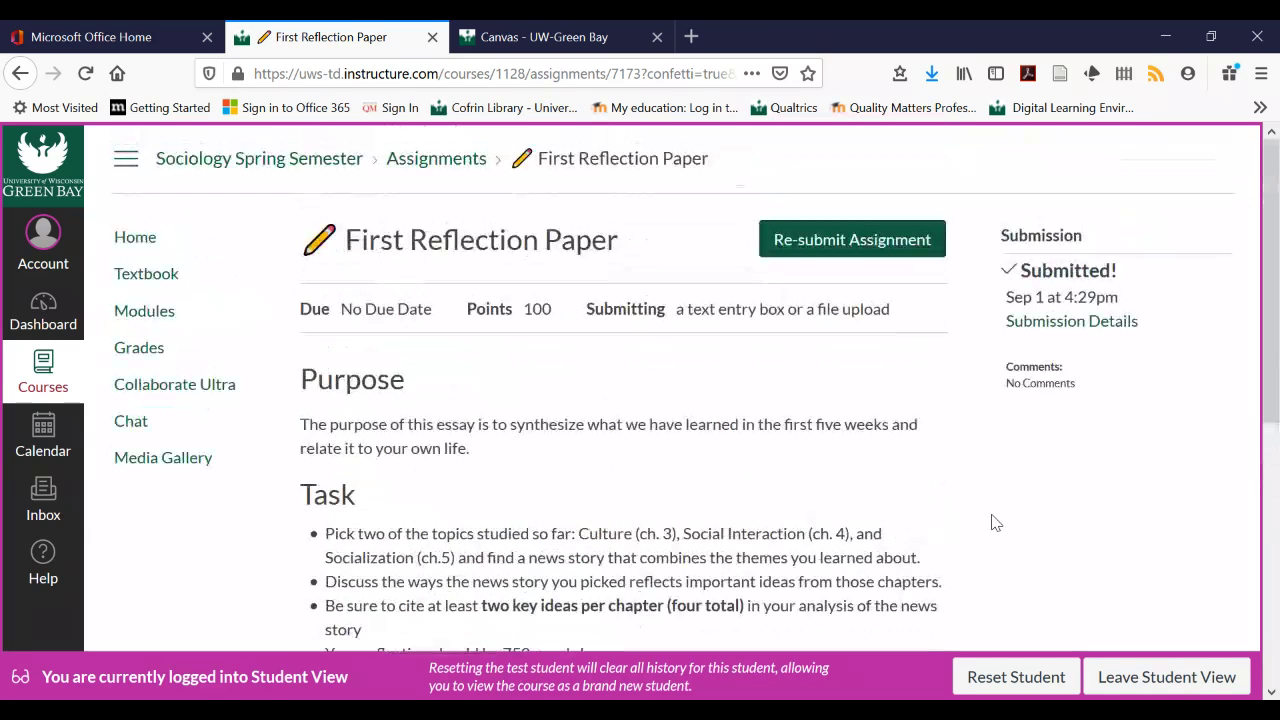
Open the course grades and look over the assignment scores and the note about What-If scores
{"action": "left_click", "coordinate": [139, 352]}
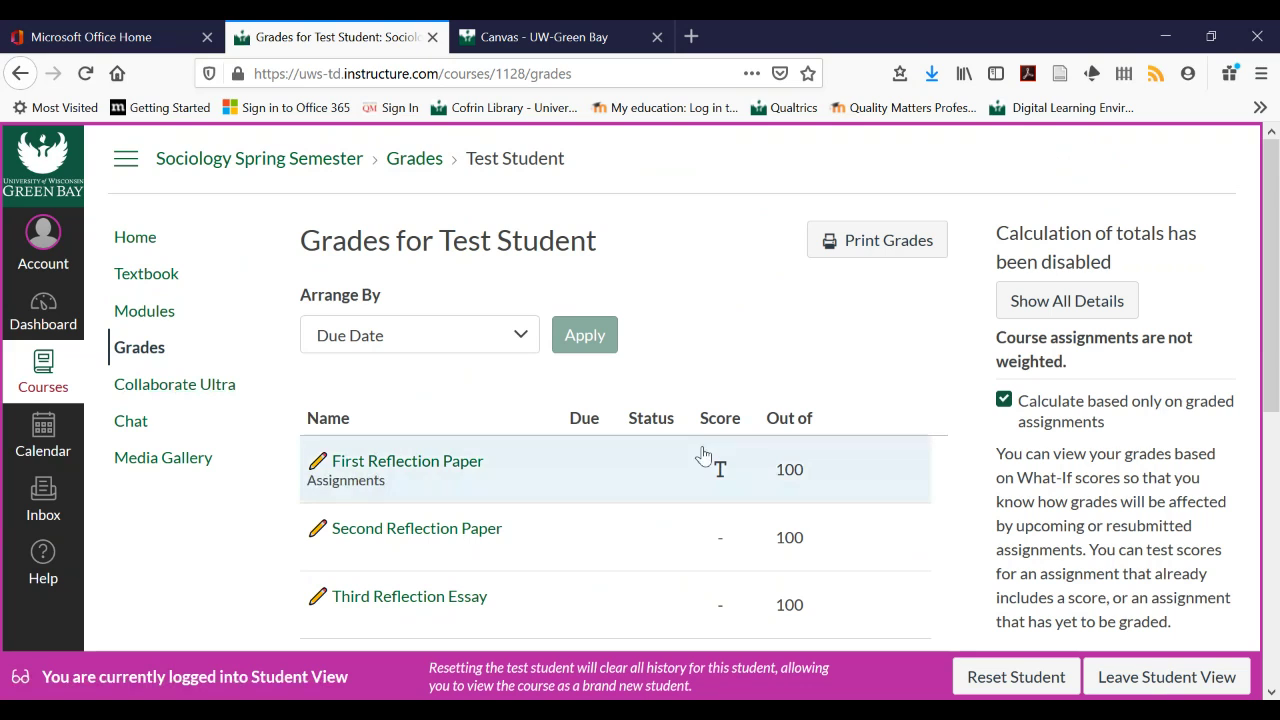
{"action": "scroll", "coordinate": [748, 500], "scroll_direction": "down", "scroll_amount": 3}
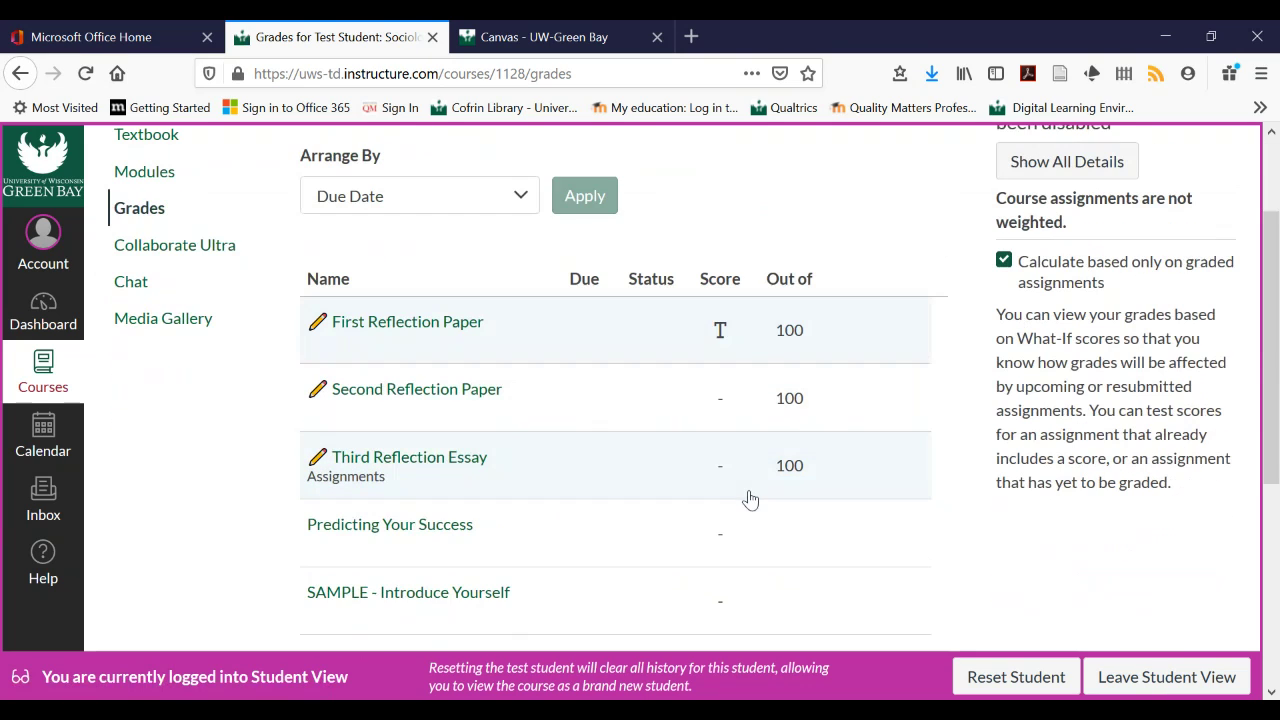
{"action": "scroll", "coordinate": [750, 498], "scroll_direction": "up", "scroll_amount": 2}
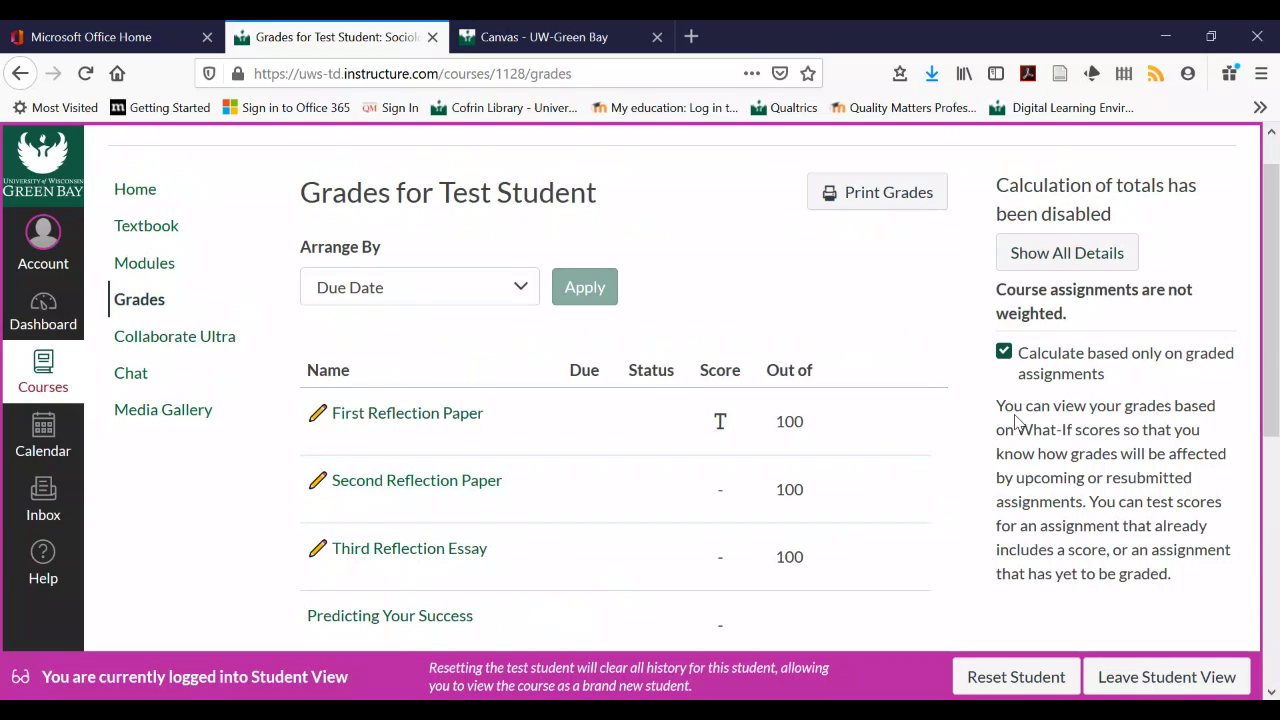
{"action": "left_click_drag", "start_coordinate": [998, 408], "coordinate": [1100, 435]}
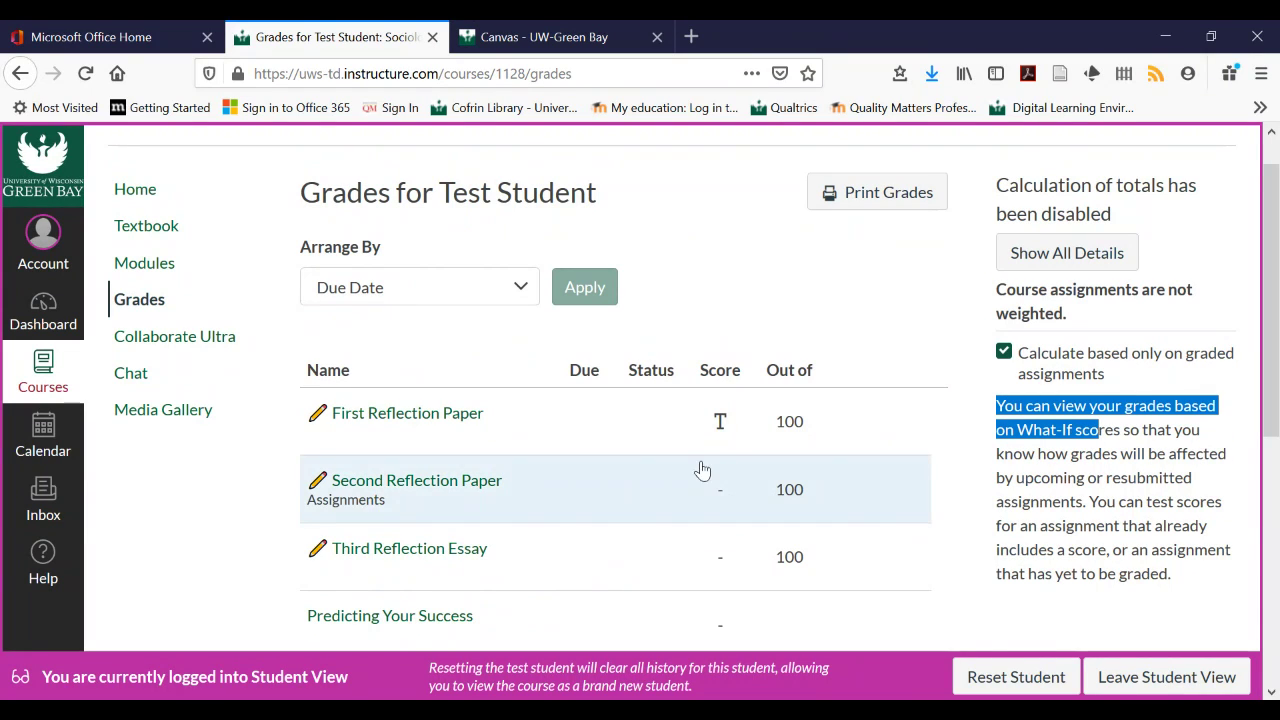
Enter a What-If score of 75 for the Second Reflection Paper
{"action": "left_click", "coordinate": [729, 492]}
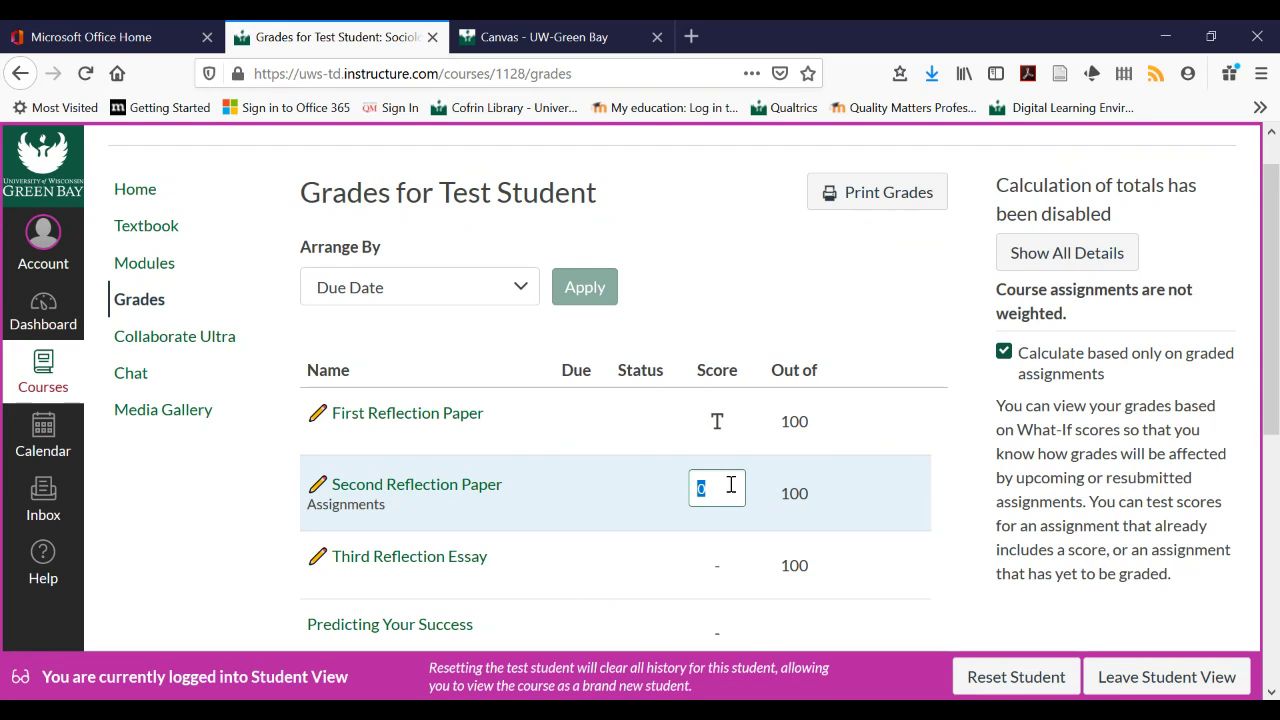
{"action": "type", "text": "75"}
{"action": "key", "text": "Return"}
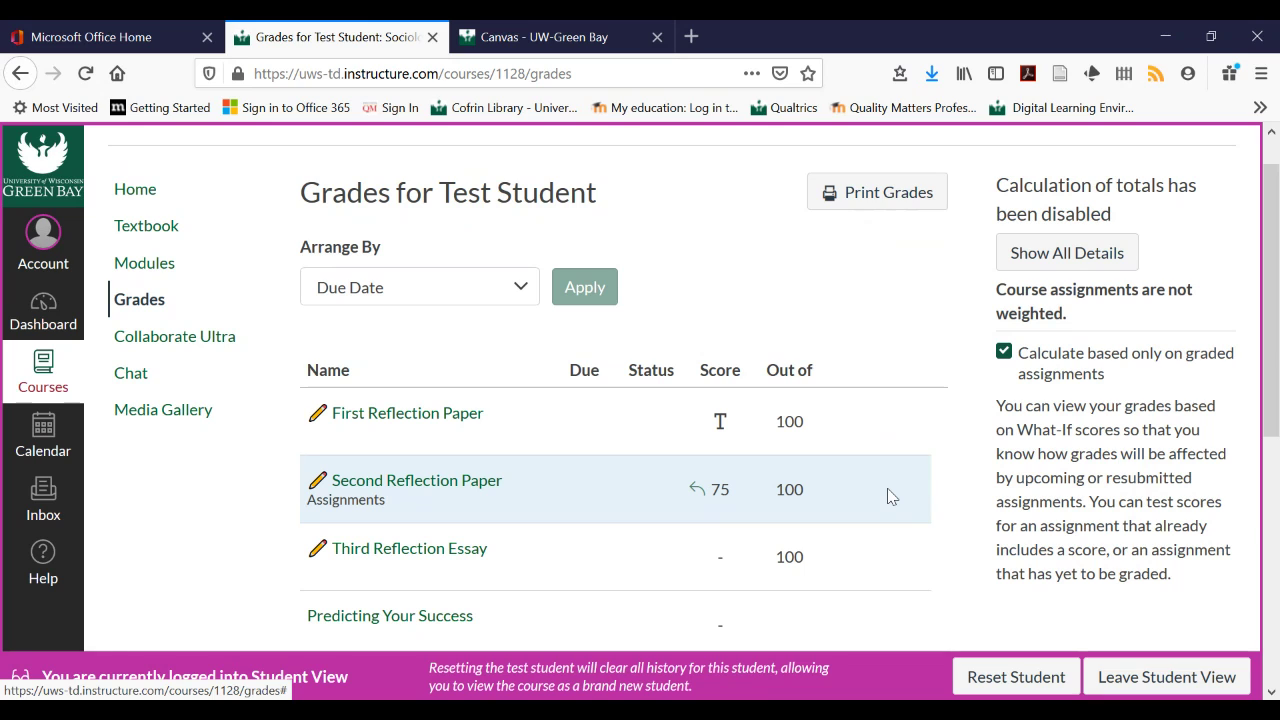
Change the What-If score for the Second Reflection Paper to 0
{"action": "scroll", "coordinate": [888, 490], "scroll_direction": "down", "scroll_amount": 4}
{"action": "scroll", "coordinate": [888, 490], "scroll_direction": "up", "scroll_amount": 3}
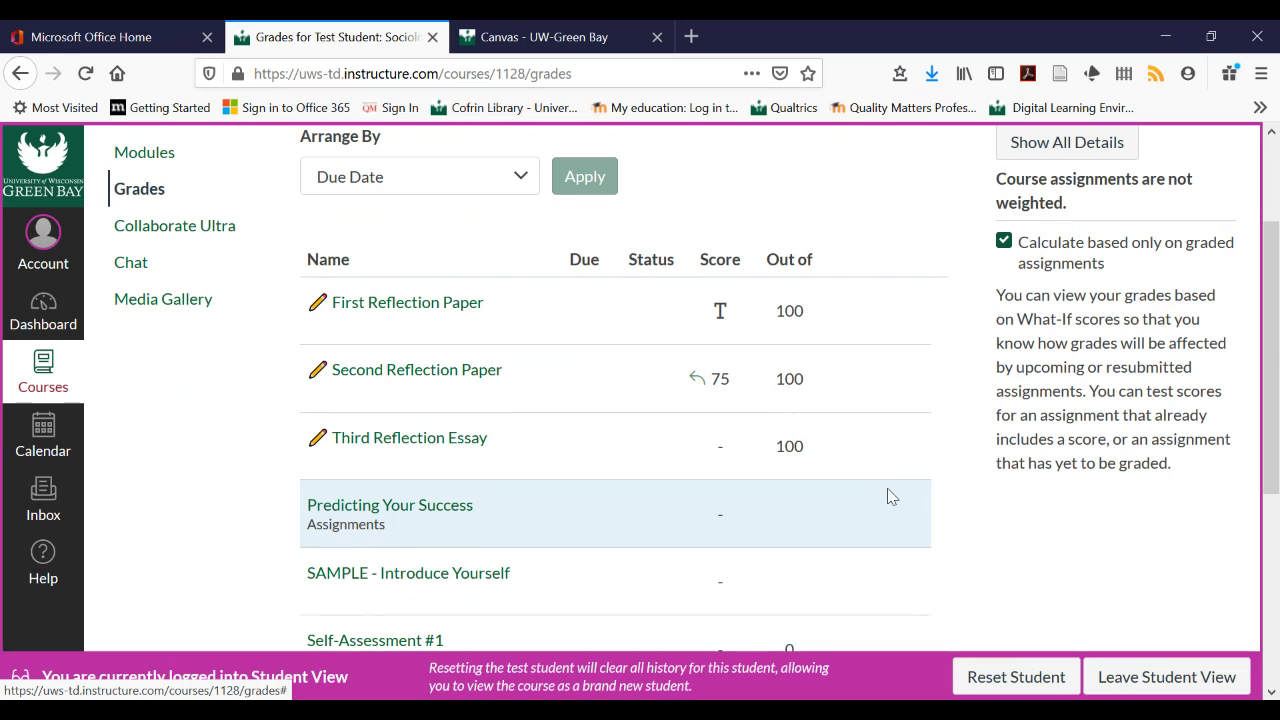
{"action": "left_click", "coordinate": [722, 385]}
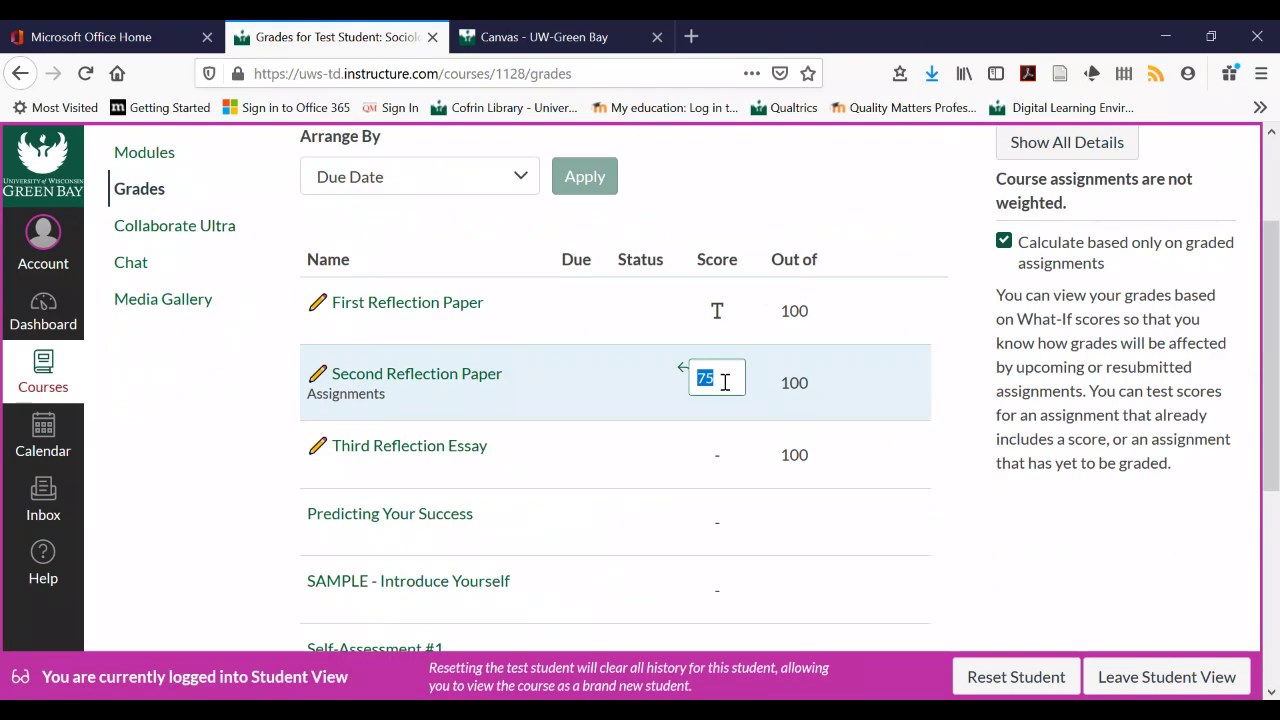
{"action": "type", "text": "0"}
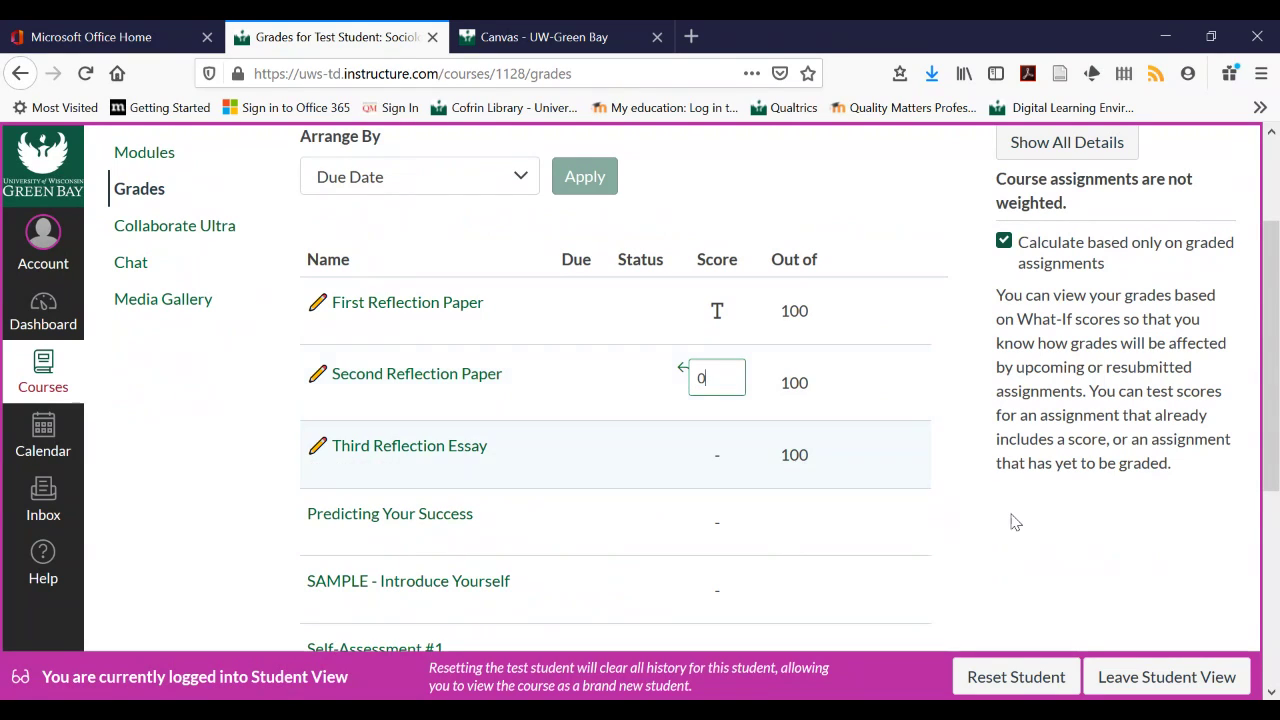
{"action": "key", "text": "Return"}
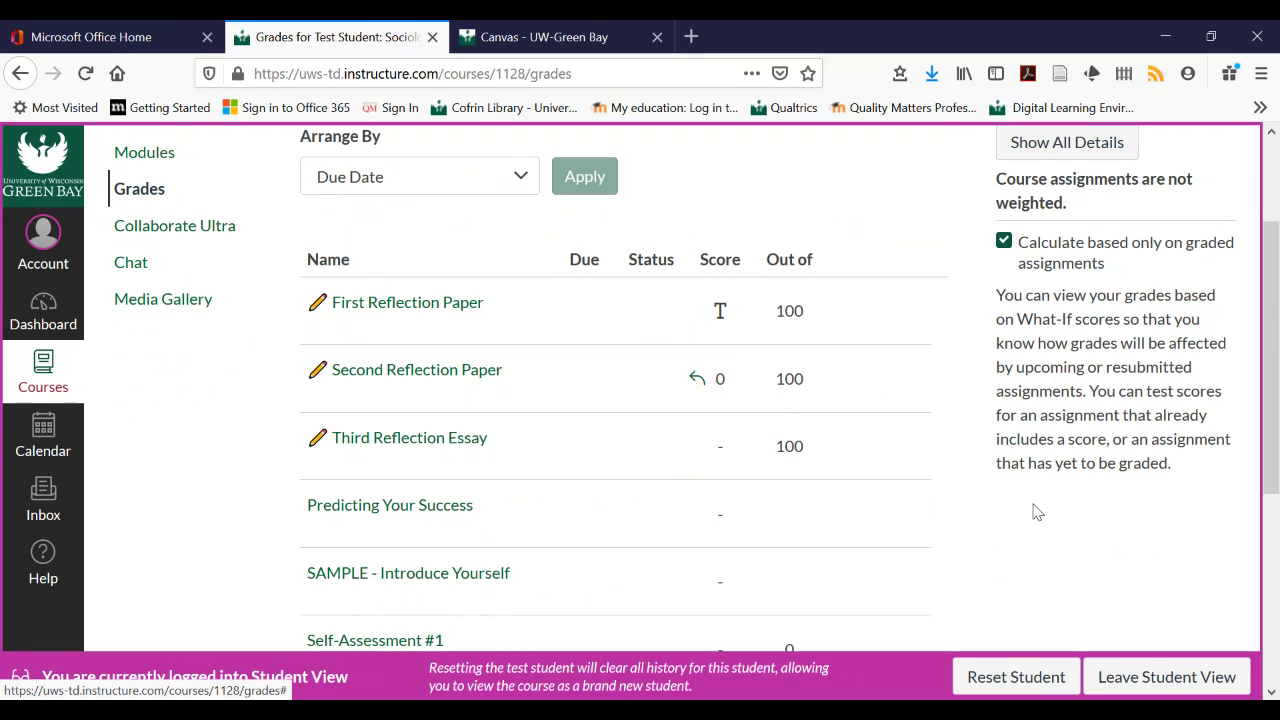
Look over the grades list and return to the Sociology Spring Semester course home page
{"action": "scroll", "coordinate": [1037, 512], "scroll_direction": "down", "scroll_amount": 3}
{"action": "scroll", "coordinate": [1035, 508], "scroll_direction": "up", "scroll_amount": 5}
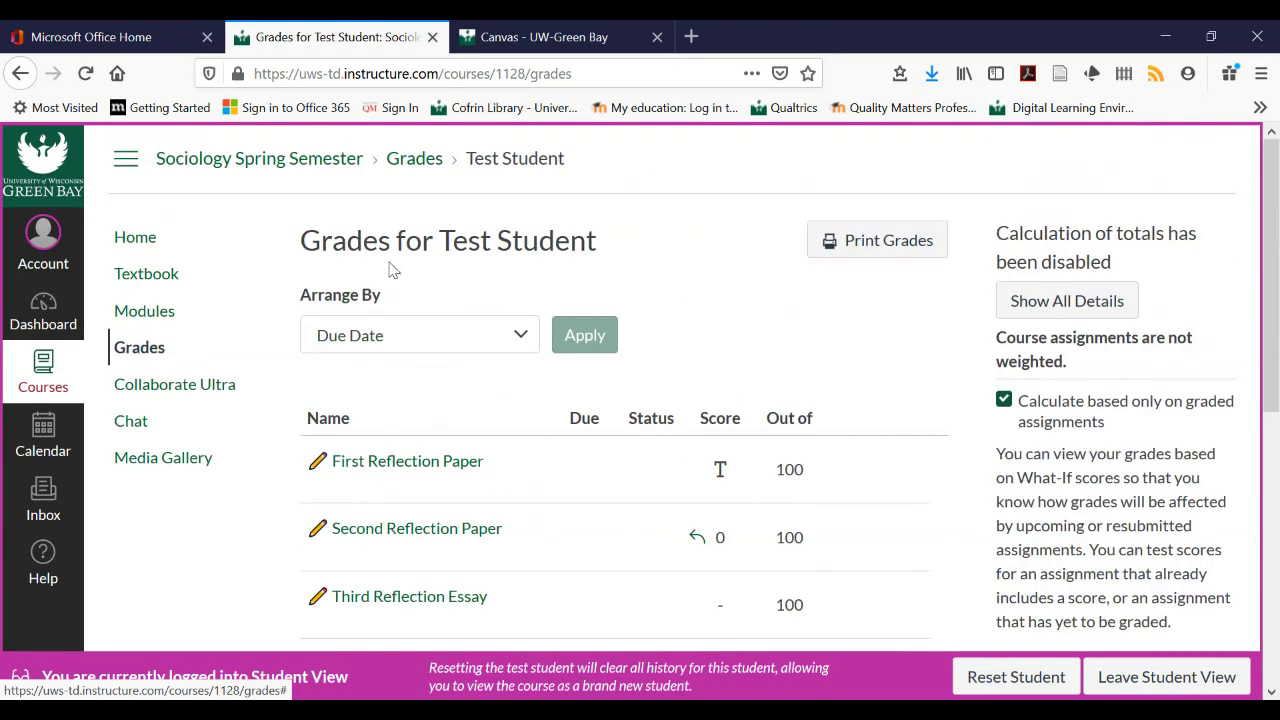
{"action": "left_click", "coordinate": [134, 239]}
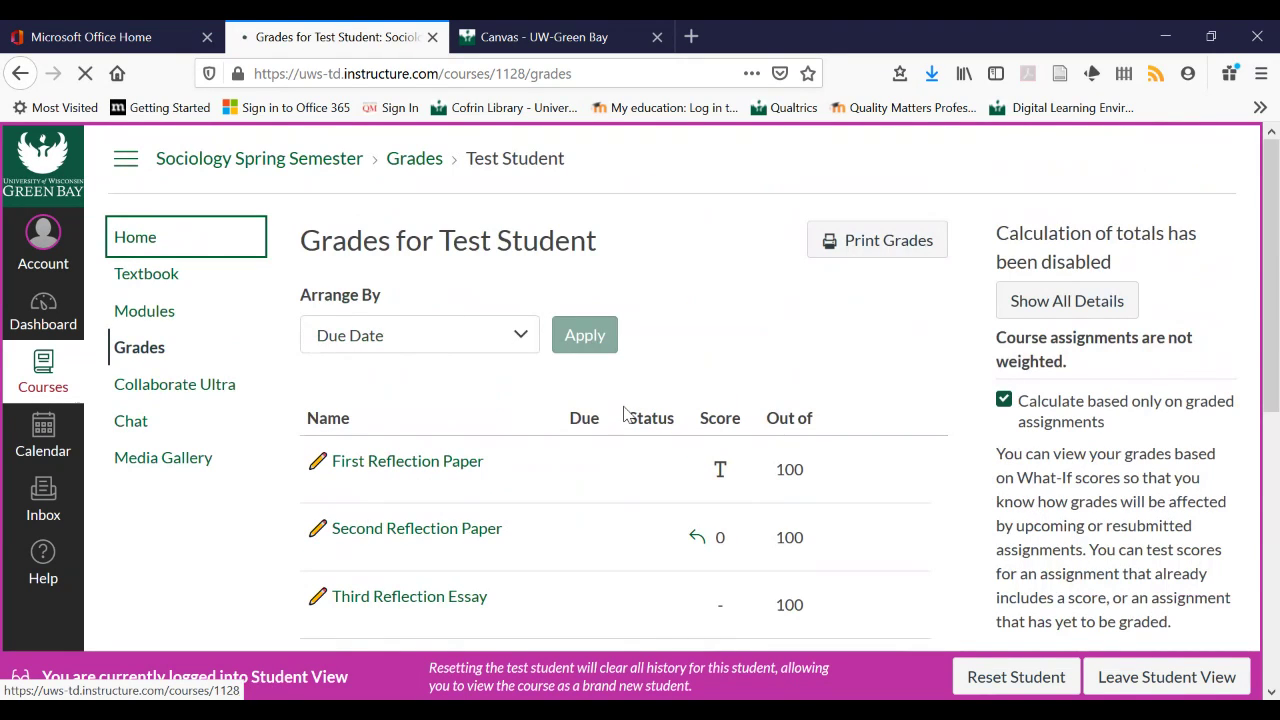